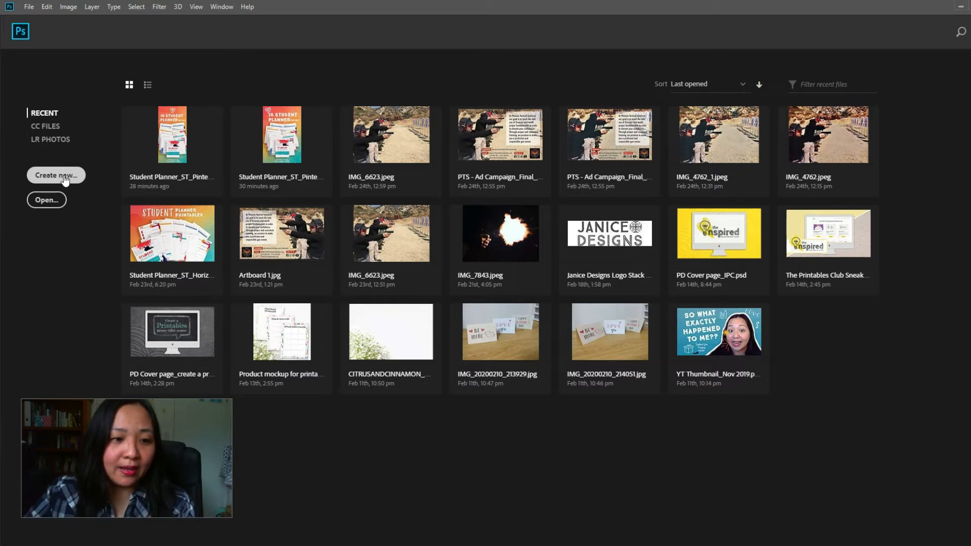
Start a new document, then switch to the browser and read Etsy's recommended pixel size for listing images on its help page
{"action": "left_click", "coordinate": [64, 177]}
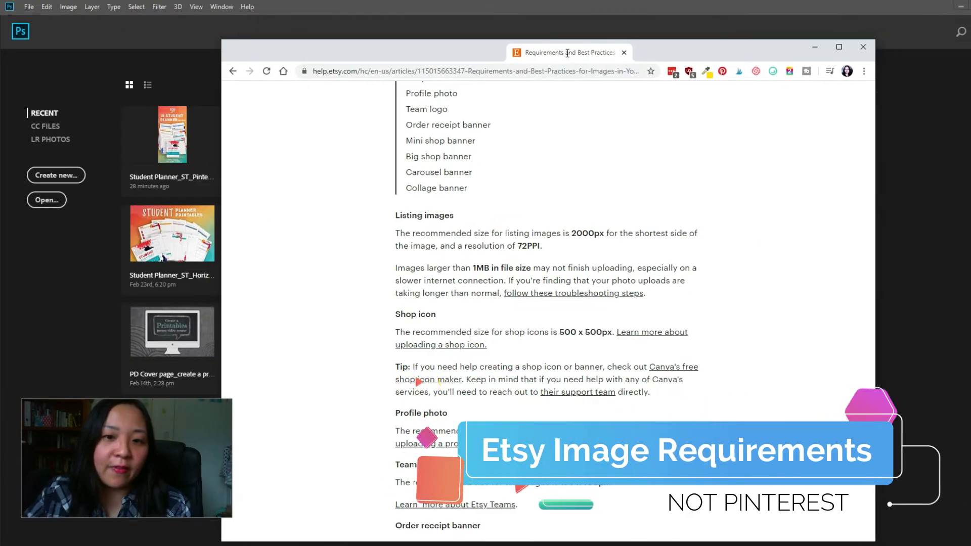
{"action": "double_click", "coordinate": [567, 53]}
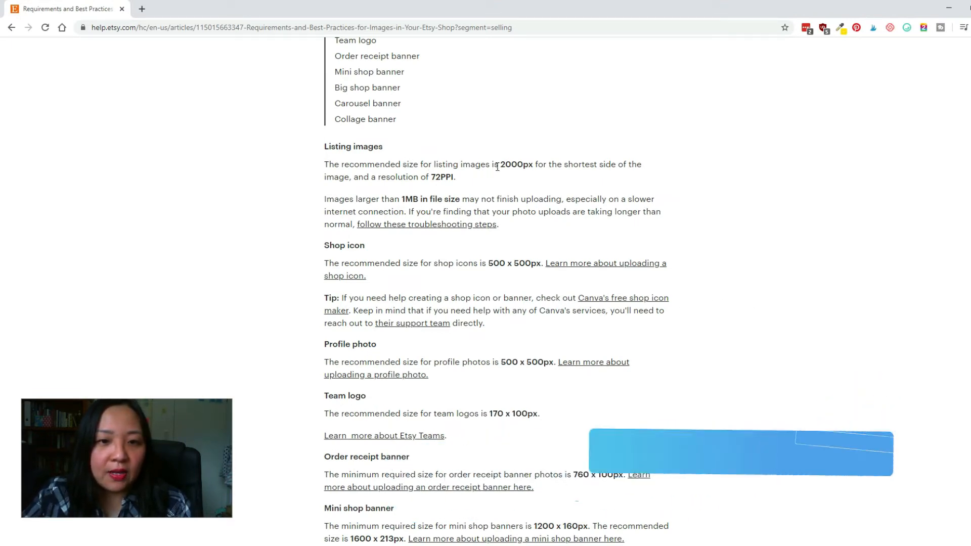
{"action": "left_click_drag", "start_coordinate": [500, 164], "coordinate": [544, 167]}
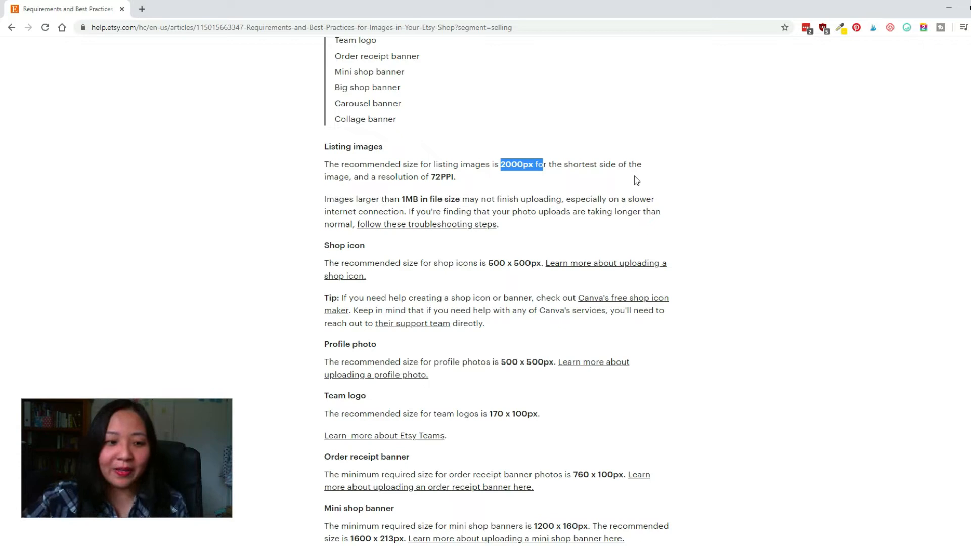
{"action": "left_click", "coordinate": [953, 8]}
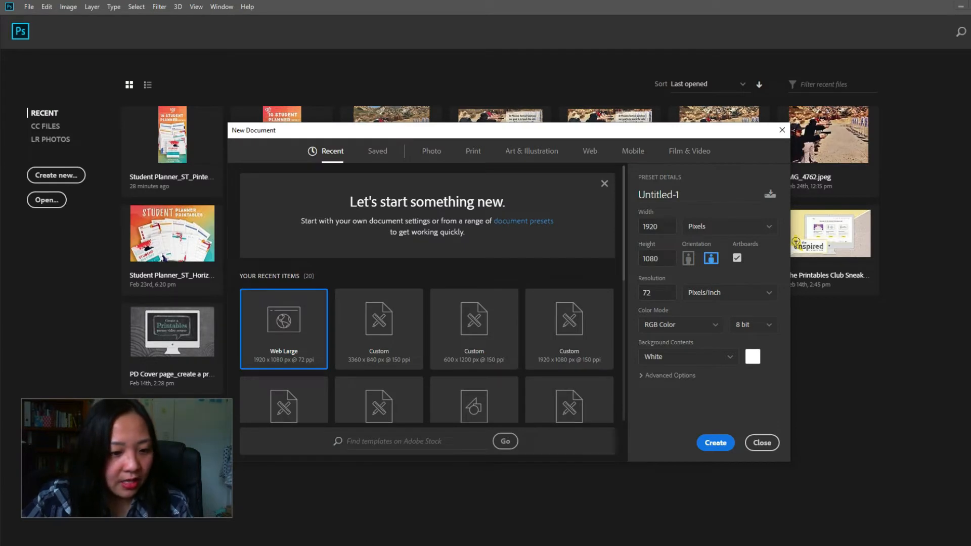
View the Ultimate Inspiring Life Planner listing image from the Downloads folder in File Explorer
{"action": "mouse_move", "coordinate": [174, 540]}
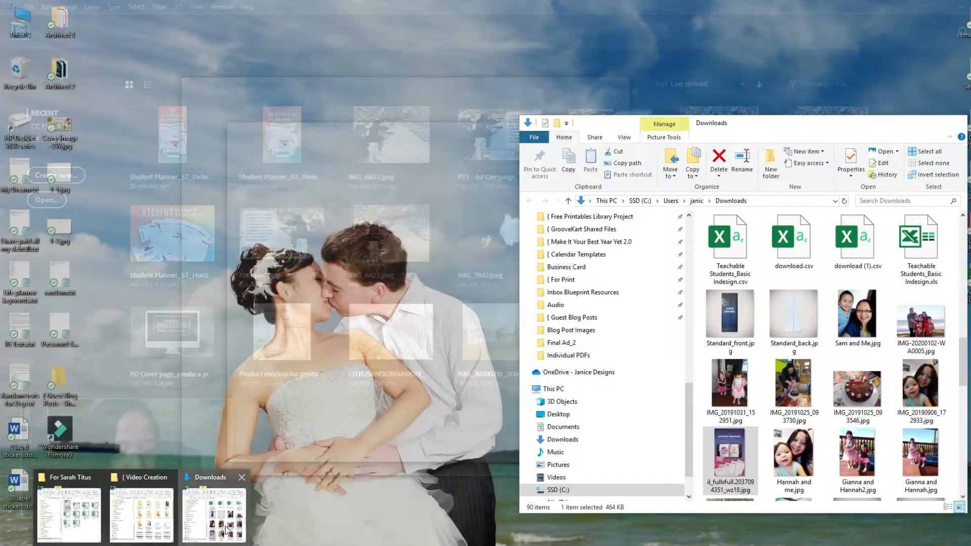
{"action": "left_click", "coordinate": [226, 531]}
{"action": "left_click", "coordinate": [729, 460]}
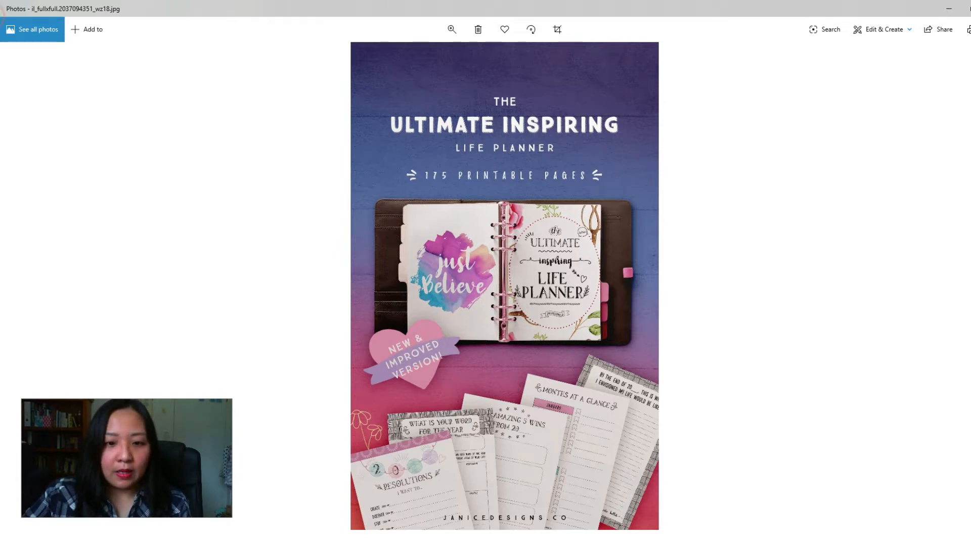
{"action": "left_click", "coordinate": [970, 9]}
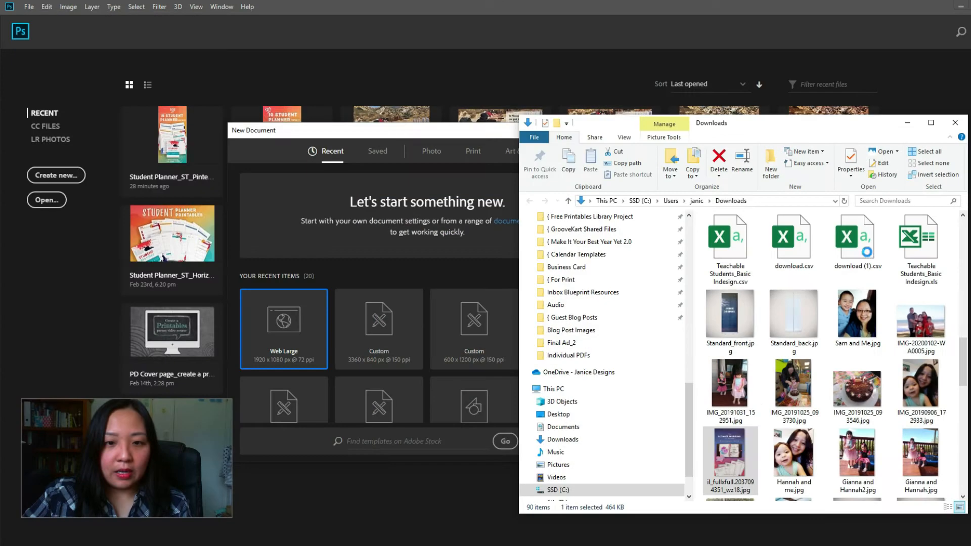
Reopen the life planner image, enlarge it to inspect the cover title, and return to Photoshop's new-document settings
{"action": "double_click", "coordinate": [736, 461]}
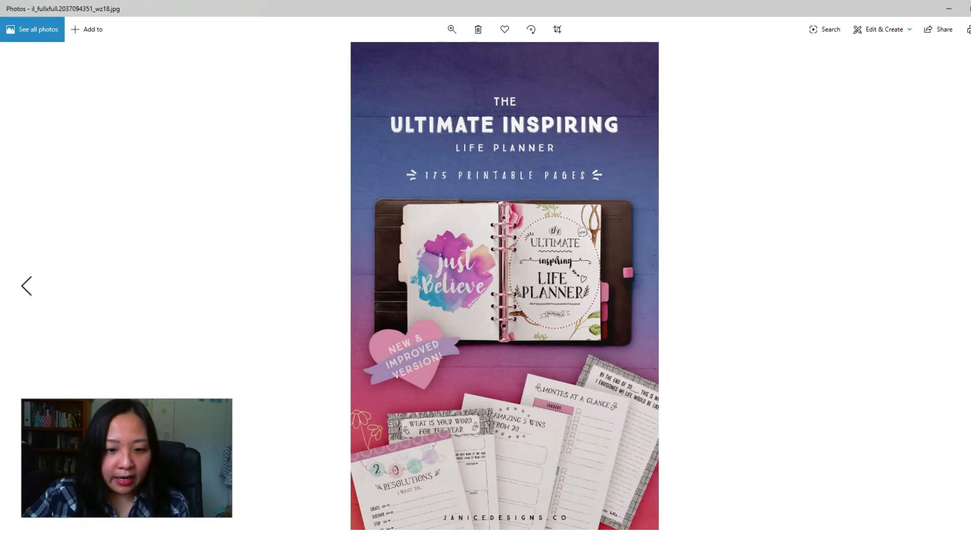
{"action": "left_click", "coordinate": [451, 29]}
{"action": "left_click_drag", "start_coordinate": [403, 54], "coordinate": [428, 57]}
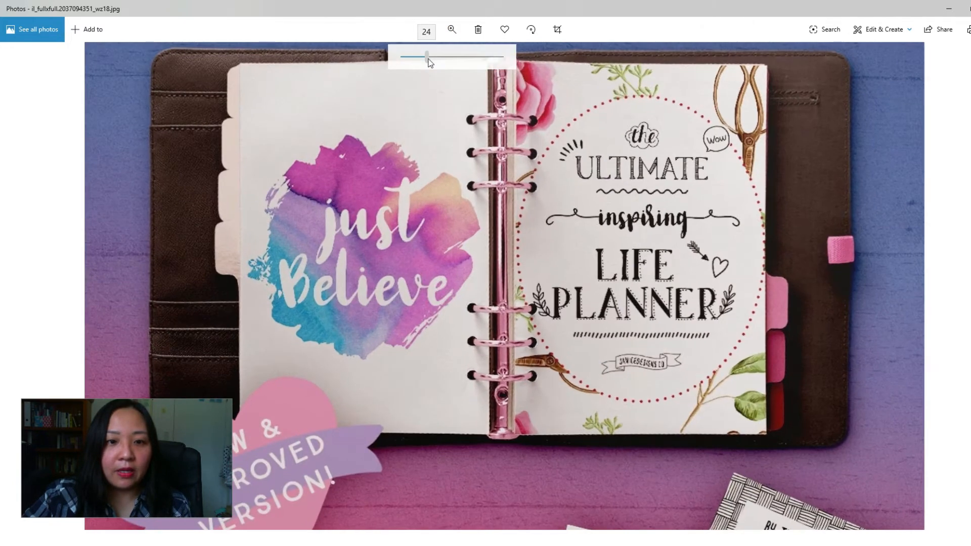
{"action": "left_click_drag", "start_coordinate": [620, 219], "coordinate": [627, 374]}
{"action": "left_click_drag", "start_coordinate": [651, 215], "coordinate": [644, 326]}
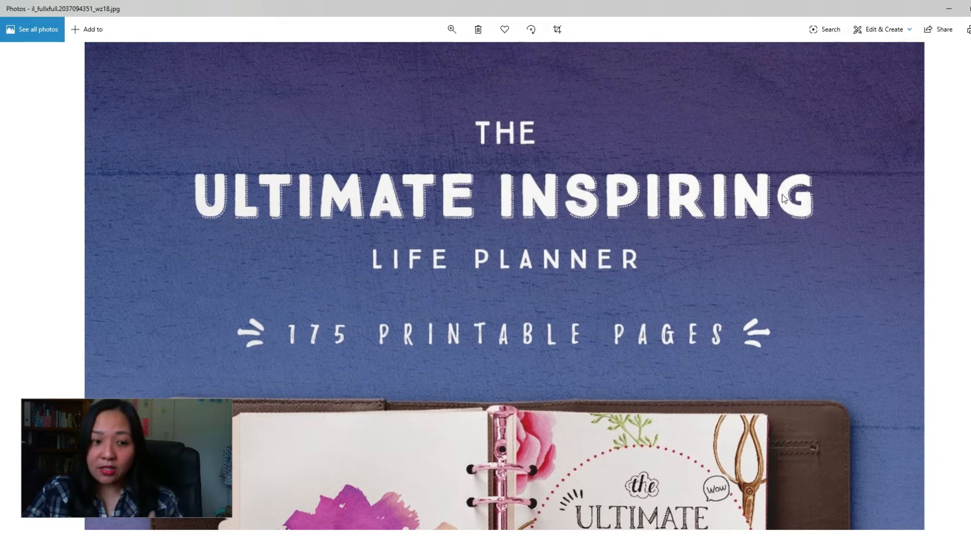
{"action": "left_click", "coordinate": [970, 9]}
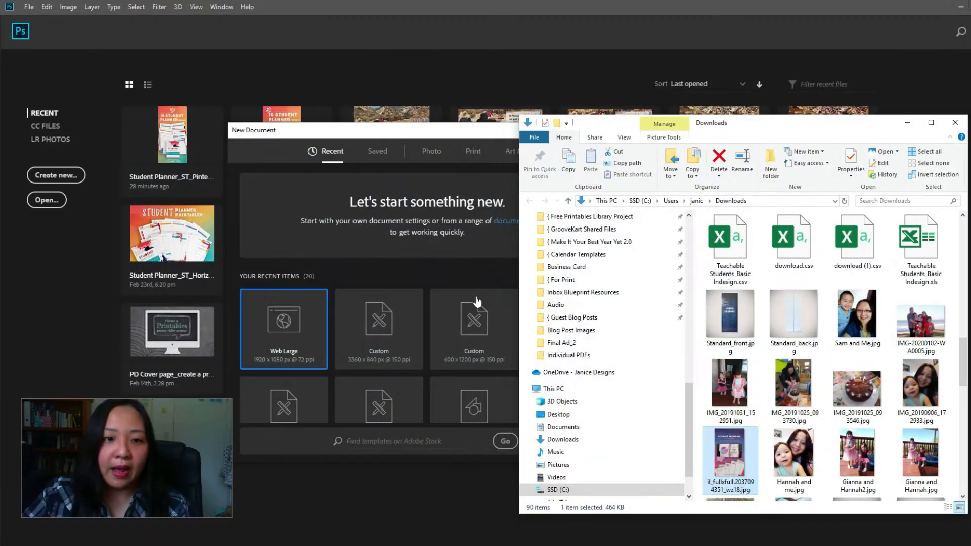
{"action": "left_click", "coordinate": [426, 275]}
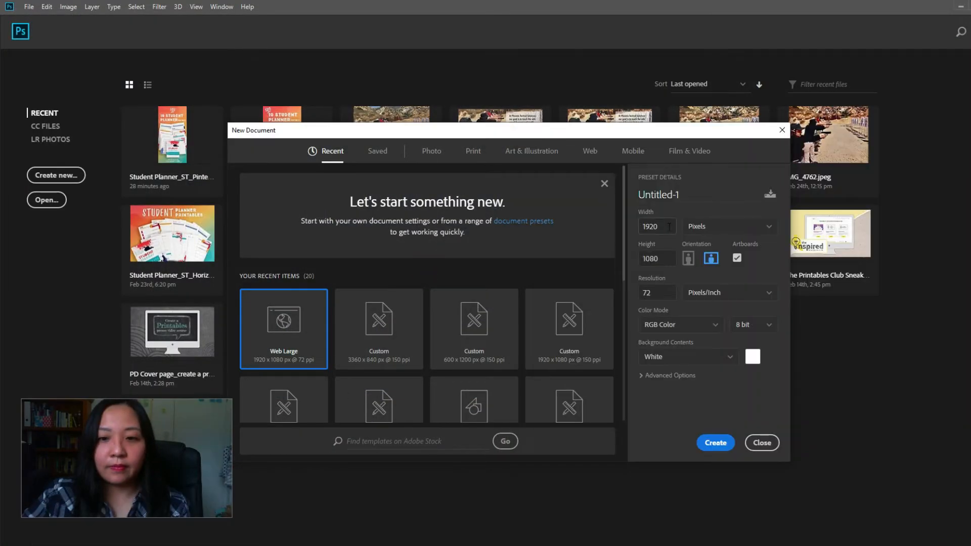
Set the new document's width to 1200 pixels and its height to 1900 pixels
{"action": "left_click", "coordinate": [694, 226]}
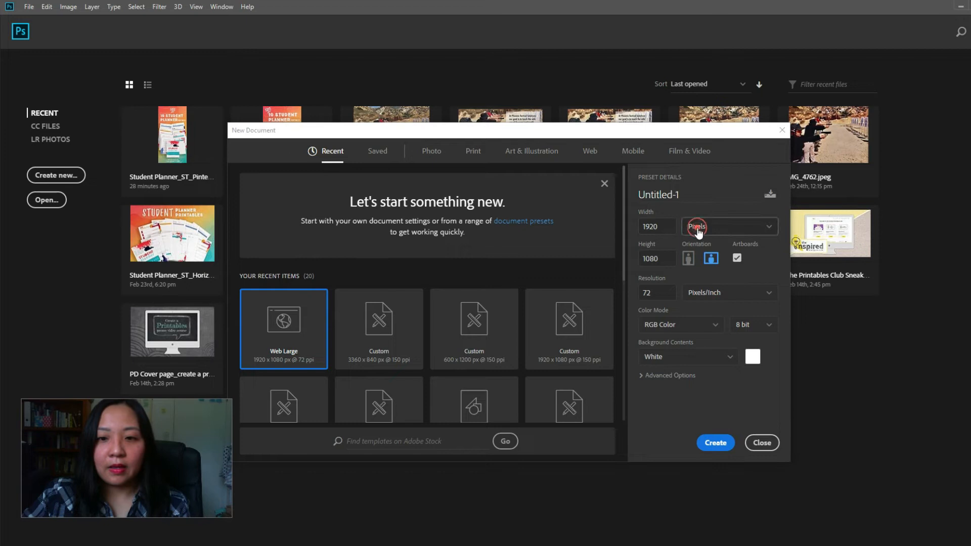
{"action": "left_click", "coordinate": [666, 226]}
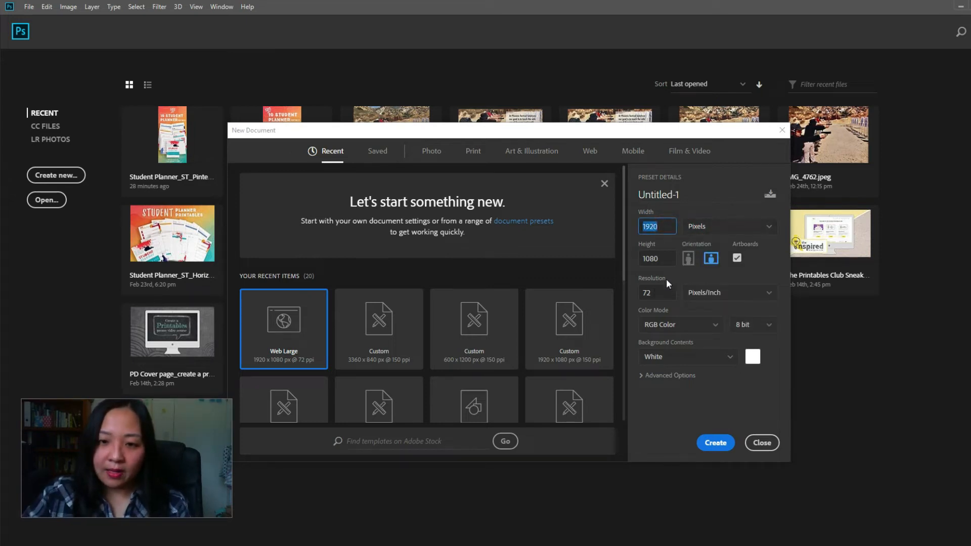
{"action": "left_click", "coordinate": [653, 292]}
{"action": "left_click", "coordinate": [657, 226]}
{"action": "type", "text": "1200"}
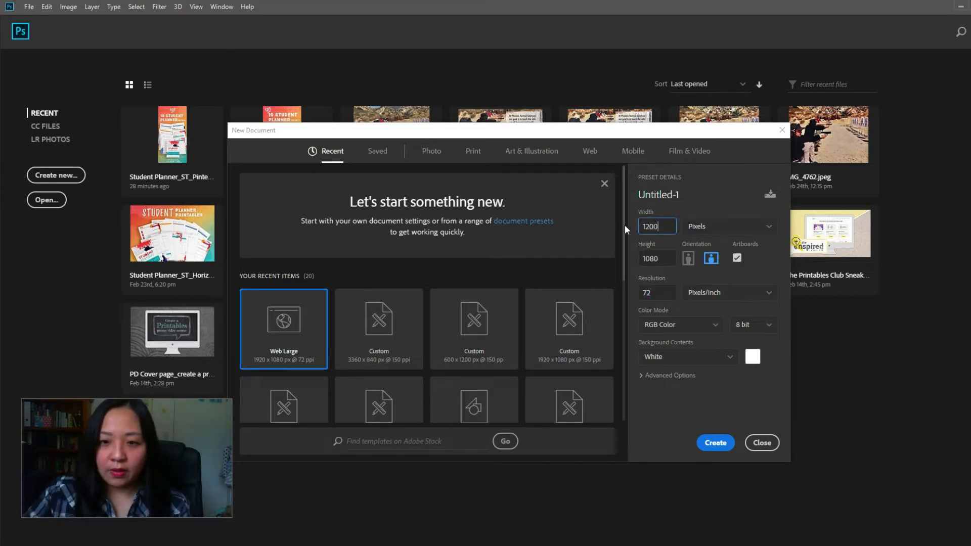
{"action": "left_click", "coordinate": [657, 258]}
{"action": "type", "text": "1900"}
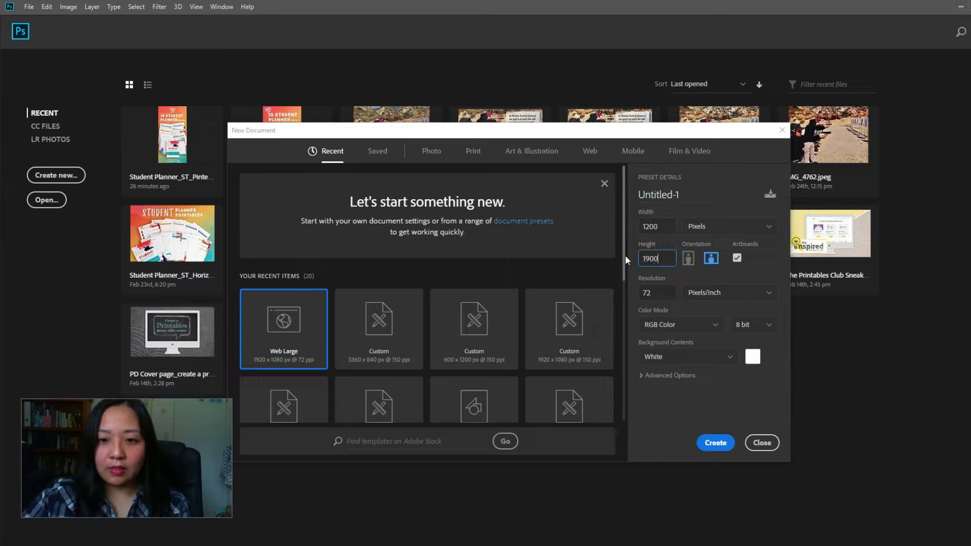
{"action": "left_click", "coordinate": [730, 393]}
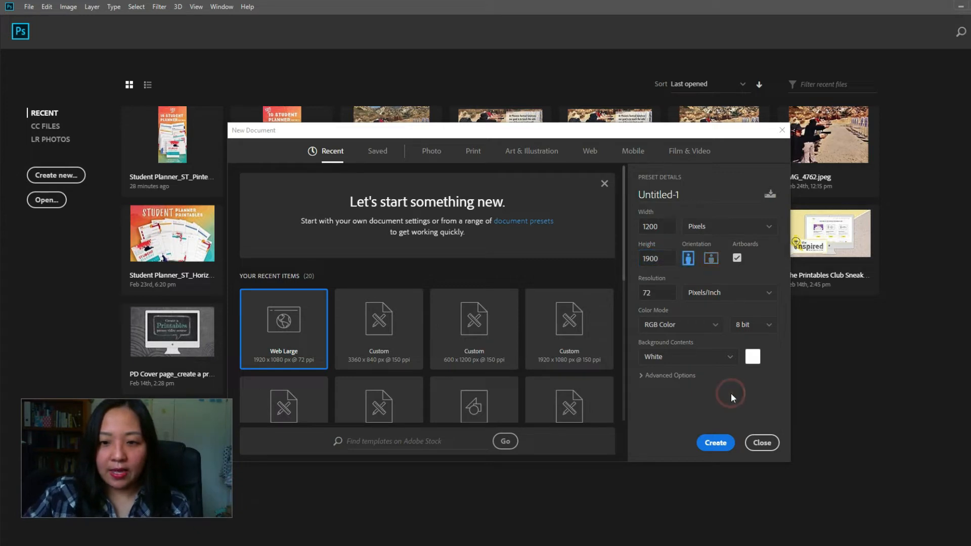
Set the colour depth to 16 bit and create the document
{"action": "left_click", "coordinate": [749, 329]}
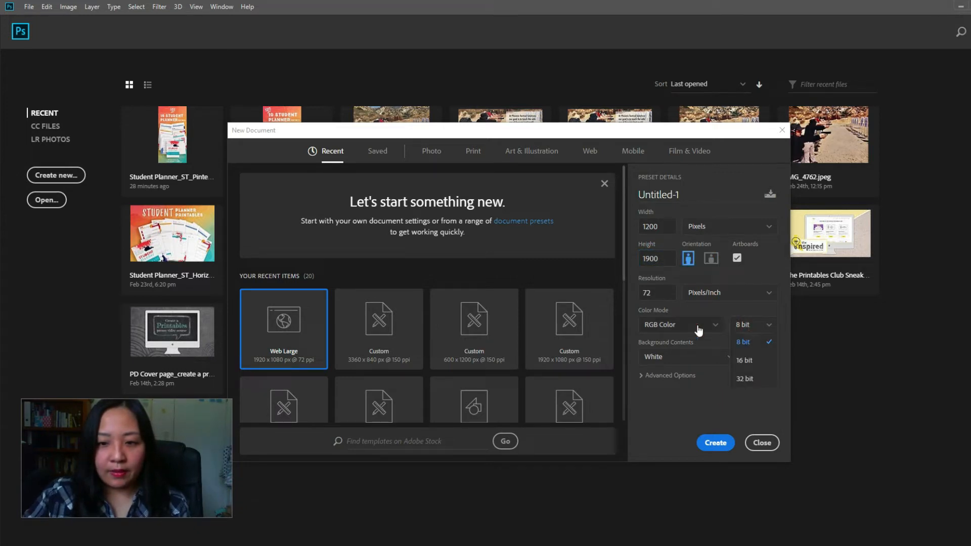
{"action": "left_click", "coordinate": [748, 360]}
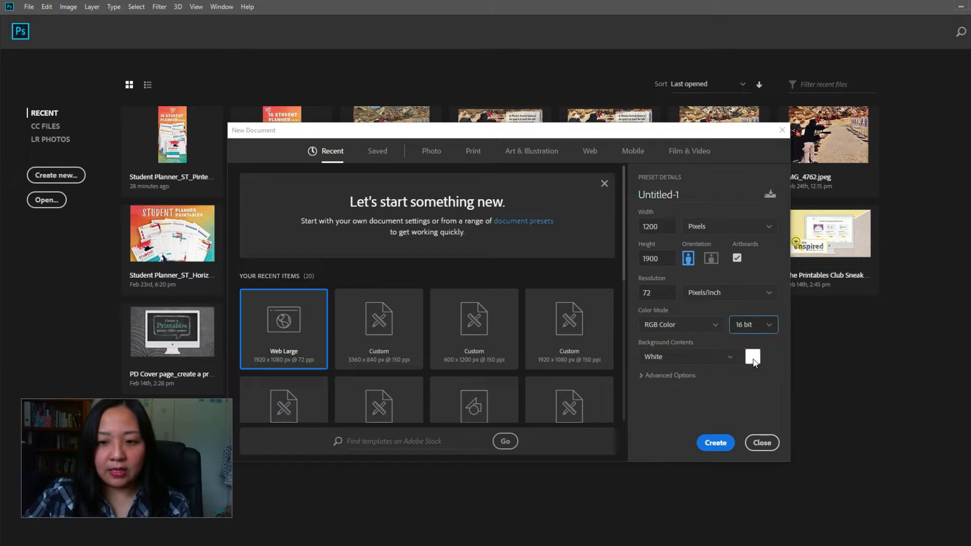
{"action": "left_click", "coordinate": [696, 396]}
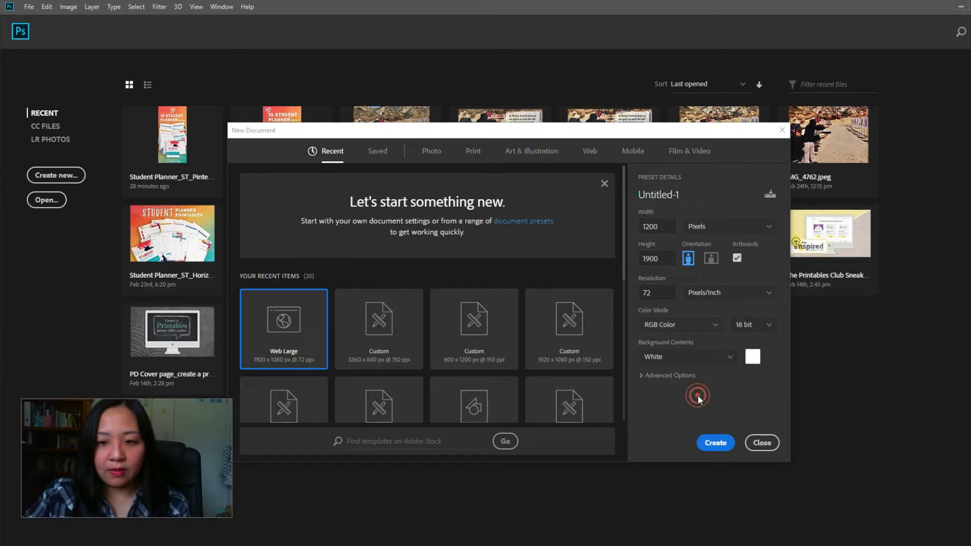
{"action": "left_click", "coordinate": [720, 447]}
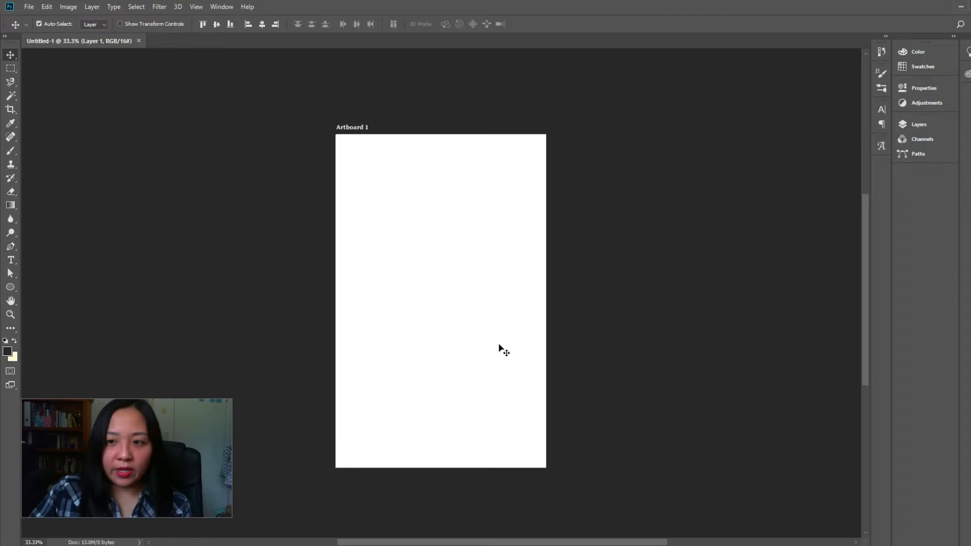
Show the document's layers and open the Images folder of 10 Planner Printables_Oct 2019 in File Explorer
{"action": "left_click", "coordinate": [908, 125]}
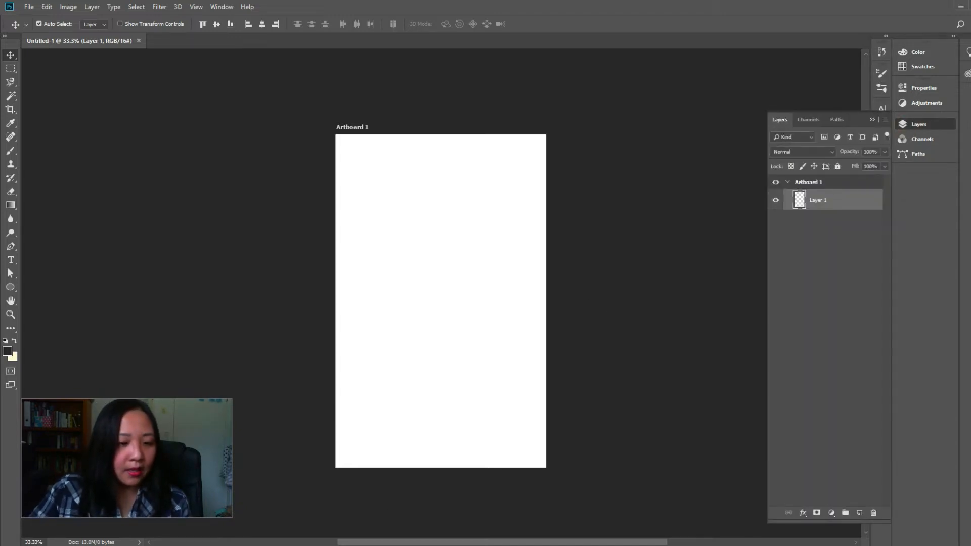
{"action": "mouse_move", "coordinate": [141, 545]}
{"action": "left_click", "coordinate": [76, 535]}
{"action": "left_click", "coordinate": [567, 393]}
{"action": "left_click_drag", "start_coordinate": [450, 94], "coordinate": [555, 116]}
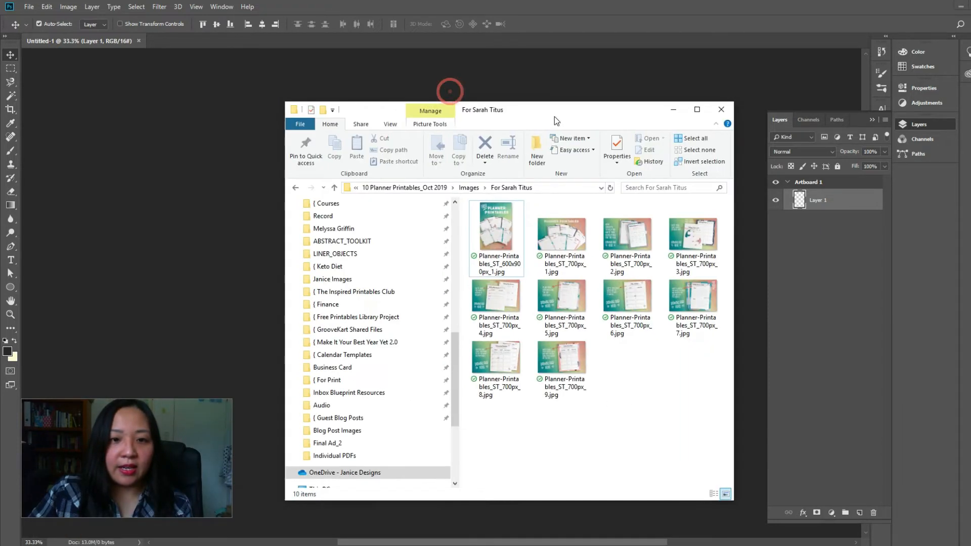
{"action": "left_click", "coordinate": [471, 187]}
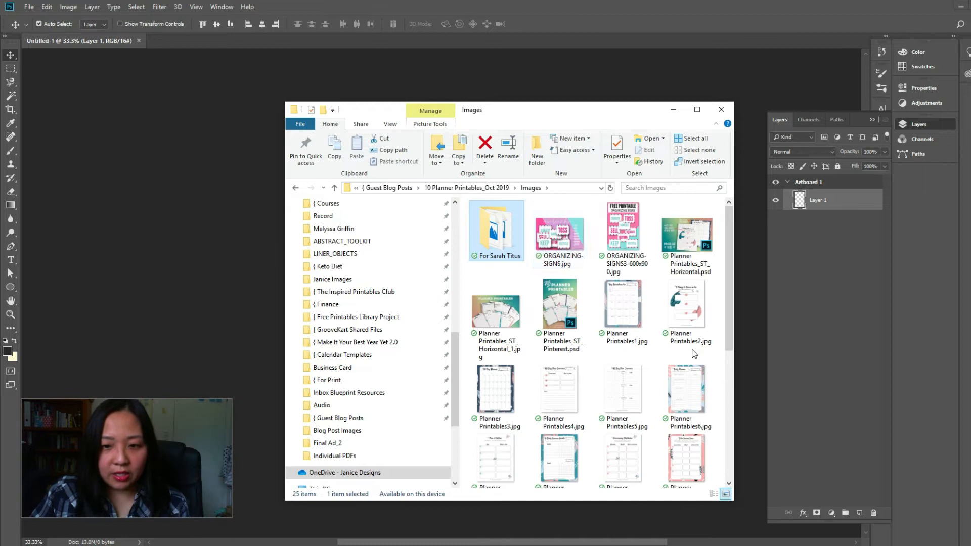
Place Planner Printables1.jpg through Planner Printables10.jpg from the Images folder onto Artboard 1 as separate layers
{"action": "left_click", "coordinate": [619, 308]}
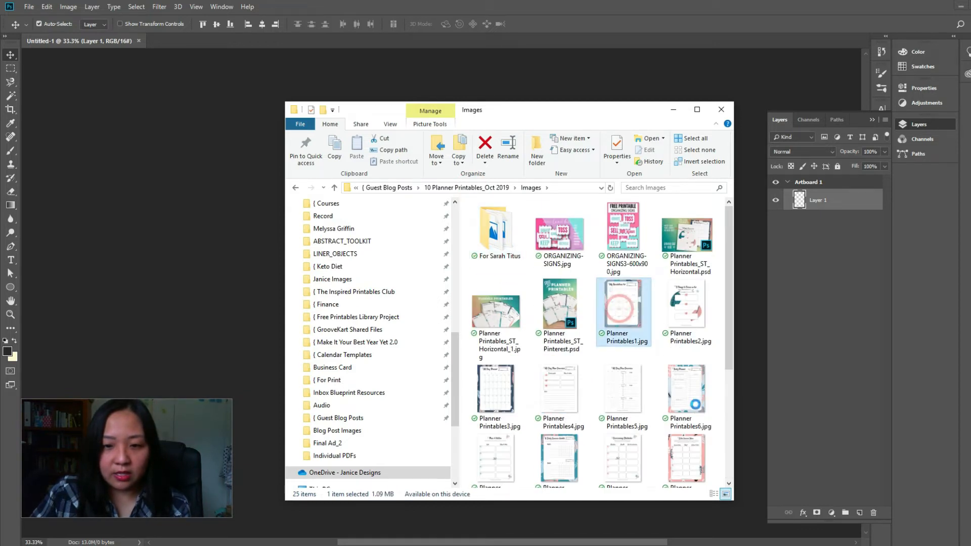
{"action": "scroll", "coordinate": [658, 323], "scroll_direction": "down", "scroll_amount": 3}
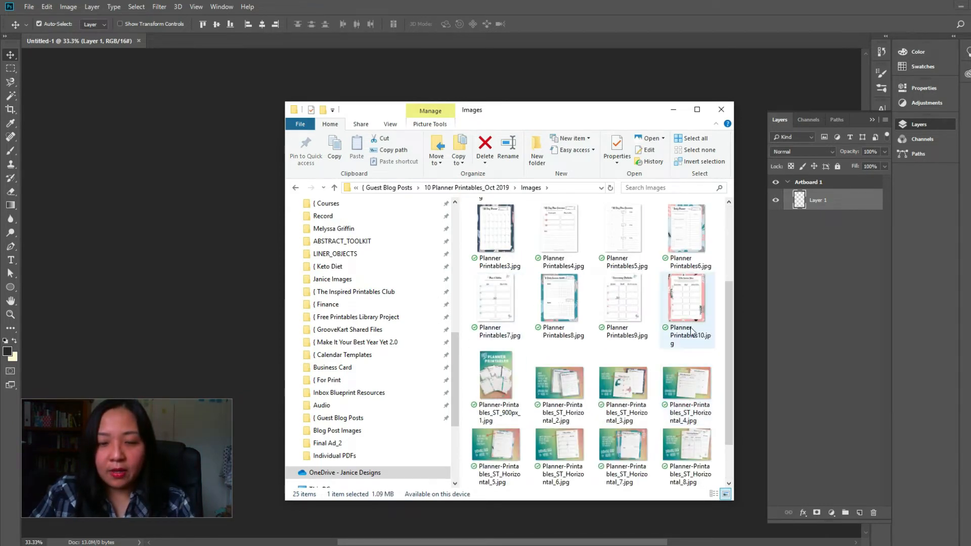
{"action": "scroll", "coordinate": [692, 330], "scroll_direction": "down", "scroll_amount": 1}
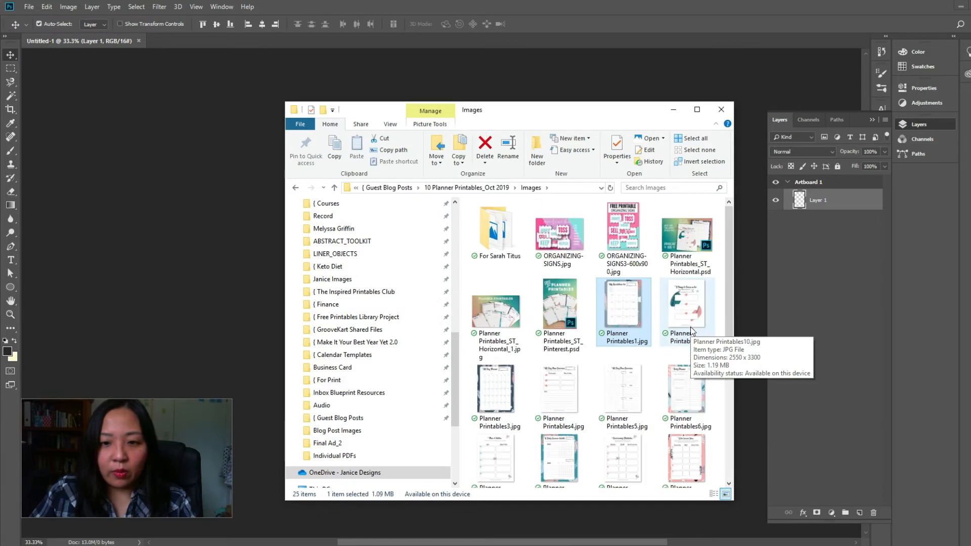
{"action": "scroll", "coordinate": [690, 326], "scroll_direction": "up", "scroll_amount": 1}
{"action": "left_click", "coordinate": [691, 317], "text": "shift"}
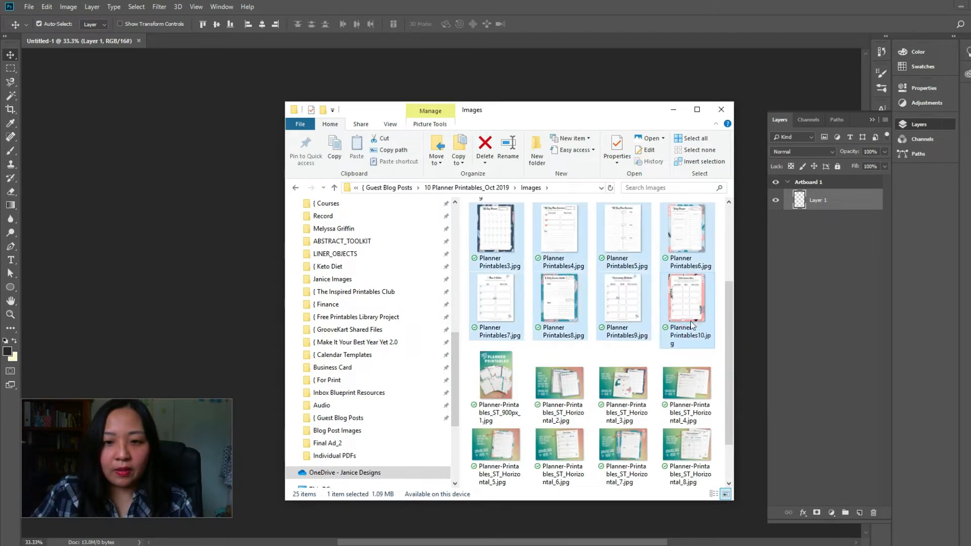
{"action": "scroll", "coordinate": [690, 318], "scroll_direction": "up", "scroll_amount": 4}
{"action": "left_click_drag", "start_coordinate": [618, 112], "coordinate": [155, 120]}
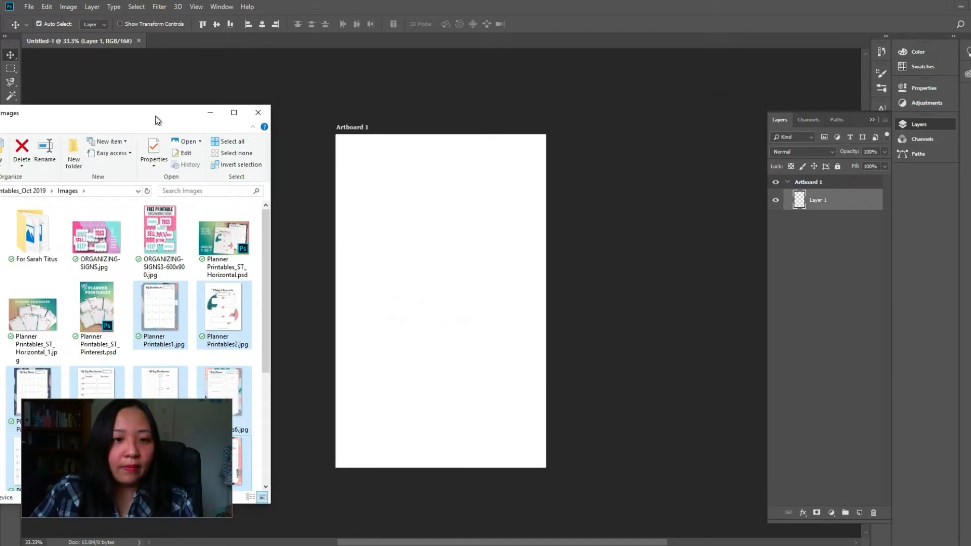
{"action": "left_click_drag", "start_coordinate": [427, 269], "coordinate": [427, 269]}
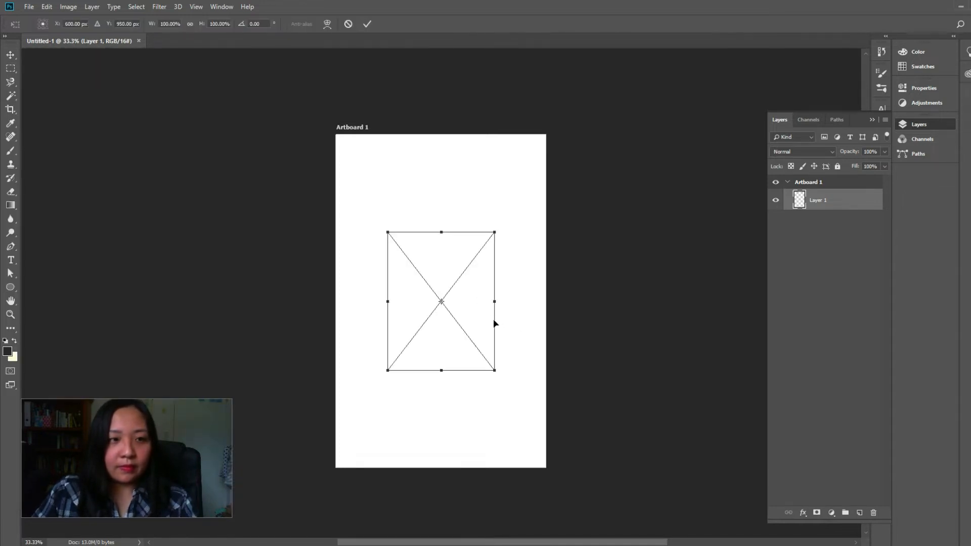
{"action": "key", "text": "Return"}
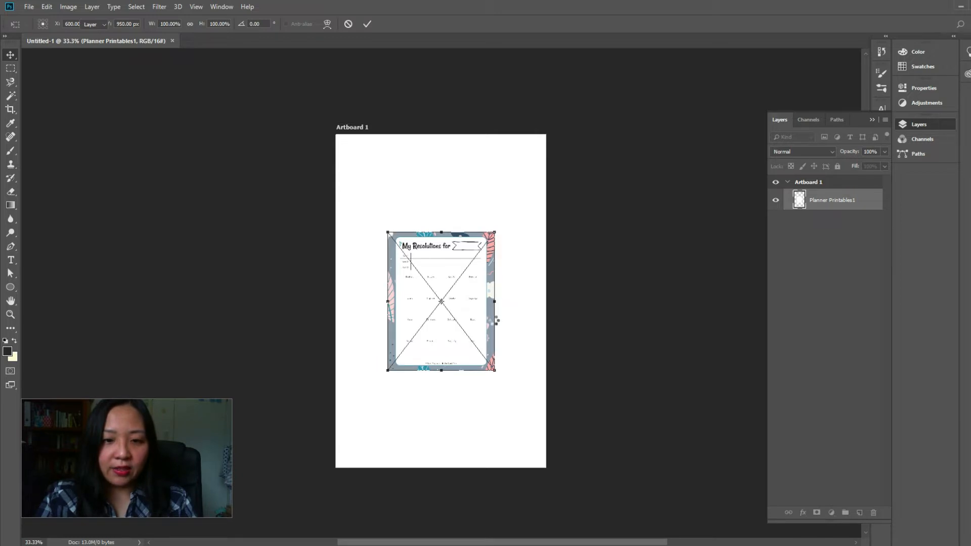
{"action": "left_click", "coordinate": [819, 446]}
{"action": "left_click", "coordinate": [821, 206]}
{"action": "left_click", "coordinate": [818, 394], "text": "shift"}
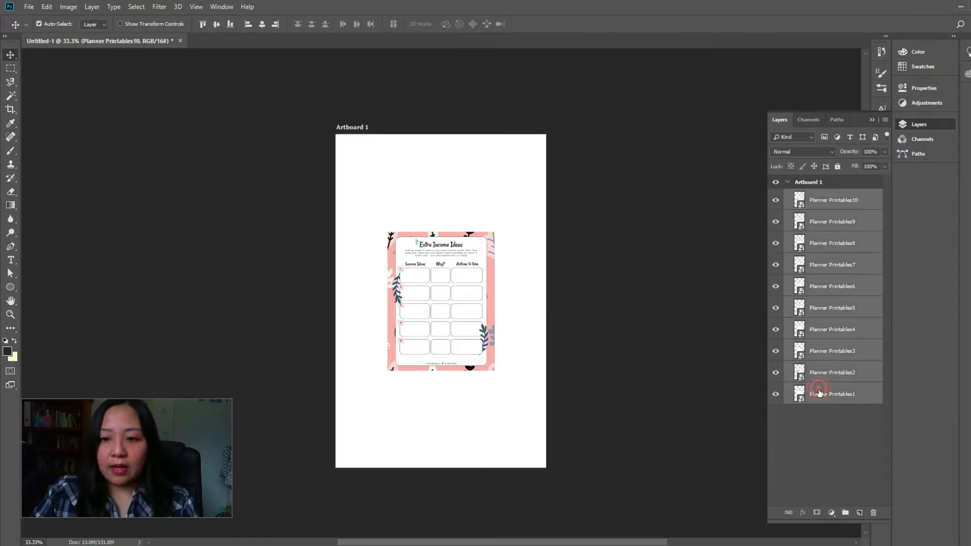
{"action": "left_click", "coordinate": [824, 445]}
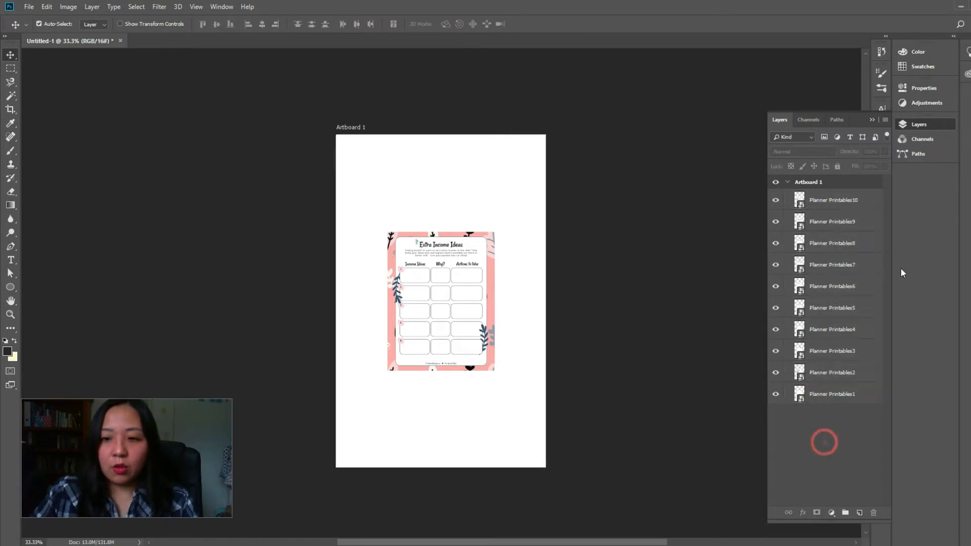
Group the layers Planner Printables1 through Planner Printables10, name the group Images, and hide it
{"action": "left_click", "coordinate": [839, 200]}
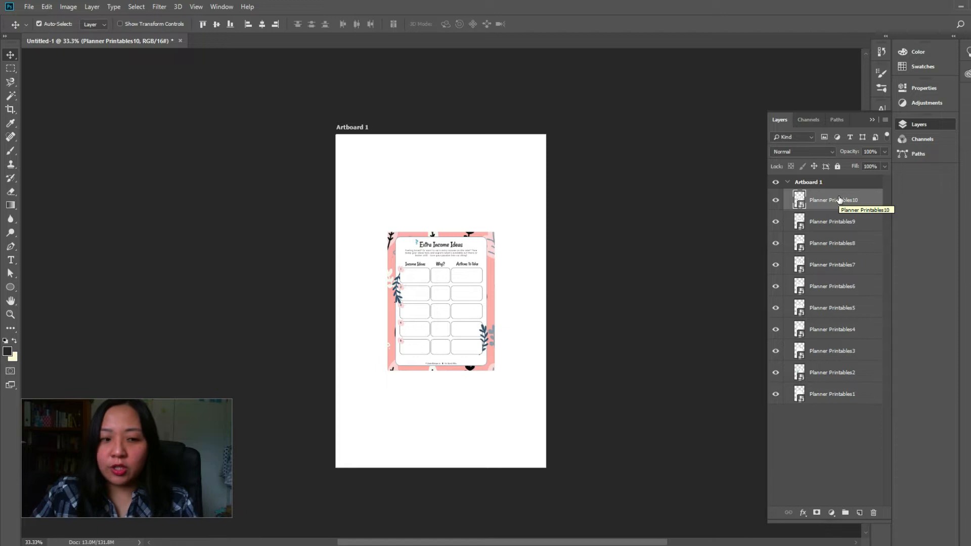
{"action": "left_click", "coordinate": [833, 399], "text": "shift"}
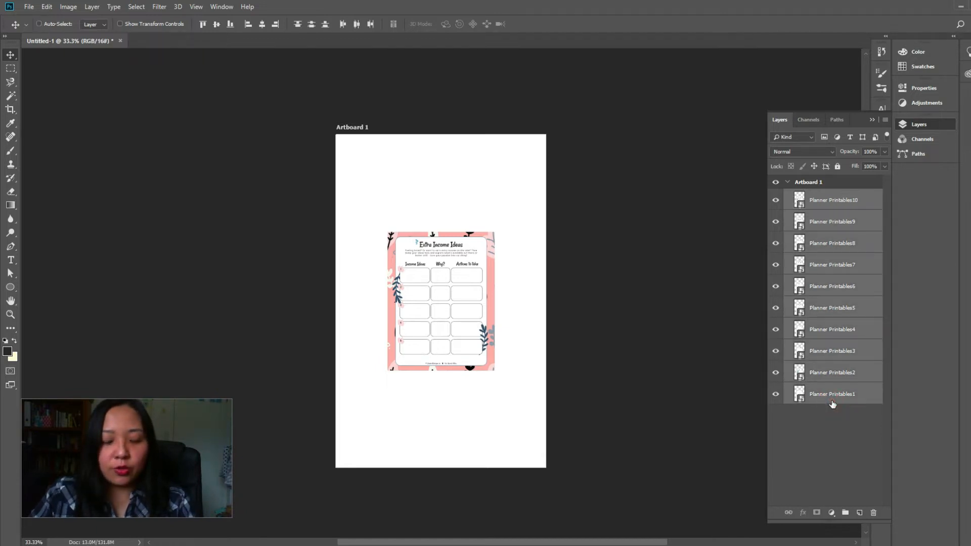
{"action": "key", "text": "ctrl+g"}
{"action": "double_click", "coordinate": [822, 195]}
{"action": "type", "text": "Images"}
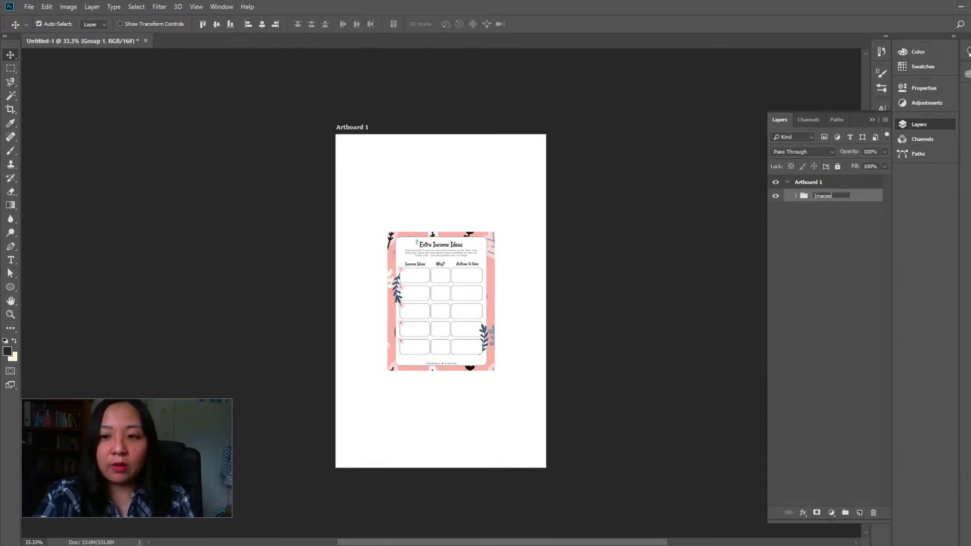
{"action": "left_click", "coordinate": [835, 278]}
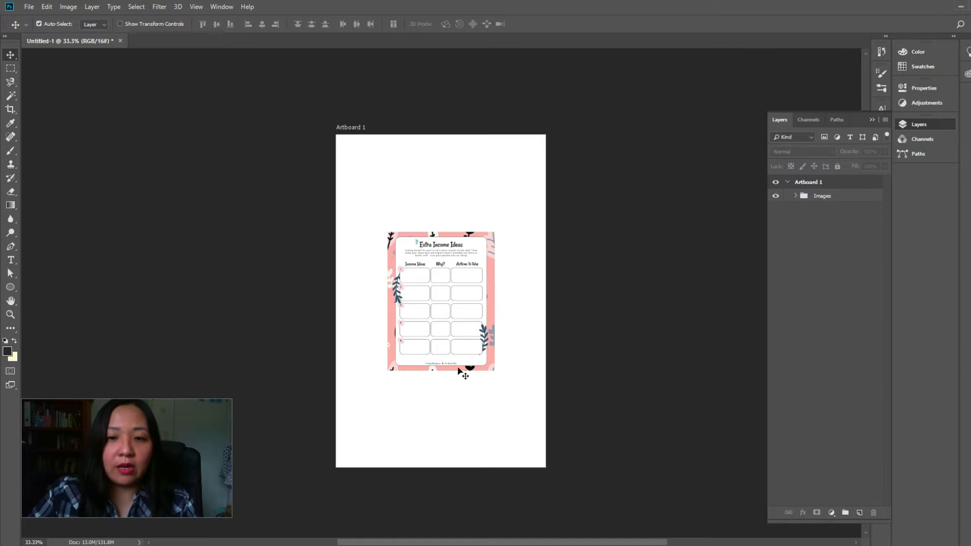
{"action": "left_click", "coordinate": [776, 196]}
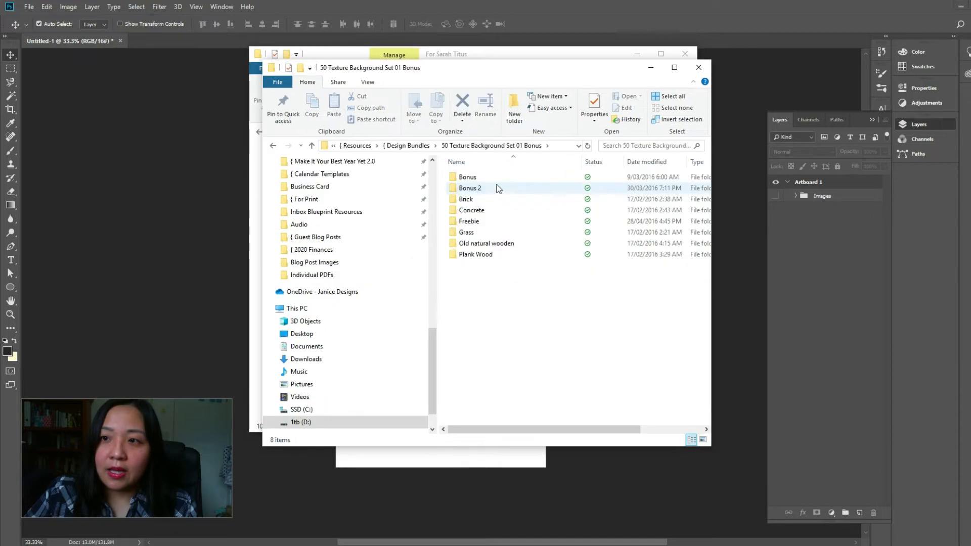
Open the Old natural wooden folder in File Explorer and preview Background 13 Feb 15-64.jpg at full size
{"action": "double_click", "coordinate": [480, 245]}
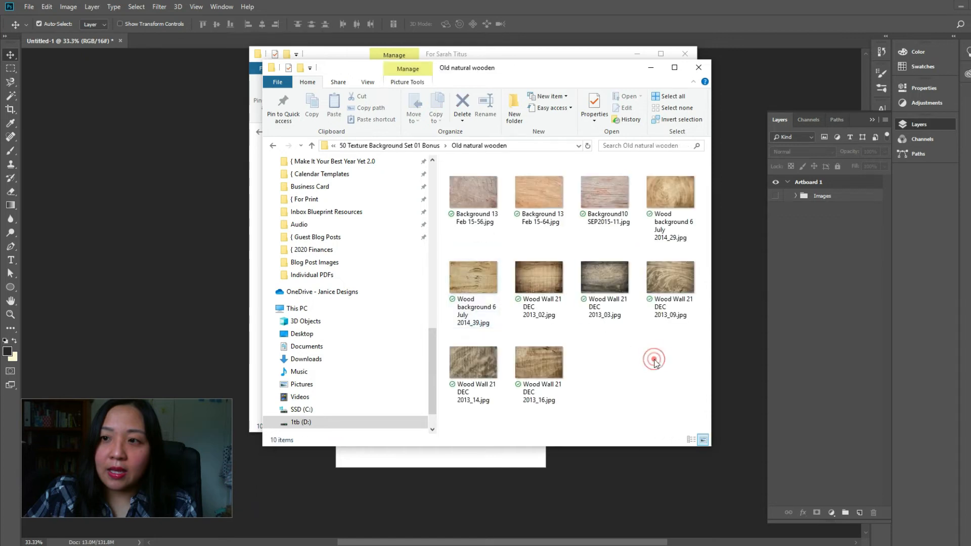
{"action": "left_click", "coordinate": [537, 193]}
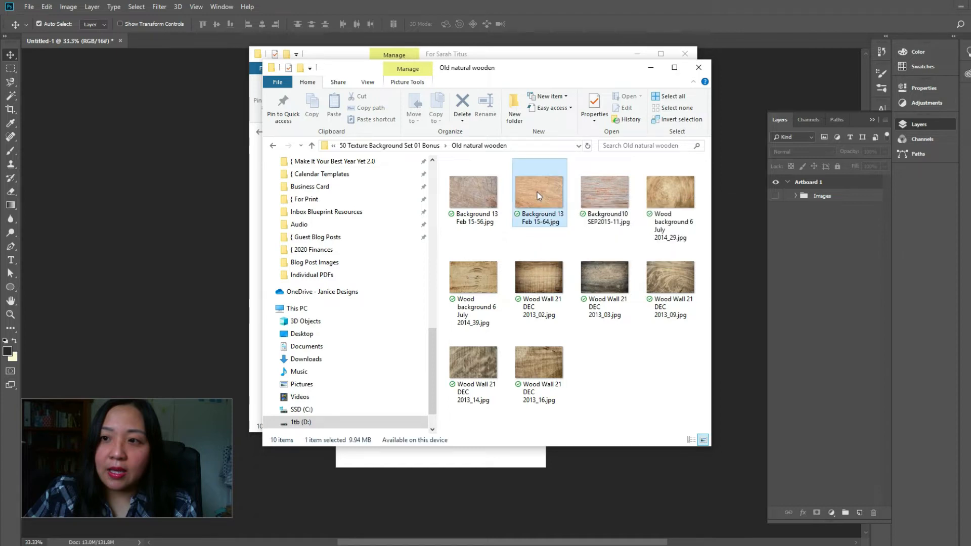
{"action": "double_click", "coordinate": [537, 193]}
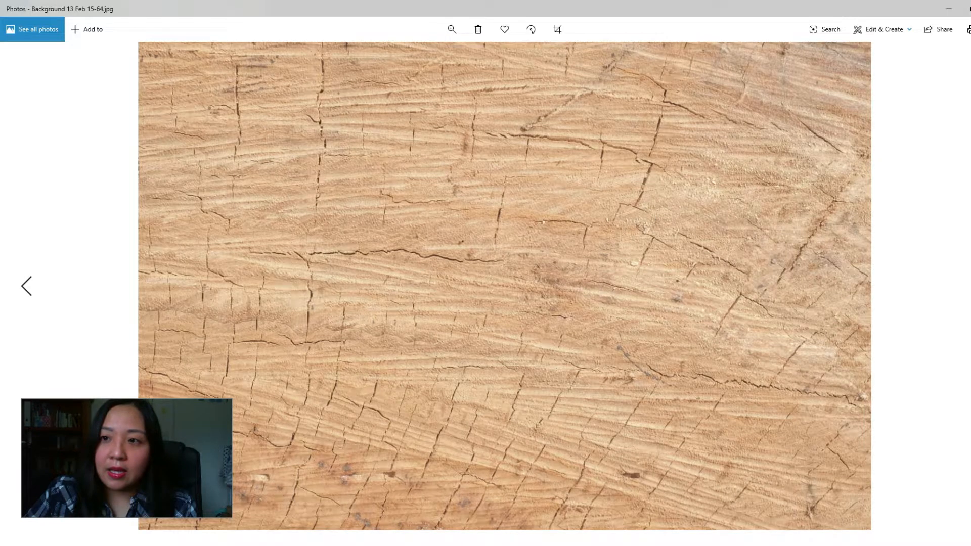
{"action": "left_click", "coordinate": [970, 8]}
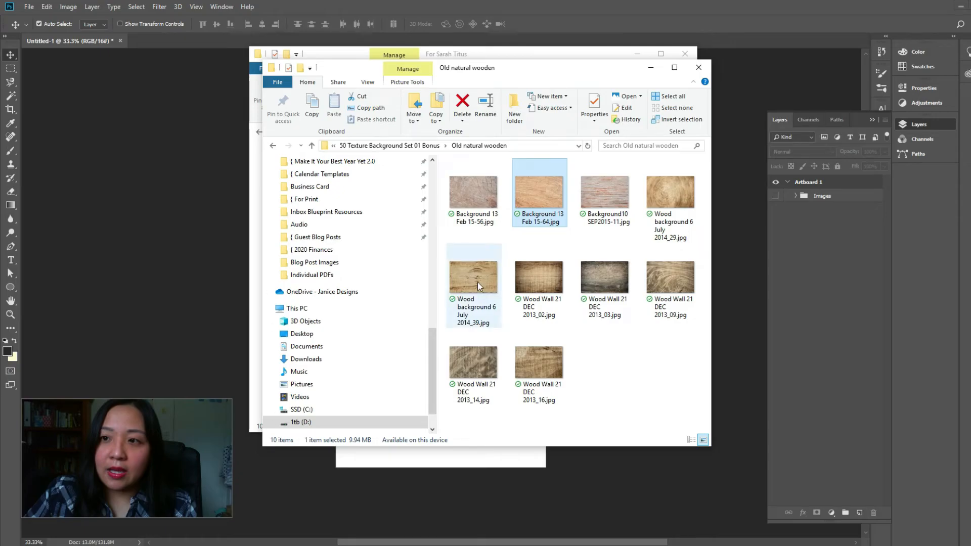
Place Background10 SEP2015-11.jpg onto Artboard 1, rotated 90° and scaled to about 192% so that it covers the artboard
{"action": "left_click", "coordinate": [623, 202]}
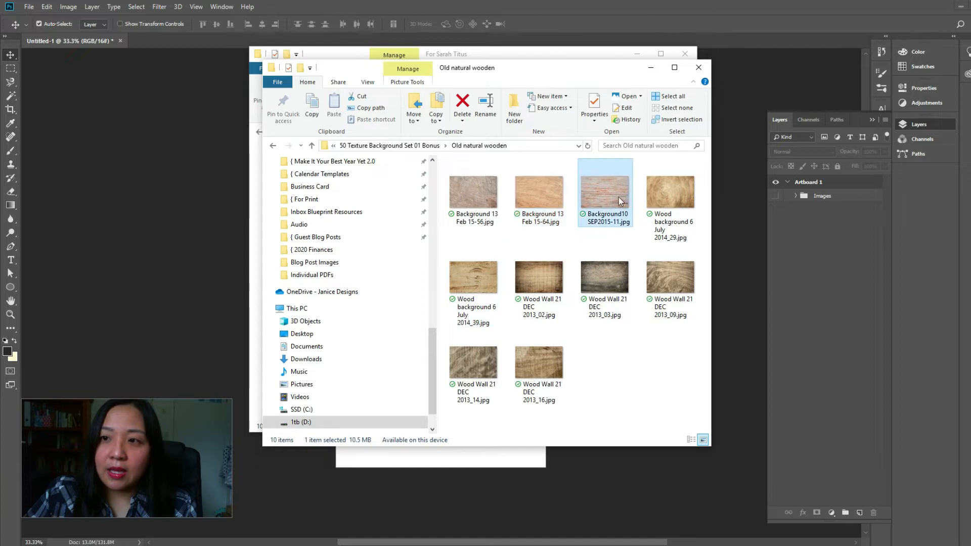
{"action": "left_click", "coordinate": [636, 54]}
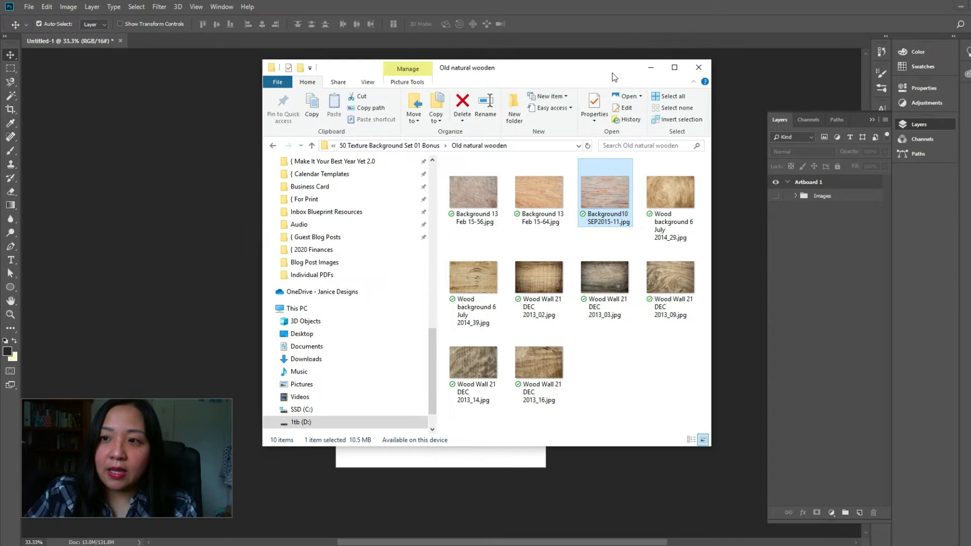
{"action": "left_click_drag", "start_coordinate": [604, 204], "coordinate": [469, 460]}
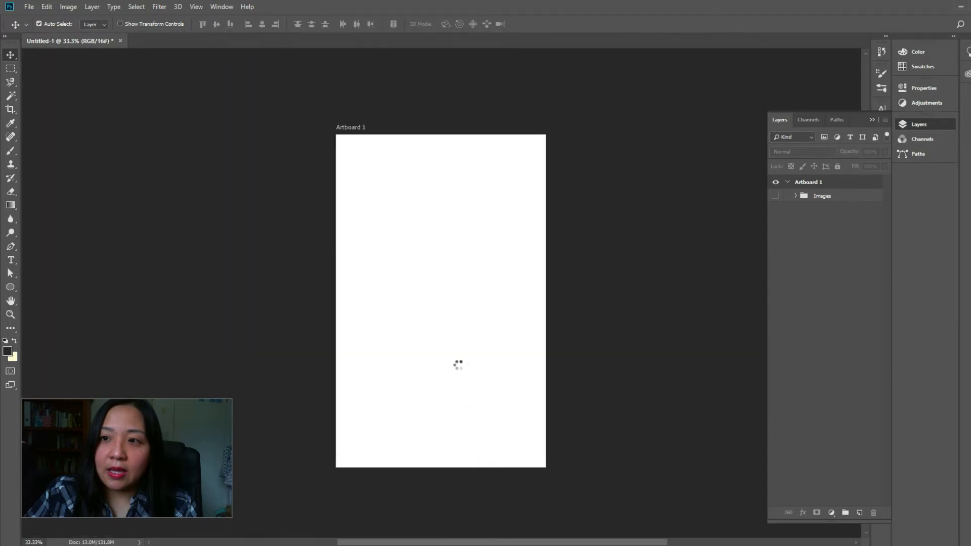
{"action": "left_click_drag", "start_coordinate": [542, 245], "coordinate": [554, 474]}
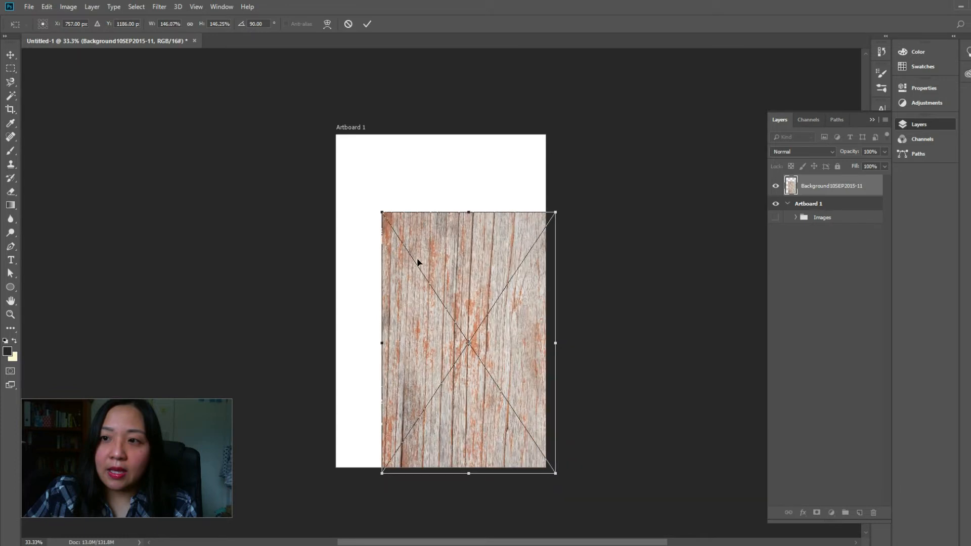
{"action": "left_click_drag", "start_coordinate": [383, 215], "coordinate": [334, 127]}
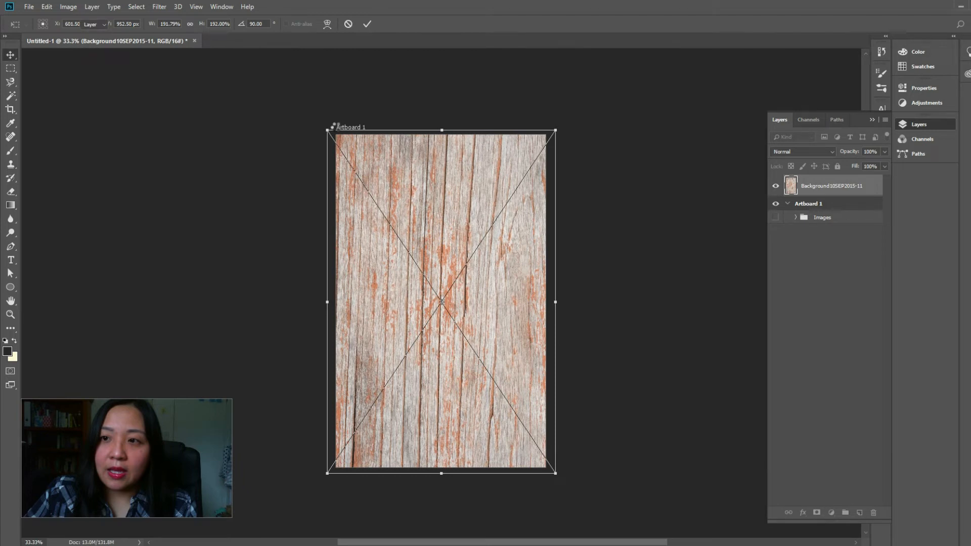
{"action": "key", "text": "Return"}
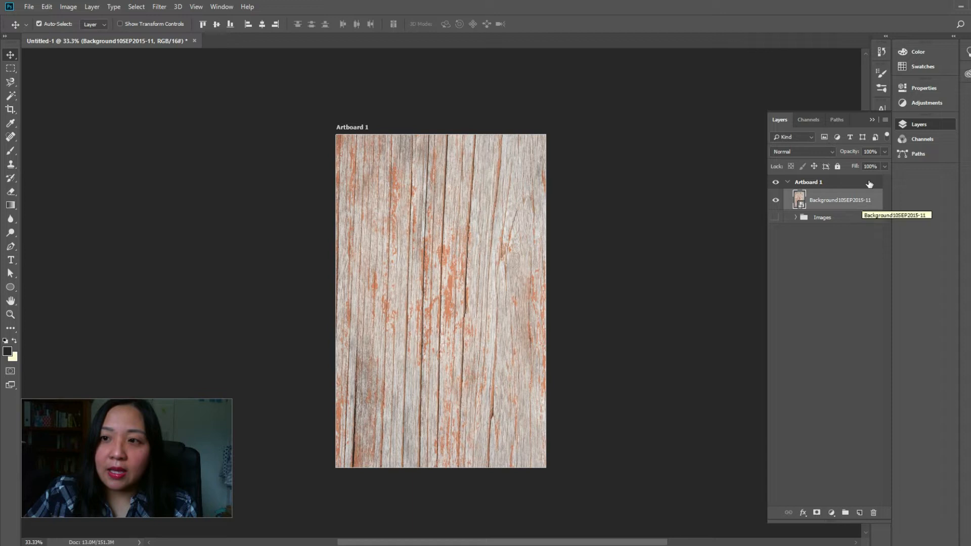
Set the wood background layer to 49% opacity and 34% fill, and add a new blank layer above it
{"action": "left_click", "coordinate": [883, 151]}
{"action": "left_click", "coordinate": [860, 166]}
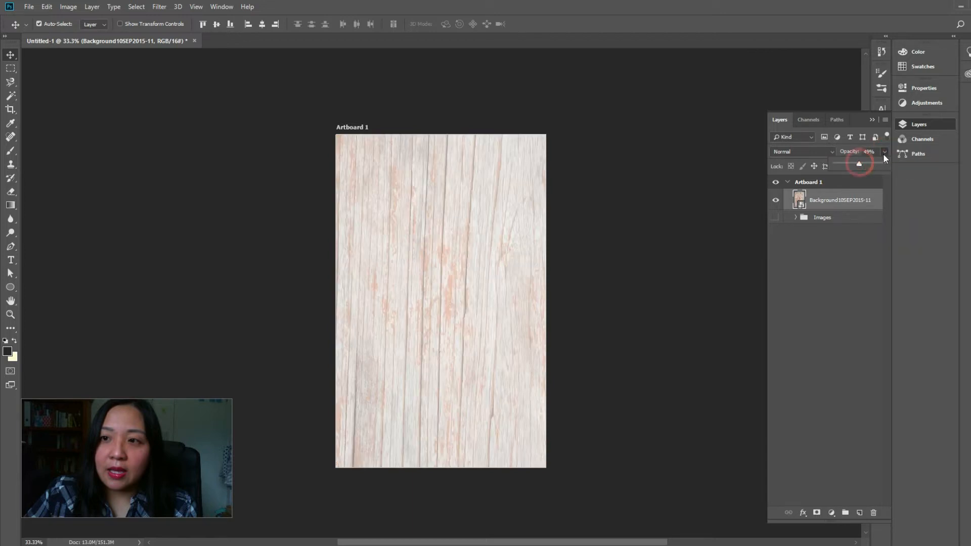
{"action": "left_click", "coordinate": [884, 166]}
{"action": "left_click", "coordinate": [852, 176]}
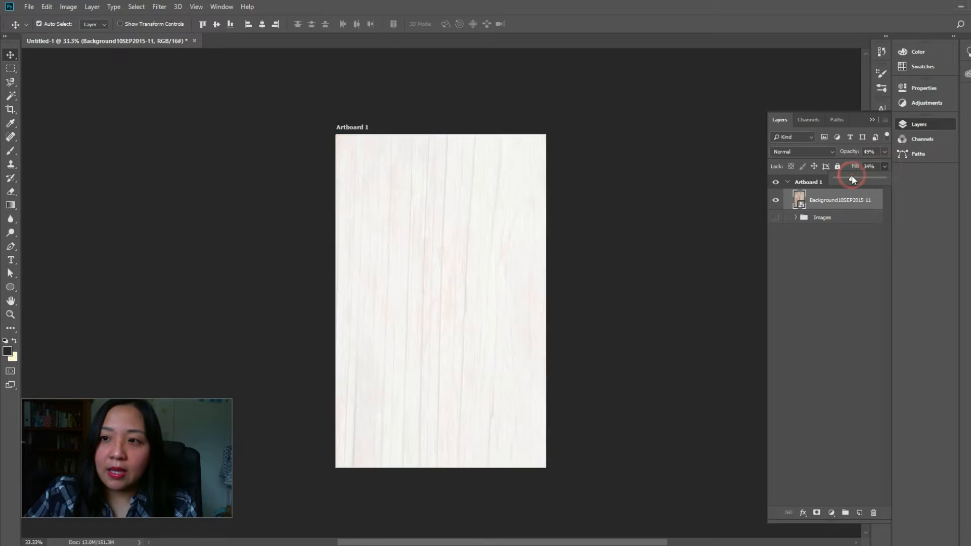
{"action": "left_click", "coordinate": [828, 289]}
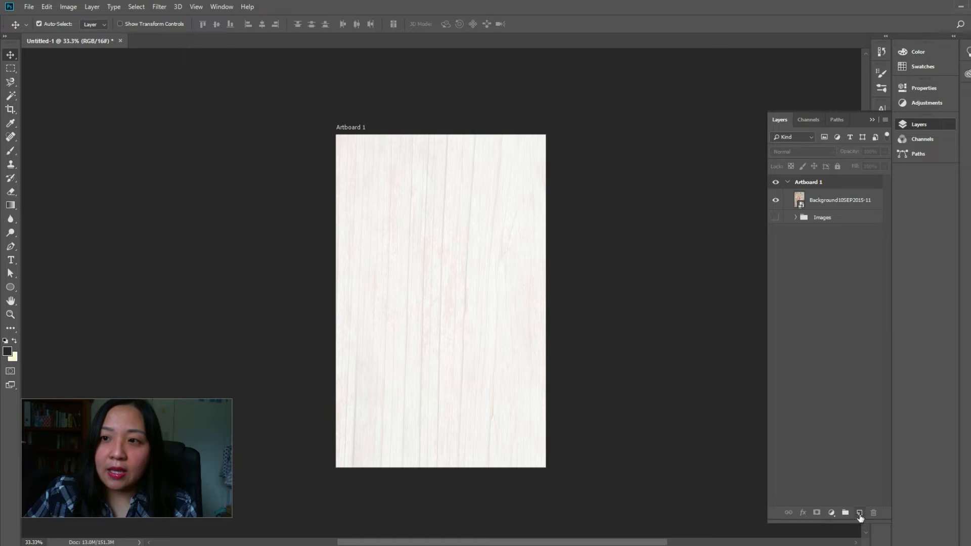
{"action": "left_click", "coordinate": [859, 513]}
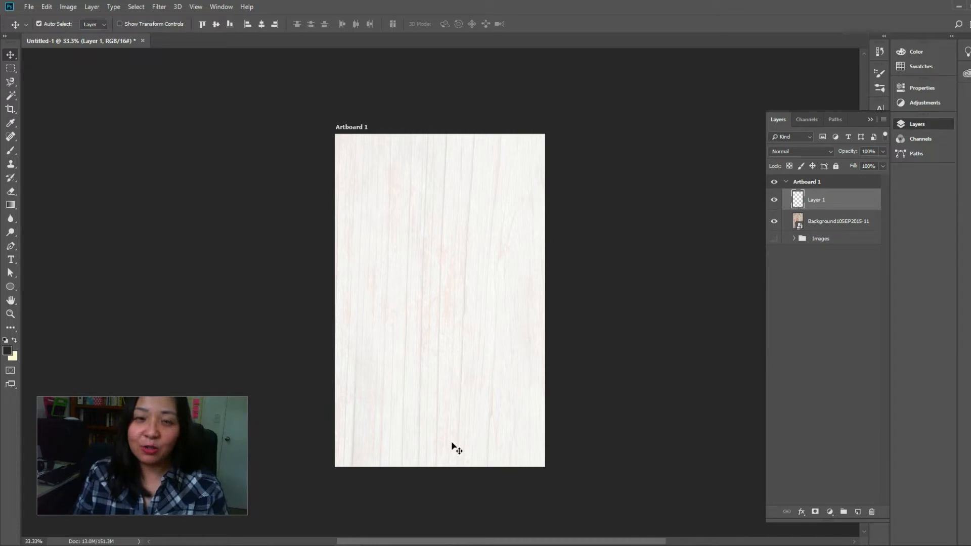
{"action": "left_click", "coordinate": [10, 205]}
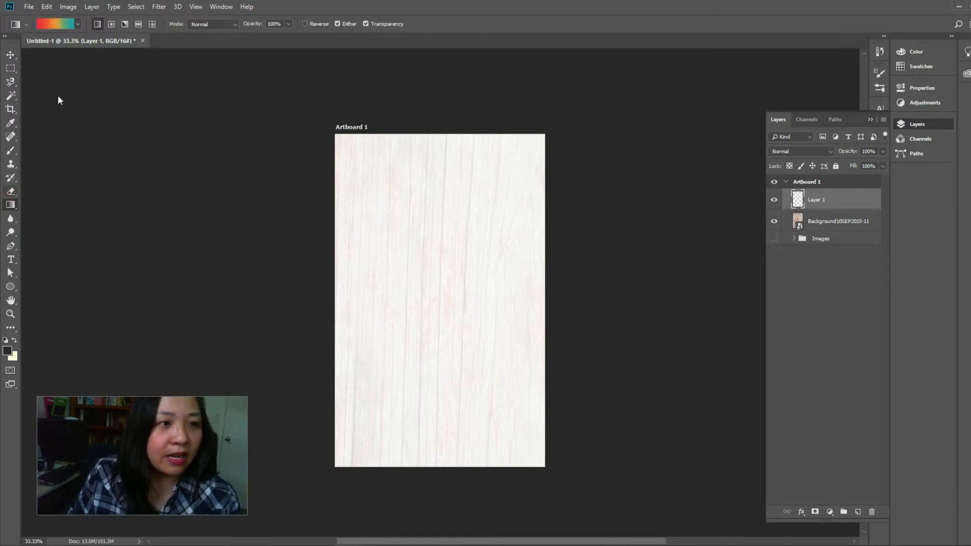
{"action": "left_click", "coordinate": [59, 26]}
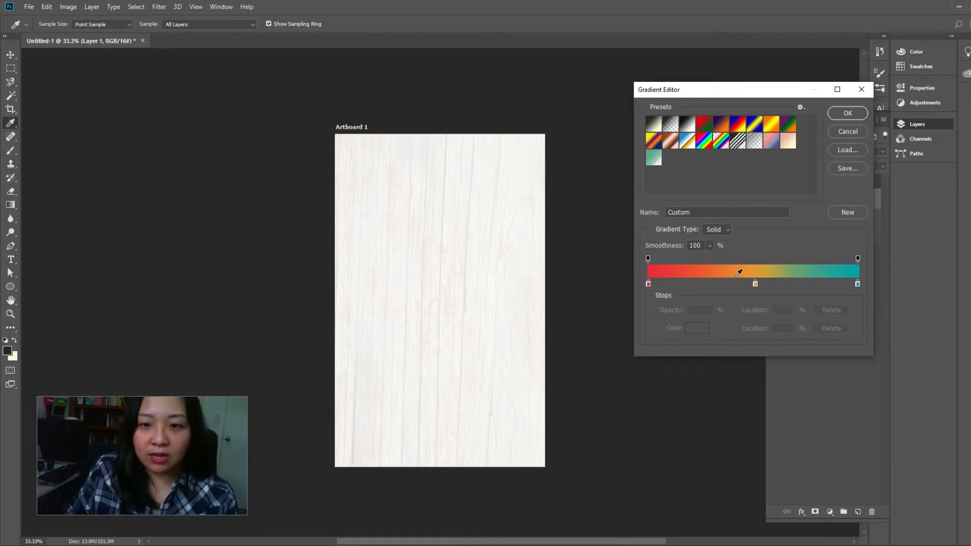
{"action": "left_click_drag", "start_coordinate": [772, 95], "coordinate": [603, 81]}
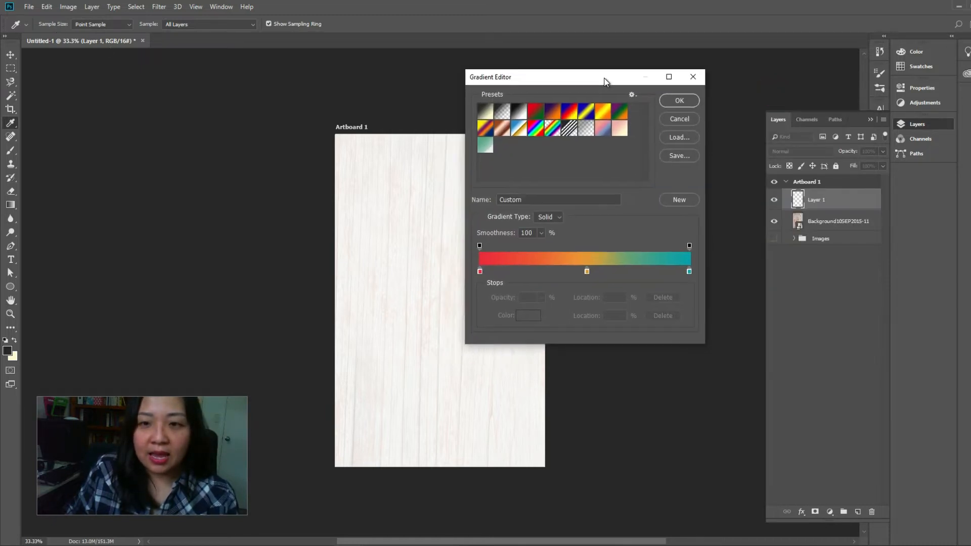
{"action": "left_click", "coordinate": [677, 119]}
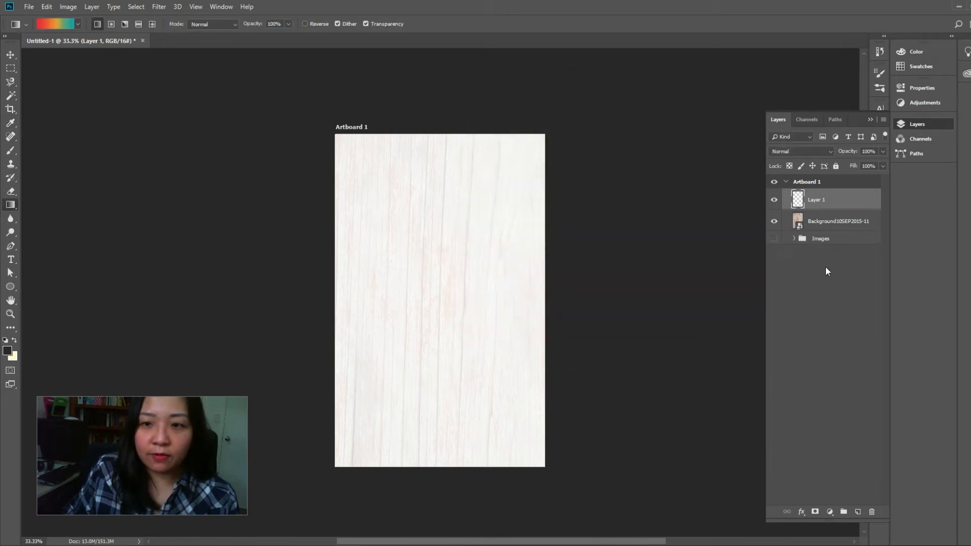
Show and expand the Images group, and hide the wood background layer
{"action": "left_click", "coordinate": [773, 238]}
{"action": "left_click", "coordinate": [794, 238]}
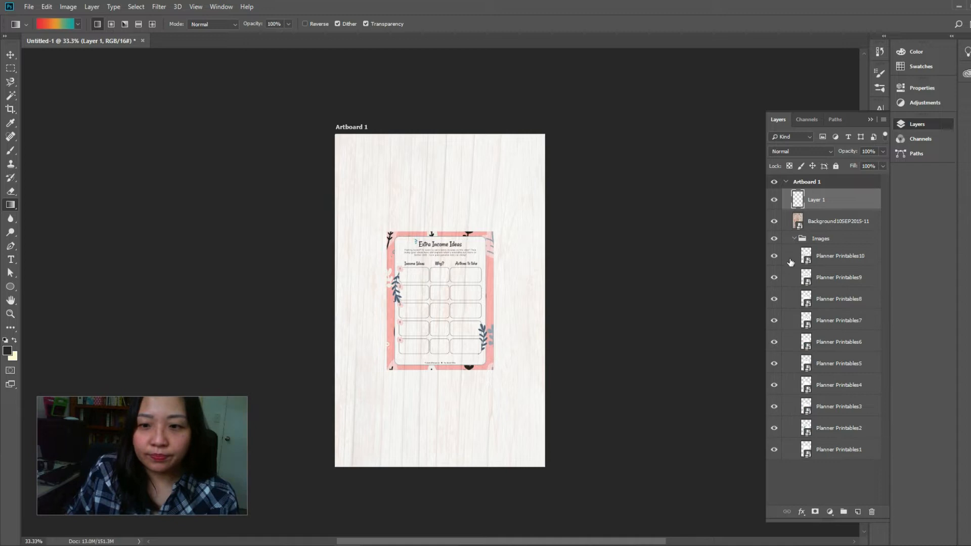
{"action": "left_click", "coordinate": [768, 261]}
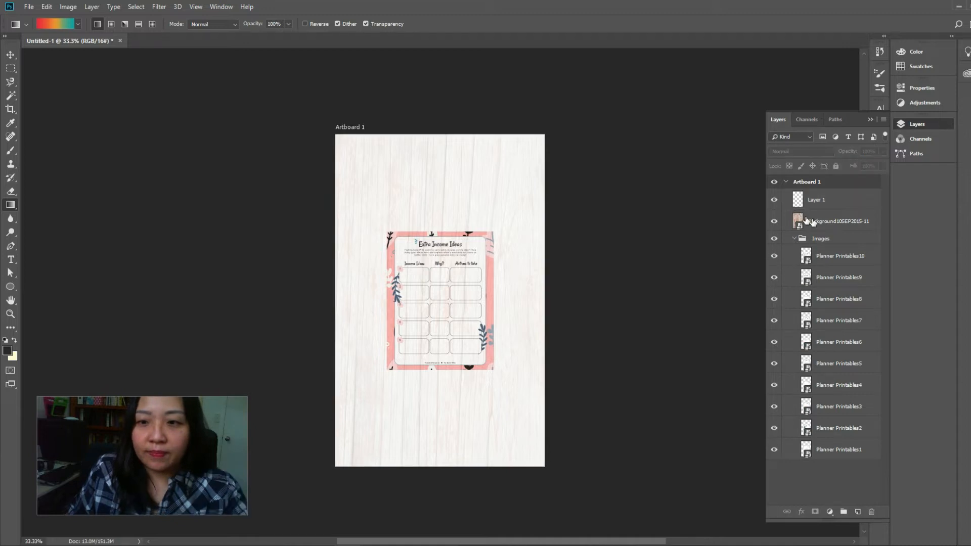
{"action": "left_click", "coordinate": [773, 221]}
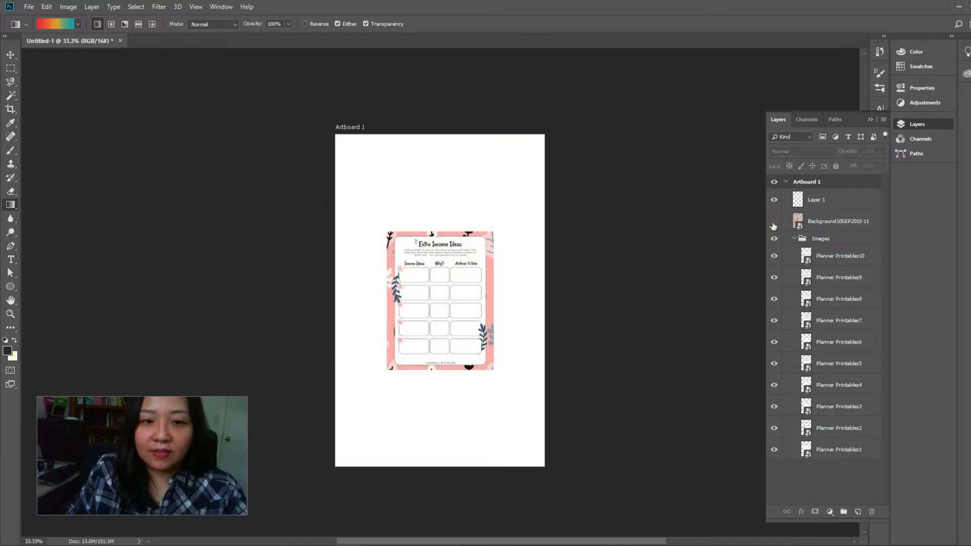
{"action": "left_click", "coordinate": [774, 257]}
{"action": "left_click", "coordinate": [774, 256]}
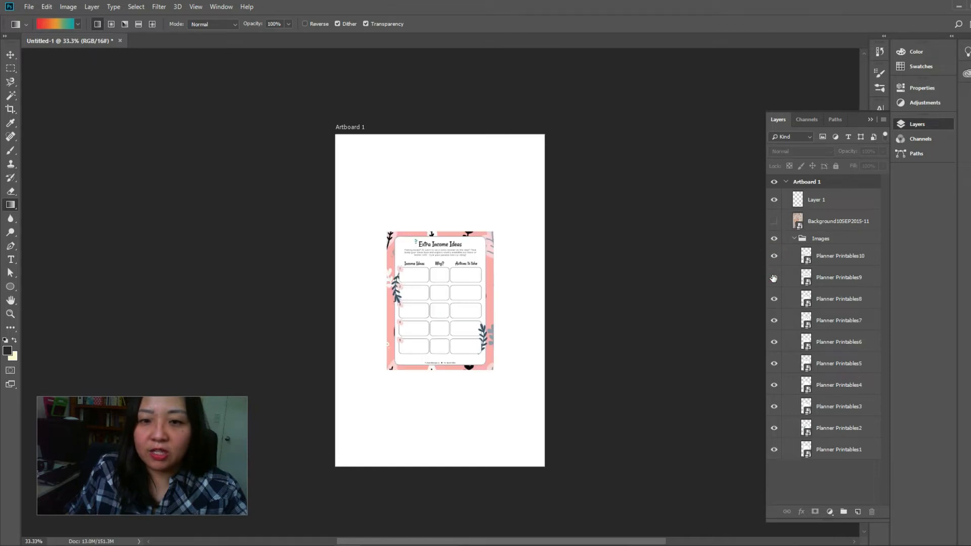
{"action": "left_click", "coordinate": [774, 256]}
{"action": "left_click", "coordinate": [774, 256]}
{"action": "left_click", "coordinate": [773, 277]}
{"action": "left_click", "coordinate": [774, 300]}
{"action": "left_click", "coordinate": [774, 321]}
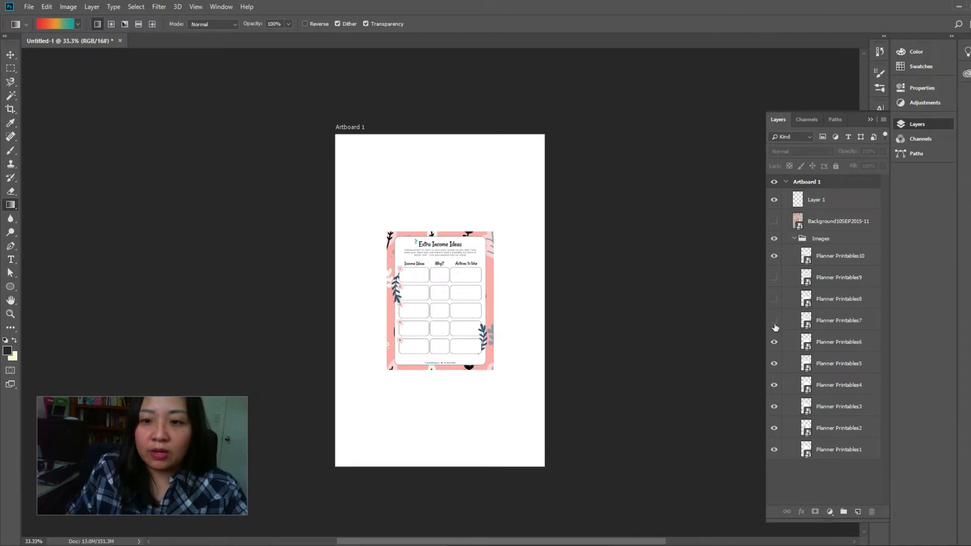
{"action": "left_click", "coordinate": [774, 320]}
{"action": "left_click", "coordinate": [774, 298]}
{"action": "left_click", "coordinate": [774, 277]}
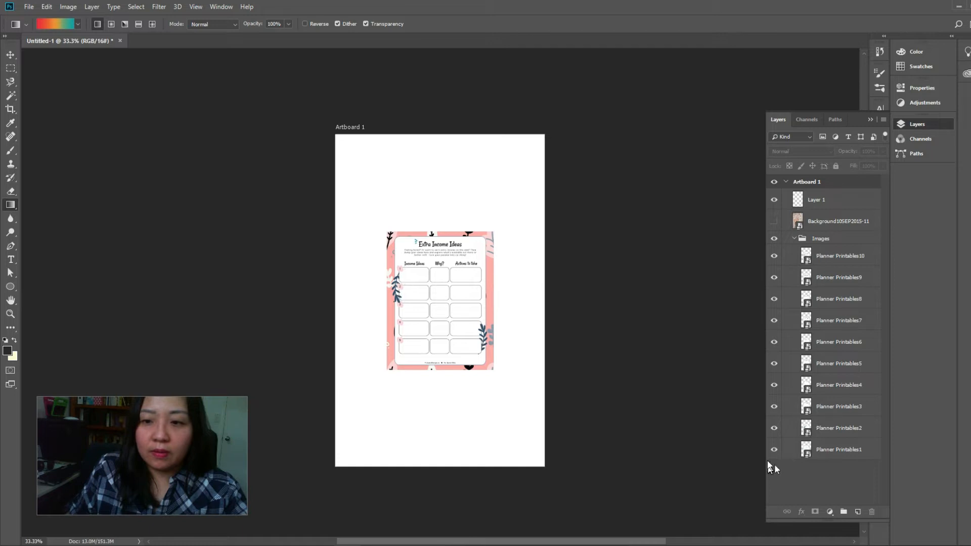
Hide the layers Planner Printables10 through Planner Printables2, leaving only Planner Printables1 visible in the Images group
{"action": "left_click_drag", "start_coordinate": [773, 254], "coordinate": [773, 279]}
{"action": "left_click_drag", "start_coordinate": [773, 312], "coordinate": [773, 432]}
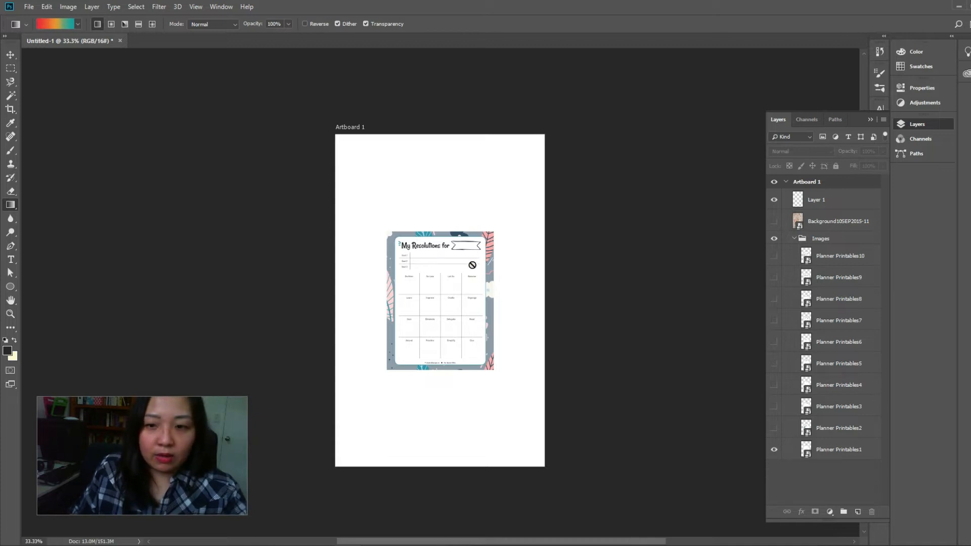
{"action": "left_click", "coordinate": [472, 266]}
{"action": "left_click", "coordinate": [498, 208]}
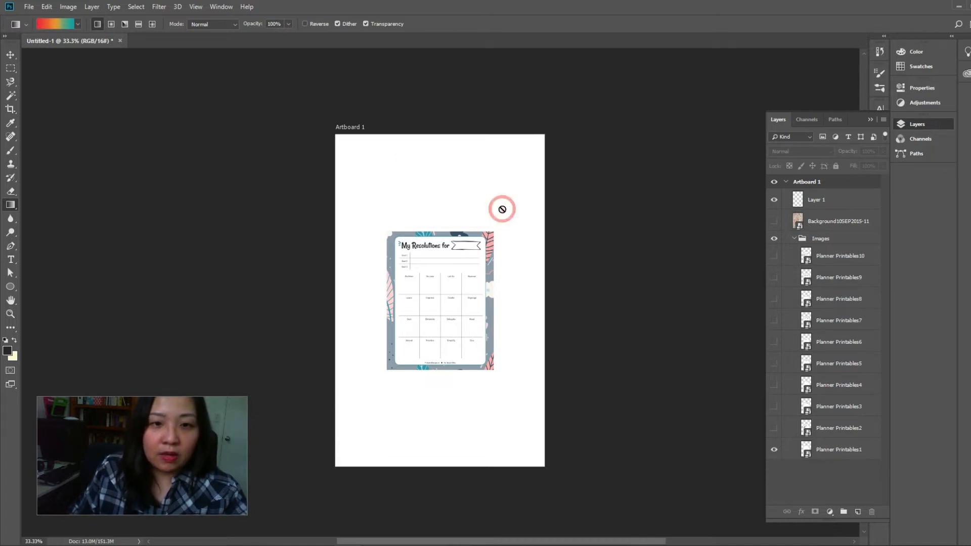
Move the Planner Printables1 page horizontally towards the artboard's right edge, keeping its height on the artboard
{"action": "left_click", "coordinate": [831, 455]}
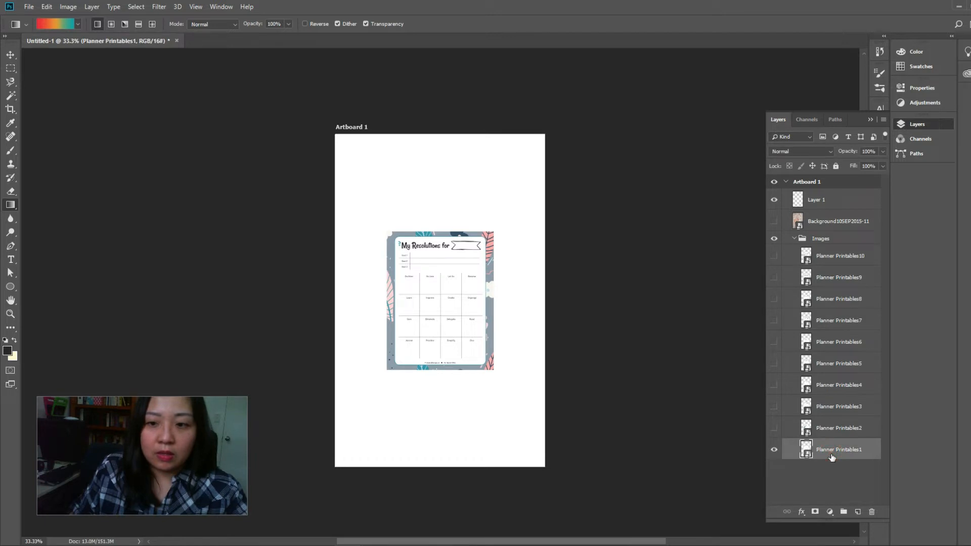
{"action": "key", "text": "ctrl+plus"}
{"action": "key", "text": "ctrl+plus"}
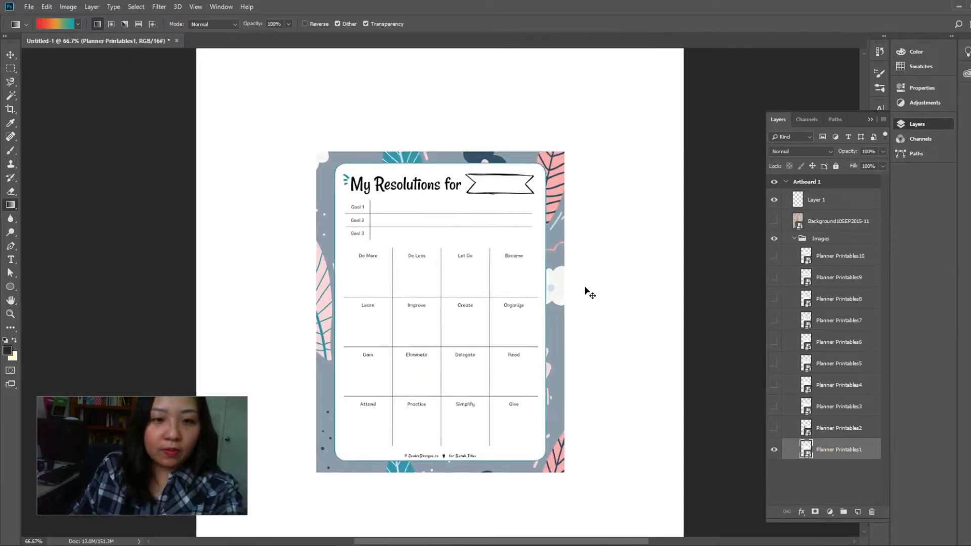
{"action": "key", "text": "ctrl+plus"}
{"action": "left_click", "coordinate": [464, 184]}
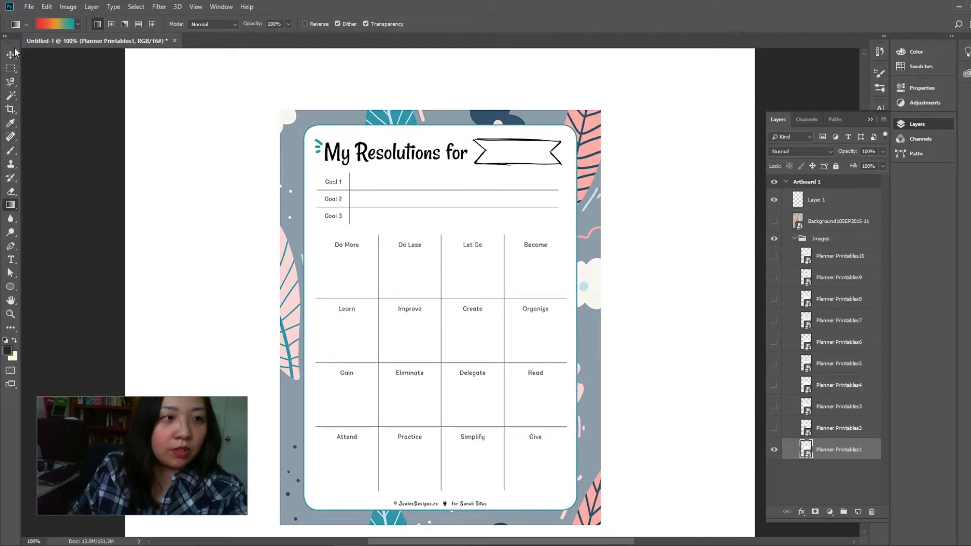
{"action": "left_click", "coordinate": [505, 207]}
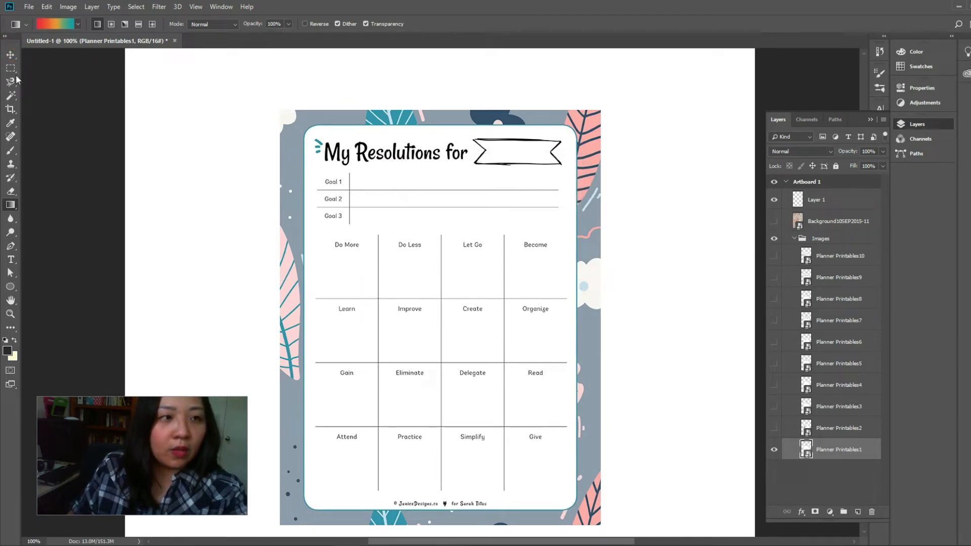
{"action": "left_click", "coordinate": [10, 54]}
{"action": "left_click_drag", "start_coordinate": [419, 144], "coordinate": [577, 198]}
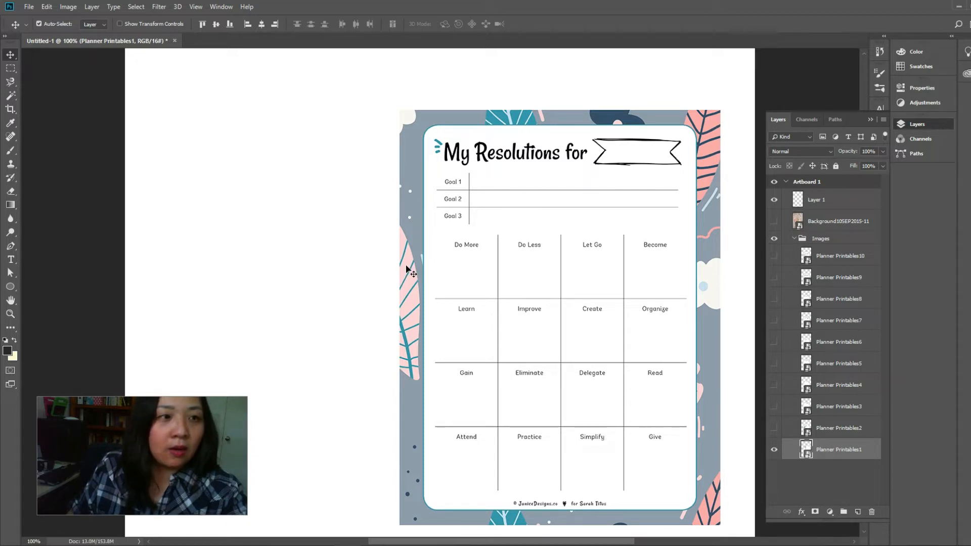
On Layer 1, edit the Gradient tool's gradient and set its first stop to the teal 3396ad sampled from the page's leaf
{"action": "left_click", "coordinate": [818, 201]}
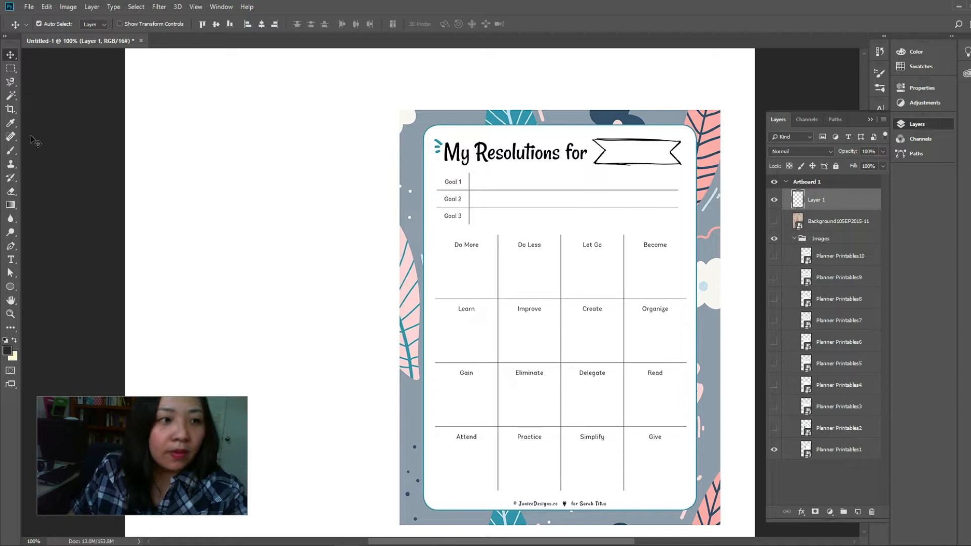
{"action": "left_click", "coordinate": [12, 206]}
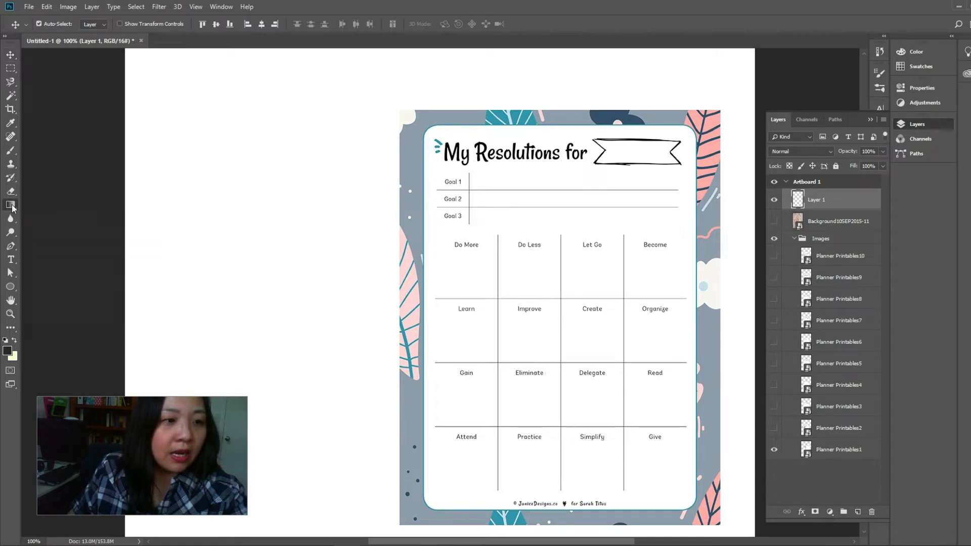
{"action": "left_click", "coordinate": [51, 24]}
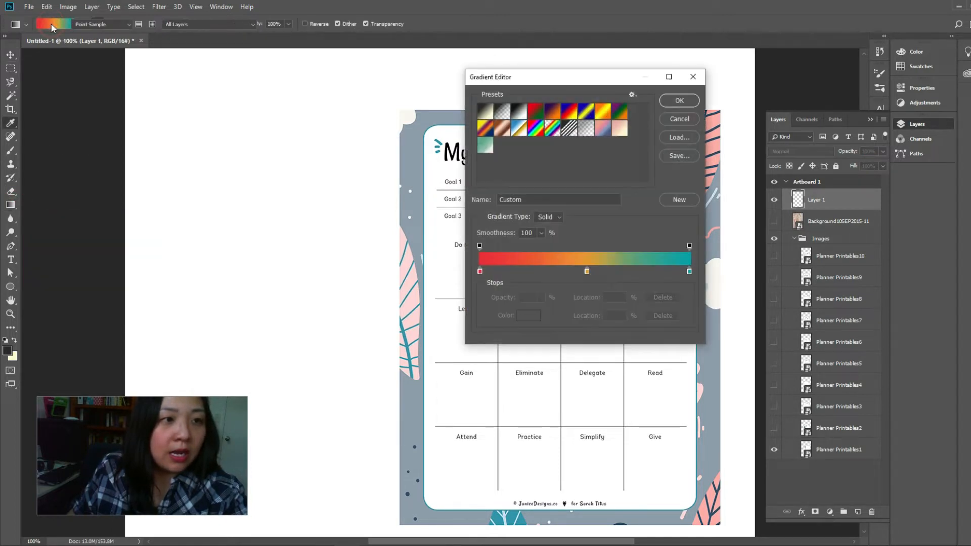
{"action": "left_click_drag", "start_coordinate": [579, 76], "coordinate": [232, 61]}
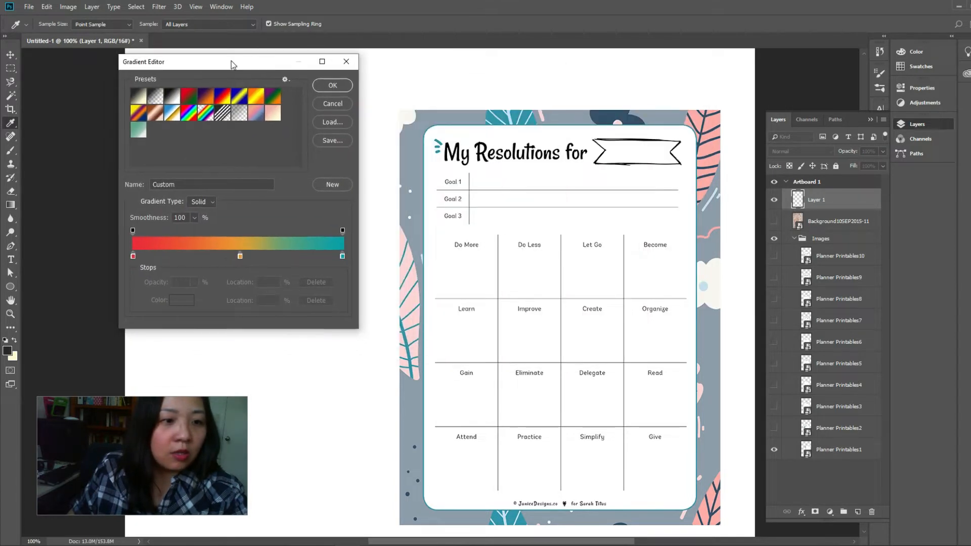
{"action": "double_click", "coordinate": [133, 255]}
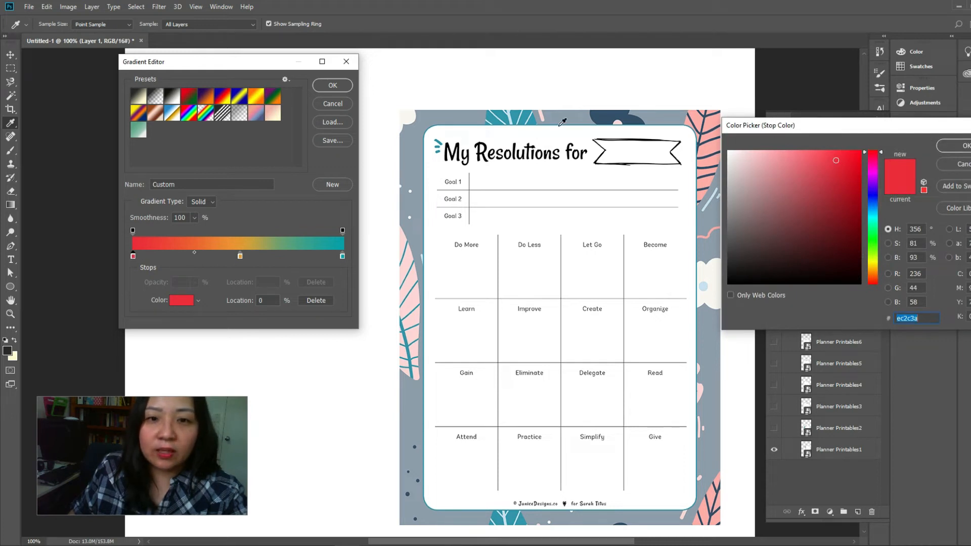
{"action": "left_click", "coordinate": [517, 114]}
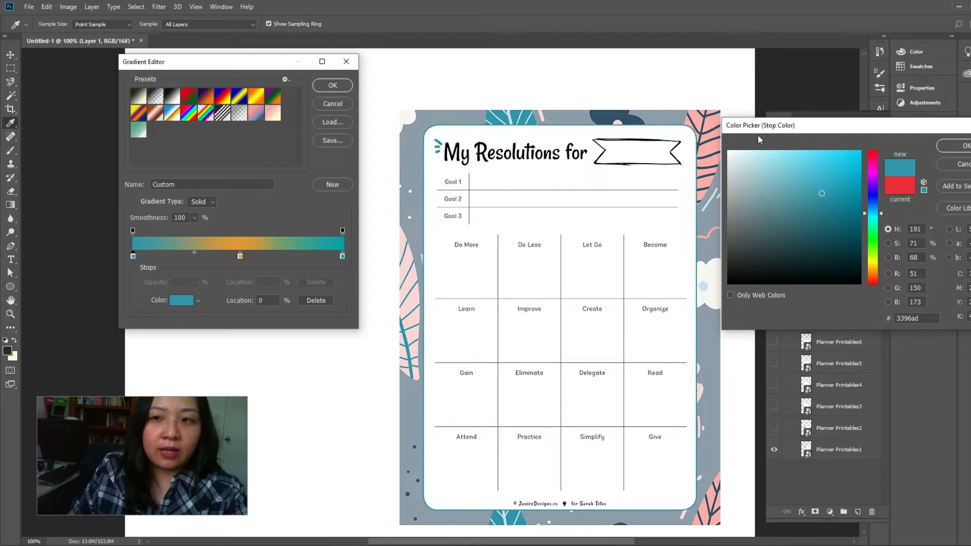
{"action": "left_click", "coordinate": [961, 146]}
Set the gradient's middle stop to the light pink fed6d6 sampled from the leaf on the page's left border
{"action": "left_click", "coordinate": [241, 256]}
{"action": "double_click", "coordinate": [240, 256]}
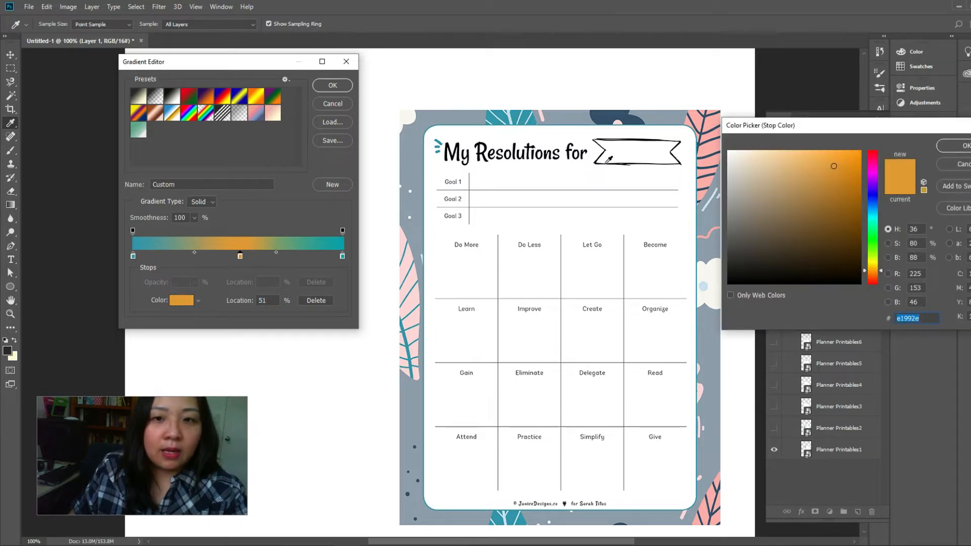
{"action": "left_click", "coordinate": [413, 275]}
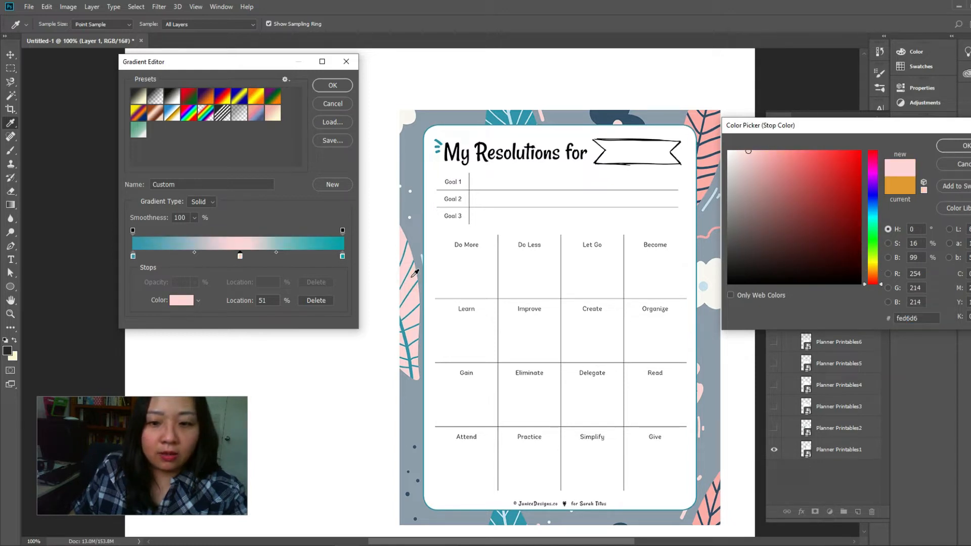
{"action": "left_click", "coordinate": [961, 145]}
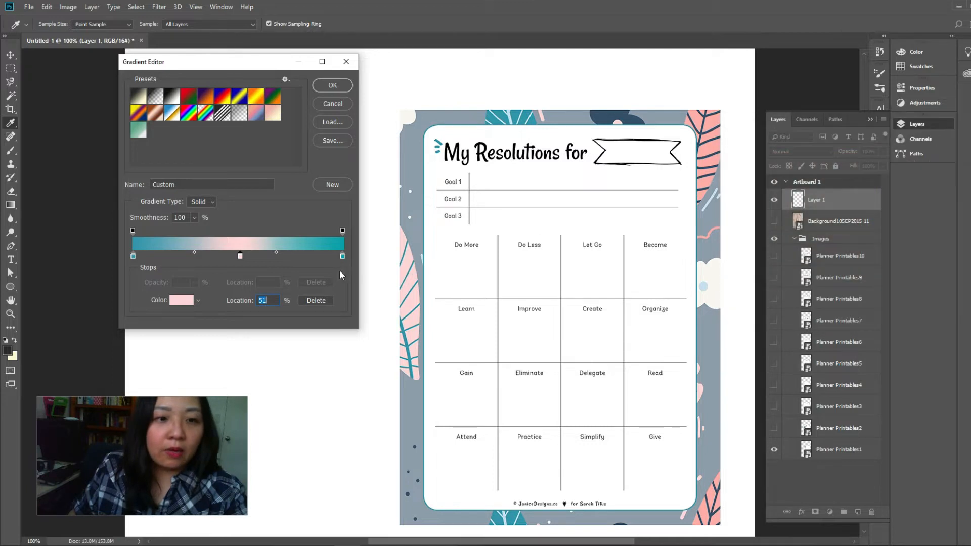
Set the gradient's end stop to coral red fc463d, starting from the pink leaf in the page's upper-right corner
{"action": "left_click", "coordinate": [342, 257]}
{"action": "double_click", "coordinate": [342, 256]}
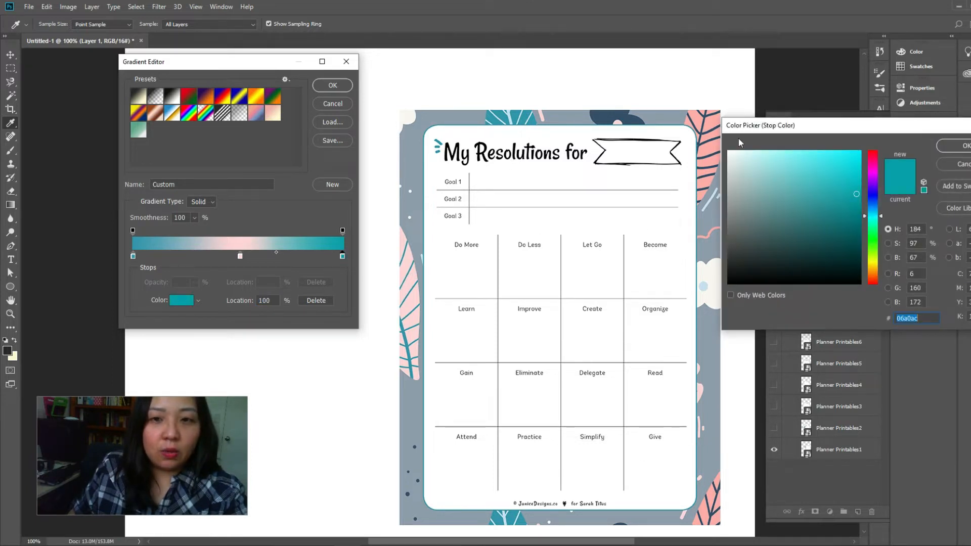
{"action": "left_click", "coordinate": [713, 146]}
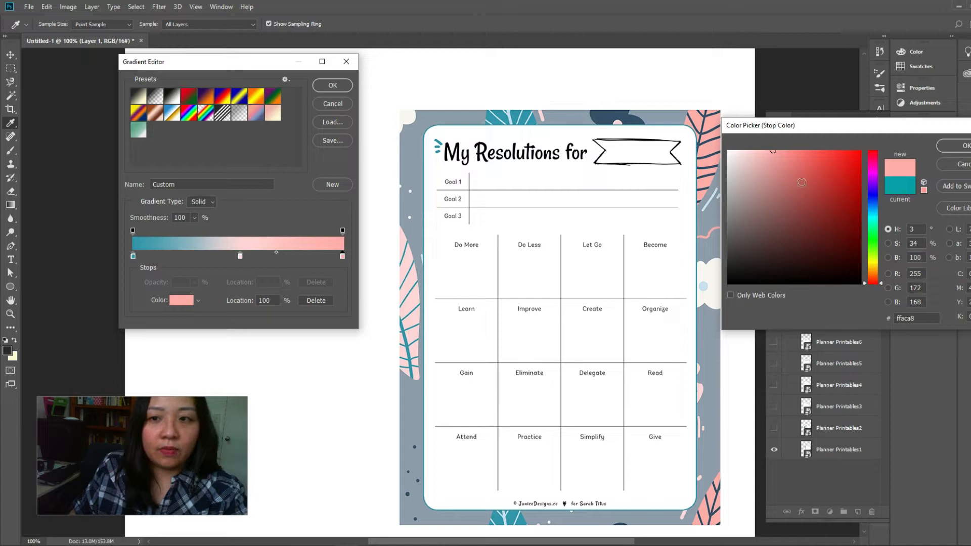
{"action": "left_click_drag", "start_coordinate": [776, 151], "coordinate": [811, 153]}
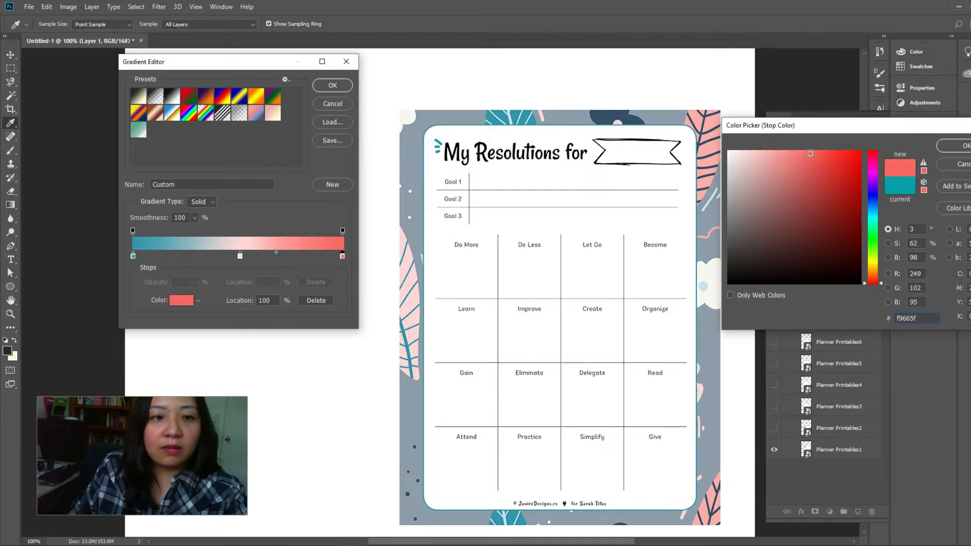
{"action": "mouse_move", "coordinate": [814, 153]}
{"action": "left_mouse_down"}
{"action": "mouse_move", "coordinate": [837, 152]}
{"action": "mouse_move", "coordinate": [828, 152]}
{"action": "left_mouse_up"}
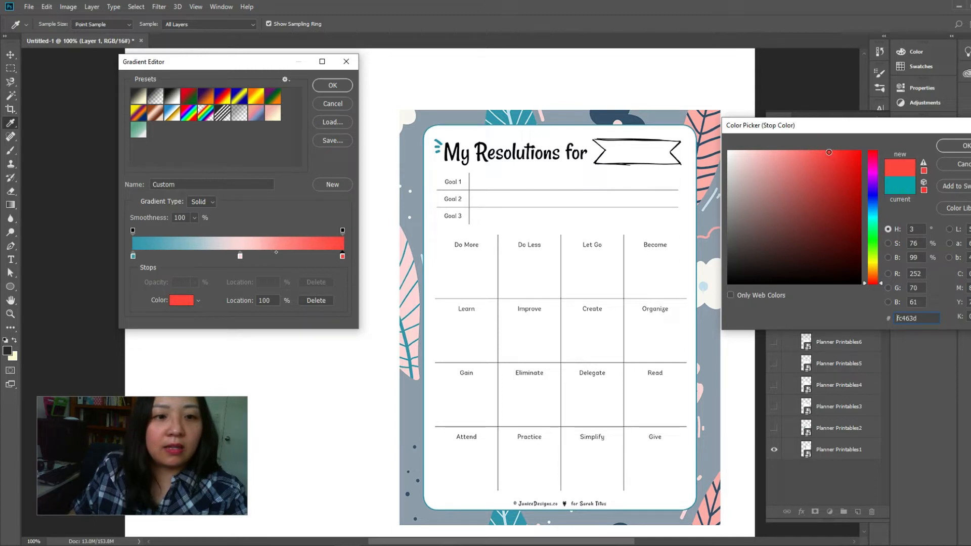
{"action": "left_click", "coordinate": [238, 257]}
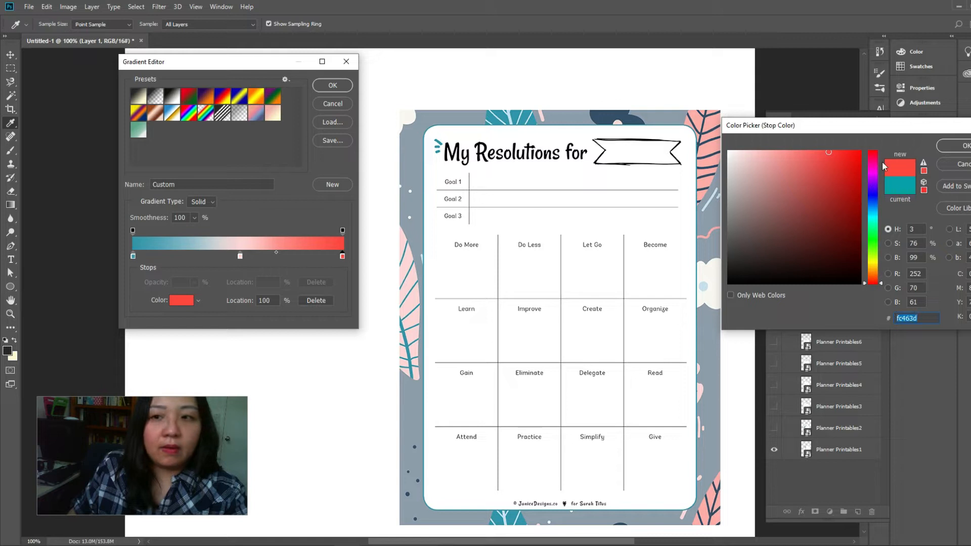
{"action": "left_click", "coordinate": [963, 146]}
Deepen the gradient's middle stop slightly to pink facccc and apply the edited gradient
{"action": "double_click", "coordinate": [239, 257]}
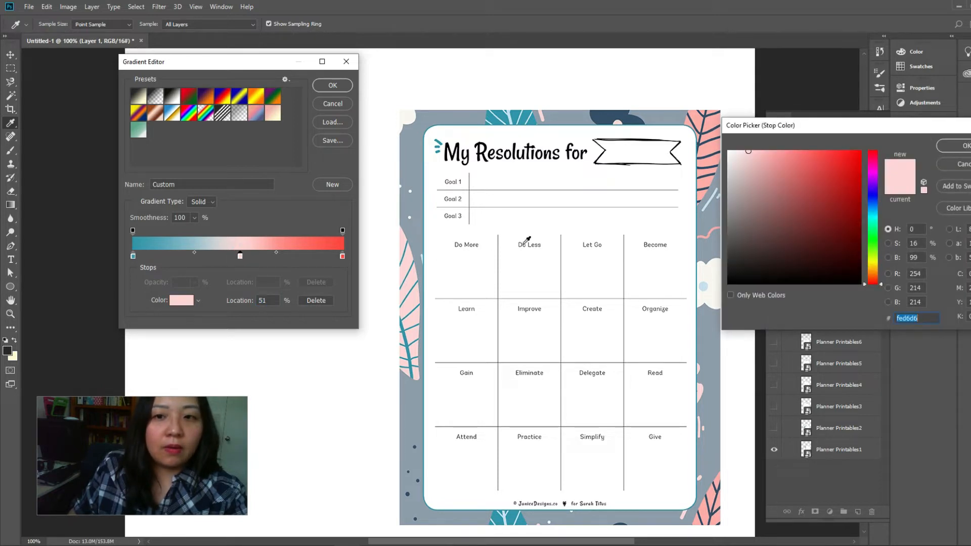
{"action": "mouse_move", "coordinate": [746, 163]}
{"action": "left_mouse_down"}
{"action": "mouse_move", "coordinate": [750, 156]}
{"action": "mouse_move", "coordinate": [756, 167]}
{"action": "mouse_move", "coordinate": [752, 153]}
{"action": "left_mouse_up"}
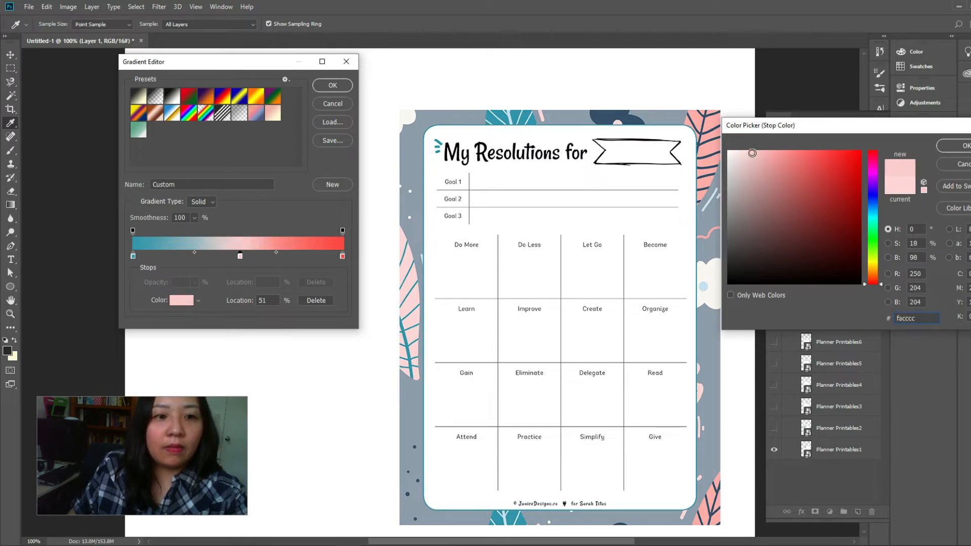
{"action": "left_click", "coordinate": [962, 147]}
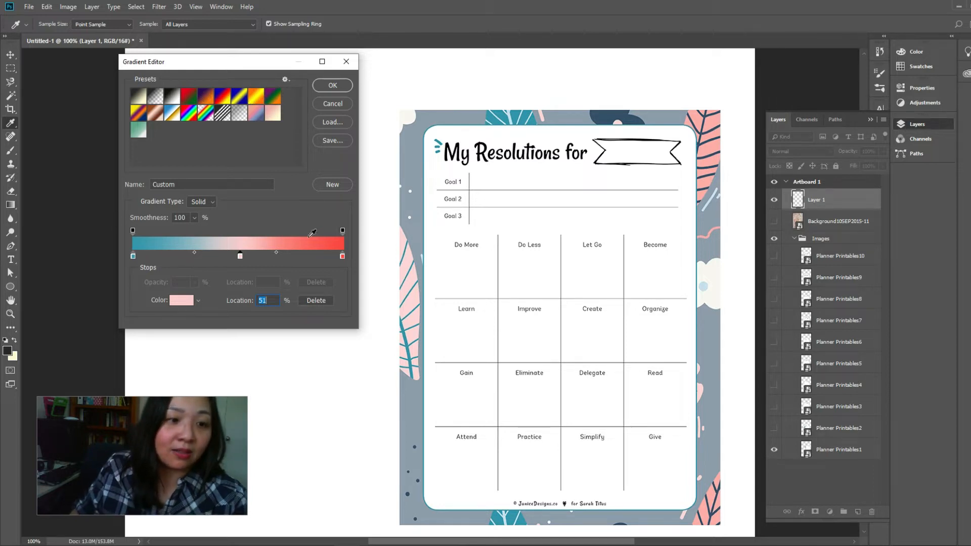
{"action": "left_click", "coordinate": [332, 86]}
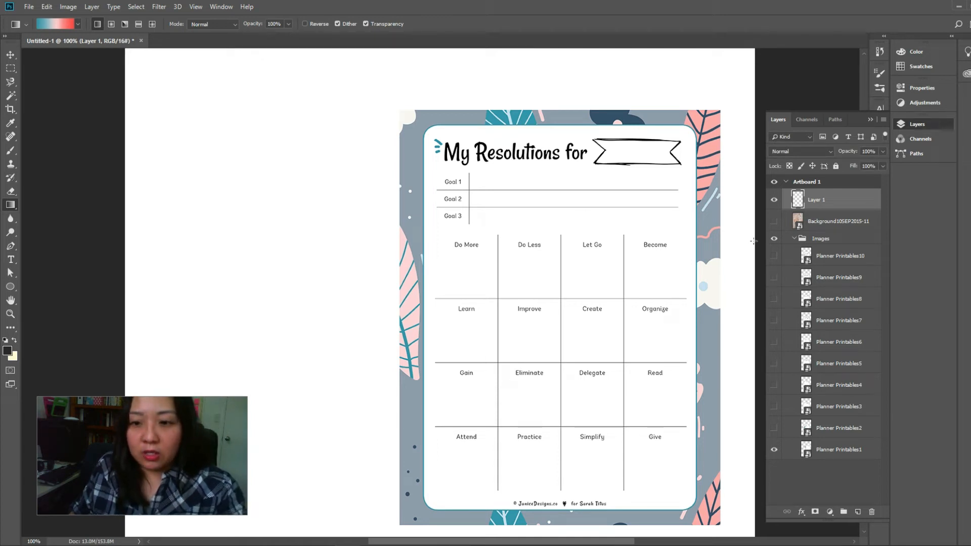
Hide and collapse the Images group so that the whole artboard is clear for the gradient
{"action": "left_click", "coordinate": [775, 238]}
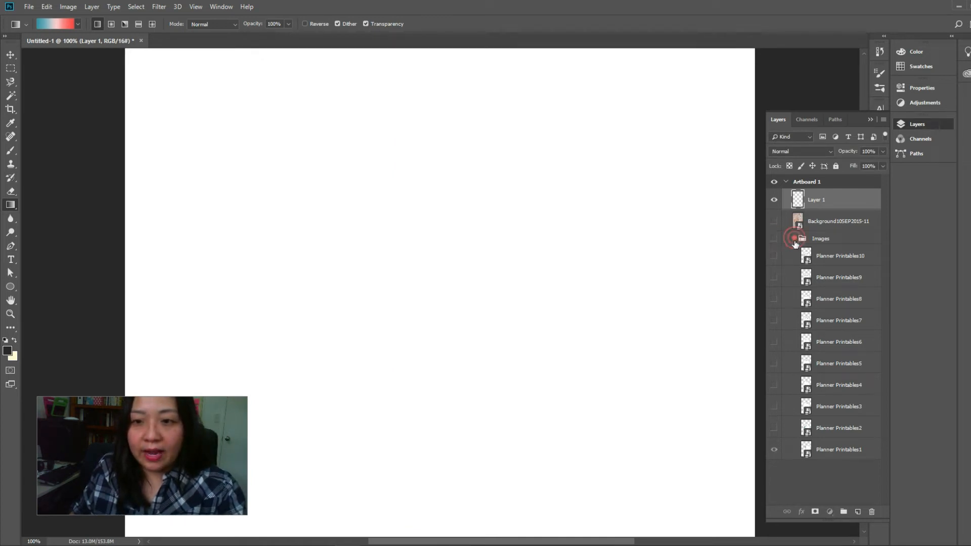
{"action": "left_click", "coordinate": [793, 238]}
{"action": "key", "text": "ctrl+minus"}
{"action": "key", "text": "ctrl+minus"}
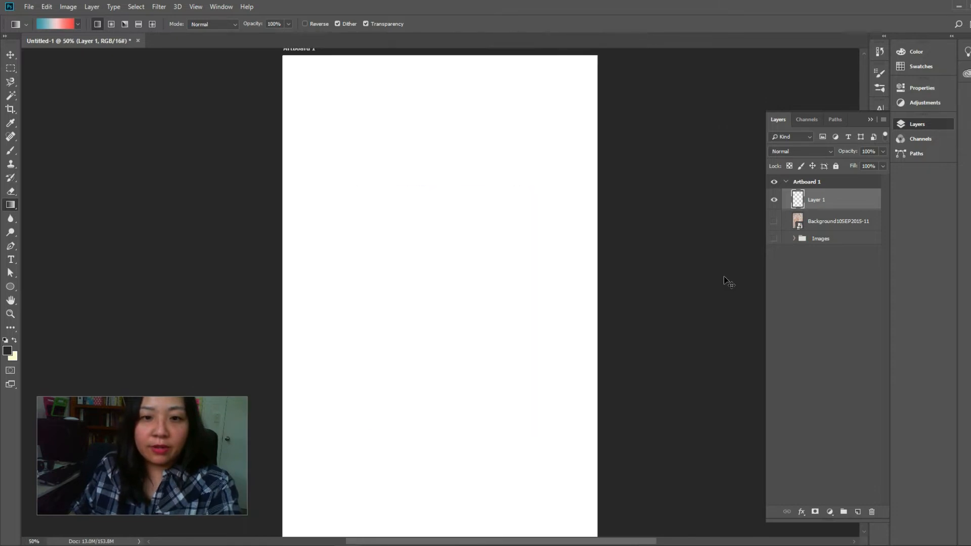
{"action": "key", "text": "ctrl+minus"}
{"action": "key", "text": "ctrl+plus"}
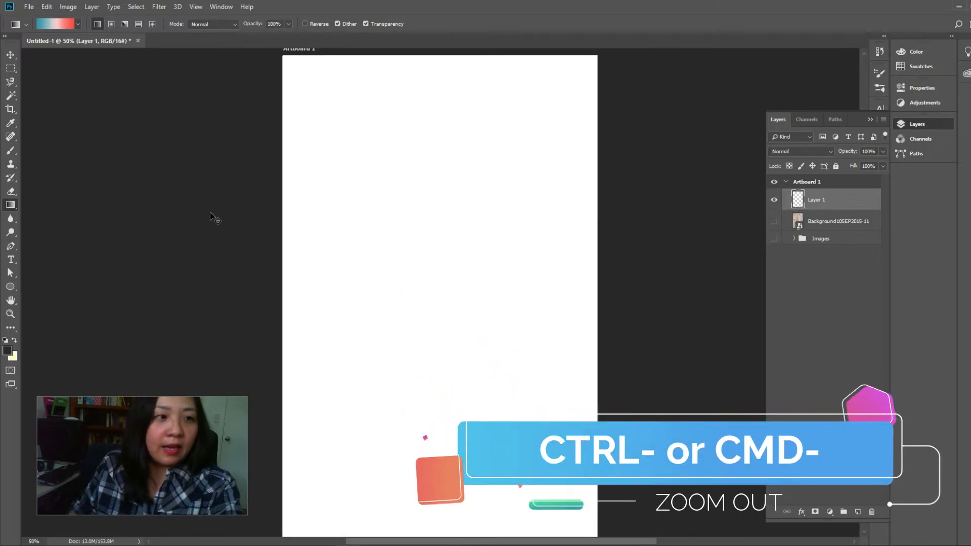
{"action": "key", "text": "ctrl+minus"}
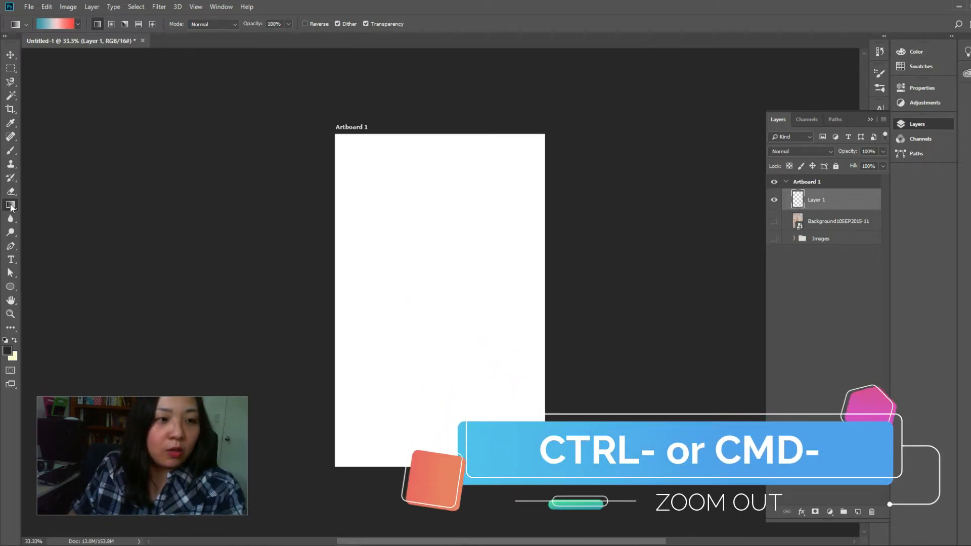
Fill Layer 1 with the linear teal-pink-coral gradient, trying several angles and ending with a steep diagonal from the upper left to below the lower-right corner
{"action": "left_click_drag", "start_coordinate": [334, 134], "coordinate": [544, 464]}
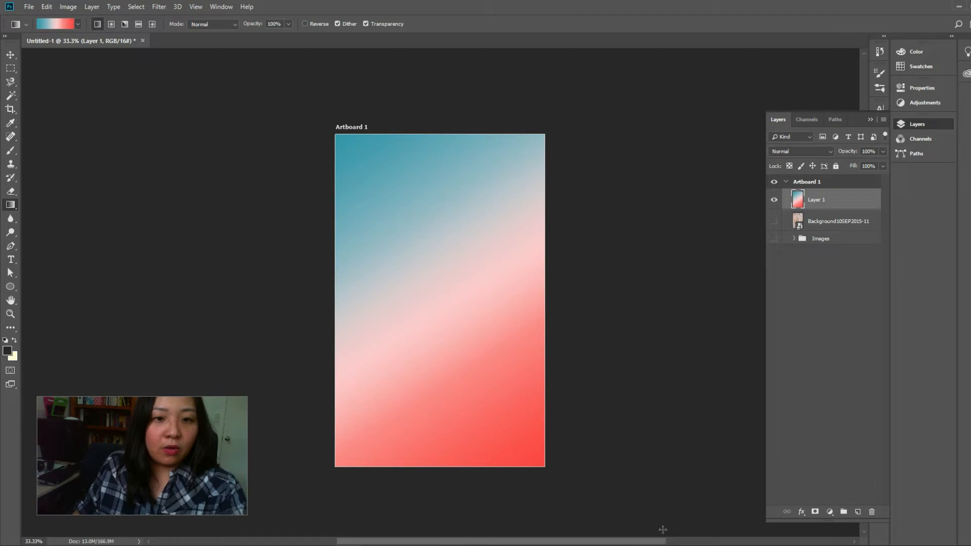
{"action": "left_click_drag", "start_coordinate": [326, 123], "coordinate": [567, 495]}
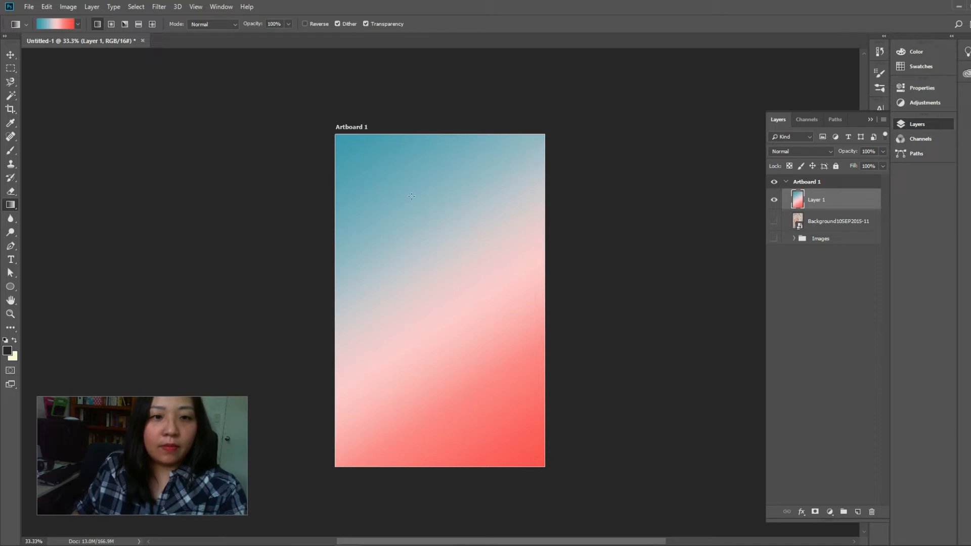
{"action": "left_click_drag", "start_coordinate": [342, 144], "coordinate": [561, 514]}
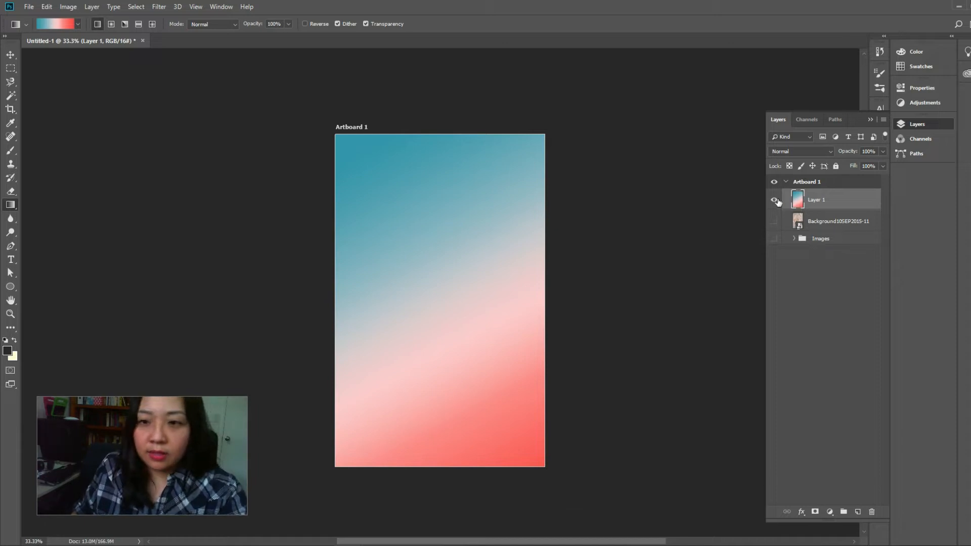
{"action": "left_click_drag", "start_coordinate": [394, 114], "coordinate": [480, 515]}
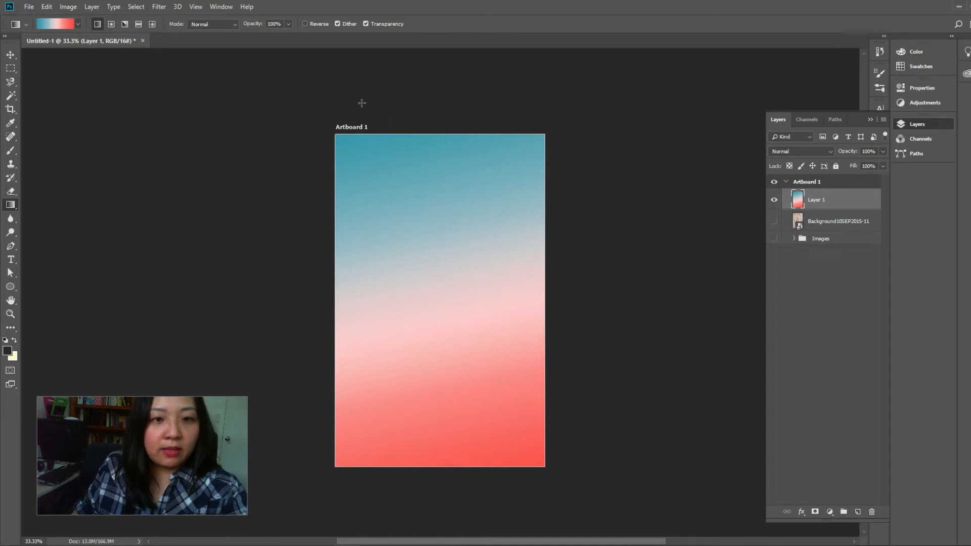
{"action": "left_click_drag", "start_coordinate": [345, 115], "coordinate": [525, 493]}
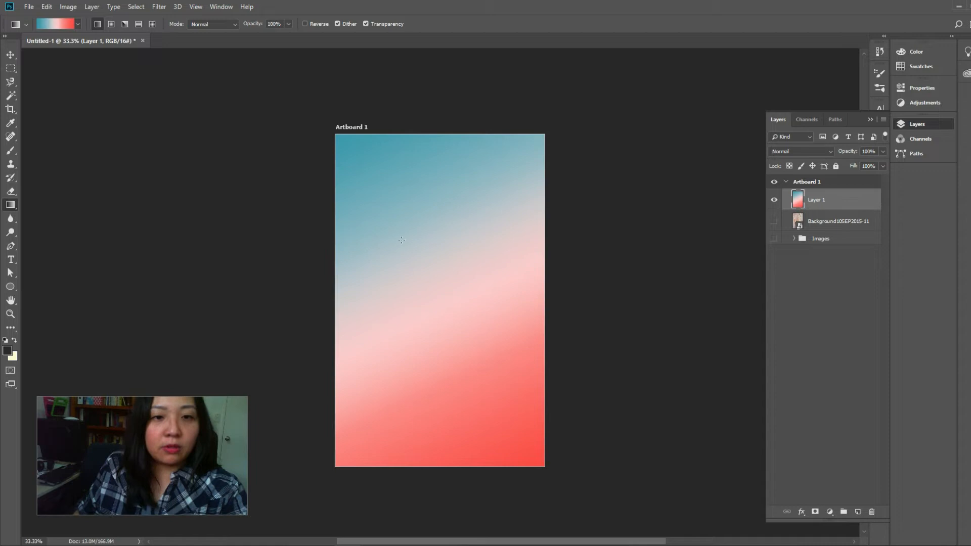
{"action": "left_click_drag", "start_coordinate": [385, 175], "coordinate": [510, 480]}
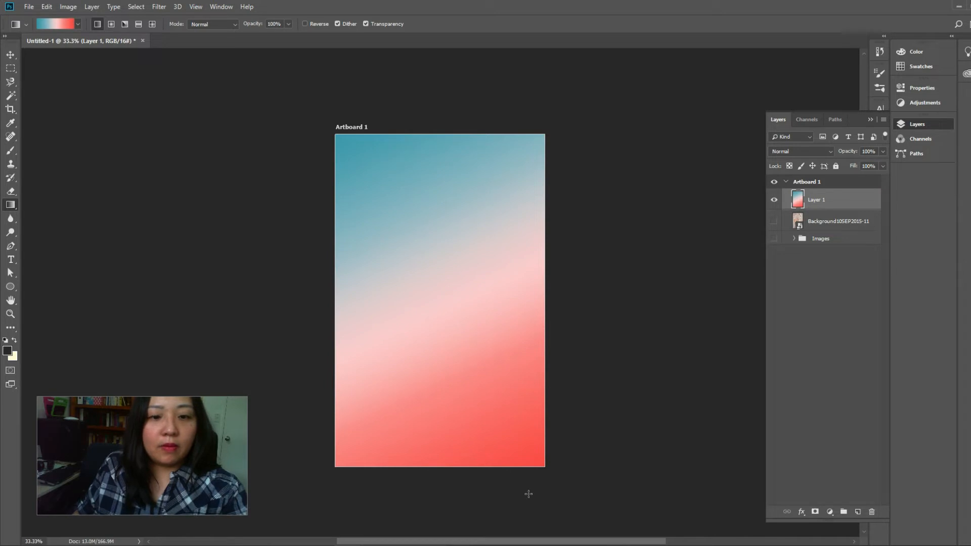
{"action": "key", "text": "ctrl+z"}
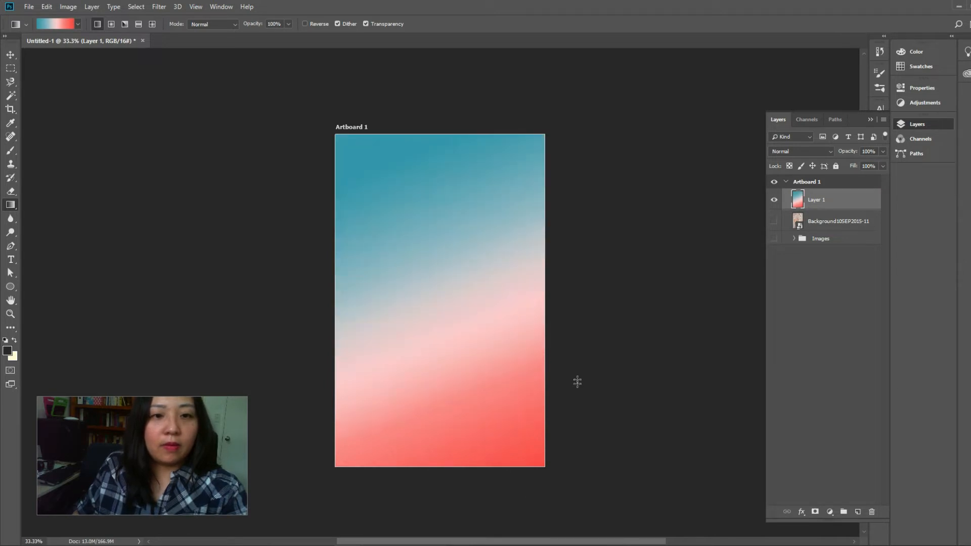
{"action": "left_click_drag", "start_coordinate": [387, 153], "coordinate": [530, 500]}
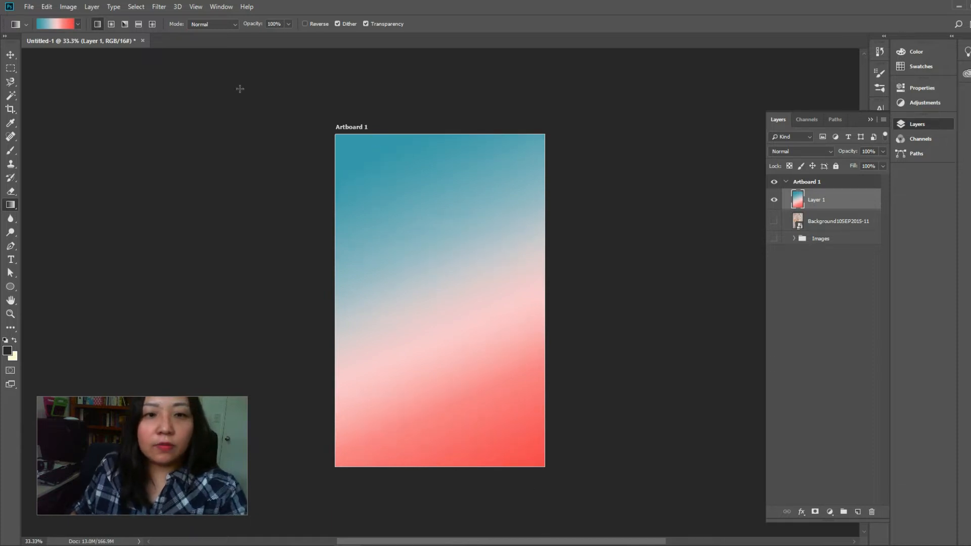
Show the Background10SEP2015-11 wood layer and place it above the gradient on Layer 1
{"action": "left_click", "coordinate": [10, 55]}
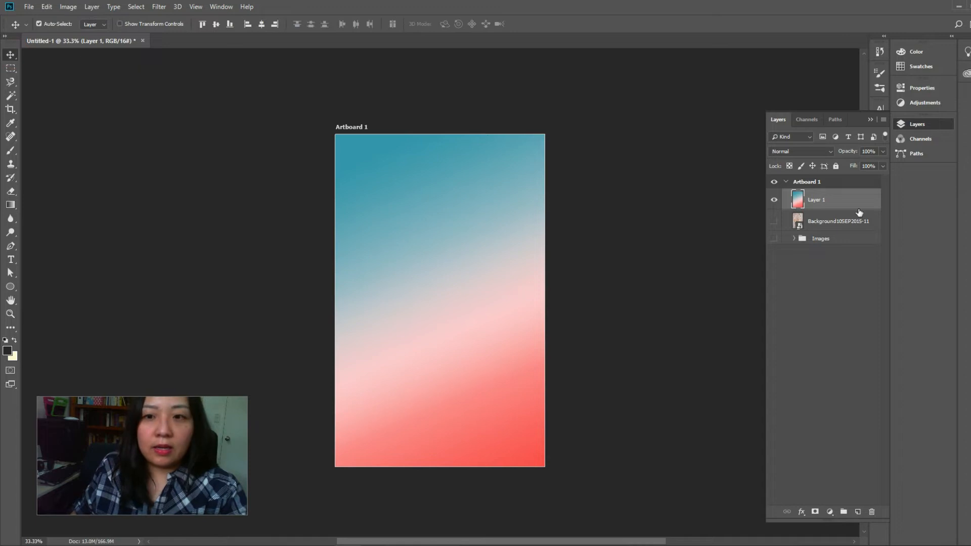
{"action": "left_click", "coordinate": [772, 223]}
{"action": "left_click", "coordinate": [831, 223]}
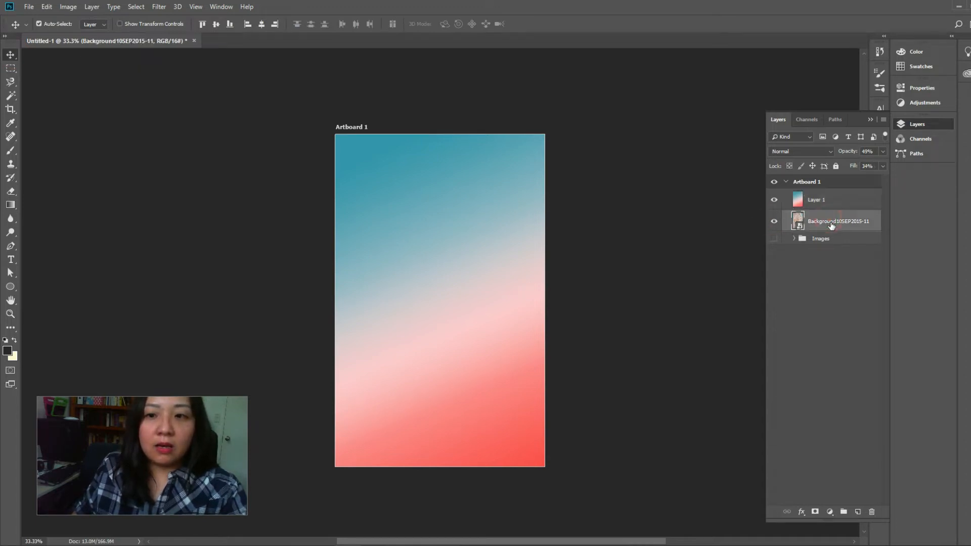
{"action": "left_click_drag", "start_coordinate": [831, 225], "coordinate": [830, 192]}
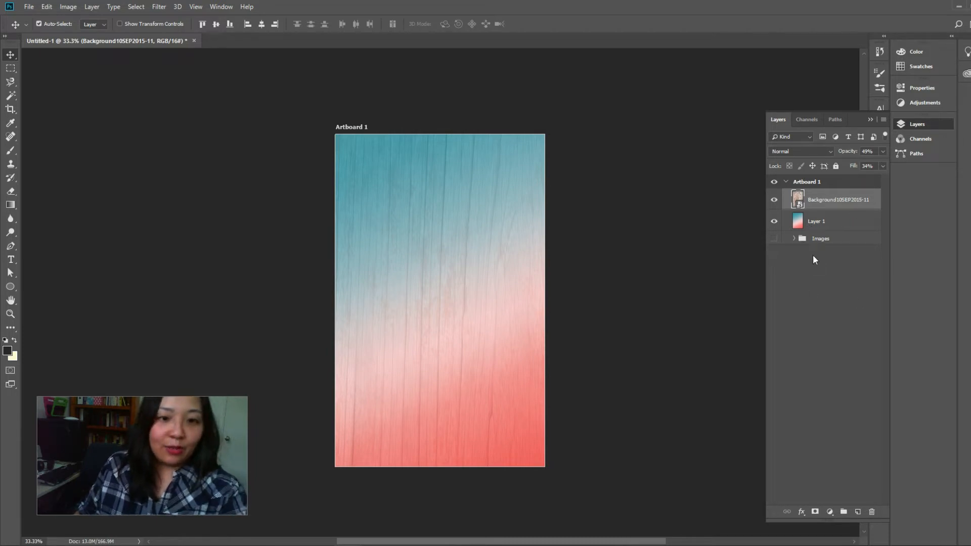
Enlarge the wood background layer to about 338% and reposition it so its planks cover the whole artboard
{"action": "left_click", "coordinate": [848, 206]}
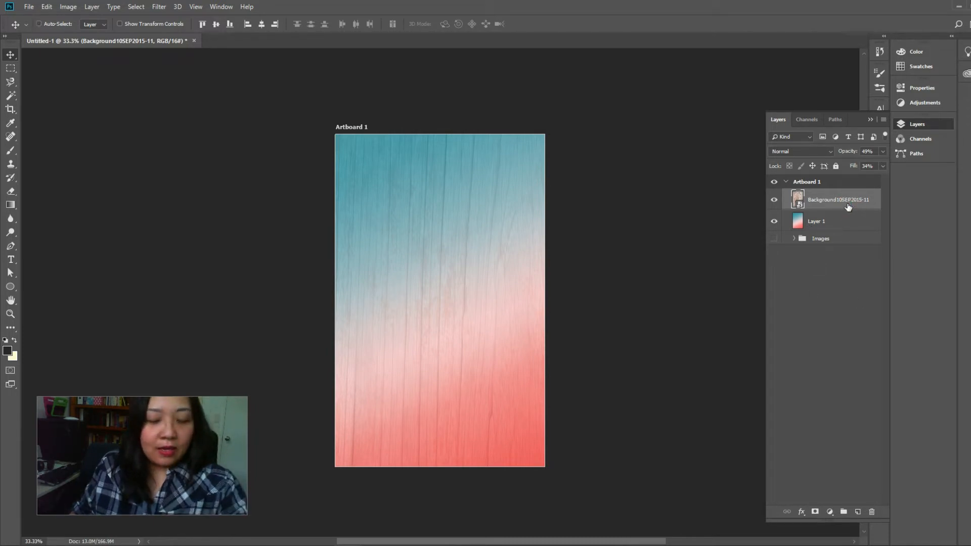
{"action": "key", "text": "ctrl+t"}
{"action": "left_click_drag", "start_coordinate": [554, 471], "coordinate": [583, 370]}
{"action": "scroll", "coordinate": [584, 372], "scroll_direction": "up", "scroll_amount": 5}
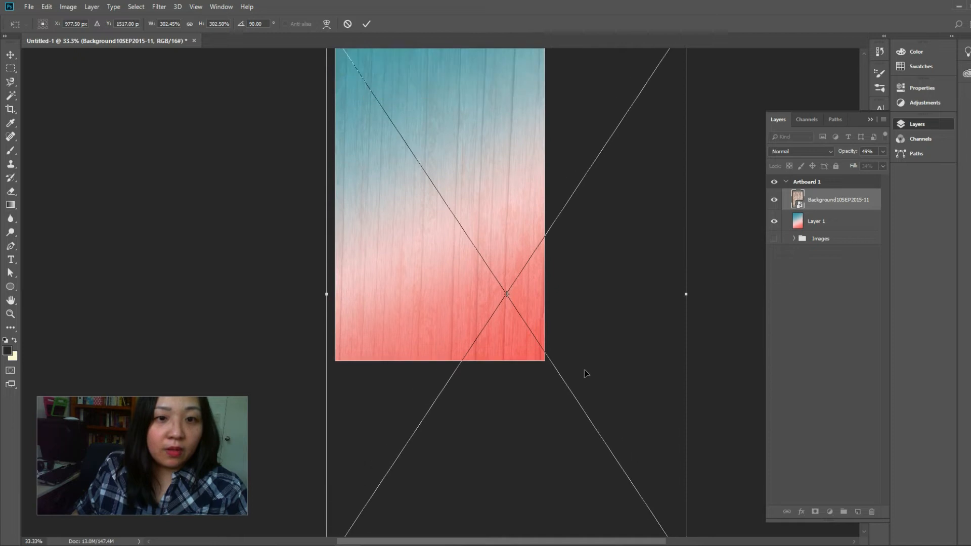
{"action": "scroll", "coordinate": [584, 373], "scroll_direction": "up", "scroll_amount": 2}
{"action": "left_click_drag", "start_coordinate": [325, 89], "coordinate": [295, 70]}
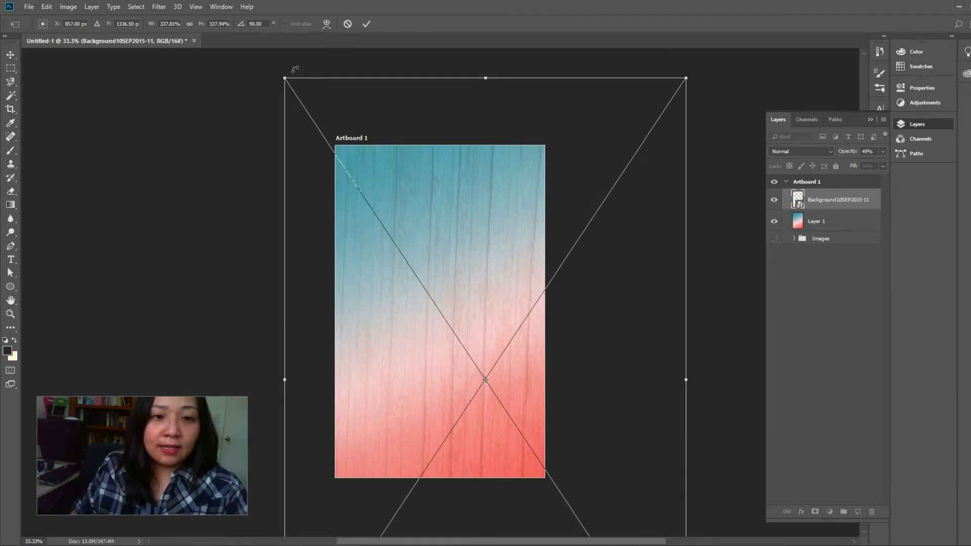
{"action": "left_click_drag", "start_coordinate": [438, 280], "coordinate": [423, 286]}
{"action": "key", "text": "Return"}
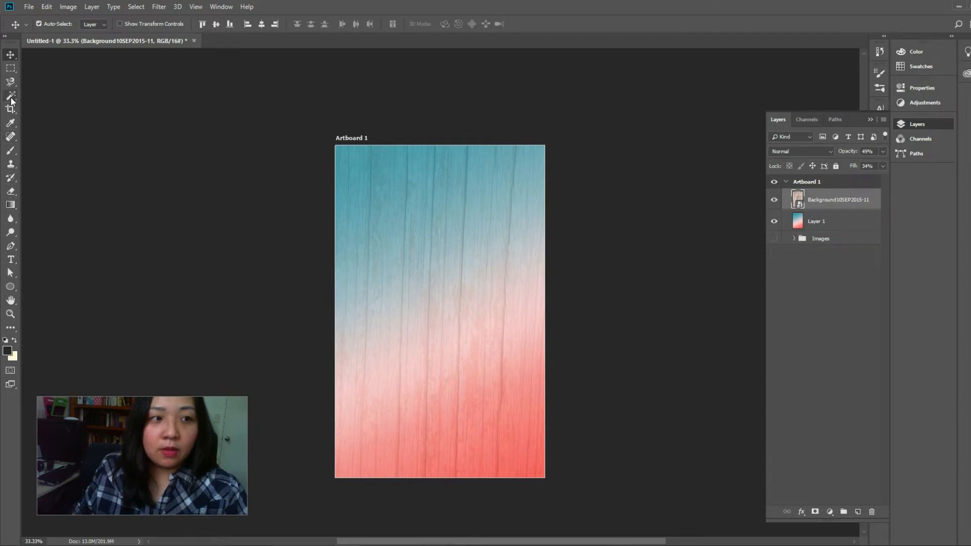
Add the white title FREE in Playlist Caps and scale it to about 171 pt near the artboard's top centre
{"action": "left_click", "coordinate": [12, 261]}
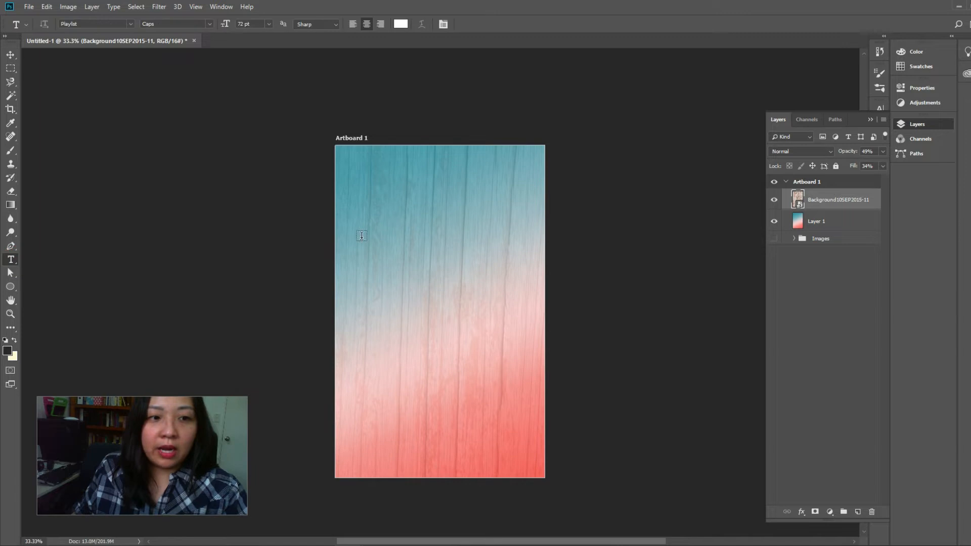
{"action": "left_click", "coordinate": [383, 195]}
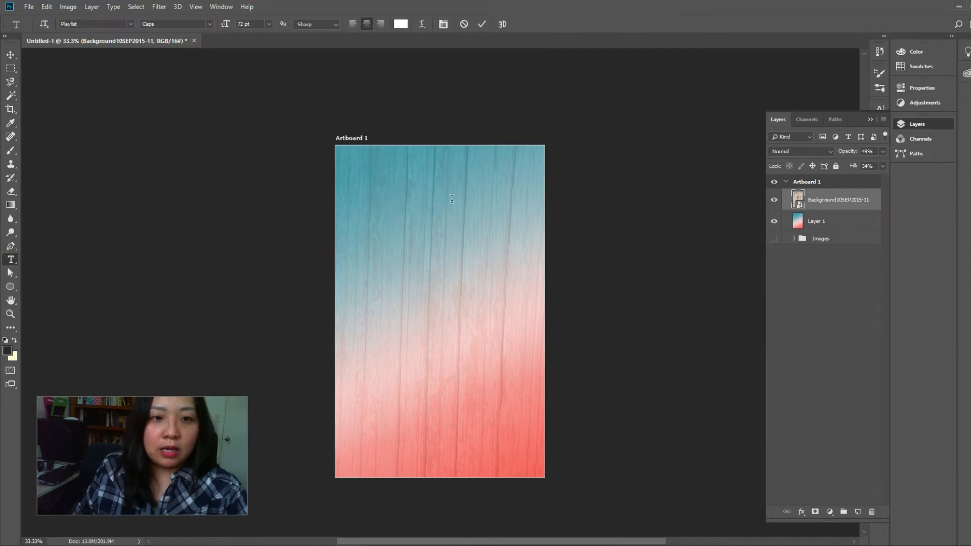
{"action": "type", "text": "FREE"}
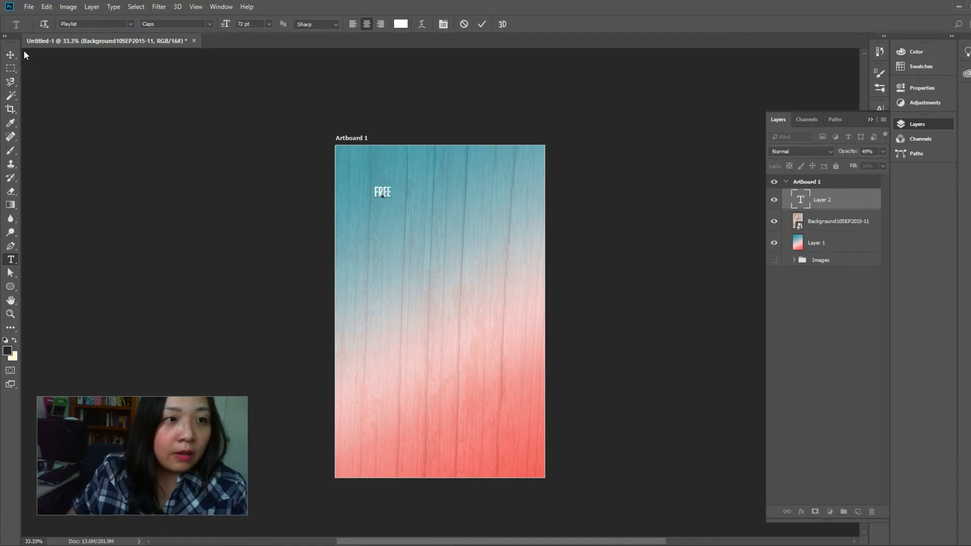
{"action": "left_click", "coordinate": [11, 56]}
{"action": "key", "text": "ctrl+t"}
{"action": "left_click_drag", "start_coordinate": [393, 197], "coordinate": [452, 181]}
{"action": "key", "text": "Return"}
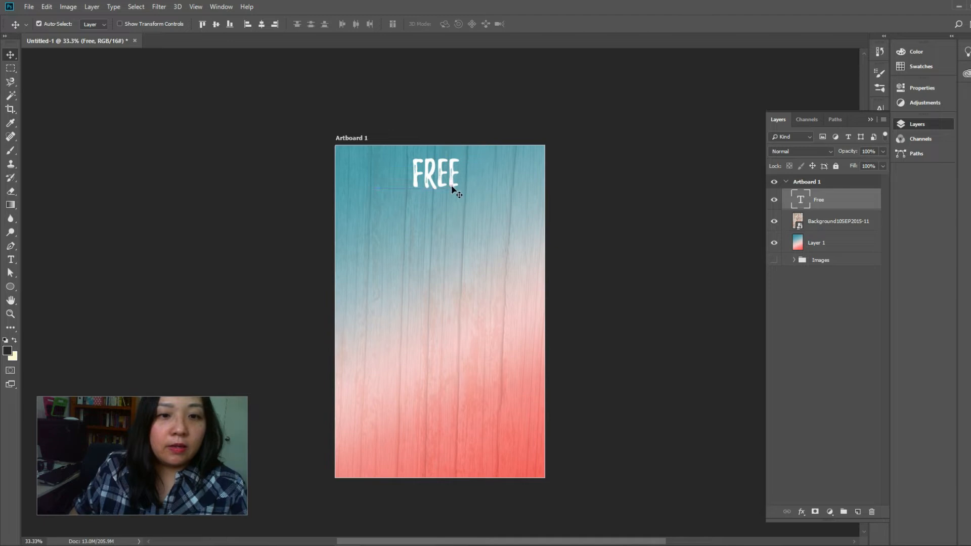
{"action": "key", "text": "ctrl+t"}
{"action": "left_click_drag", "start_coordinate": [458, 191], "coordinate": [452, 185]}
{"action": "key", "text": "Return"}
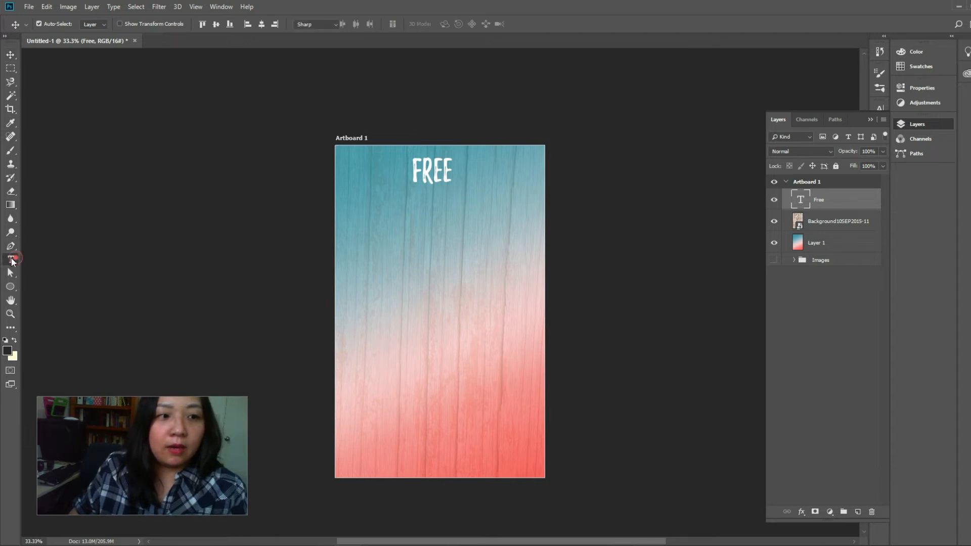
Add a text layer with the letter F below FREE and change its Playlist style to Ornament
{"action": "left_click", "coordinate": [11, 260]}
{"action": "left_click", "coordinate": [419, 209]}
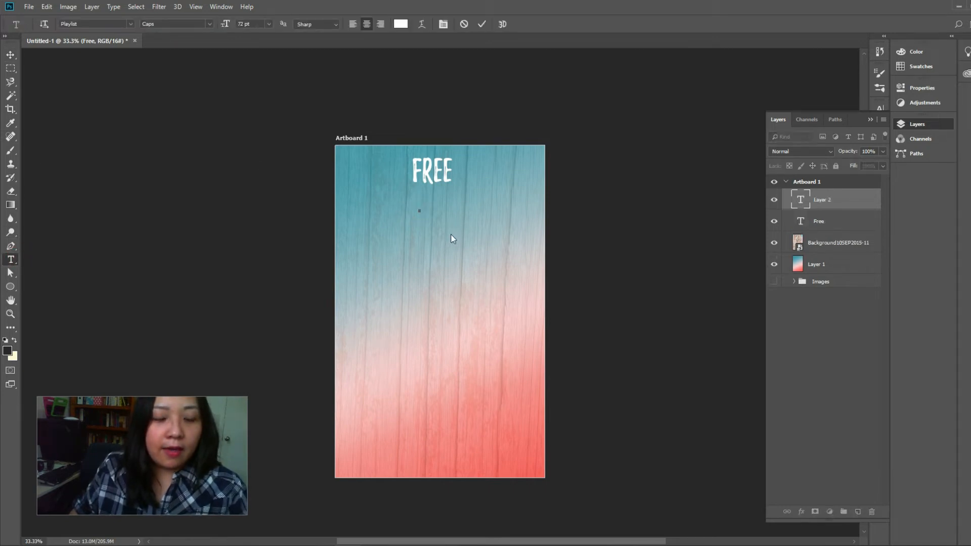
{"action": "type", "text": "F"}
{"action": "left_click", "coordinate": [9, 55]}
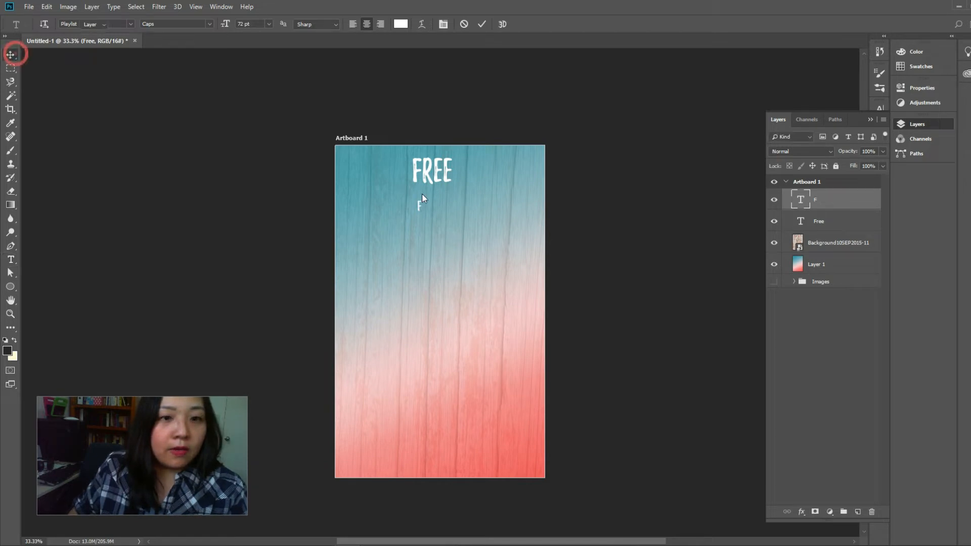
{"action": "double_click", "coordinate": [802, 204]}
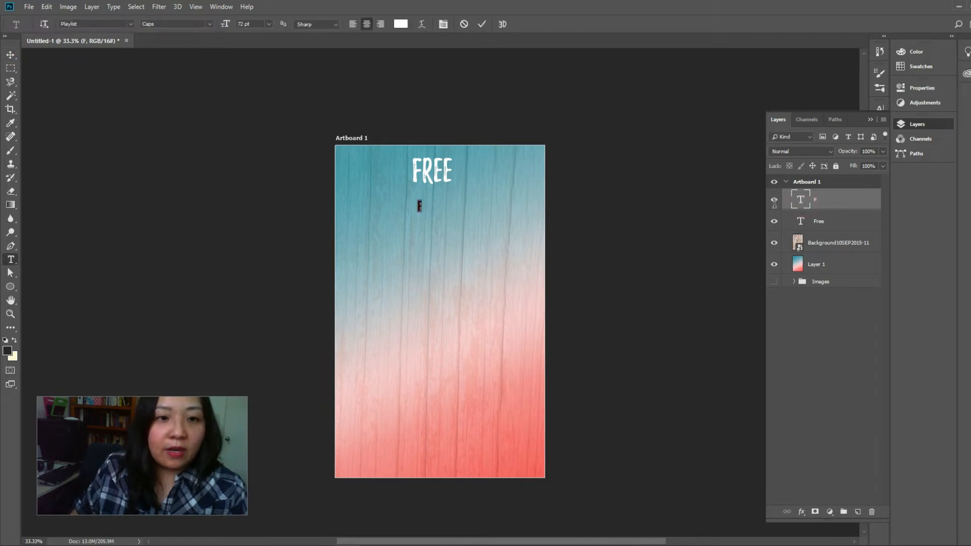
{"action": "left_click", "coordinate": [208, 26]}
{"action": "left_click", "coordinate": [185, 52]}
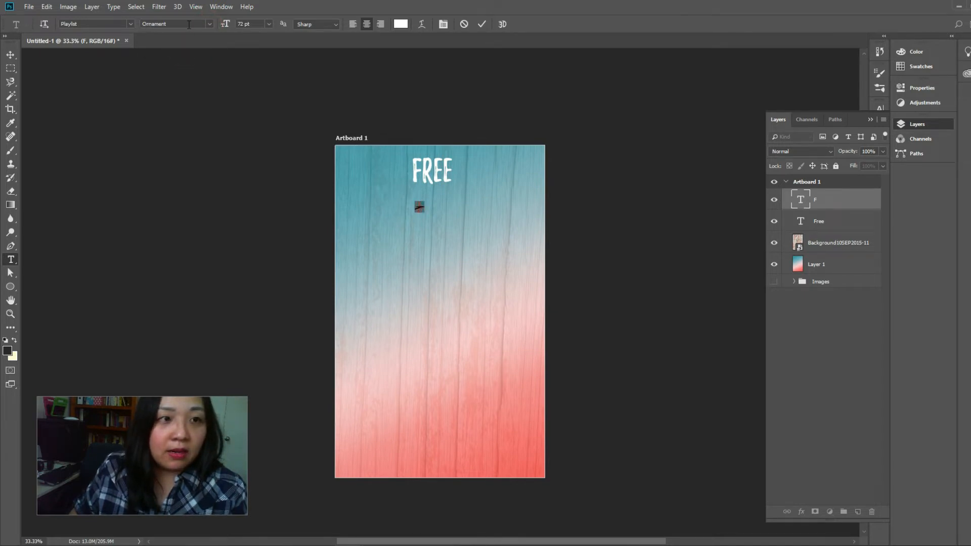
{"action": "left_click", "coordinate": [10, 54]}
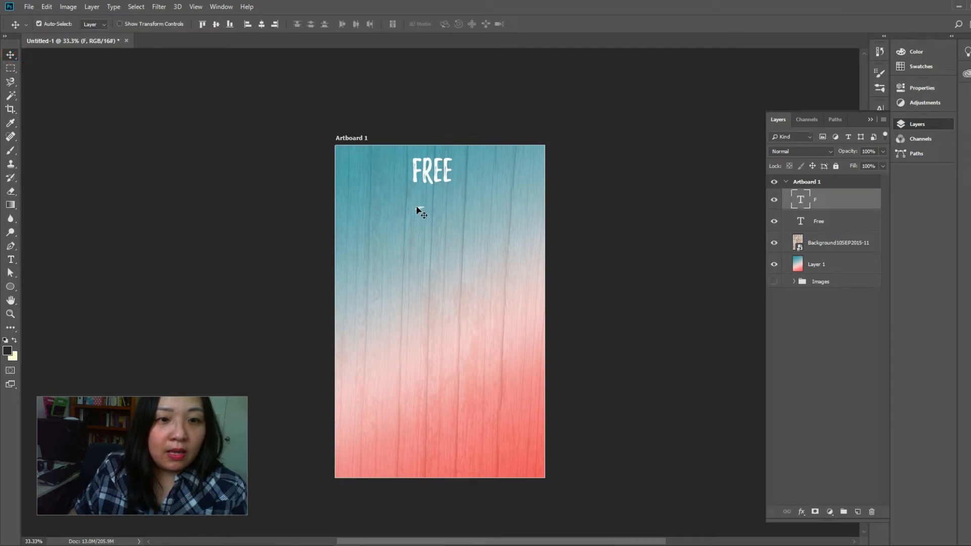
Enlarge the F ornament to about 262 pt and position it as an underline swash beneath FREE
{"action": "left_click_drag", "start_coordinate": [421, 212], "coordinate": [437, 199]}
{"action": "key", "text": "ctrl+t"}
{"action": "key", "text": "Return"}
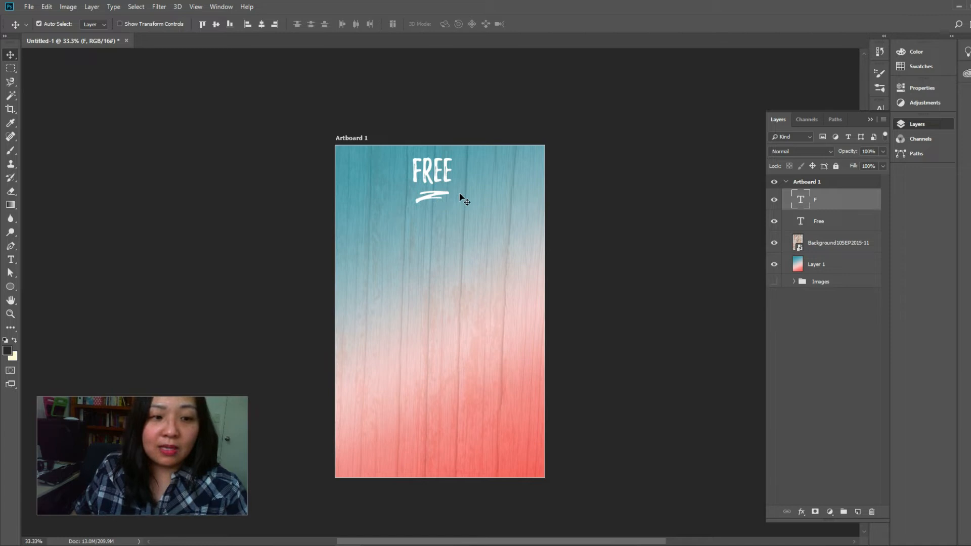
Try the Ornament characters ghjkl next to the underline swash, delete them and leave text editing
{"action": "double_click", "coordinate": [804, 199]}
{"action": "left_click", "coordinate": [210, 24]}
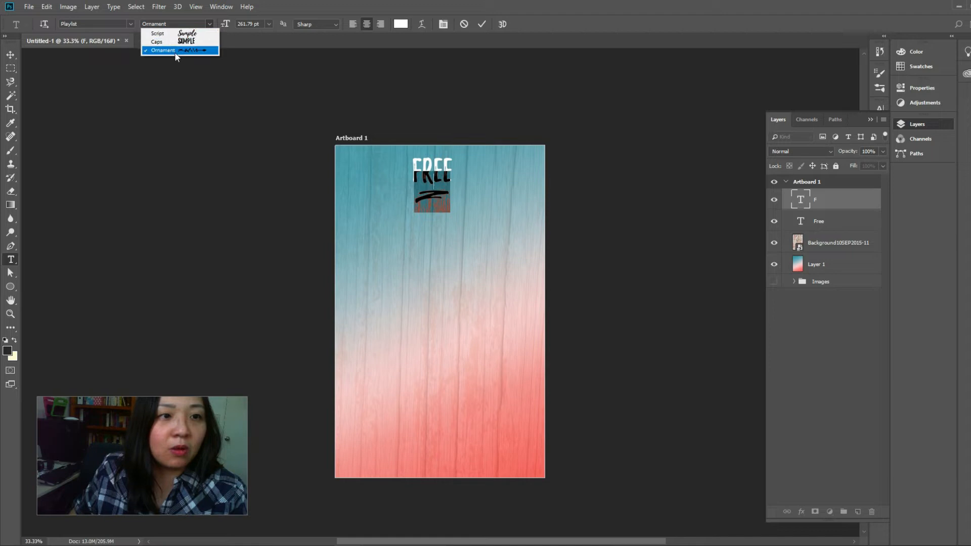
{"action": "left_click", "coordinate": [435, 196]}
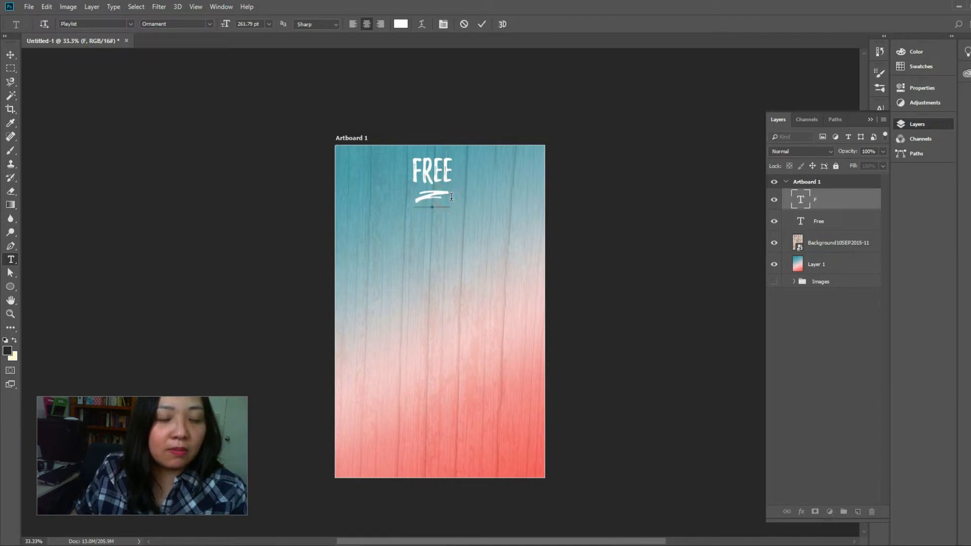
{"action": "type", "text": "ghjkl"}
{"action": "left_click_drag", "start_coordinate": [404, 191], "coordinate": [511, 202]}
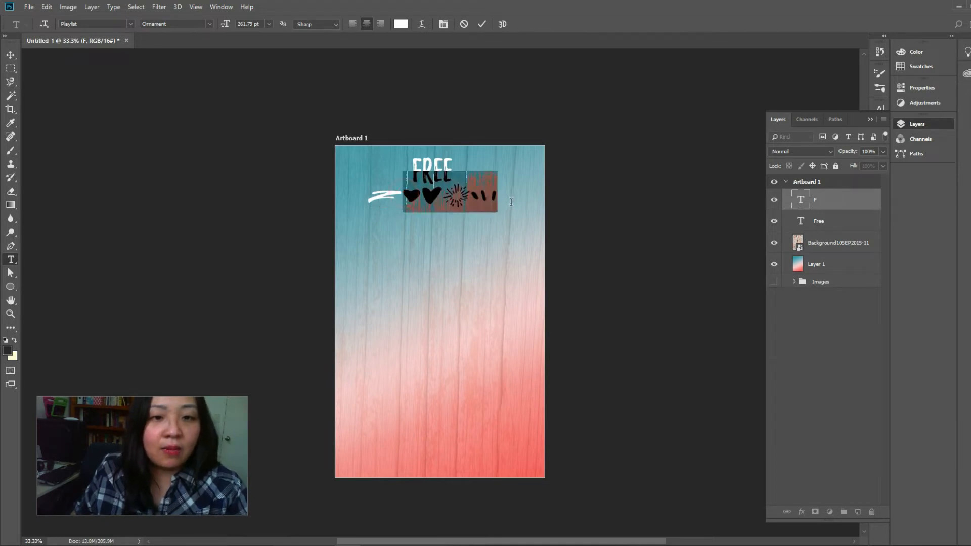
{"action": "key", "text": "BackSpace"}
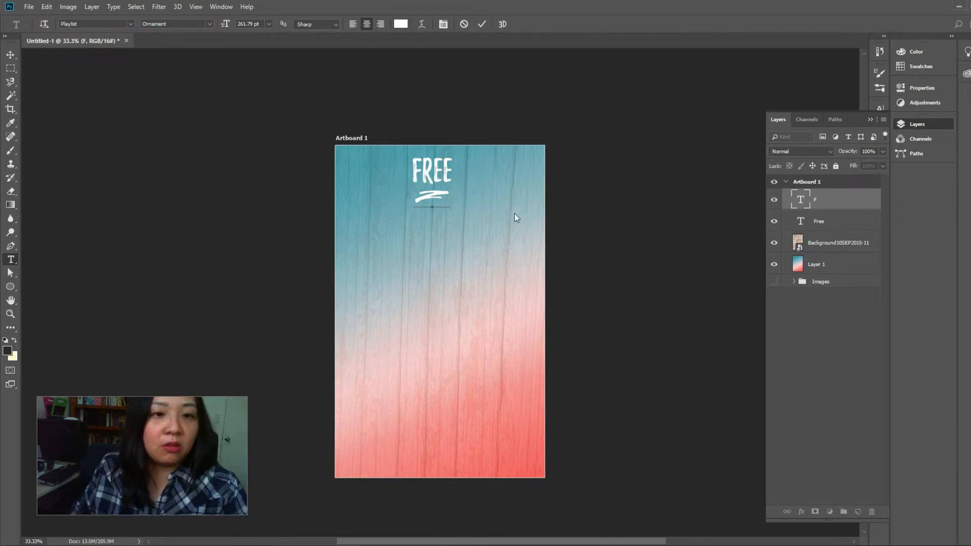
{"action": "left_click", "coordinate": [10, 54]}
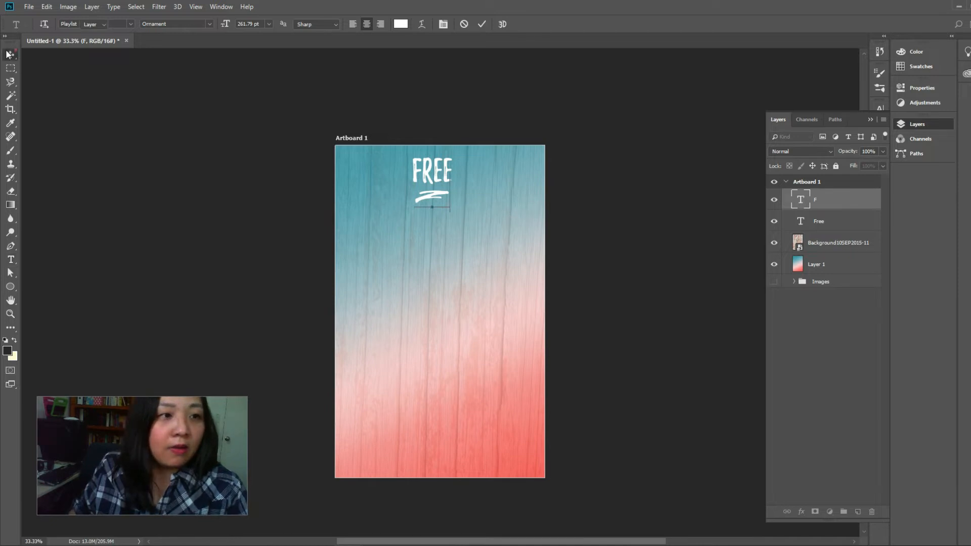
Scale the underline swash down slightly, closer to the FREE title, and deselect the layer
{"action": "key", "text": "ctrl+t"}
{"action": "left_click_drag", "start_coordinate": [449, 210], "coordinate": [447, 205]}
{"action": "key", "text": "Return"}
{"action": "left_click", "coordinate": [822, 352]}
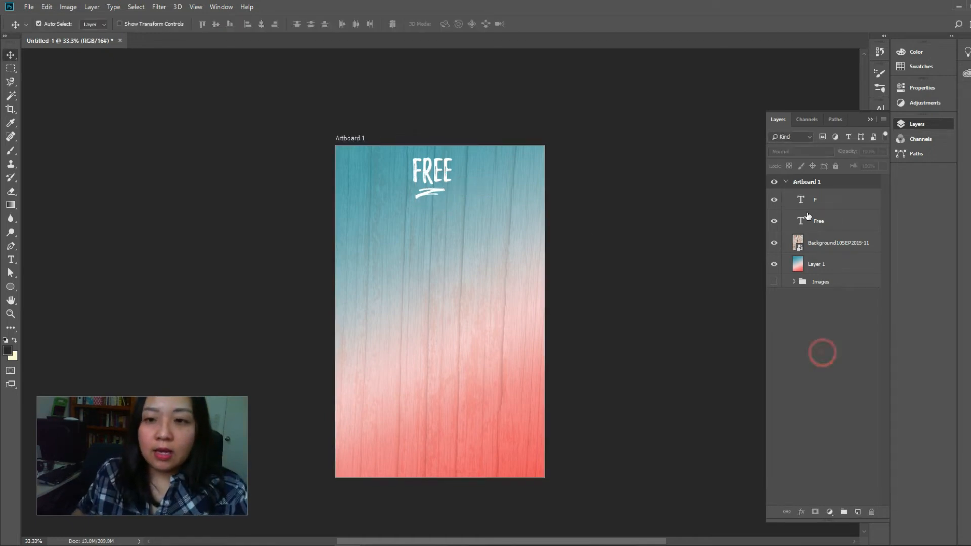
Duplicate the Free text layer, bring the copy to the top of the layer stack and place it below the underline swash
{"action": "left_click", "coordinate": [820, 223]}
{"action": "left_click_drag", "start_coordinate": [822, 225], "coordinate": [858, 512]}
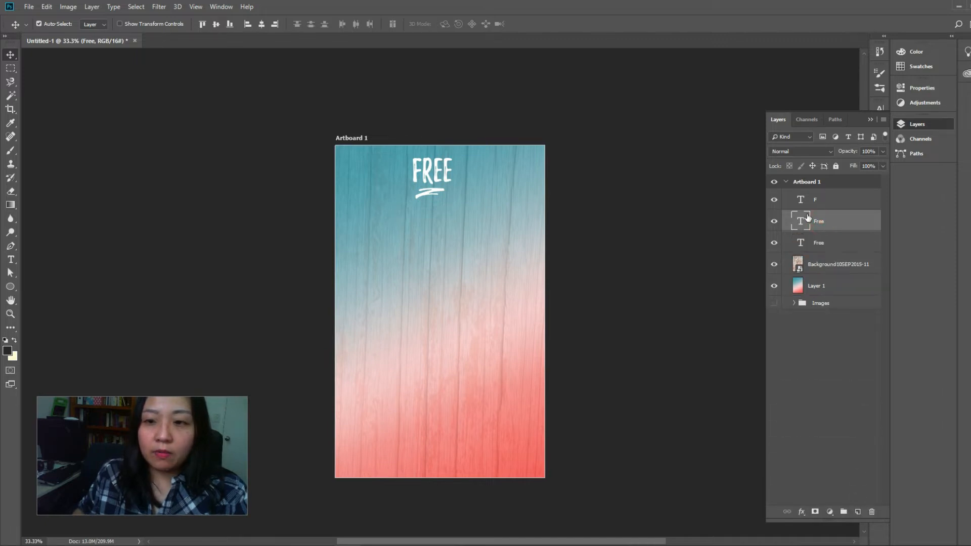
{"action": "left_click_drag", "start_coordinate": [822, 225], "coordinate": [819, 190]}
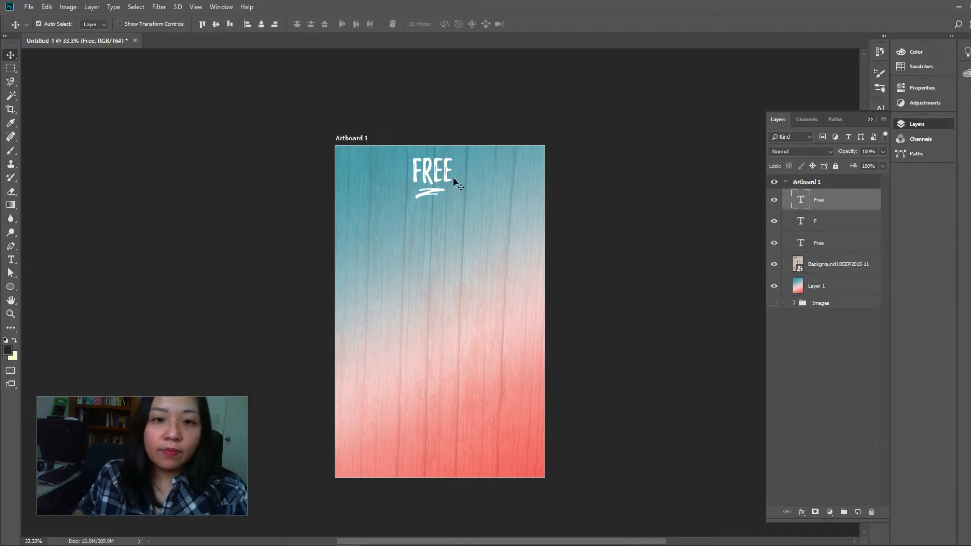
{"action": "left_click_drag", "start_coordinate": [440, 180], "coordinate": [436, 236]}
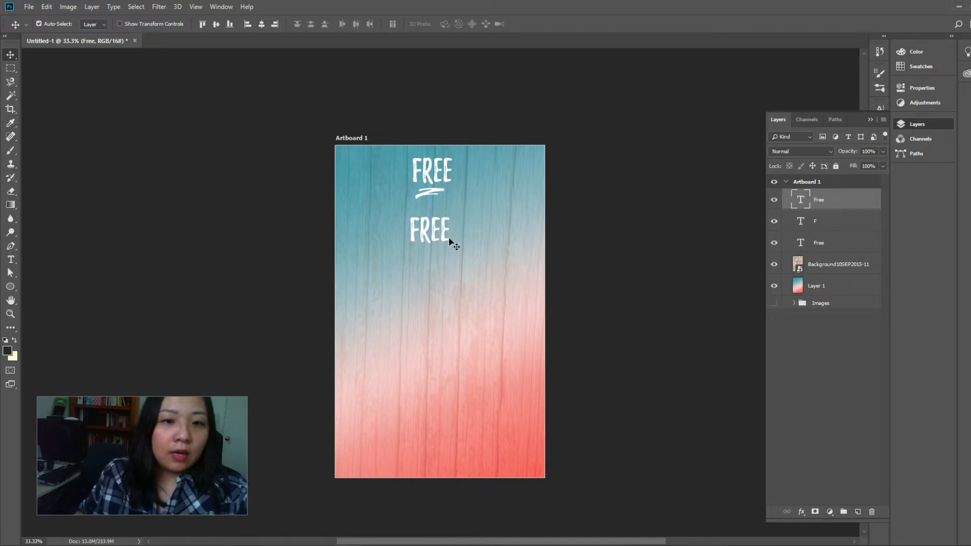
Replace the duplicated text with Planner Printables
{"action": "double_click", "coordinate": [801, 202]}
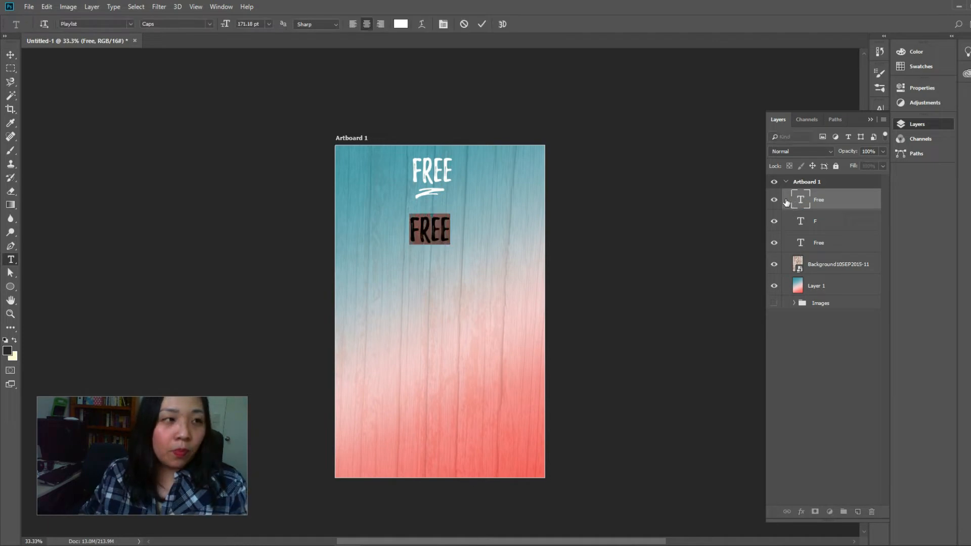
{"action": "type", "text": "Planner"}
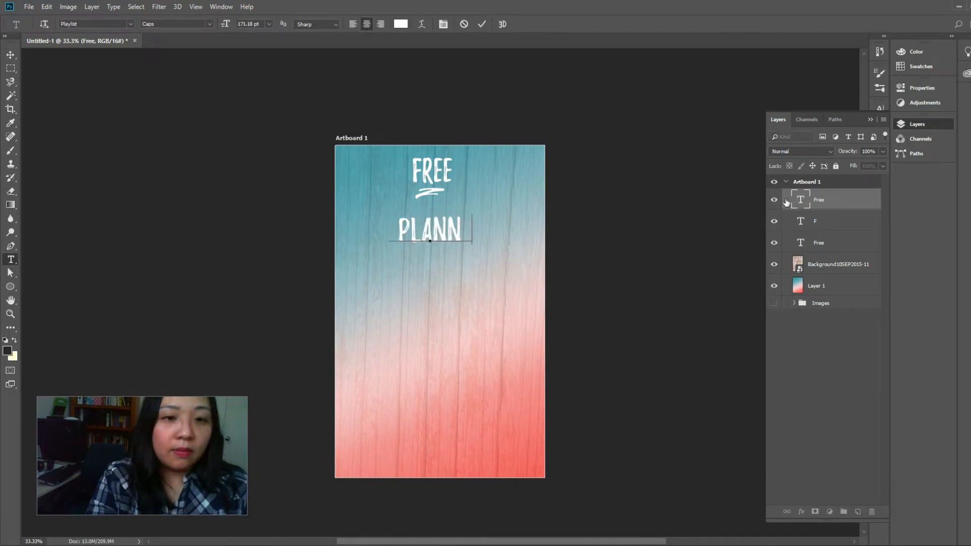
{"action": "type", "text": " Printables"}
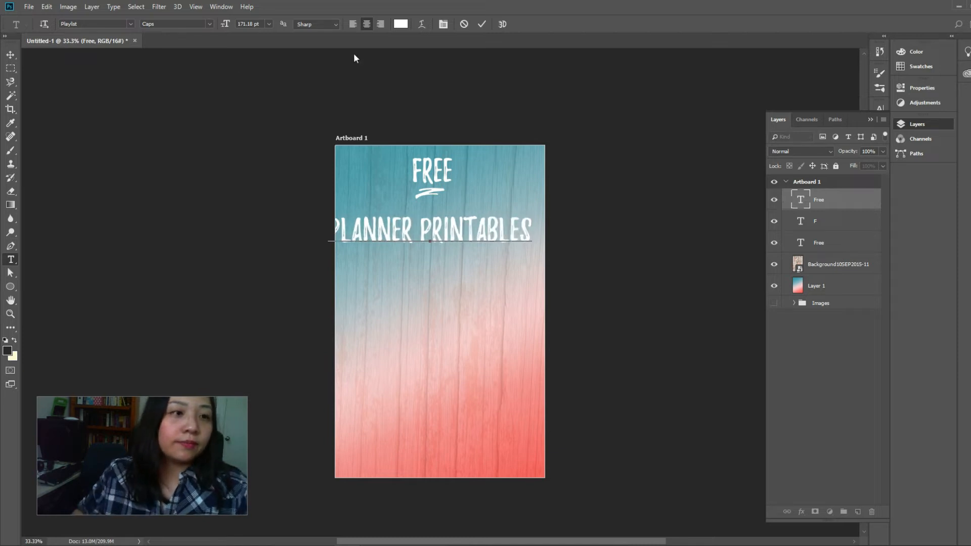
{"action": "left_click", "coordinate": [10, 55]}
Scale the Planner Printables text down to 127.59 pt and position it just below the underline swash
{"action": "key", "text": "ctrl+t"}
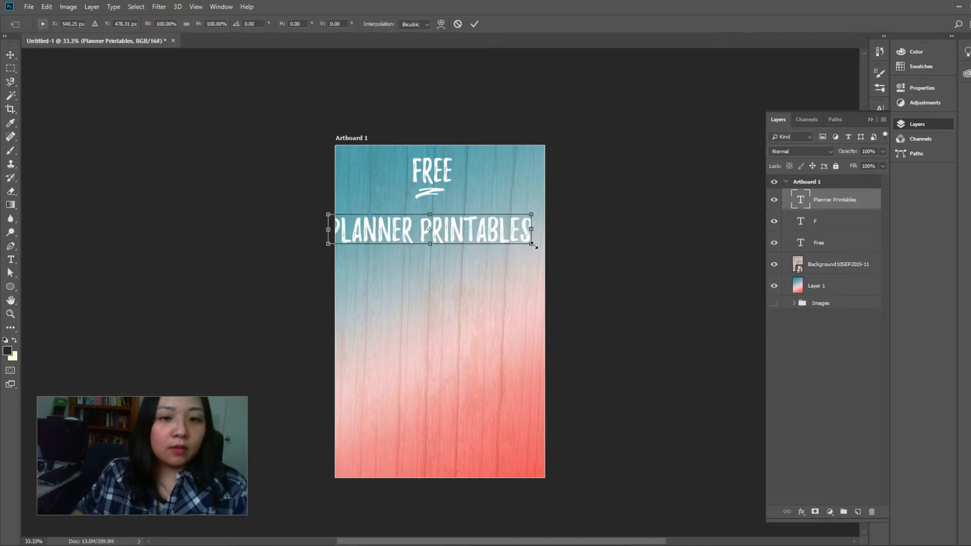
{"action": "left_click_drag", "start_coordinate": [532, 215], "coordinate": [508, 214]}
{"action": "key", "text": "Return"}
Change the font of the Planner Printables text to True North 3D Black Regular
{"action": "key", "text": "t"}
{"action": "key", "text": "Return"}
{"action": "left_click", "coordinate": [102, 23]}
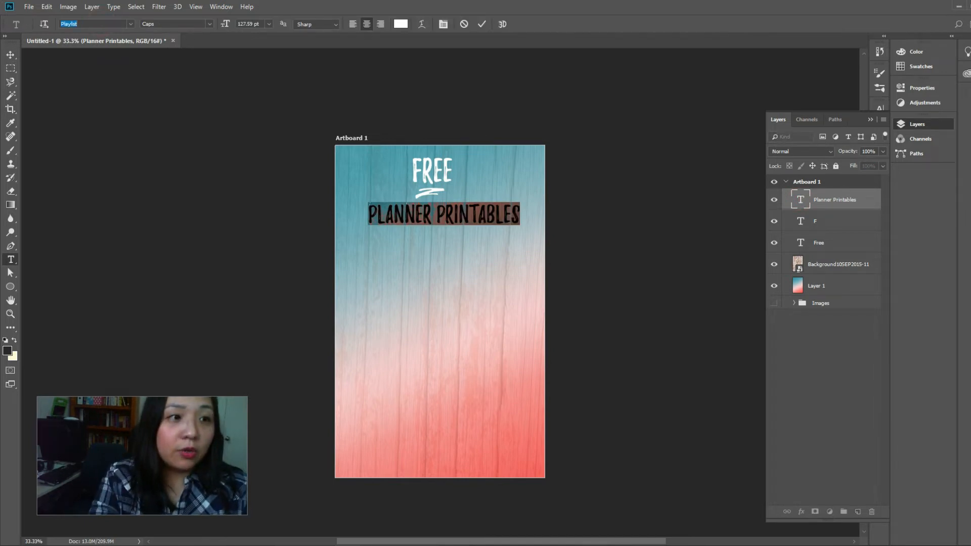
{"action": "left_click", "coordinate": [130, 23]}
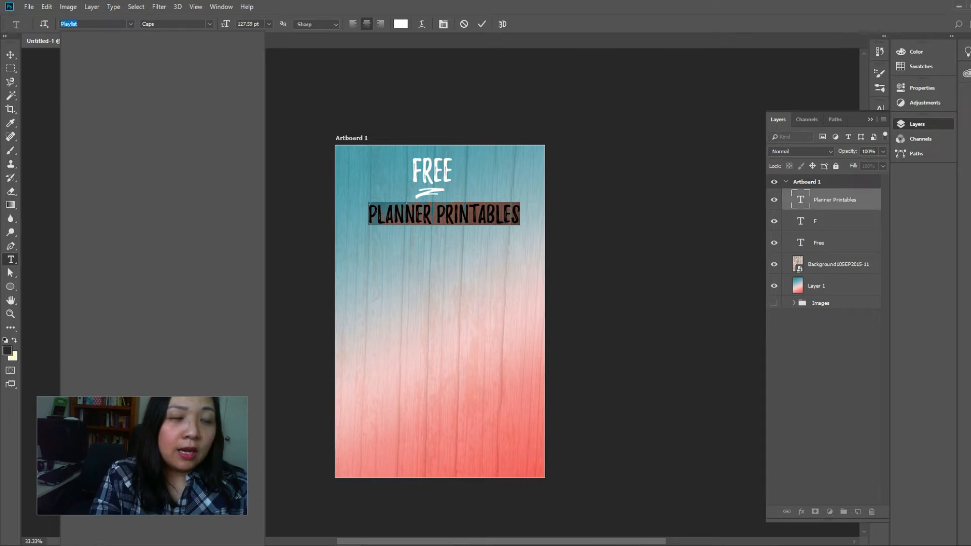
{"action": "type", "text": "T"}
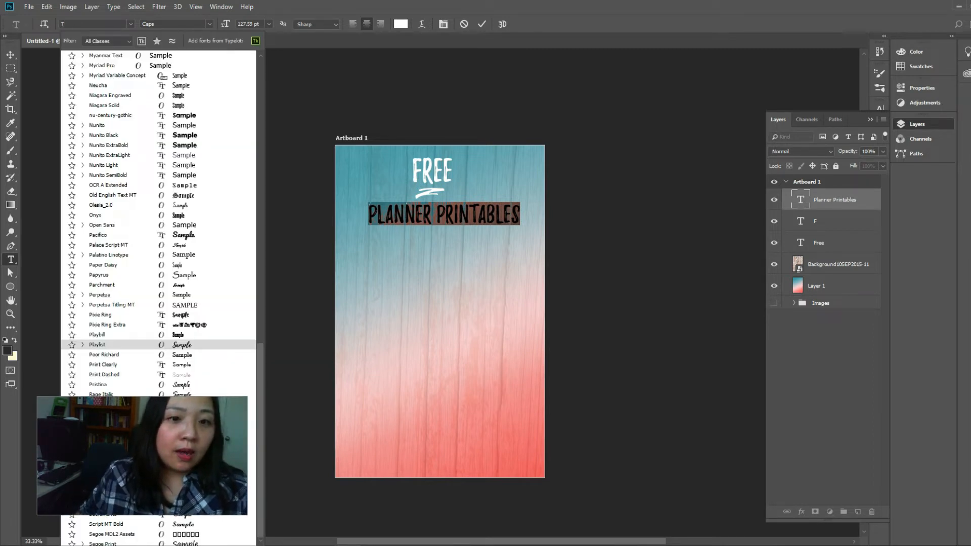
{"action": "type", "text": "r"}
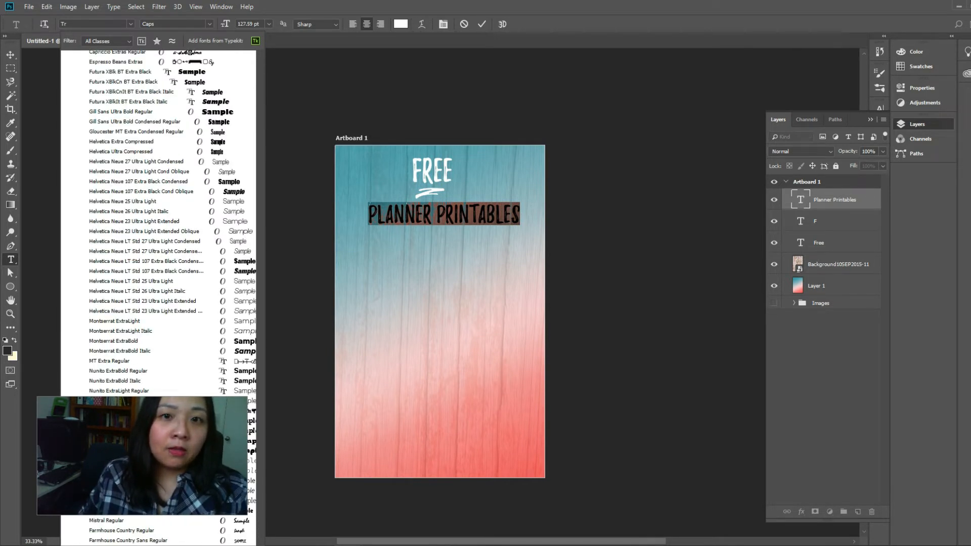
{"action": "type", "text": "u"}
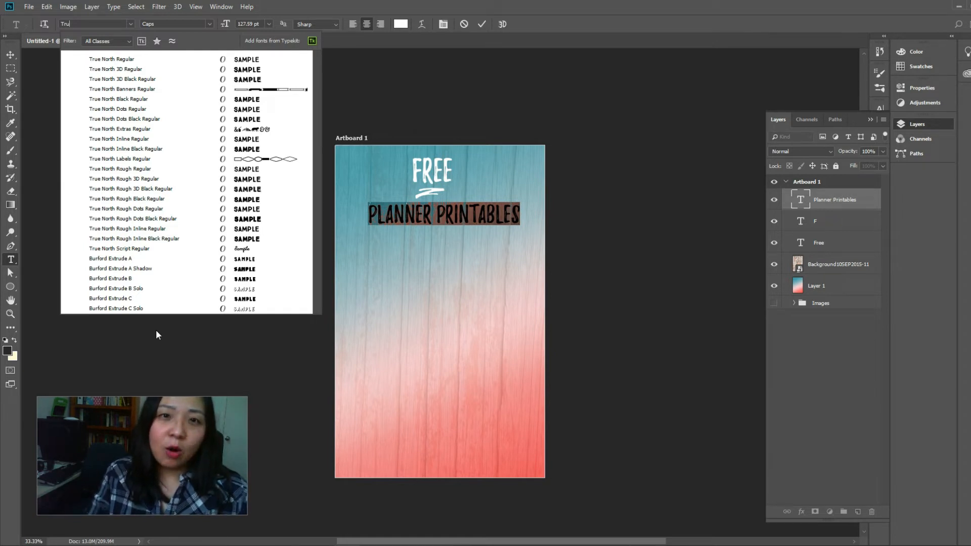
{"action": "left_click", "coordinate": [107, 60]}
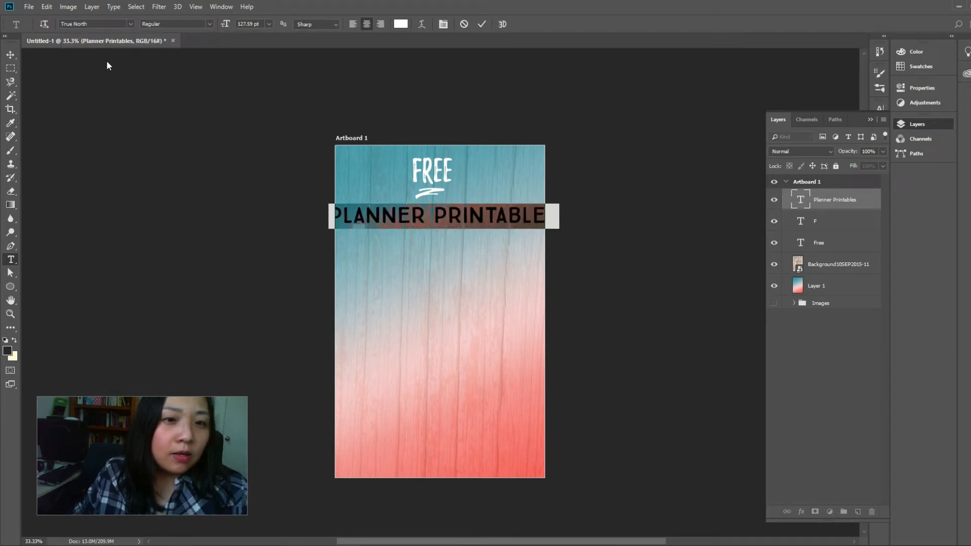
{"action": "left_click", "coordinate": [130, 25]}
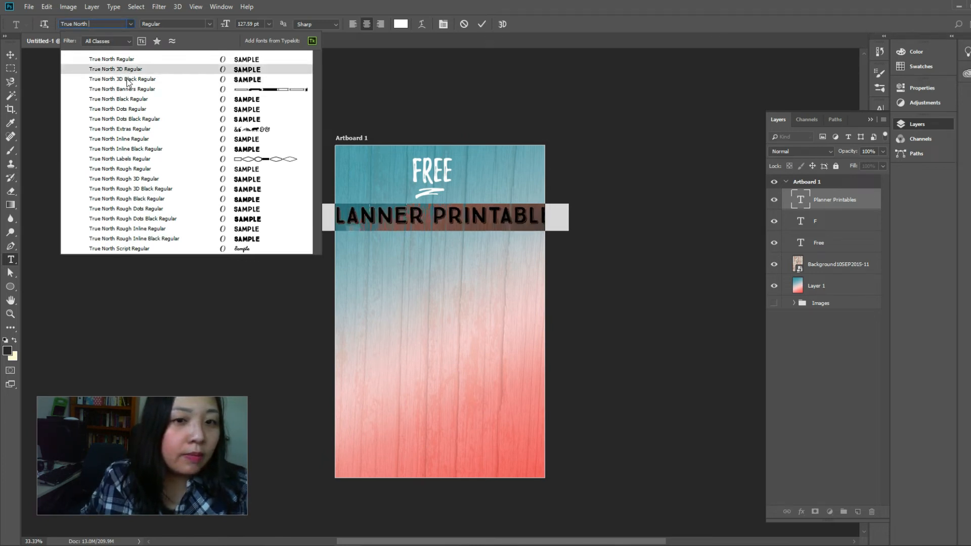
{"action": "key", "text": "Escape"}
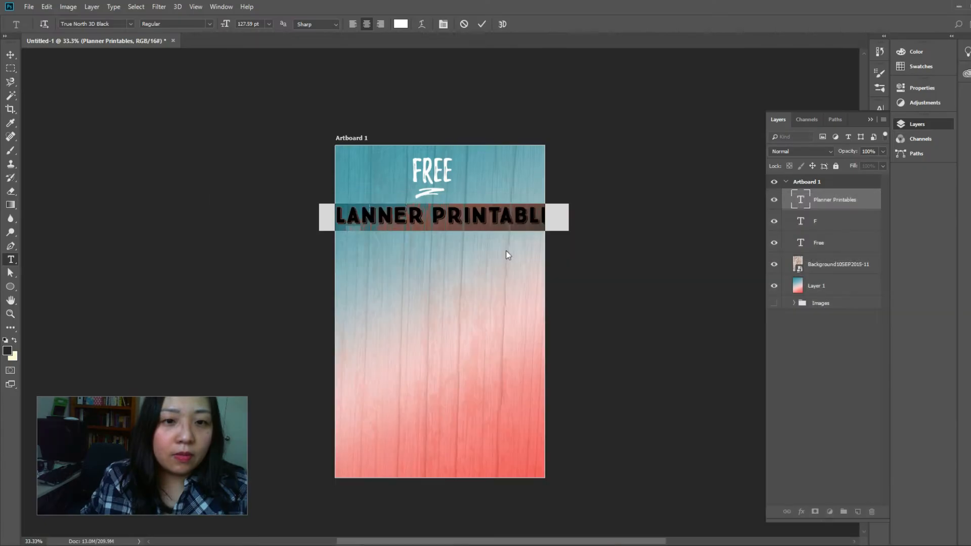
Break the Planner Printables text into two lines, with Planner above Printables
{"action": "left_click", "coordinate": [434, 217]}
{"action": "key", "text": "Delete"}
{"action": "key", "text": "Return"}
{"action": "left_click", "coordinate": [10, 54]}
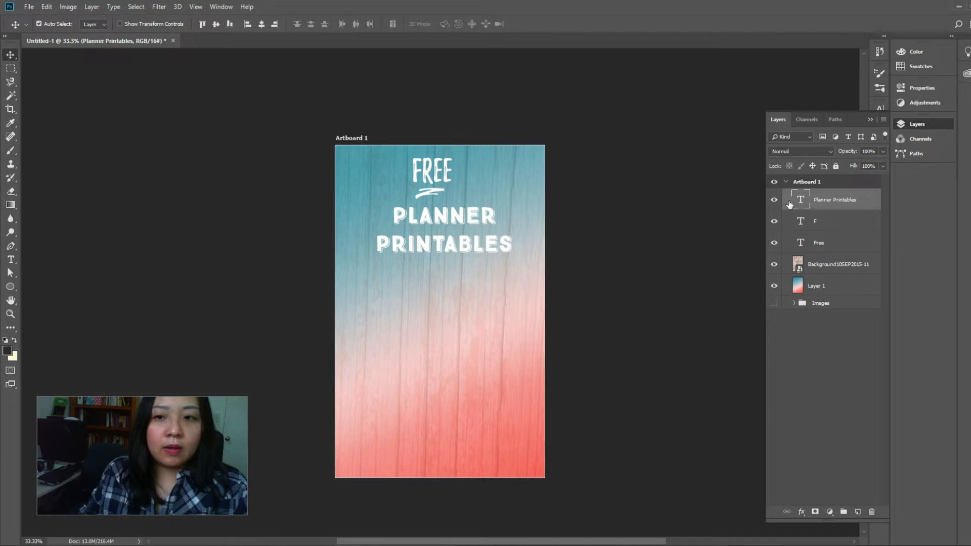
Tighten the leading between the two lines of the Planner Printables text and deselect the layer
{"action": "double_click", "coordinate": [801, 199]}
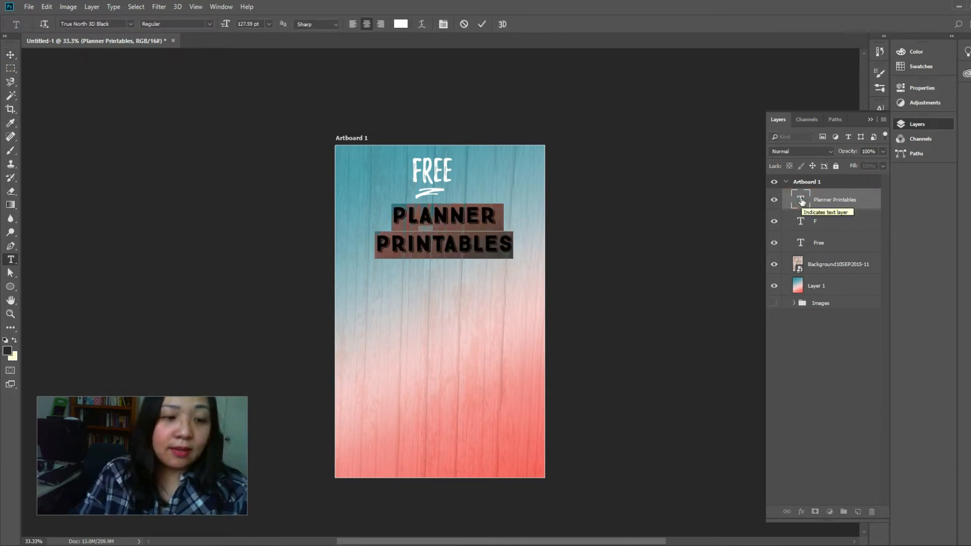
{"action": "key", "text": "alt+Up"}
{"action": "key", "text": "alt+Up"}
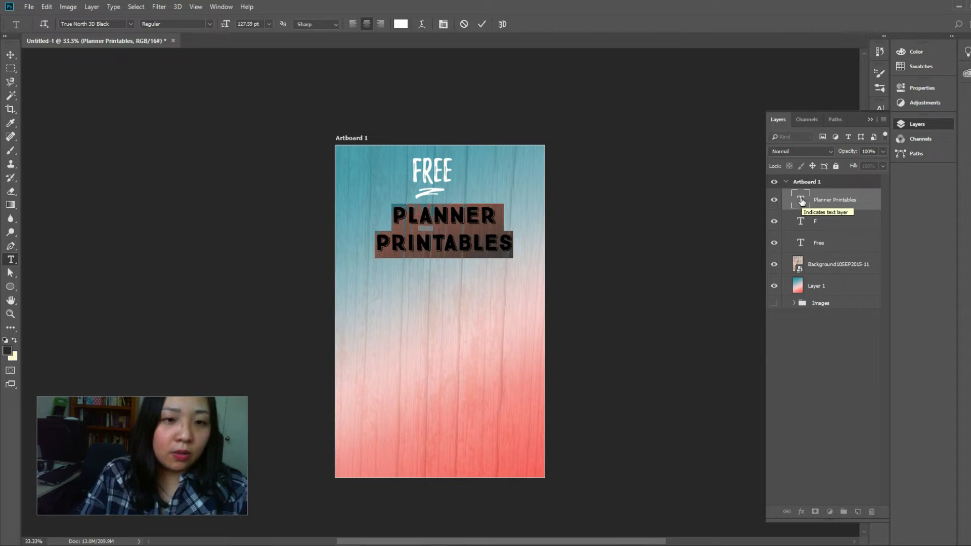
{"action": "key", "text": "alt+Up"}
{"action": "key", "text": "alt+Up"}
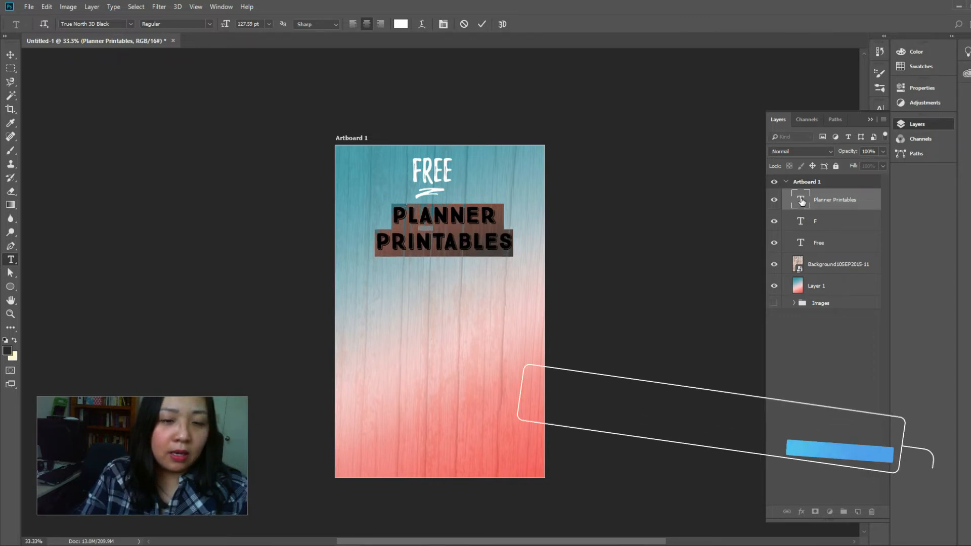
{"action": "key", "text": "alt+Up"}
{"action": "key", "text": "alt+Up"}
{"action": "key", "text": "alt+Up"}
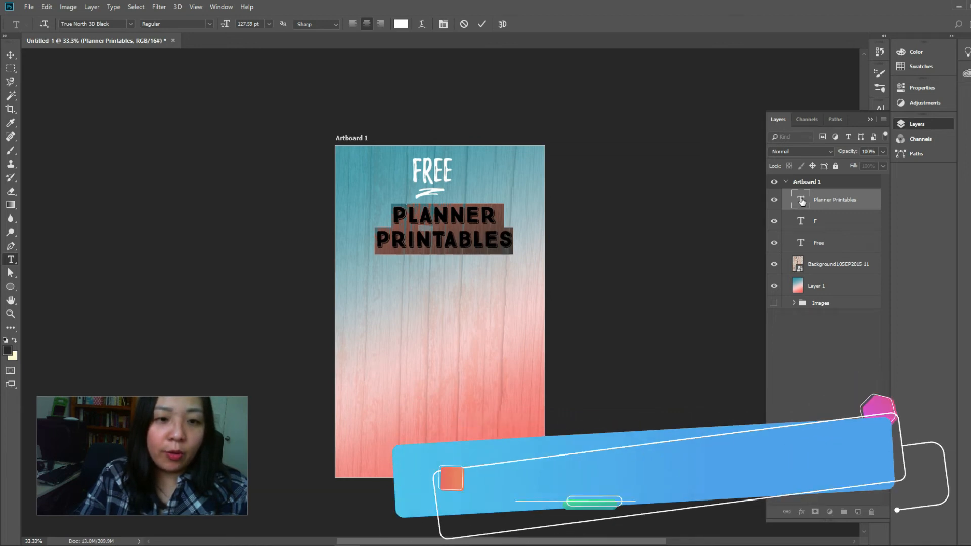
{"action": "key", "text": "alt+Up"}
{"action": "key", "text": "alt+Up"}
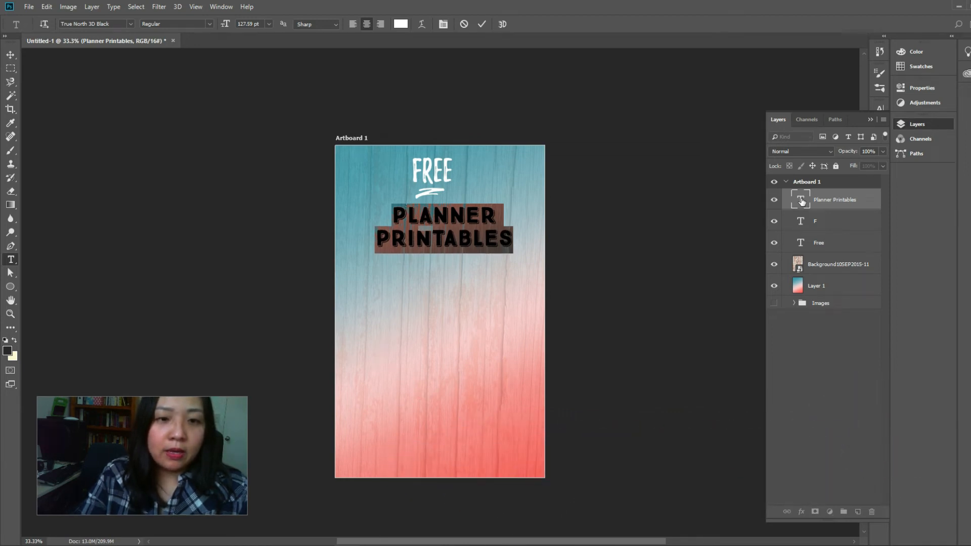
{"action": "key", "text": "alt+Up"}
{"action": "left_click", "coordinate": [11, 55]}
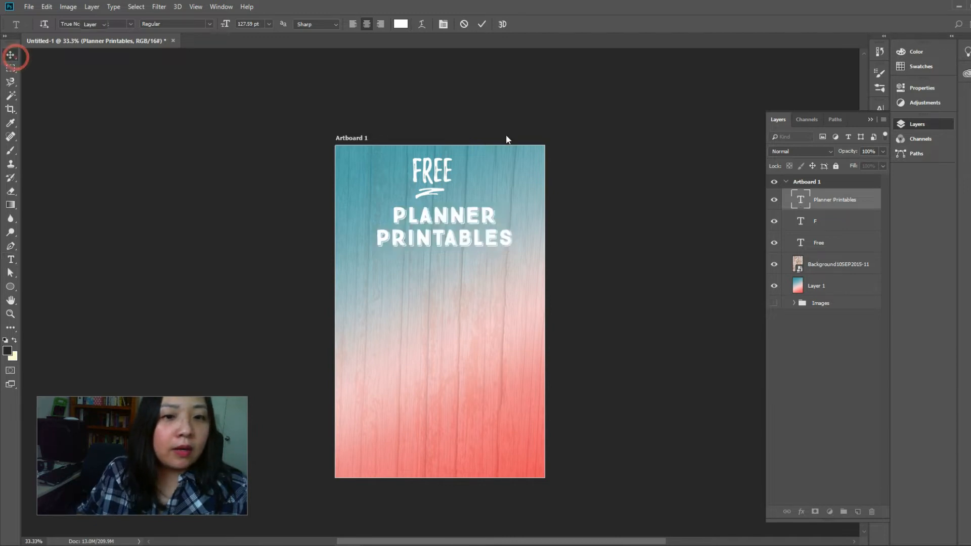
{"action": "left_click", "coordinate": [640, 172]}
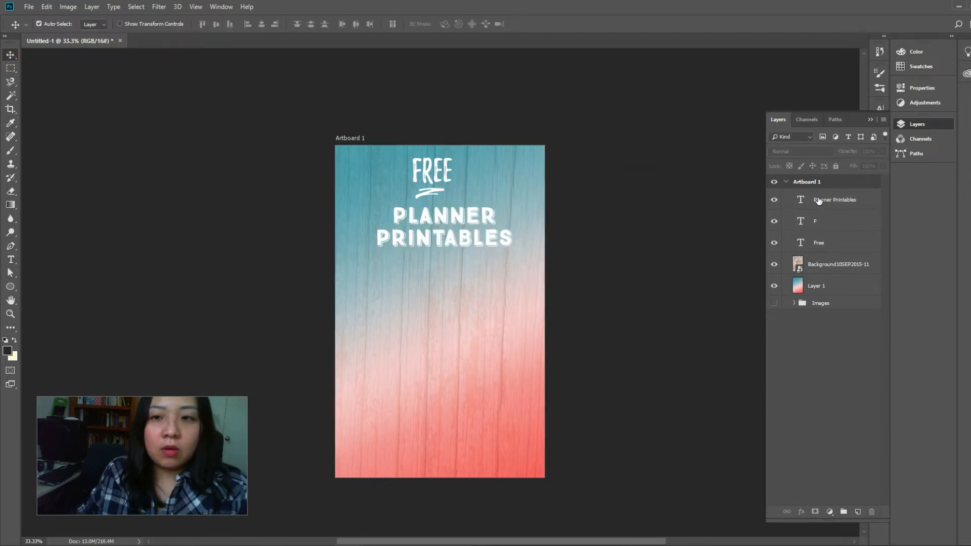
Scale the Planner Printables text up slightly below the underline swash and deselect the layer
{"action": "left_click", "coordinate": [819, 200]}
{"action": "key", "text": "ctrl+t"}
{"action": "left_click_drag", "start_coordinate": [509, 249], "coordinate": [485, 251]}
{"action": "key", "text": "Return"}
{"action": "left_click", "coordinate": [666, 281]}
Raise the wood background layer's opacity to 76% and its fill to 70%
{"action": "left_click", "coordinate": [847, 262]}
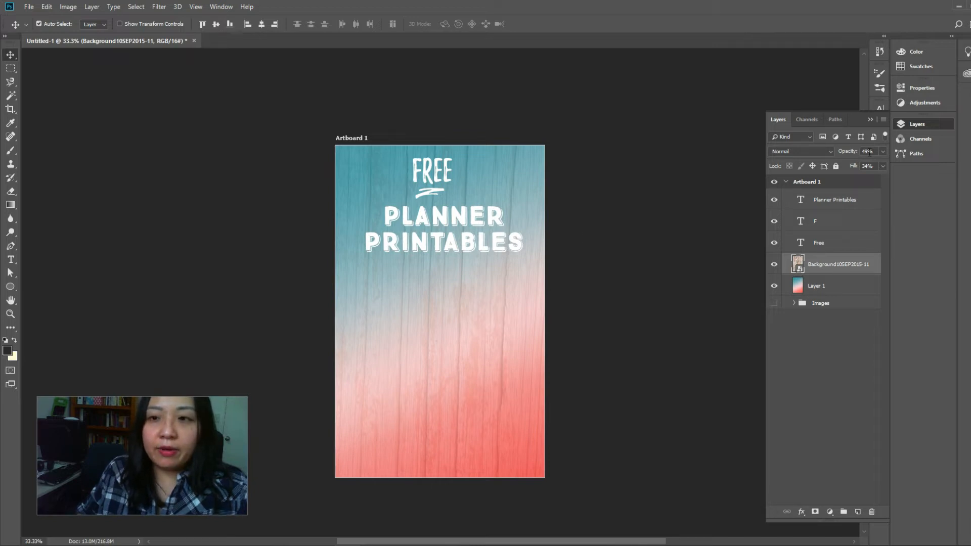
{"action": "left_click", "coordinate": [882, 151]}
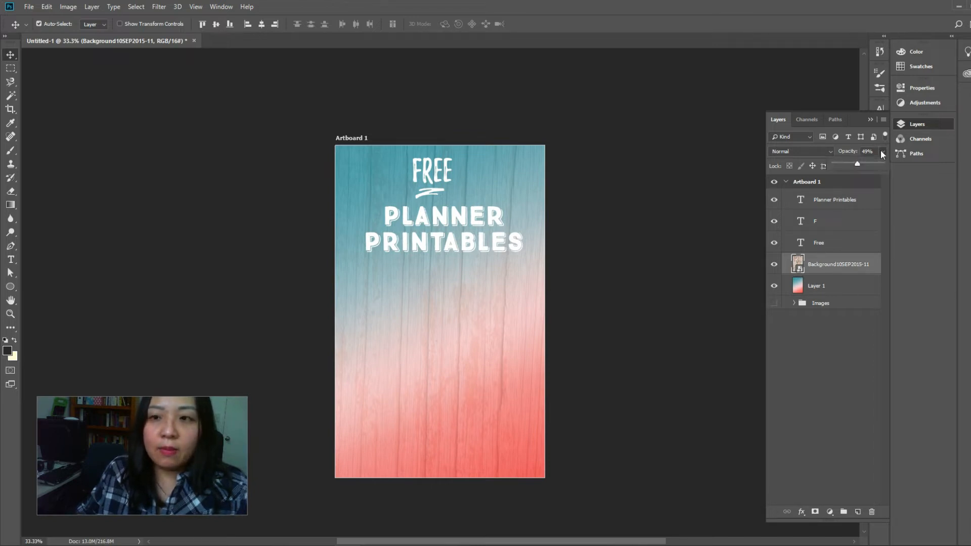
{"action": "left_click_drag", "start_coordinate": [858, 163], "coordinate": [869, 163]}
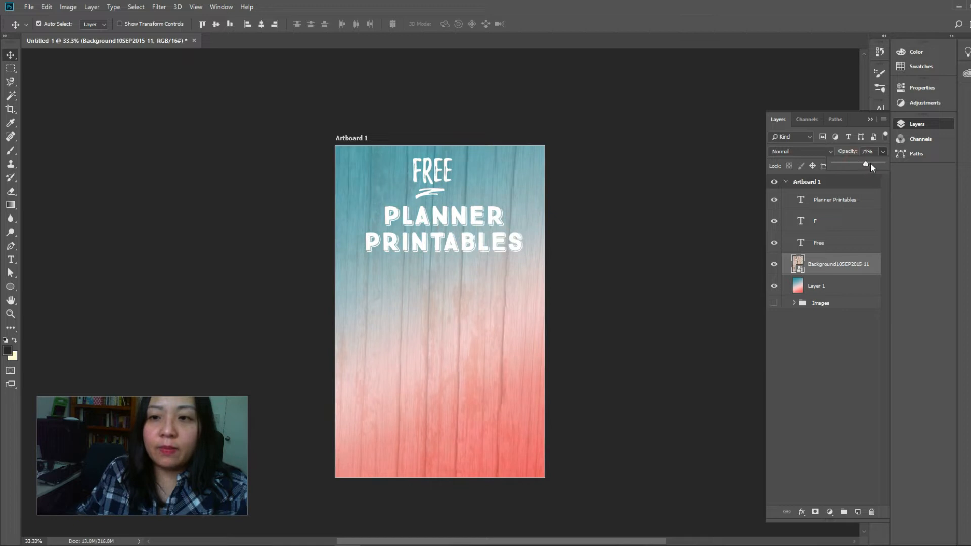
{"action": "left_click", "coordinate": [882, 150]}
{"action": "left_click", "coordinate": [883, 166]}
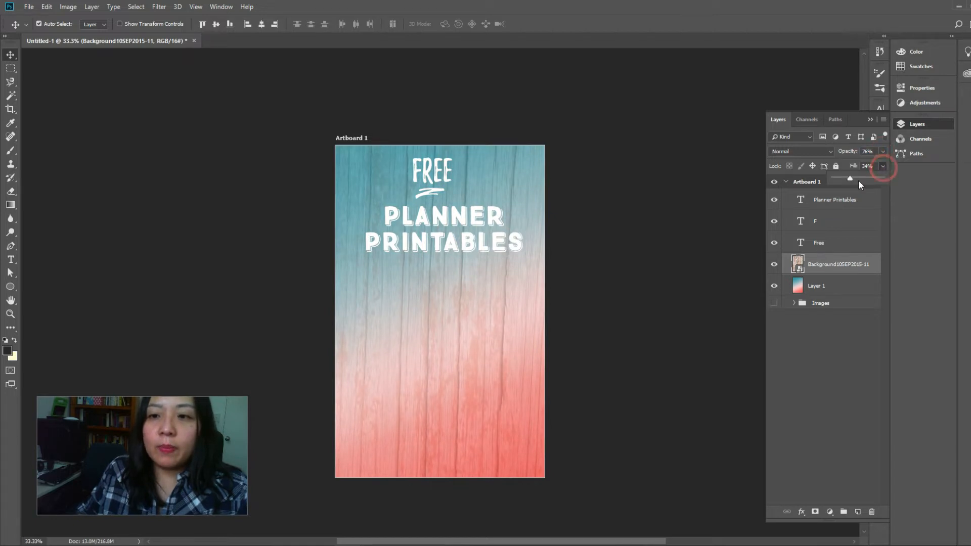
{"action": "left_click_drag", "start_coordinate": [852, 178], "coordinate": [867, 177]}
{"action": "left_click", "coordinate": [882, 167]}
Try the Linear Burn blend mode on the wood background layer, then set it to Color Burn
{"action": "left_click", "coordinate": [794, 151]}
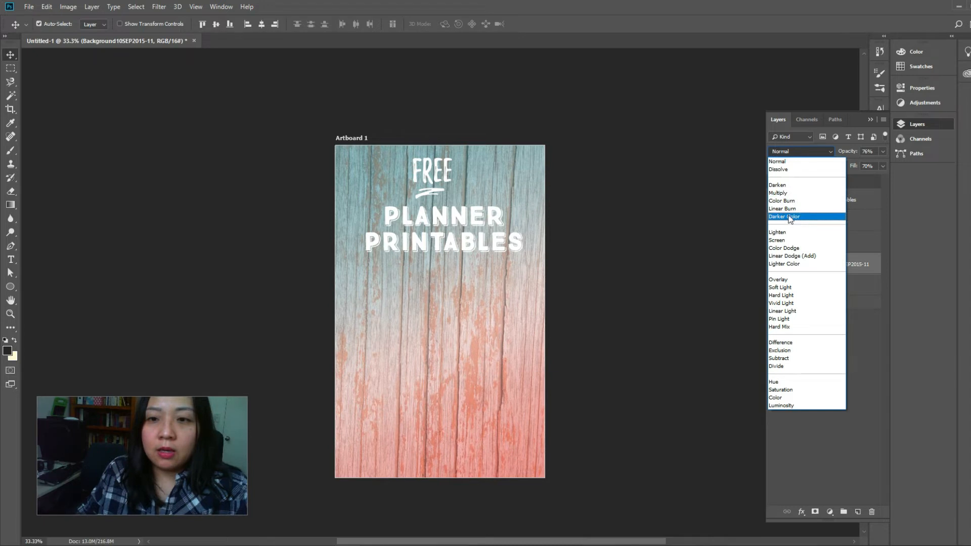
{"action": "left_click", "coordinate": [788, 209]}
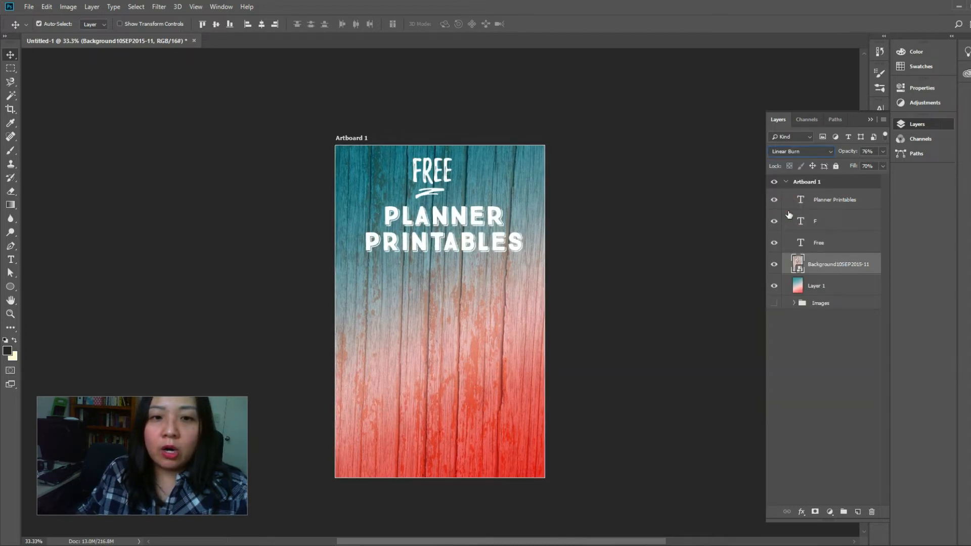
{"action": "left_click", "coordinate": [790, 153]}
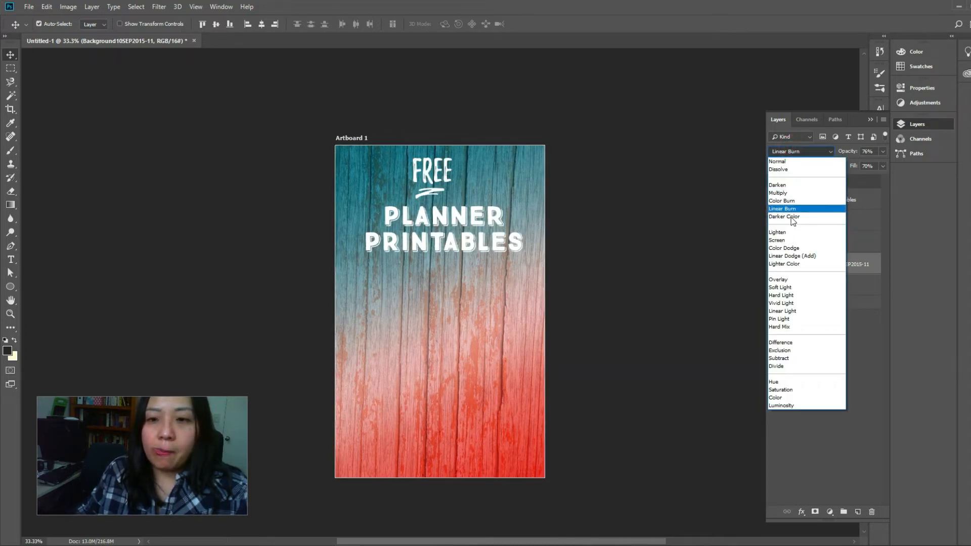
{"action": "left_click", "coordinate": [795, 201]}
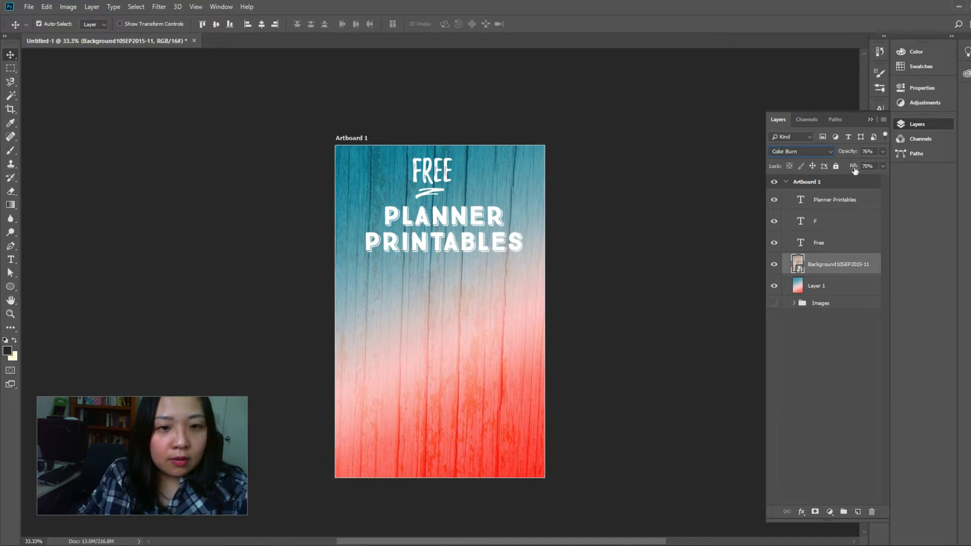
Reduce the wood background layer's opacity to 46% and its fill to 49%
{"action": "left_click", "coordinate": [883, 152]}
{"action": "left_click_drag", "start_coordinate": [869, 163], "coordinate": [856, 160]}
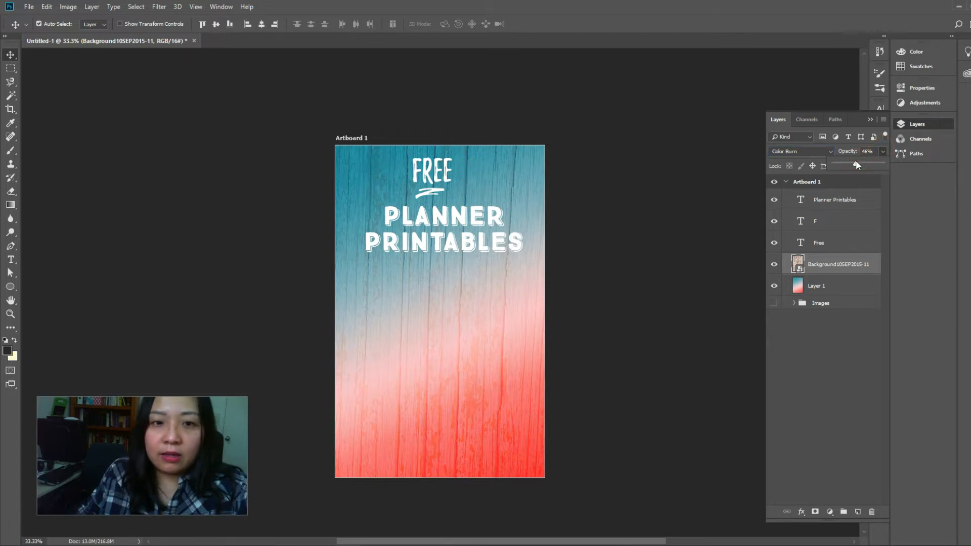
{"action": "left_click", "coordinate": [883, 151]}
{"action": "left_click", "coordinate": [883, 166]}
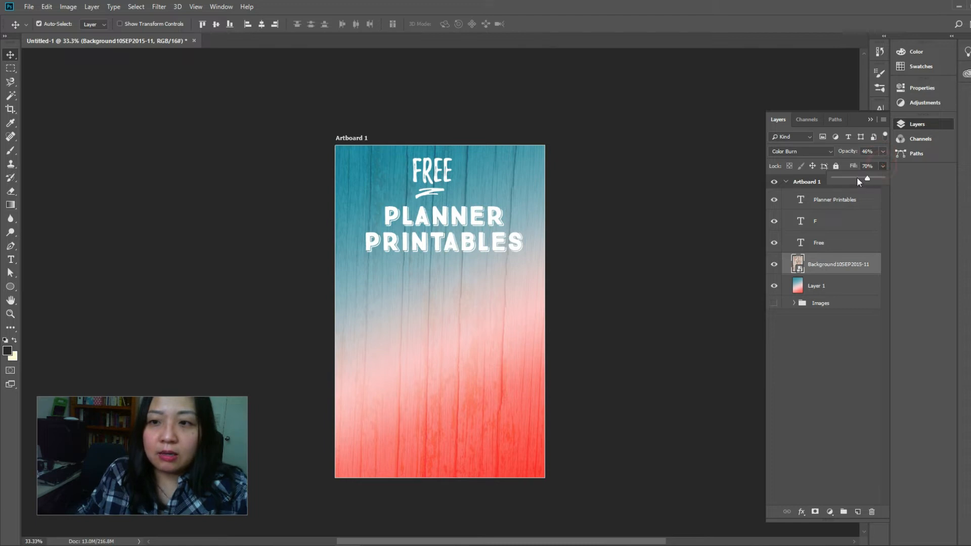
{"action": "left_click_drag", "start_coordinate": [853, 175], "coordinate": [853, 177]}
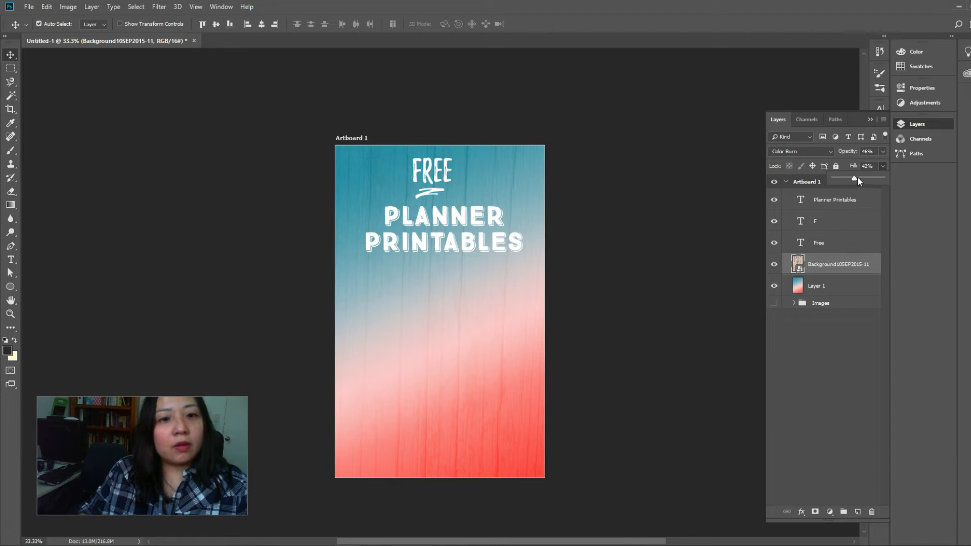
{"action": "left_click", "coordinate": [857, 177]}
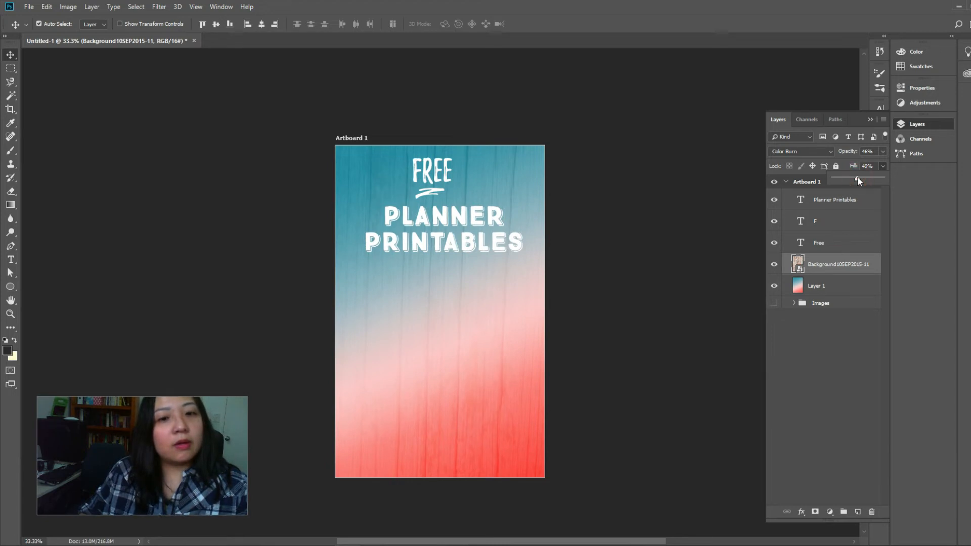
{"action": "left_click", "coordinate": [836, 362]}
{"action": "left_click", "coordinate": [820, 264]}
{"action": "key", "text": "ctrl+t"}
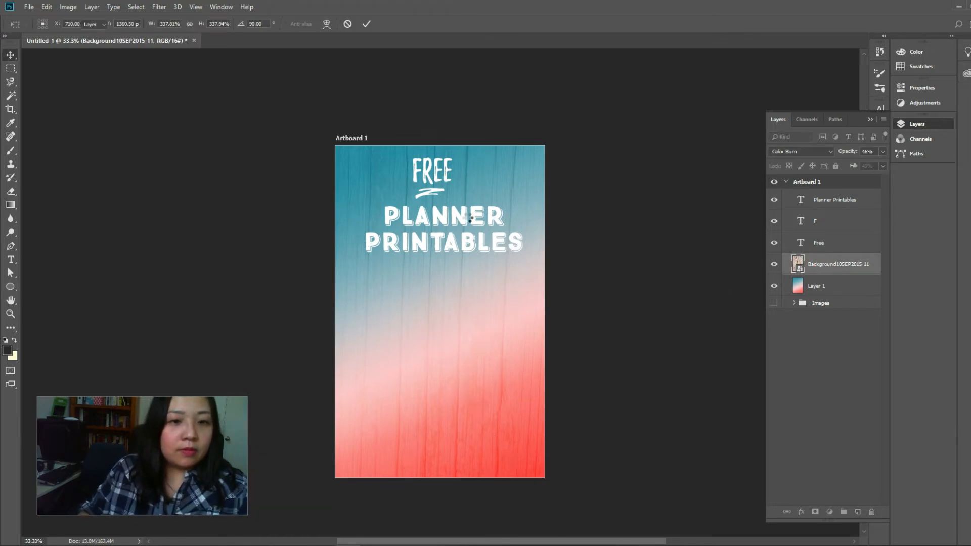
{"action": "key", "text": "Return"}
Link the Free text layer and the underline swash layer F together
{"action": "left_click", "coordinate": [819, 248]}
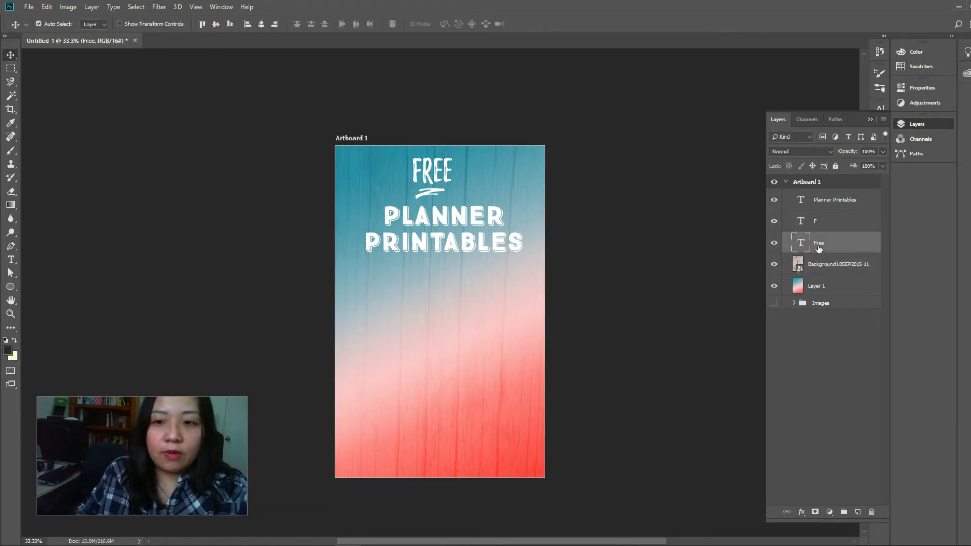
{"action": "left_click", "coordinate": [824, 223], "text": "shift"}
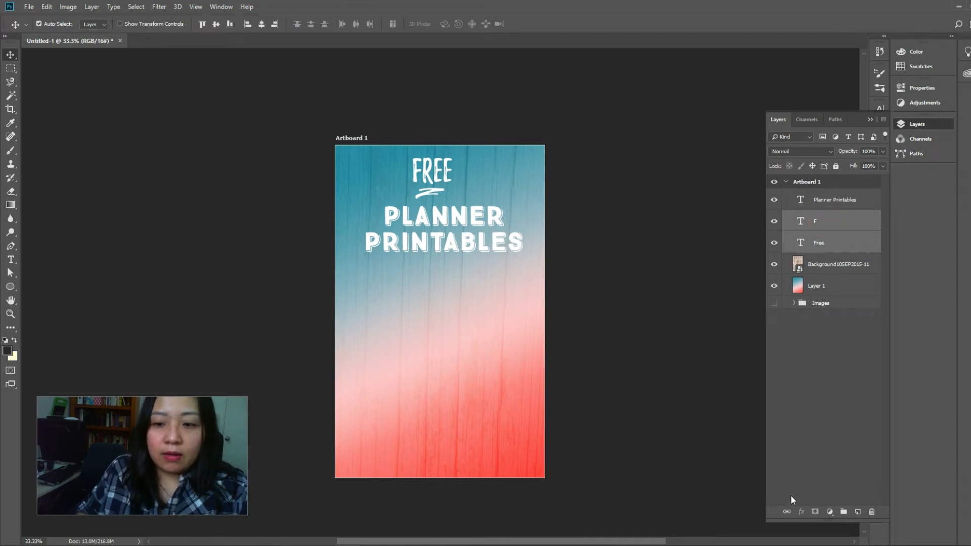
{"action": "left_click", "coordinate": [787, 512]}
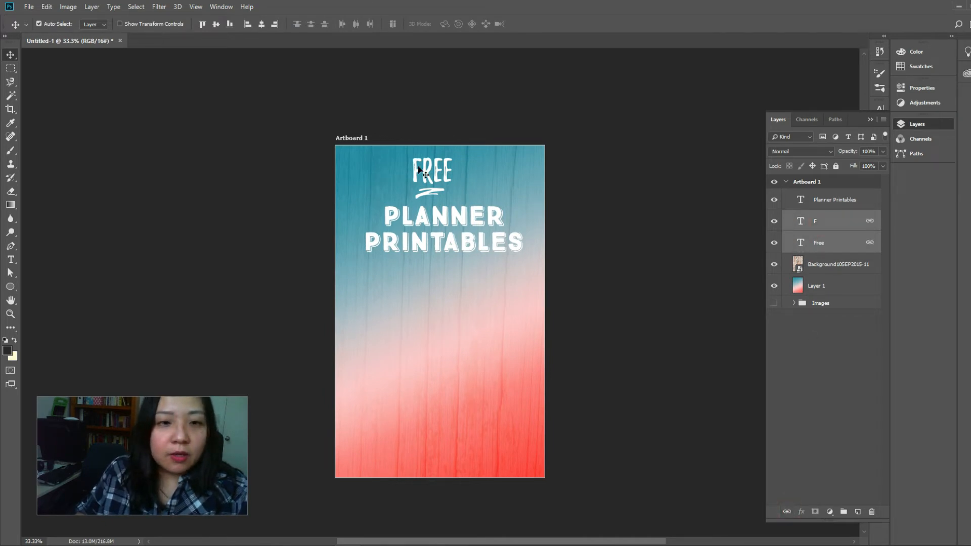
Move the linked FREE title and swash to the artboard's upper-left corner and tilt them slightly counterclockwise
{"action": "left_click_drag", "start_coordinate": [418, 169], "coordinate": [401, 157]}
{"action": "key", "text": "ctrl+t"}
{"action": "key", "text": "Return"}
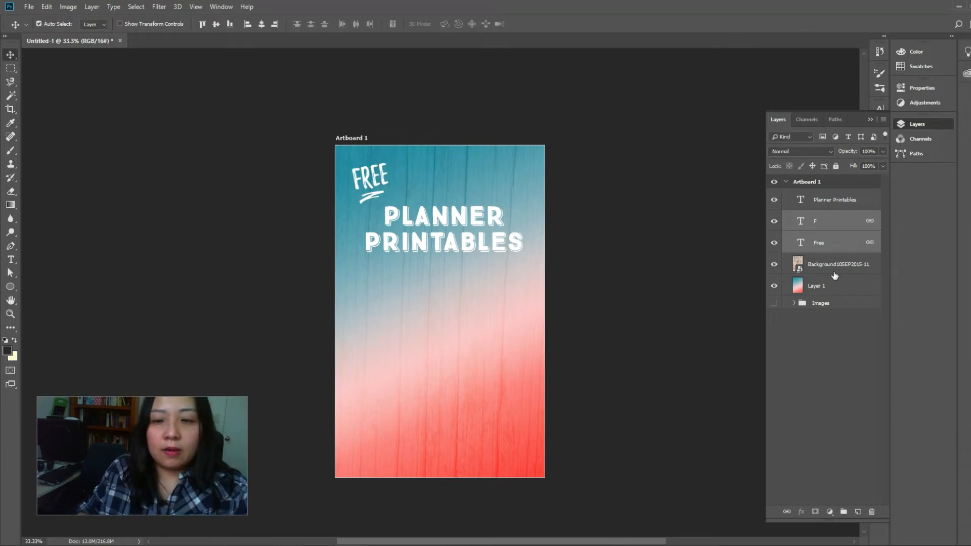
Move the Planner Printables text up so its first line sits just beside the FREE underline swash
{"action": "left_click", "coordinate": [810, 199]}
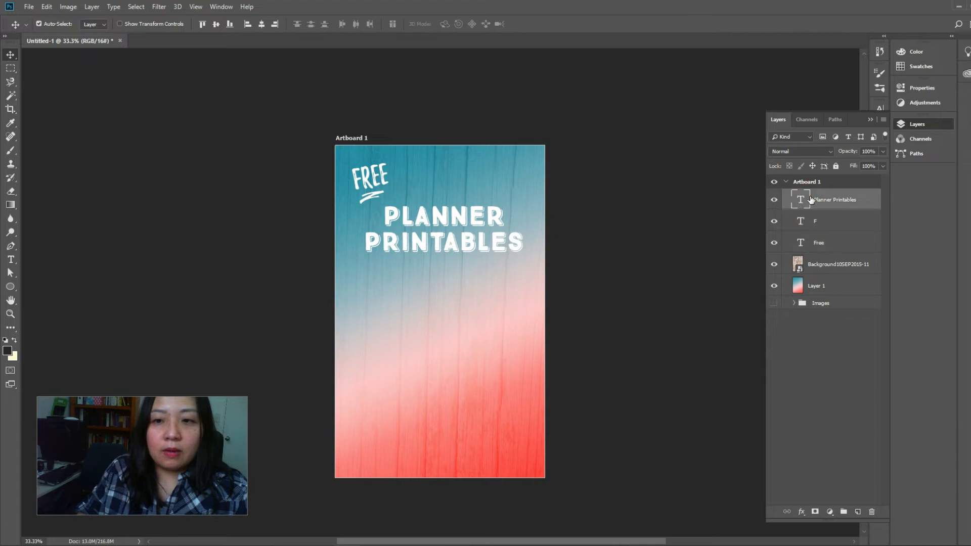
{"action": "left_click_drag", "start_coordinate": [460, 218], "coordinate": [463, 202]}
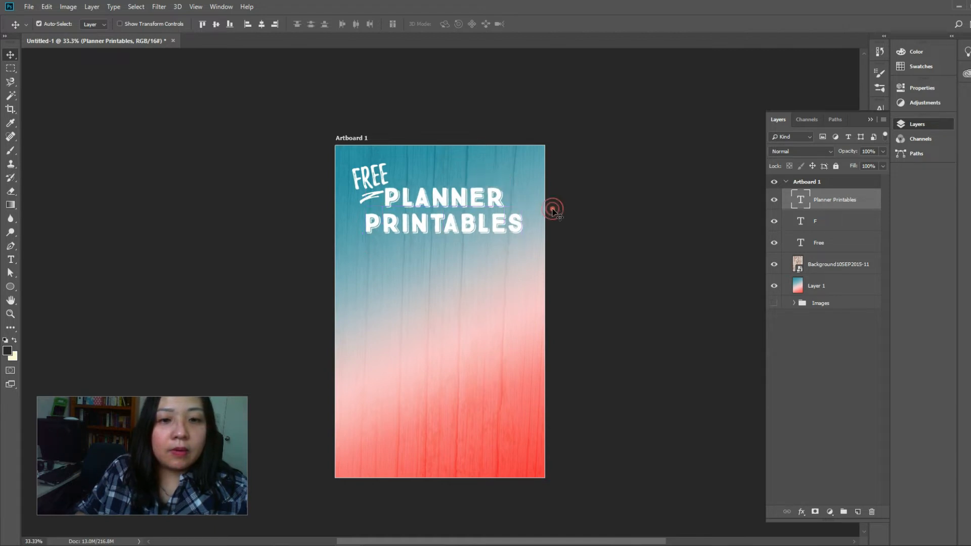
Replace the FREE title text with 10 and shift it with its underline swash slightly left, away from Planner Printables
{"action": "left_click", "coordinate": [554, 209]}
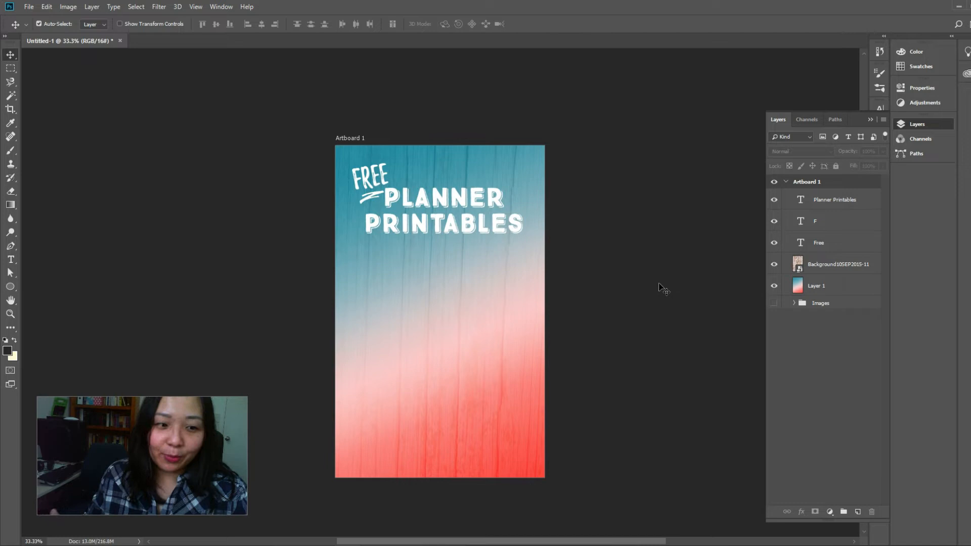
{"action": "double_click", "coordinate": [800, 242]}
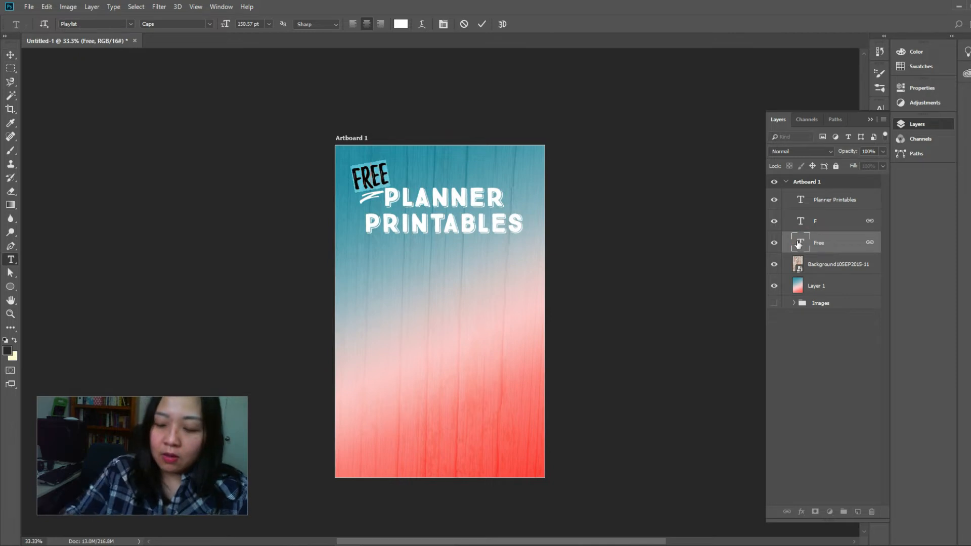
{"action": "type", "text": "10"}
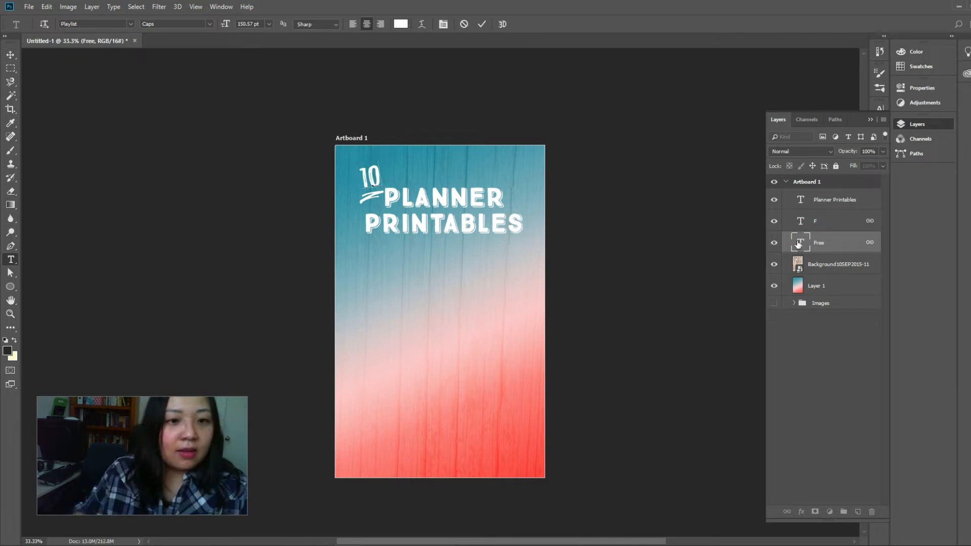
{"action": "left_click", "coordinate": [10, 54]}
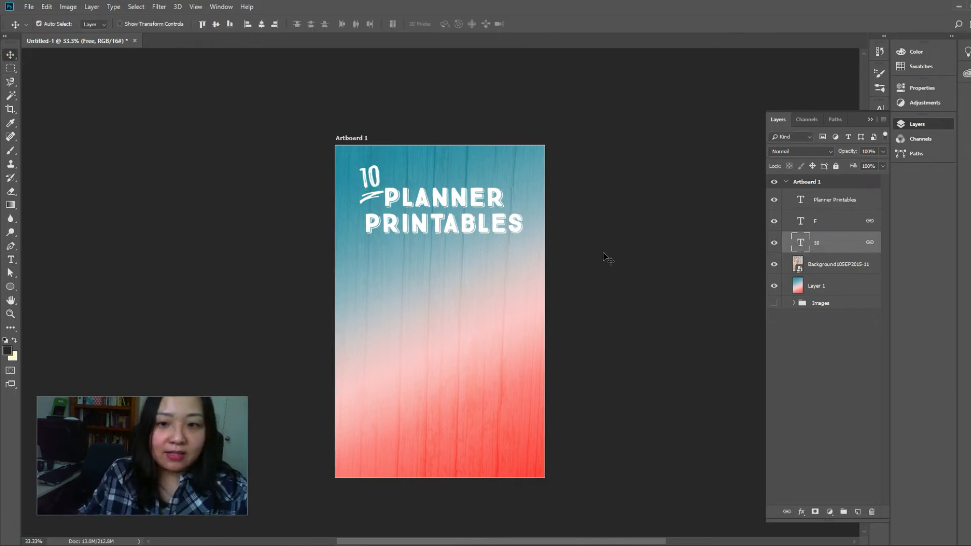
{"action": "left_click_drag", "start_coordinate": [374, 179], "coordinate": [366, 180]}
{"action": "left_click", "coordinate": [651, 235]}
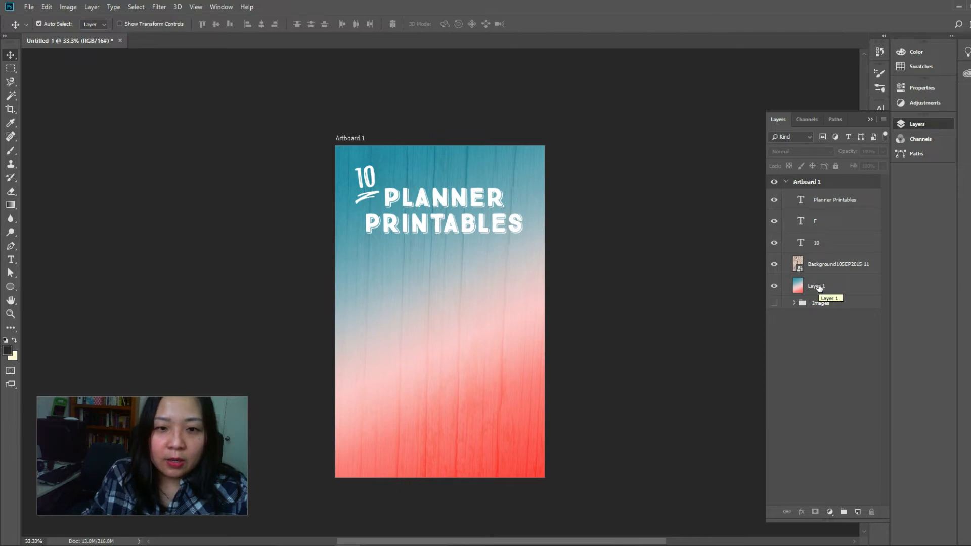
Move the Images group above the wood background layer in the stacking order and make it visible
{"action": "left_click", "coordinate": [818, 304]}
{"action": "left_click_drag", "start_coordinate": [818, 306], "coordinate": [817, 252]}
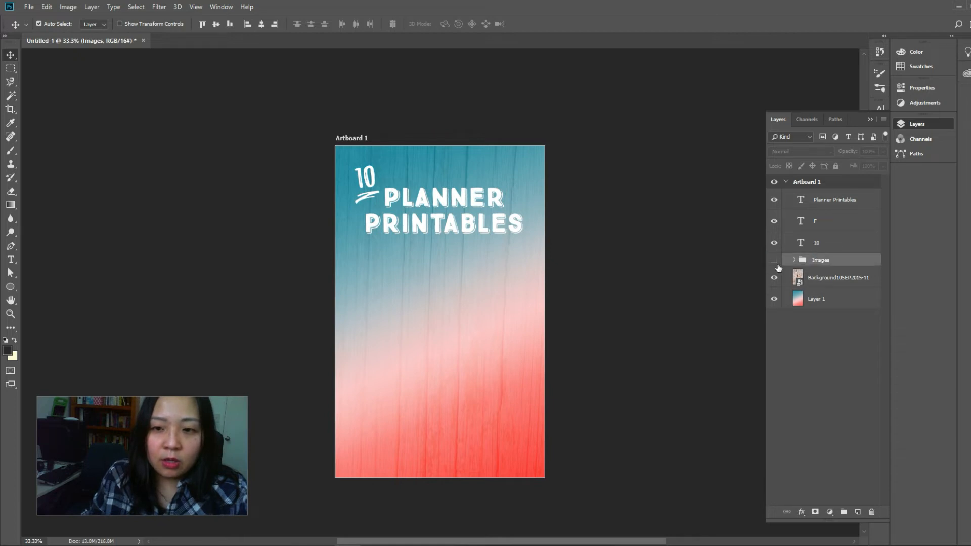
{"action": "left_click", "coordinate": [774, 261]}
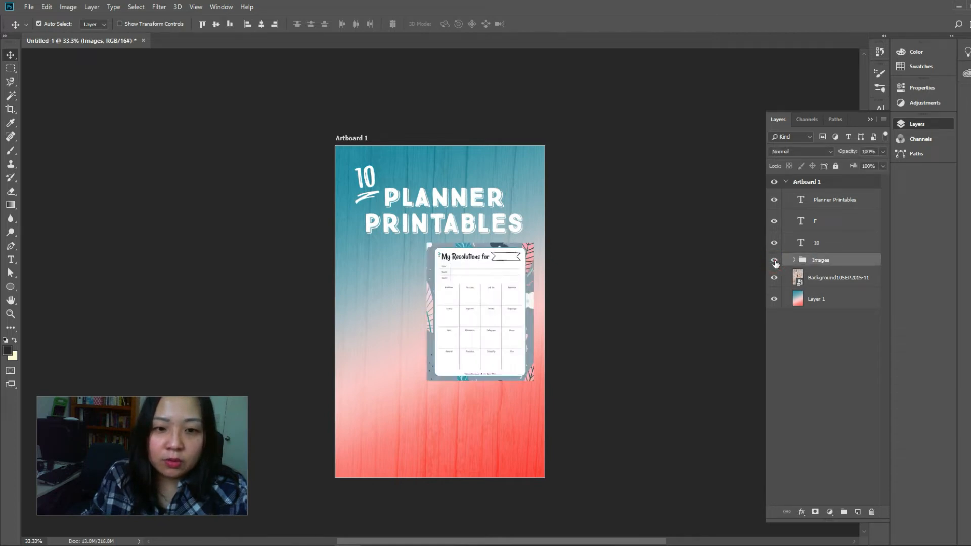
Group the wood background with the gradient Layer 1 and lock the group
{"action": "left_click", "coordinate": [823, 281]}
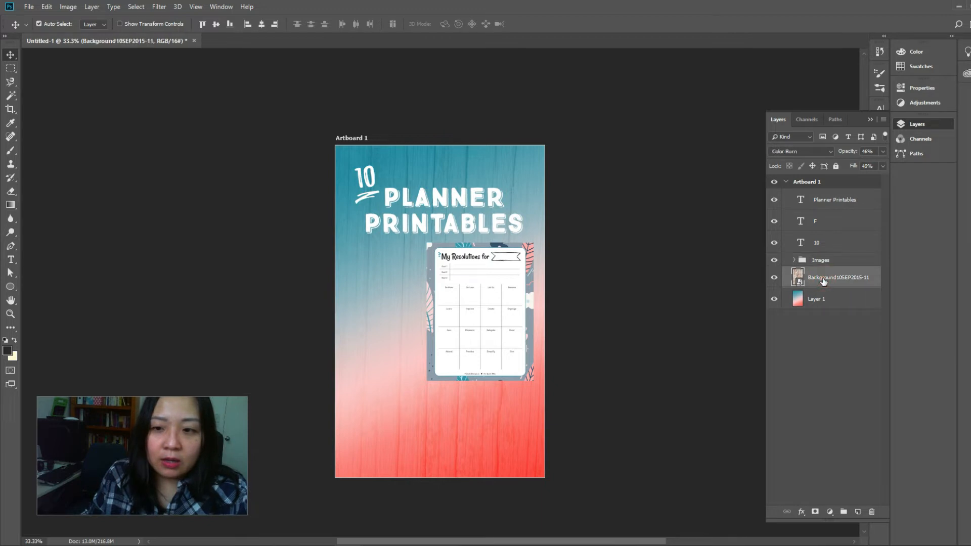
{"action": "left_click", "coordinate": [822, 302], "text": "shift"}
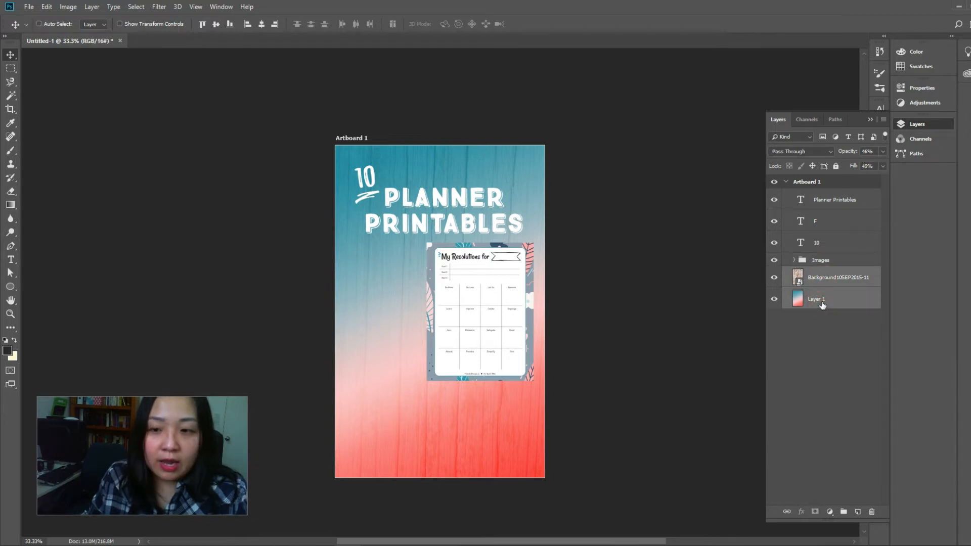
{"action": "key", "text": "ctrl+g"}
{"action": "left_click", "coordinate": [835, 165]}
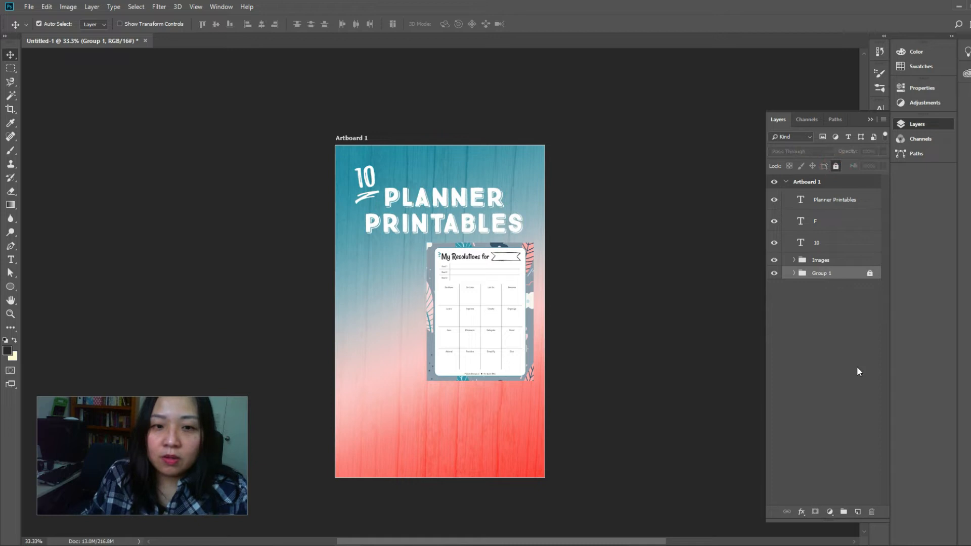
Expand the Images group and turn on the visibility of all ten planner page layers
{"action": "left_click", "coordinate": [796, 260]}
{"action": "left_click", "coordinate": [794, 260]}
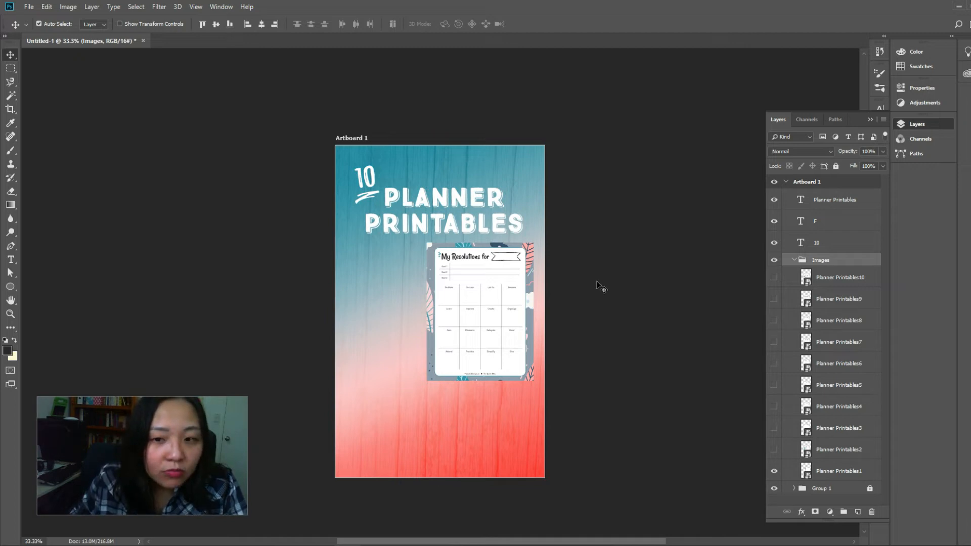
{"action": "left_click", "coordinate": [773, 278]}
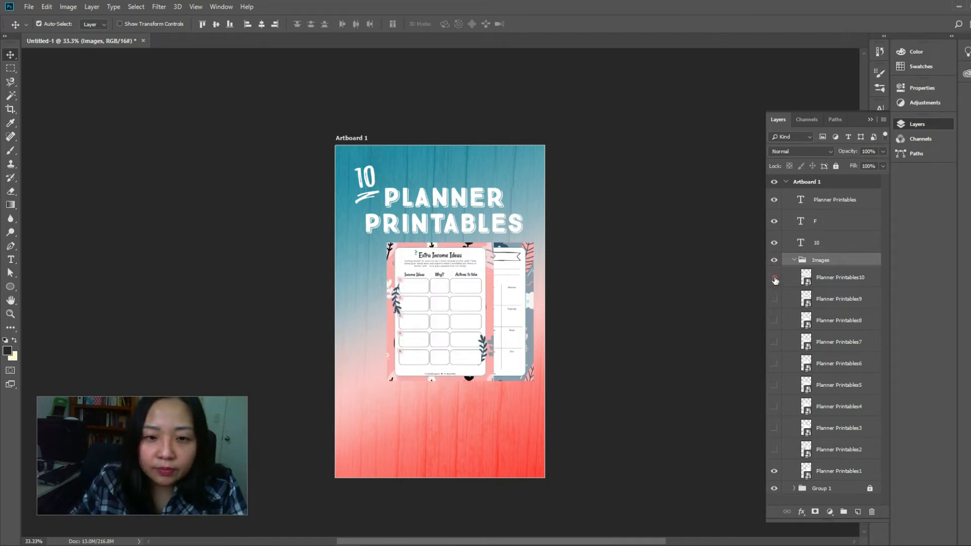
{"action": "left_click", "coordinate": [774, 278]}
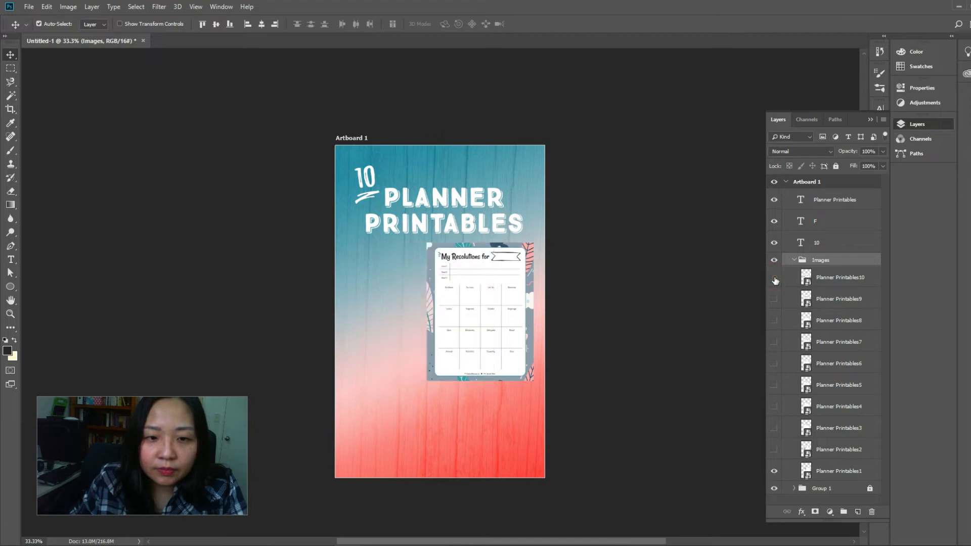
{"action": "left_click", "coordinate": [838, 472]}
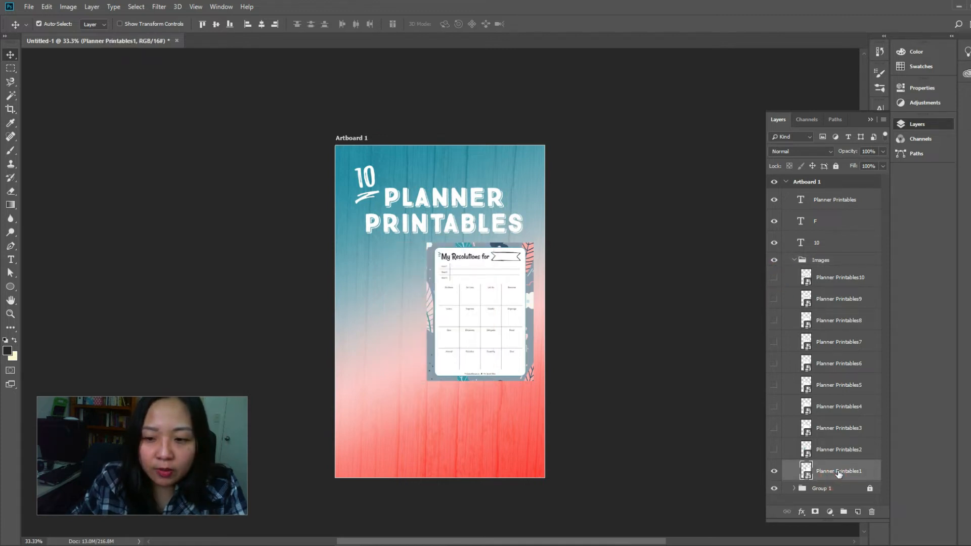
{"action": "left_click_drag", "start_coordinate": [775, 450], "coordinate": [774, 278]}
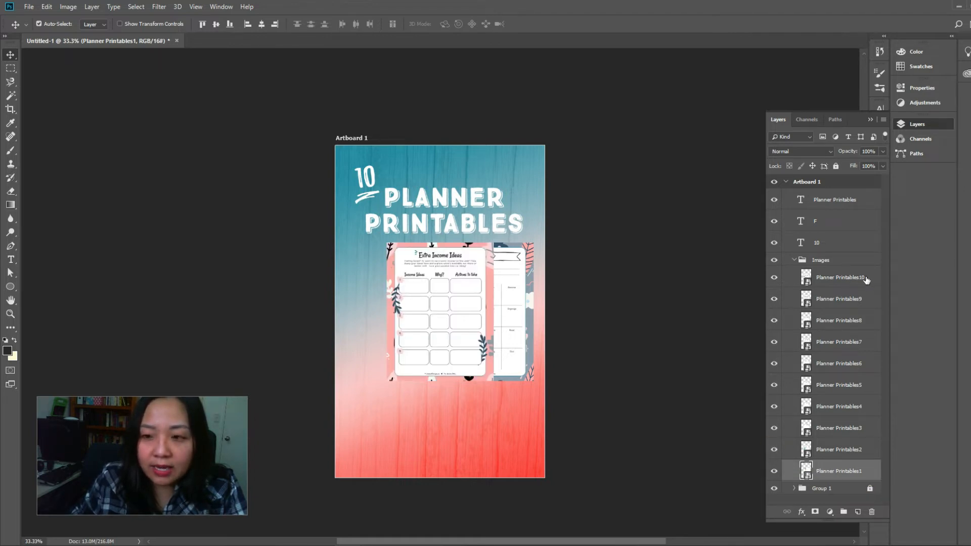
Reverse the planner page layers so Planner Printables1 is on top and Planner Printables10 is at the bottom
{"action": "left_click_drag", "start_coordinate": [843, 480], "coordinate": [840, 268]}
{"action": "left_click_drag", "start_coordinate": [847, 472], "coordinate": [845, 309]}
{"action": "left_click_drag", "start_coordinate": [842, 473], "coordinate": [840, 433]}
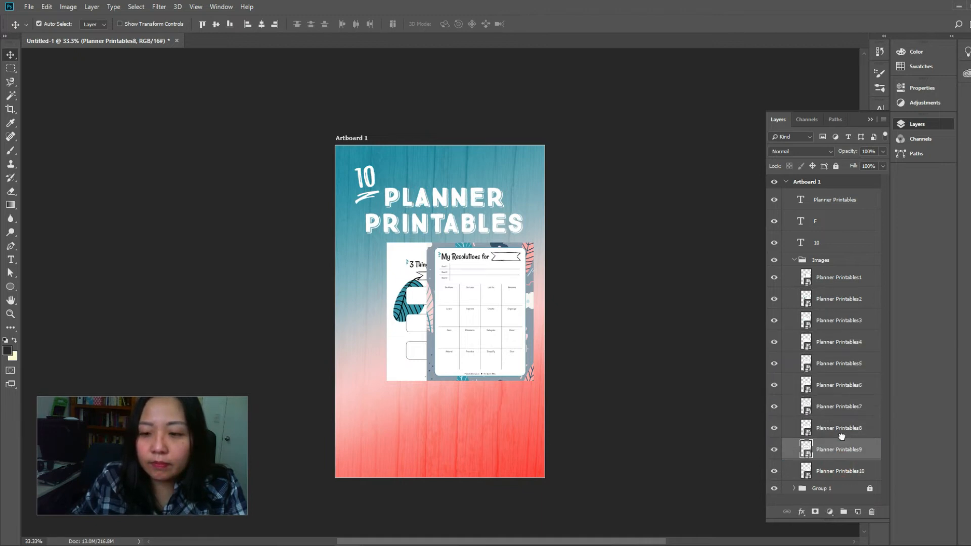
Scale all ten planner page layers down together to about 63% of their size
{"action": "left_click", "coordinate": [830, 277]}
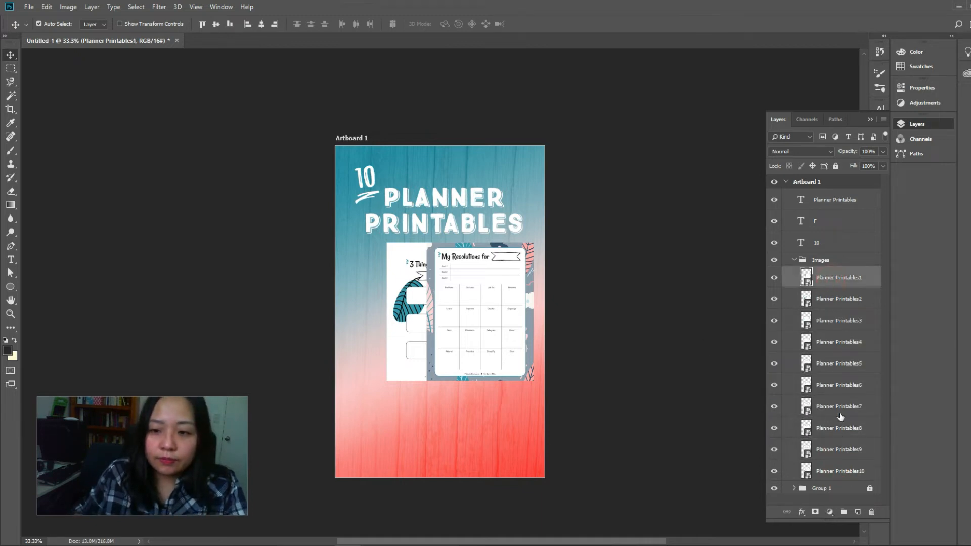
{"action": "left_click", "coordinate": [833, 474], "text": "shift"}
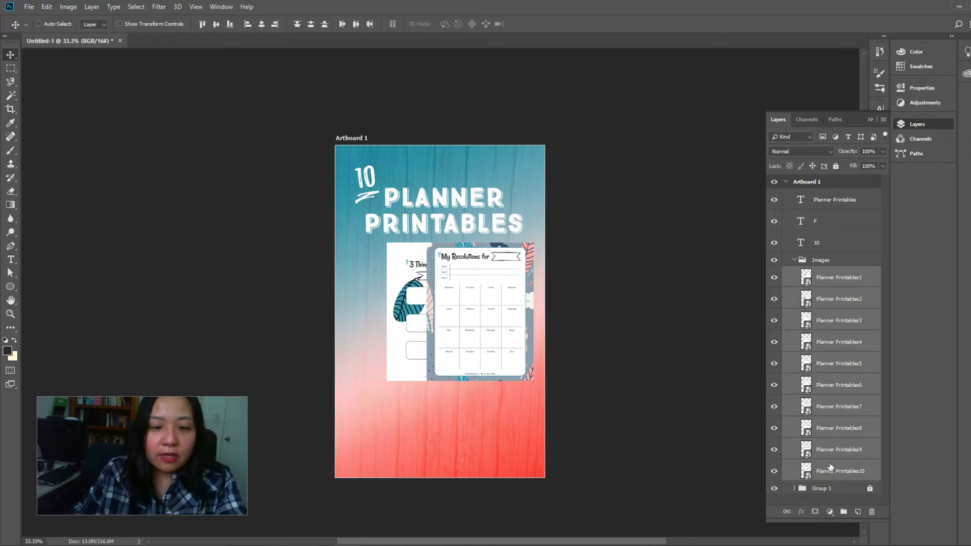
{"action": "key", "text": "ctrl+t"}
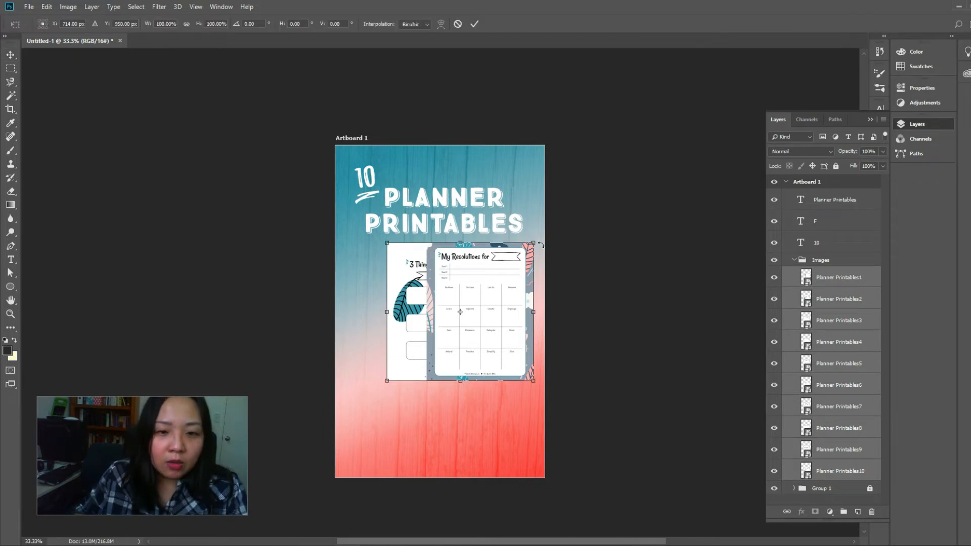
{"action": "left_click_drag", "start_coordinate": [533, 242], "coordinate": [492, 281]}
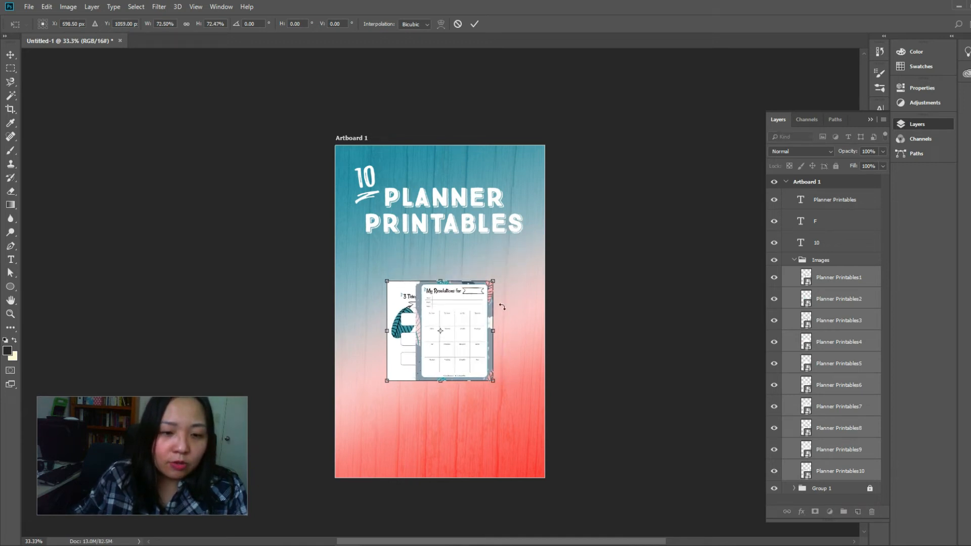
{"action": "left_click_drag", "start_coordinate": [493, 278], "coordinate": [479, 292]}
{"action": "key", "text": "Return"}
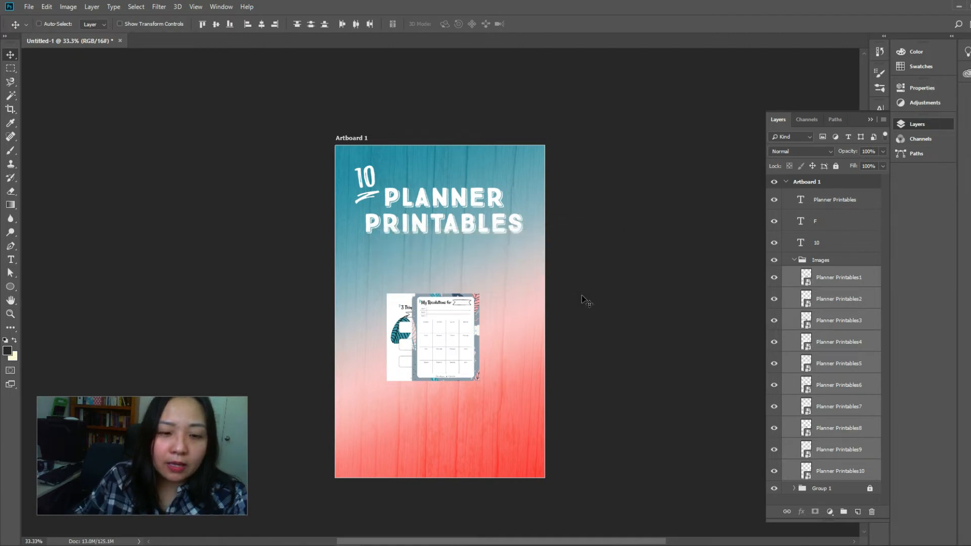
Spread out the first three planner pages, with My Resolutions at the artboard's lower left and the others overlapping behind it to the right
{"action": "key", "text": "ctrl+plus"}
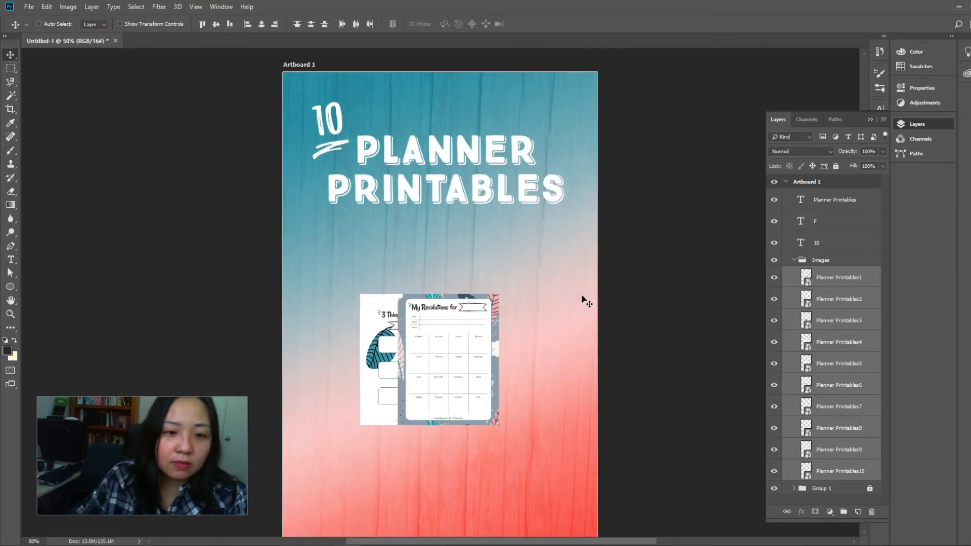
{"action": "left_click_drag", "start_coordinate": [575, 412], "coordinate": [599, 305]}
{"action": "left_click", "coordinate": [808, 284]}
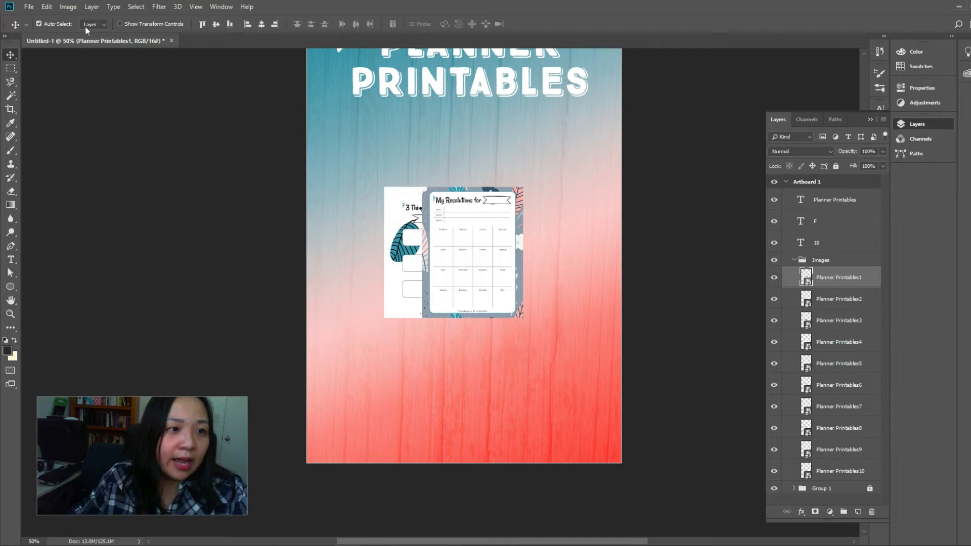
{"action": "left_click_drag", "start_coordinate": [477, 219], "coordinate": [378, 330]}
{"action": "left_click_drag", "start_coordinate": [438, 231], "coordinate": [418, 297]}
{"action": "left_click_drag", "start_coordinate": [433, 217], "coordinate": [444, 252]}
{"action": "left_click_drag", "start_coordinate": [394, 326], "coordinate": [387, 307]}
{"action": "left_click_drag", "start_coordinate": [448, 313], "coordinate": [448, 317]}
Rotate the second planner page slightly counterclockwise behind the My Resolutions page
{"action": "key", "text": "ctrl+t"}
{"action": "left_click_drag", "start_coordinate": [473, 256], "coordinate": [468, 251]}
{"action": "key", "text": "Return"}
Rotate the My Resolutions page counterclockwise to about -3.8° and adjust its position slightly
{"action": "left_click", "coordinate": [403, 297], "text": "ctrl"}
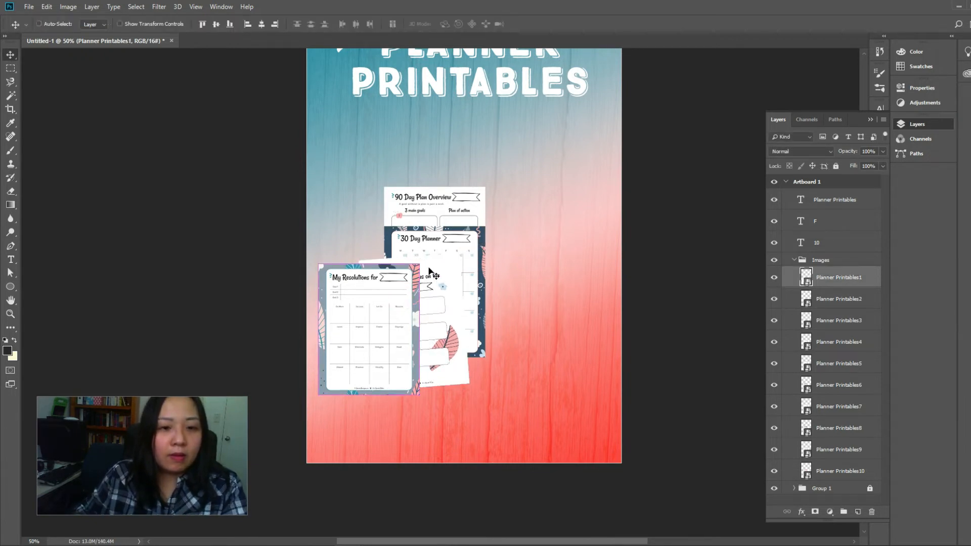
{"action": "key", "text": "ctrl+t"}
{"action": "left_click_drag", "start_coordinate": [423, 259], "coordinate": [427, 256]}
{"action": "left_click_drag", "start_coordinate": [408, 299], "coordinate": [408, 301]}
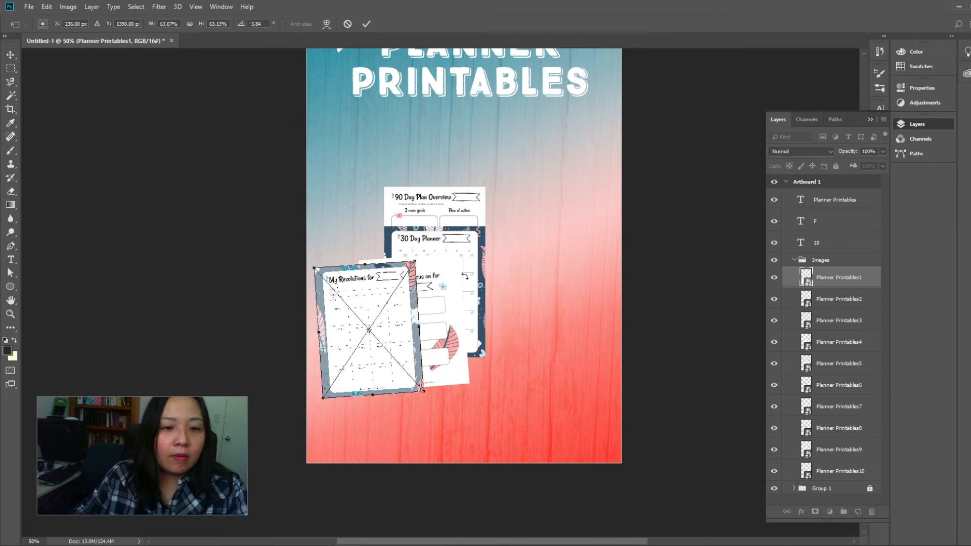
{"action": "key", "text": "Return"}
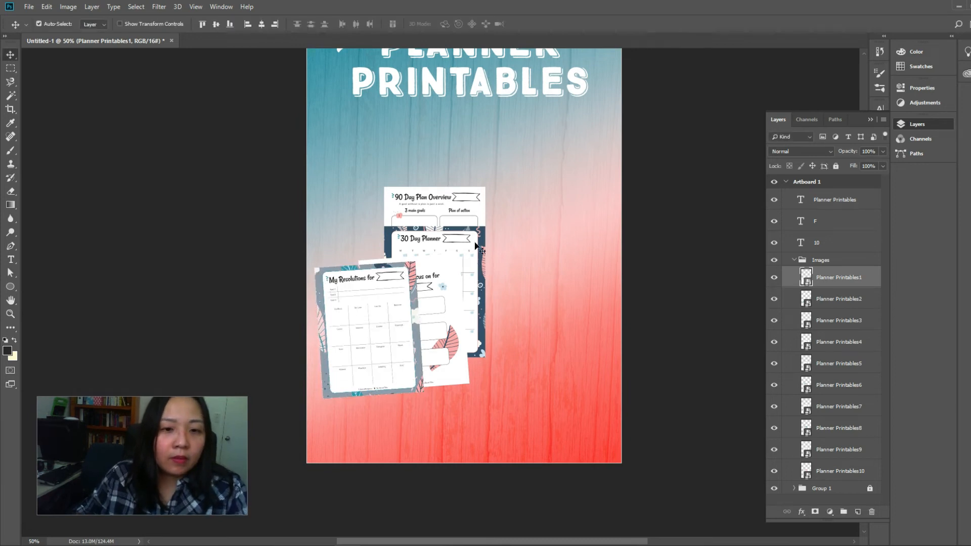
Tilt the 30 Day Planner page to about -0.8° and lower it behind the second planner page
{"action": "left_click", "coordinate": [474, 247]}
{"action": "key", "text": "ctrl+t"}
{"action": "left_click_drag", "start_coordinate": [490, 223], "coordinate": [489, 213]}
{"action": "left_click_drag", "start_coordinate": [463, 249], "coordinate": [491, 237]}
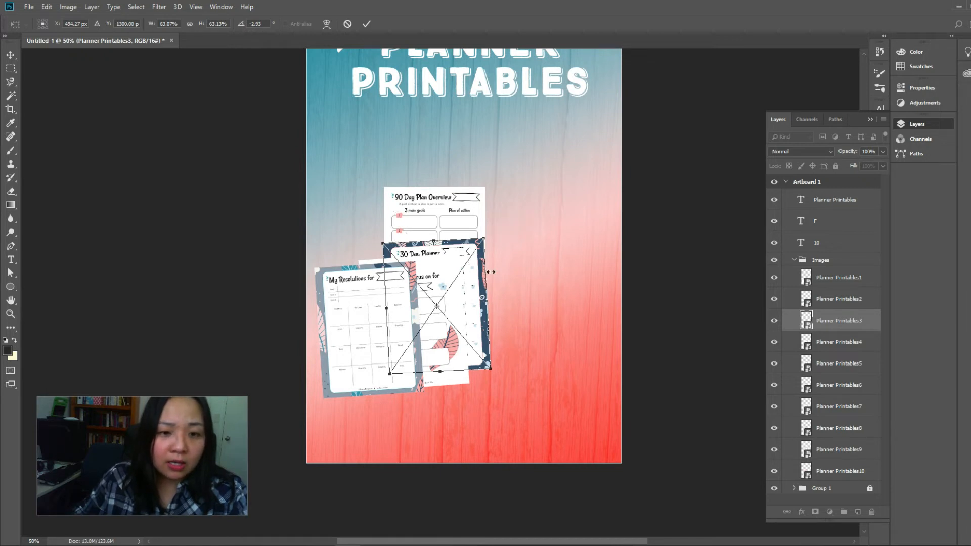
{"action": "left_click_drag", "start_coordinate": [476, 275], "coordinate": [477, 284]}
{"action": "left_click_drag", "start_coordinate": [490, 245], "coordinate": [494, 250]}
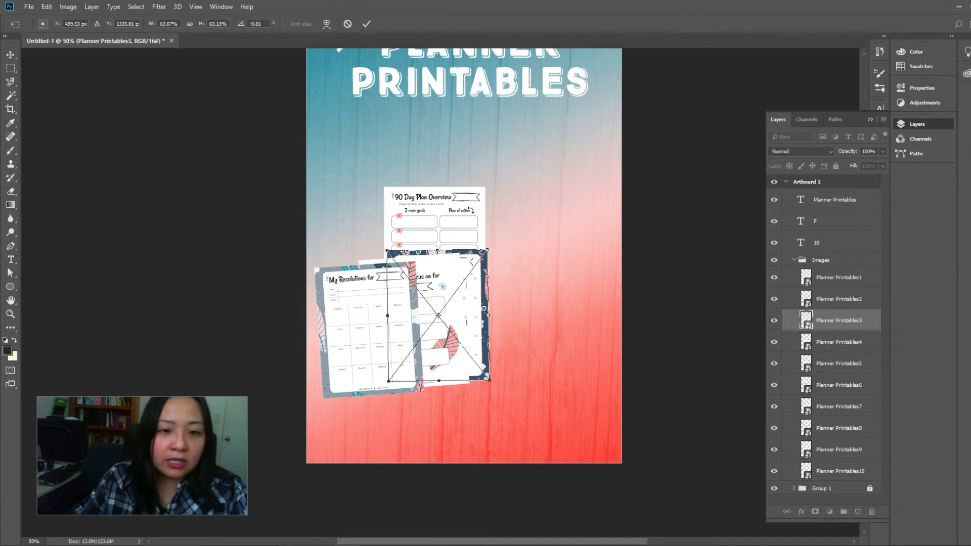
{"action": "key", "text": "Return"}
Move the two 90 Day Plan Overview pages to the right of the 30 Day Planner page so they overlap in a row
{"action": "left_click_drag", "start_coordinate": [464, 214], "coordinate": [515, 262]}
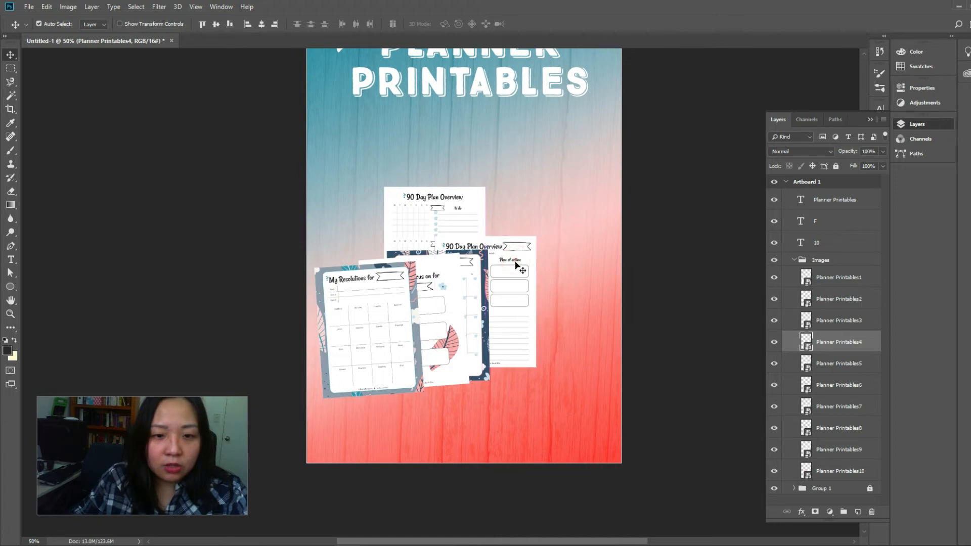
{"action": "left_click", "coordinate": [469, 213]}
{"action": "left_click_drag", "start_coordinate": [469, 212], "coordinate": [573, 243]}
{"action": "left_click_drag", "start_coordinate": [516, 275], "coordinate": [519, 271]}
Tilt both 90 Day Plan Overview pages clockwise, the rear one to about 4.2°, and fine-tune their positions in the fan
{"action": "key", "text": "ctrl+t"}
{"action": "left_click_drag", "start_coordinate": [551, 242], "coordinate": [565, 268]}
{"action": "key", "text": "Return"}
{"action": "key", "text": "ctrl+t"}
{"action": "left_click_drag", "start_coordinate": [598, 223], "coordinate": [572, 274]}
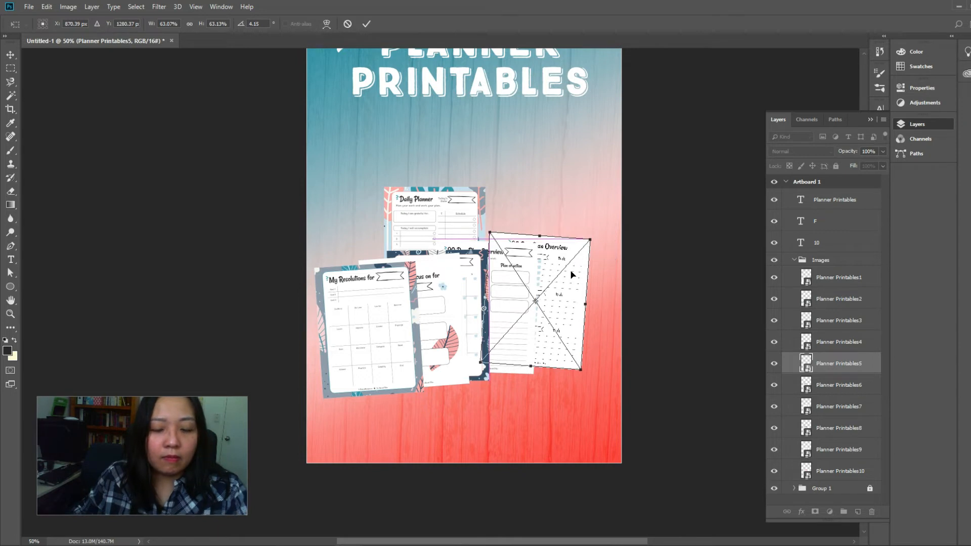
{"action": "key", "text": "Return"}
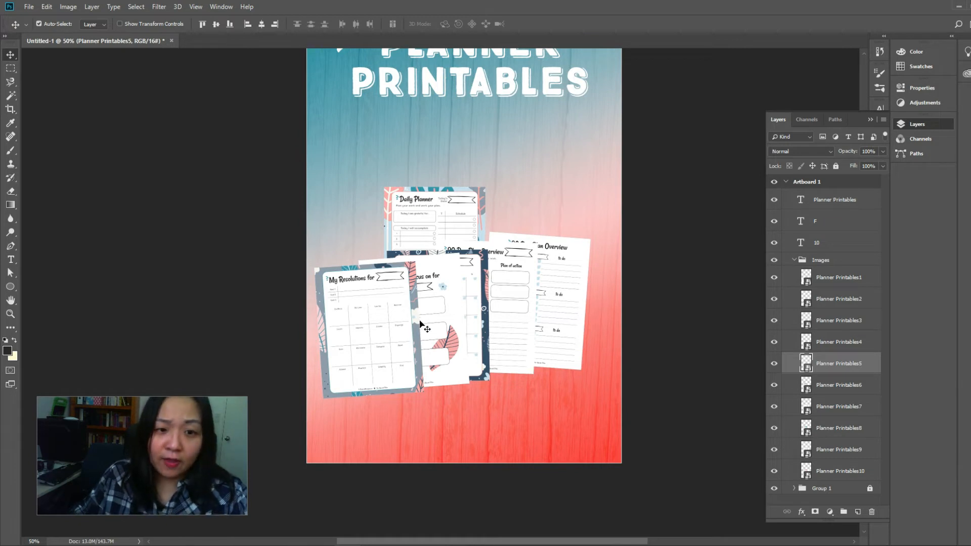
Add a drop shadow to the Planner Printables1 layer with 47% opacity, 15 px distance, a slight spread and 65 px size
{"action": "left_click", "coordinate": [872, 282]}
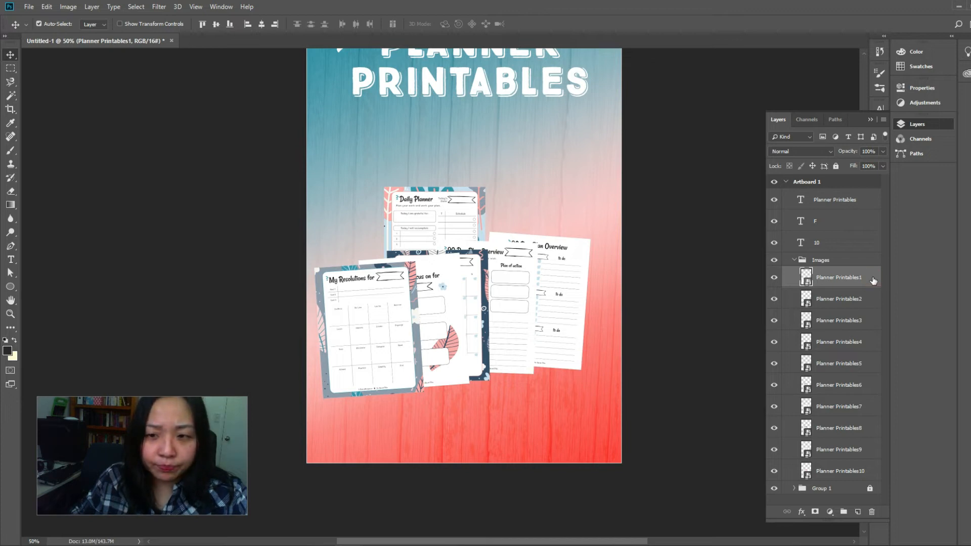
{"action": "double_click", "coordinate": [873, 280]}
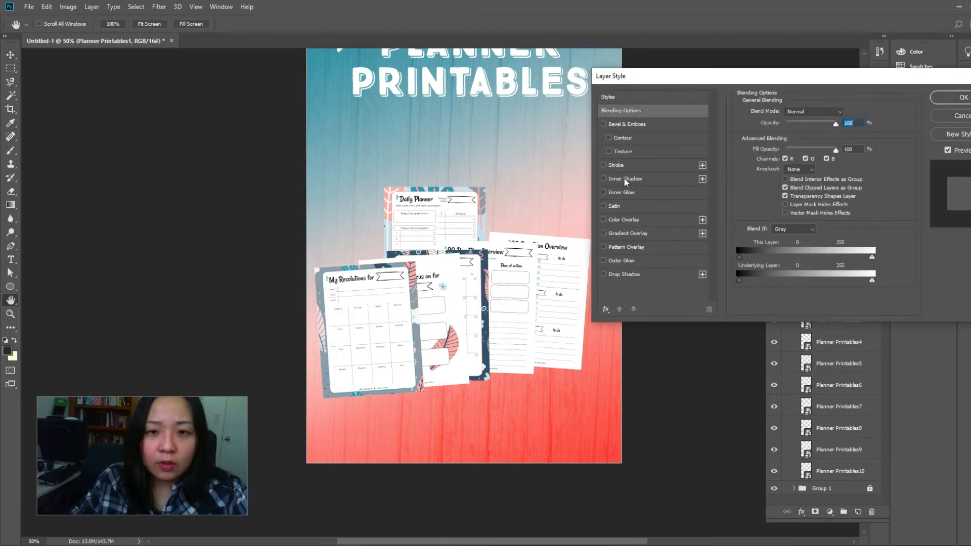
{"action": "left_click", "coordinate": [623, 275]}
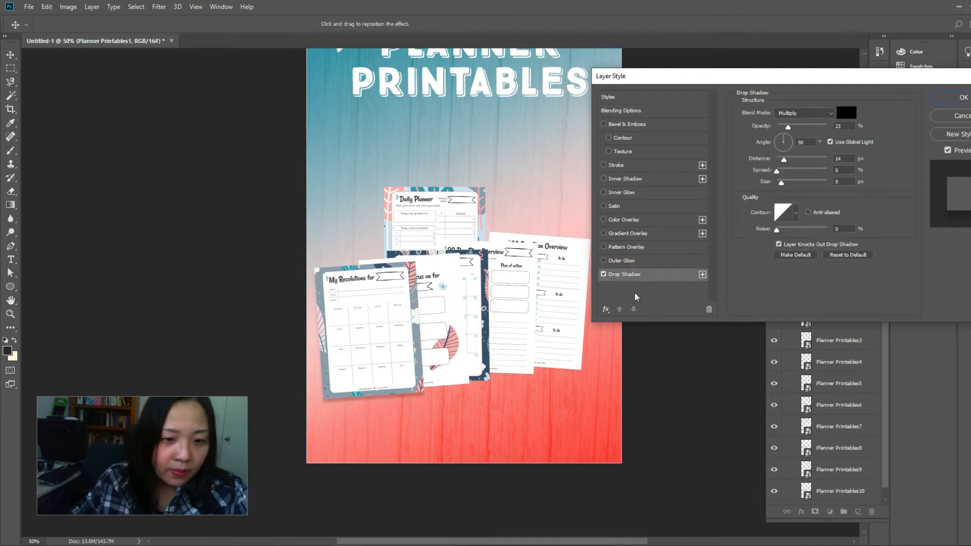
{"action": "left_click_drag", "start_coordinate": [783, 162], "coordinate": [786, 184]}
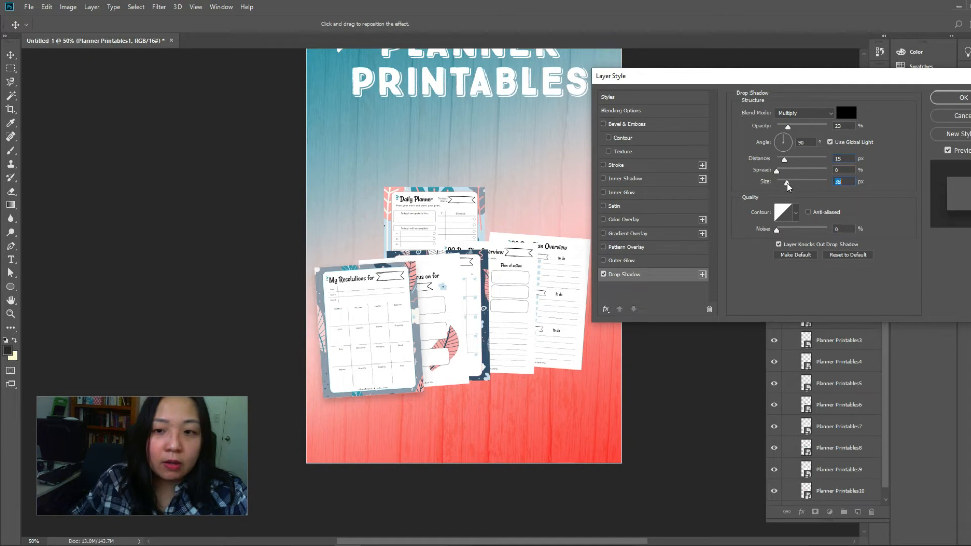
{"action": "left_click_drag", "start_coordinate": [788, 126], "coordinate": [799, 131]}
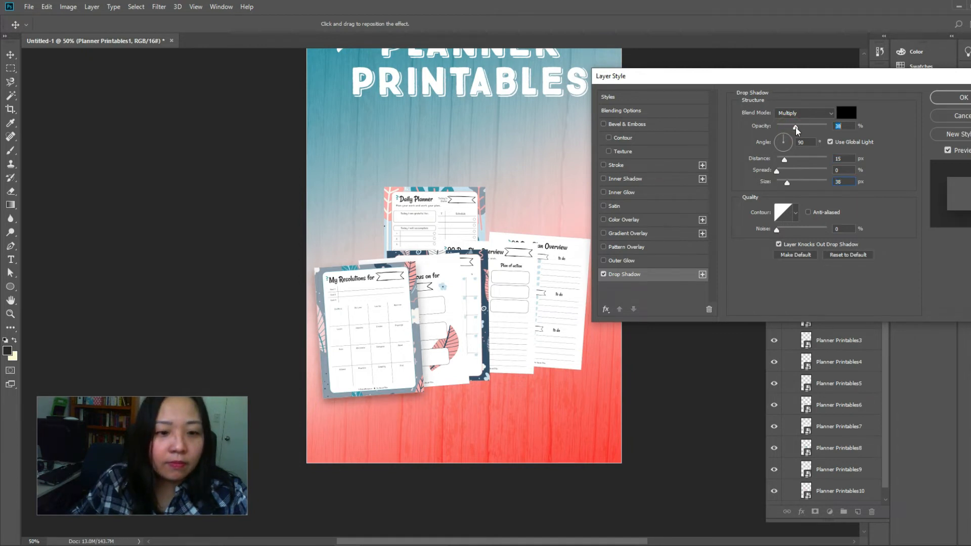
{"action": "left_click_drag", "start_coordinate": [791, 186], "coordinate": [796, 186]}
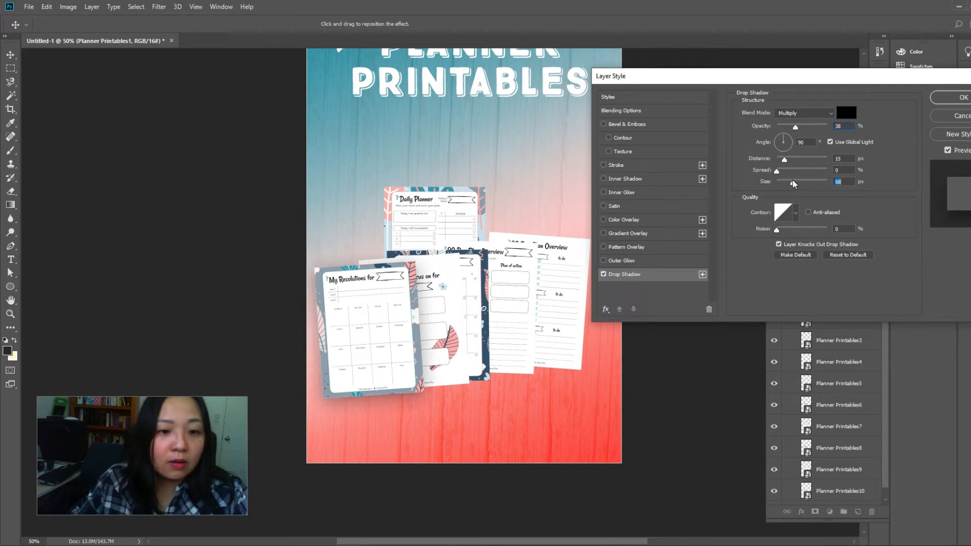
{"action": "left_click_drag", "start_coordinate": [798, 129], "coordinate": [799, 128]}
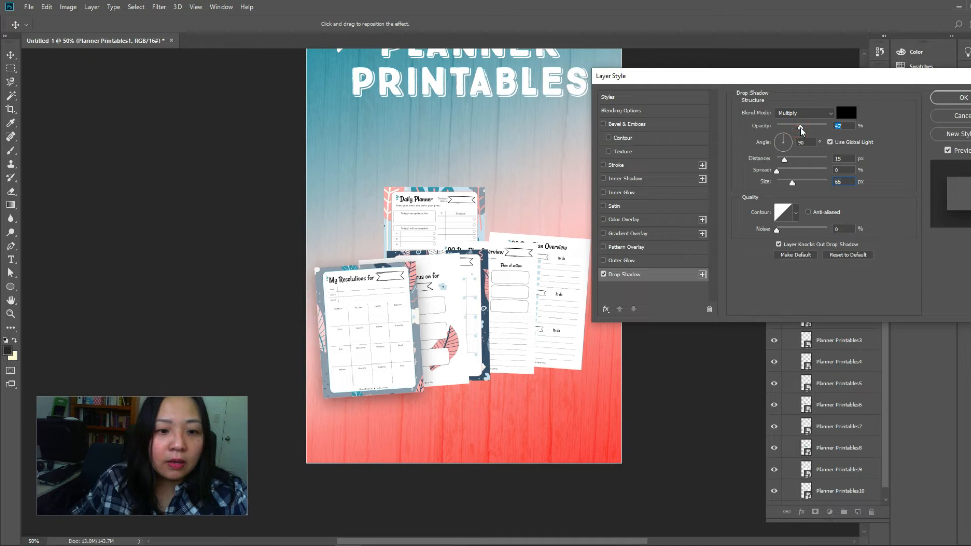
{"action": "left_click_drag", "start_coordinate": [778, 172], "coordinate": [783, 175]}
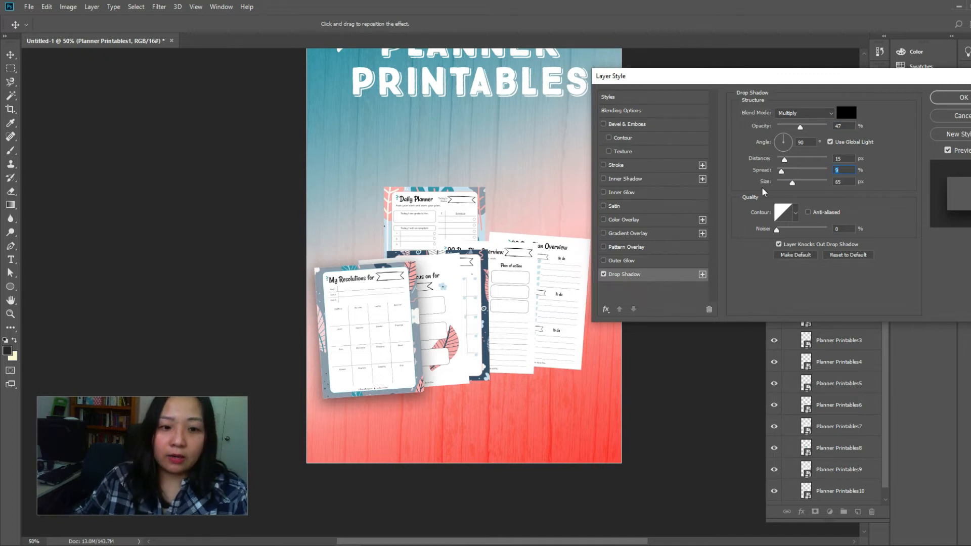
{"action": "left_click", "coordinate": [946, 98]}
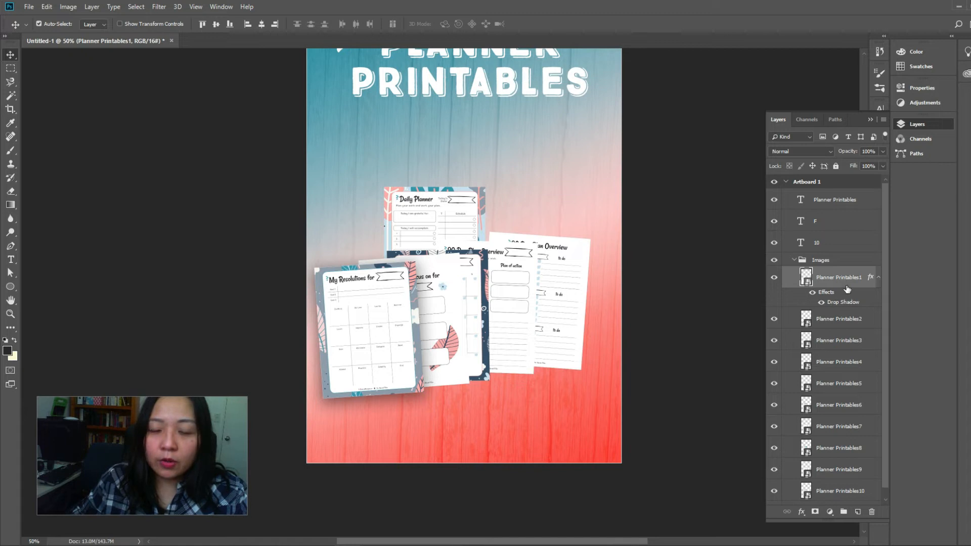
Copy the Planner Printables1 layer style and paste it onto layers Planner Printables2 through Planner Printables10
{"action": "scroll", "coordinate": [850, 317], "scroll_direction": "down", "scroll_amount": 1}
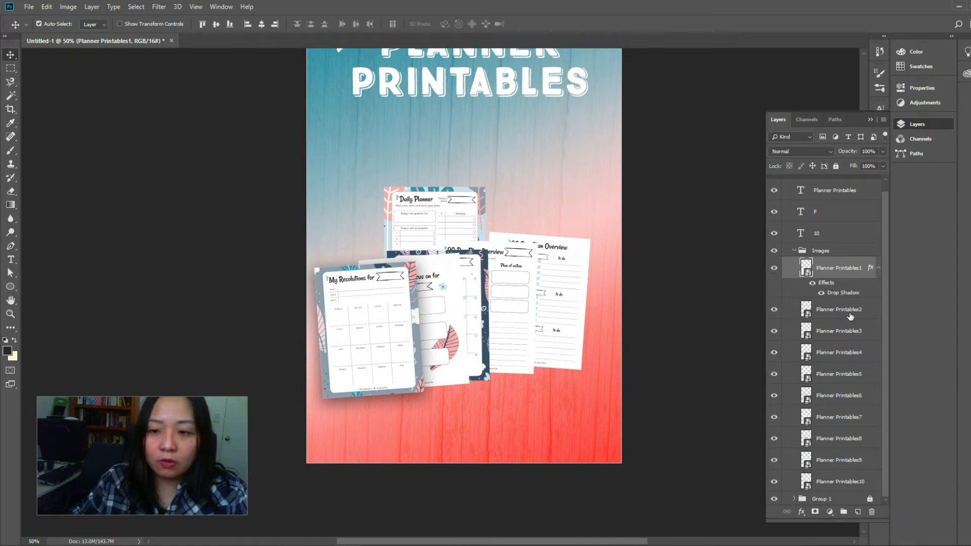
{"action": "right_click", "coordinate": [858, 280]}
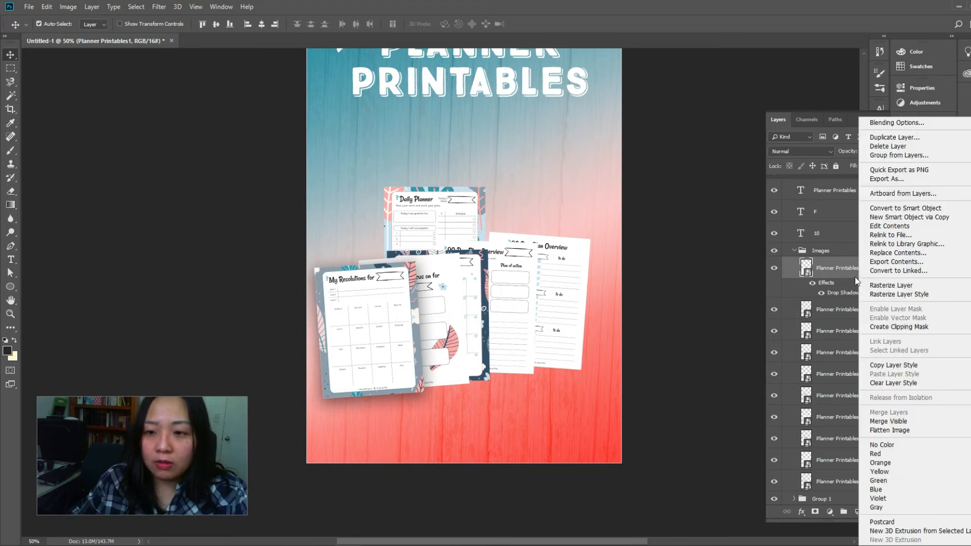
{"action": "left_click", "coordinate": [794, 287]}
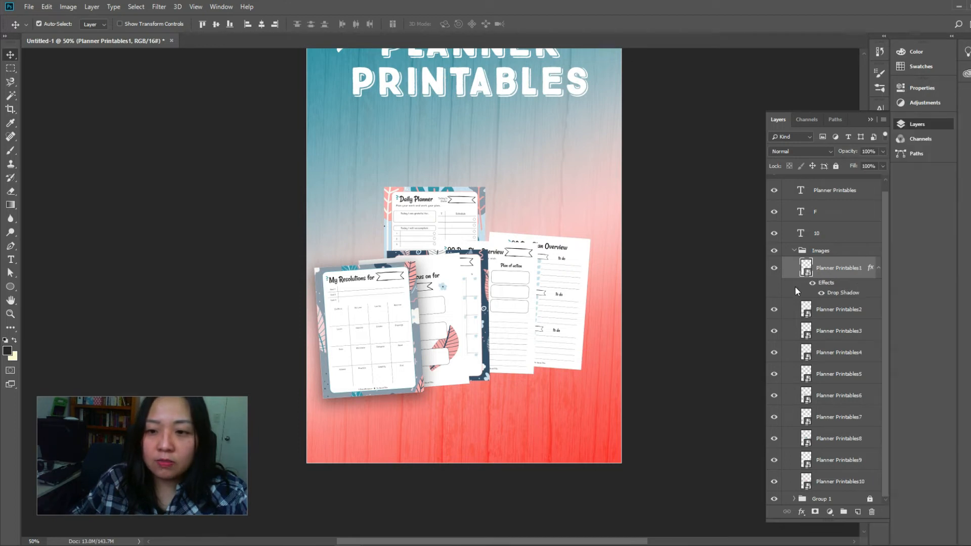
{"action": "right_click", "coordinate": [854, 279]}
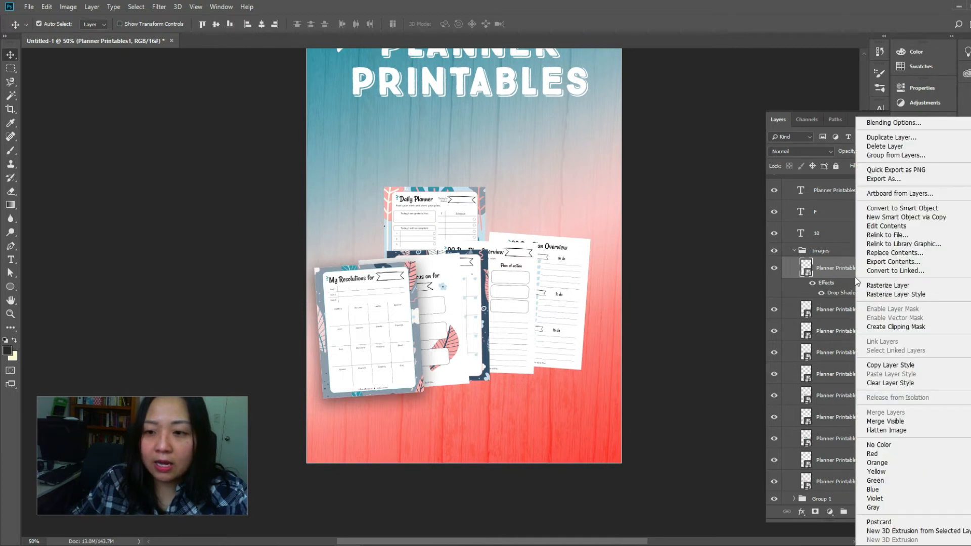
{"action": "left_click", "coordinate": [896, 365]}
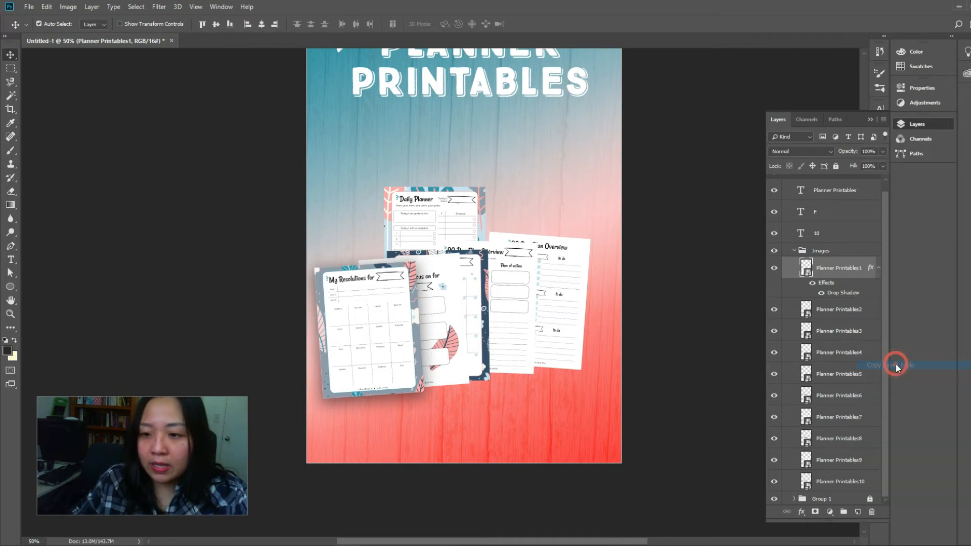
{"action": "left_click", "coordinate": [839, 314]}
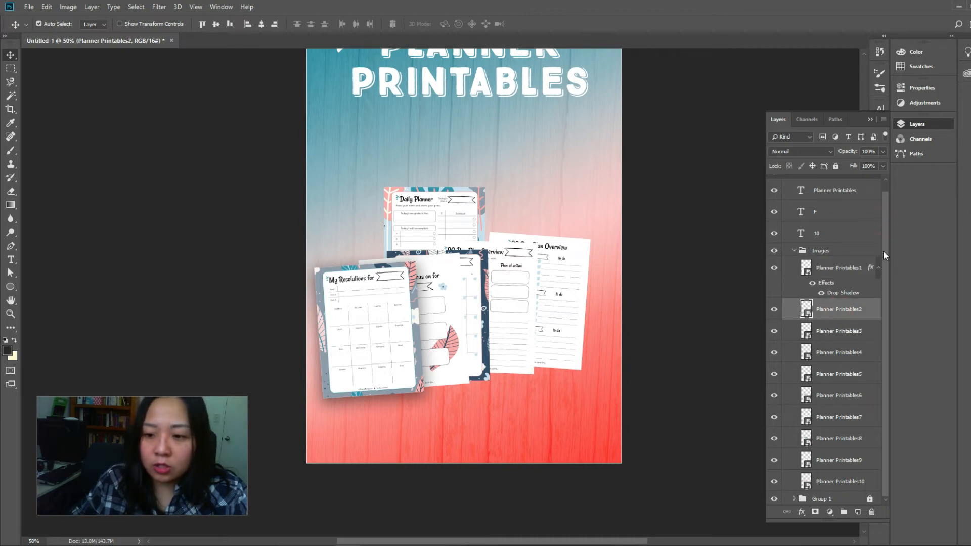
{"action": "left_click", "coordinate": [853, 483], "text": "shift"}
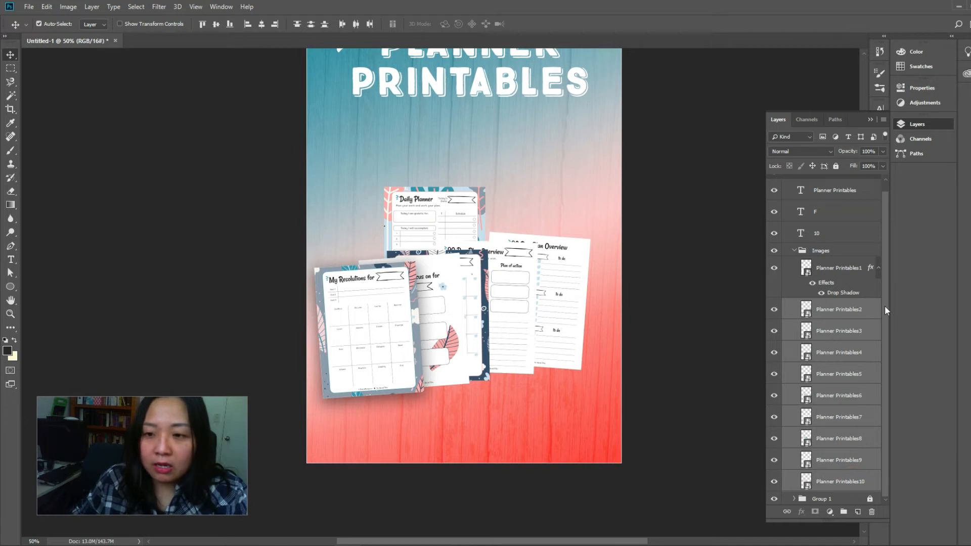
{"action": "right_click", "coordinate": [871, 309]}
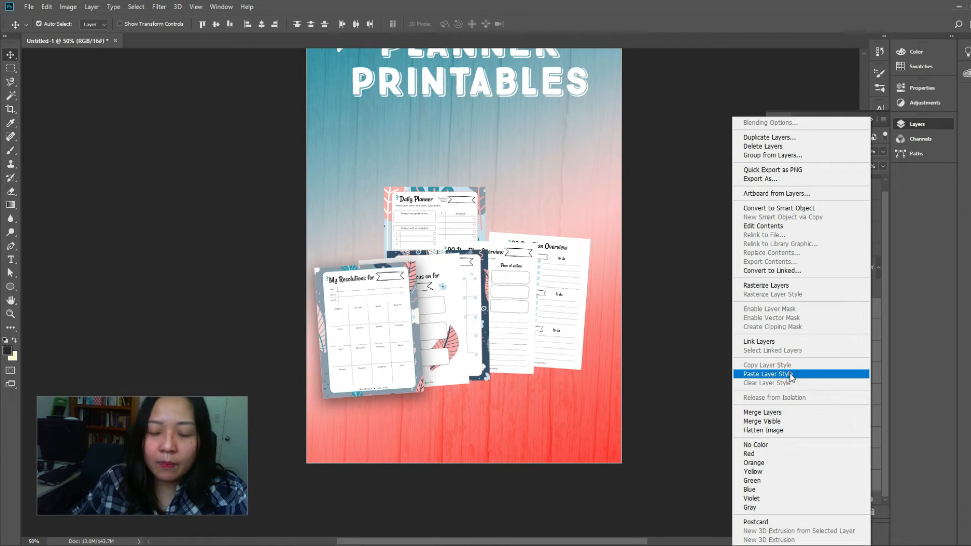
{"action": "left_click", "coordinate": [792, 374]}
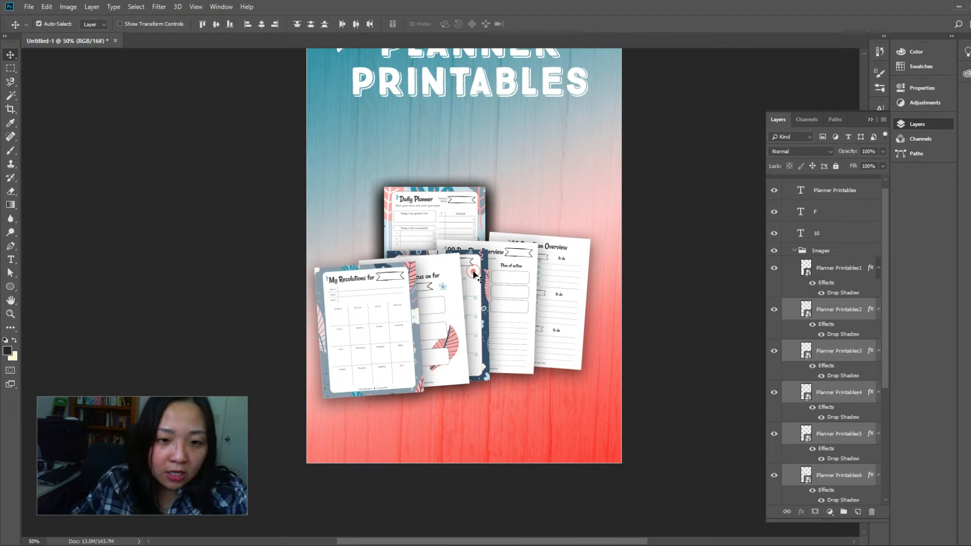
Lower the My Resolutions page slightly and rotate the 3 Things to Focus on page clockwise behind it
{"action": "left_click", "coordinate": [802, 269]}
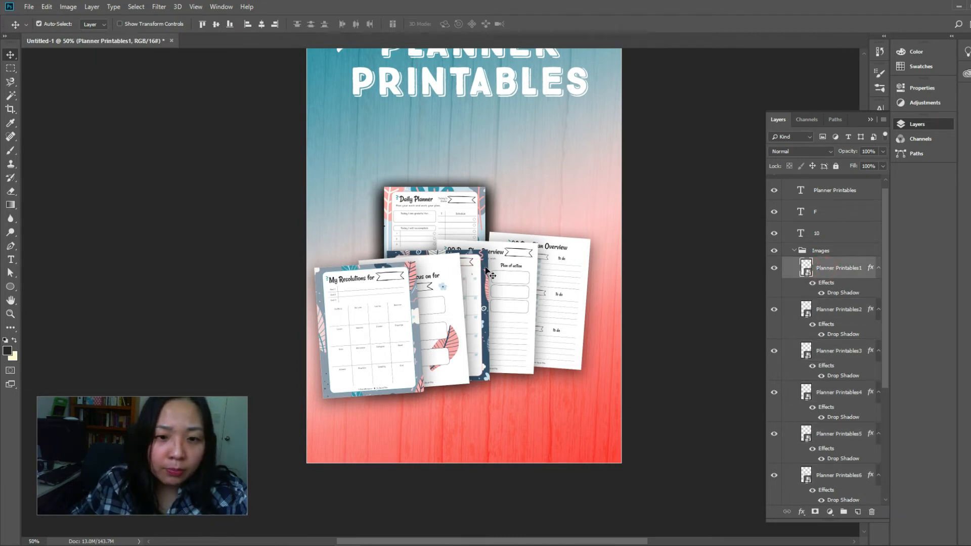
{"action": "left_click_drag", "start_coordinate": [402, 317], "coordinate": [403, 324]}
{"action": "left_click", "coordinate": [460, 314]}
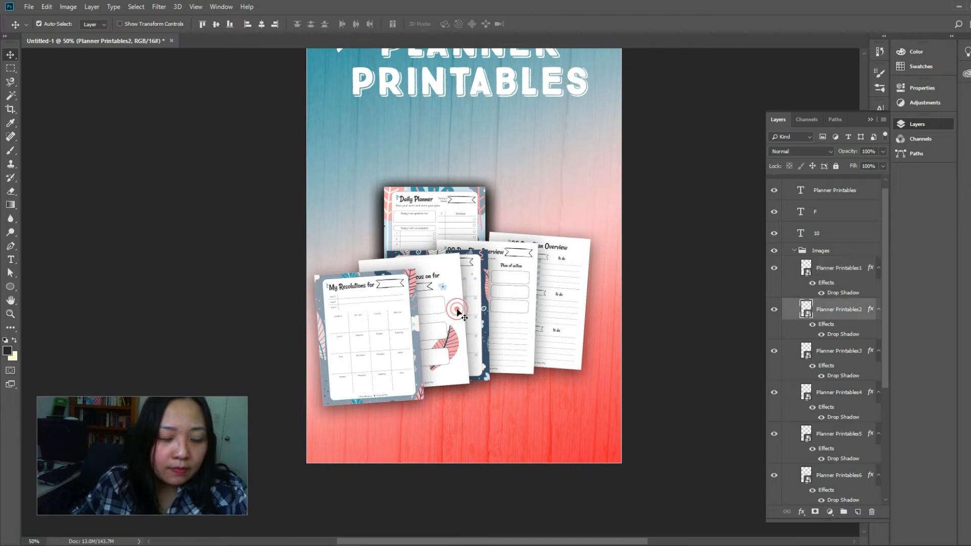
{"action": "key", "text": "ctrl+t"}
{"action": "left_click_drag", "start_coordinate": [479, 289], "coordinate": [482, 293]}
{"action": "key", "text": "Return"}
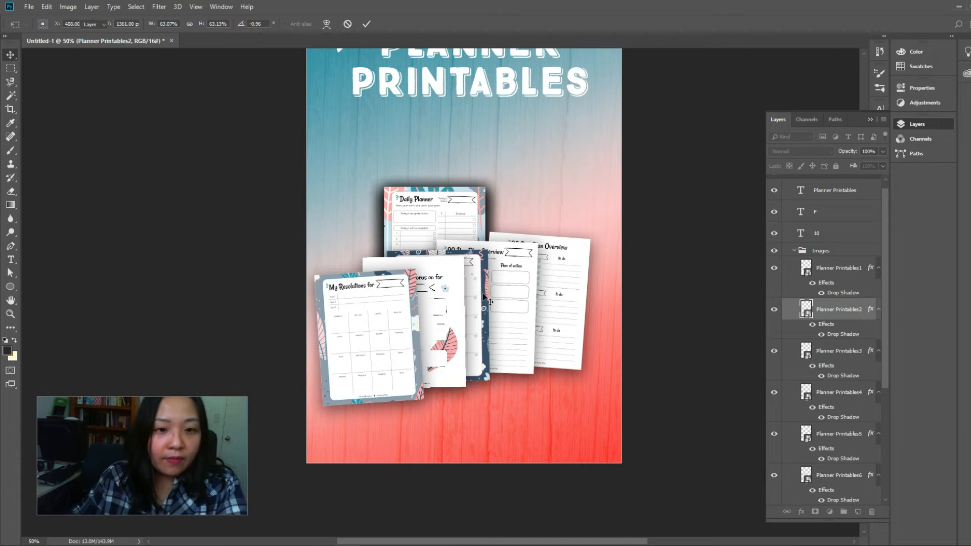
{"action": "left_click_drag", "start_coordinate": [478, 296], "coordinate": [482, 288]}
Rotate the 30 Day Planner and front 90 Day Plan Overview pages clockwise to widen the fan
{"action": "key", "text": "ctrl+t"}
{"action": "left_click_drag", "start_coordinate": [509, 270], "coordinate": [515, 280]}
{"action": "key", "text": "Return"}
{"action": "left_click", "coordinate": [523, 289]}
{"action": "key", "text": "ctrl+t"}
{"action": "left_click_drag", "start_coordinate": [552, 248], "coordinate": [483, 289]}
{"action": "key", "text": "Return"}
Refine the tilt of the 3 Things to Focus on page and rotate the 30 Day Planner page to about 19.4°
{"action": "left_click", "coordinate": [480, 297]}
{"action": "key", "text": "ctrl+t"}
{"action": "key", "text": "Return"}
{"action": "left_click", "coordinate": [445, 288]}
{"action": "key", "text": "ctrl+t"}
{"action": "key", "text": "Return"}
{"action": "key", "text": "ctrl+t"}
{"action": "left_click_drag", "start_coordinate": [509, 261], "coordinate": [516, 273]}
{"action": "key", "text": "Return"}
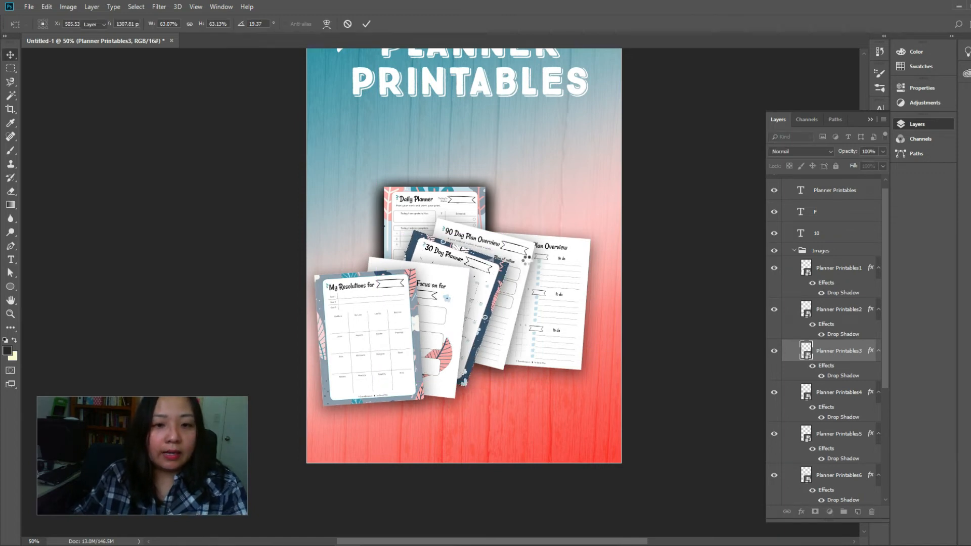
Rotate the front 90 Day Plan Overview page further clockwise so it fans out beyond the 30 Day Planner page
{"action": "left_click", "coordinate": [524, 256]}
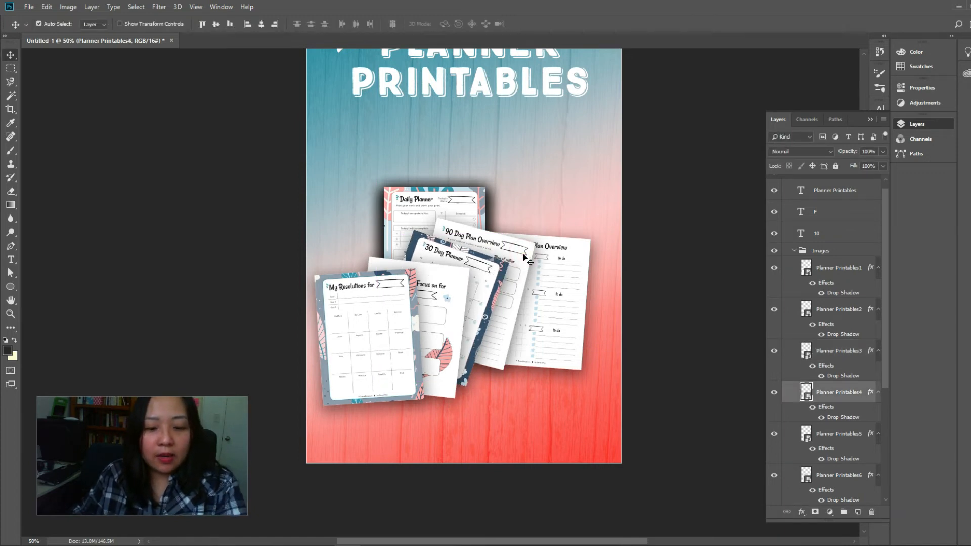
{"action": "key", "text": "ctrl+t"}
{"action": "left_click_drag", "start_coordinate": [545, 243], "coordinate": [550, 277]}
{"action": "key", "text": "Return"}
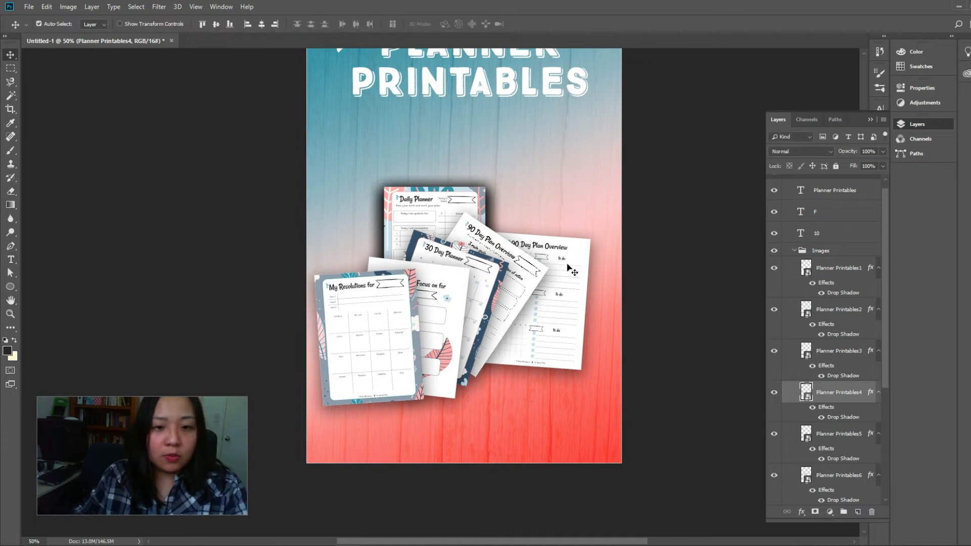
Rotate the rear 90 Day Plan Overview page steeply clockwise and move it left behind the front one
{"action": "left_click", "coordinate": [569, 268]}
{"action": "key", "text": "ctrl+t"}
{"action": "left_click_drag", "start_coordinate": [615, 300], "coordinate": [614, 284]}
{"action": "left_click_drag", "start_coordinate": [567, 307], "coordinate": [528, 302]}
{"action": "left_click_drag", "start_coordinate": [598, 279], "coordinate": [595, 288]}
{"action": "key", "text": "Return"}
Move the My Resolutions page down and right over the fan's base and tilt it slightly more counterclockwise
{"action": "left_click_drag", "start_coordinate": [395, 333], "coordinate": [416, 347]}
{"action": "key", "text": "ctrl"}
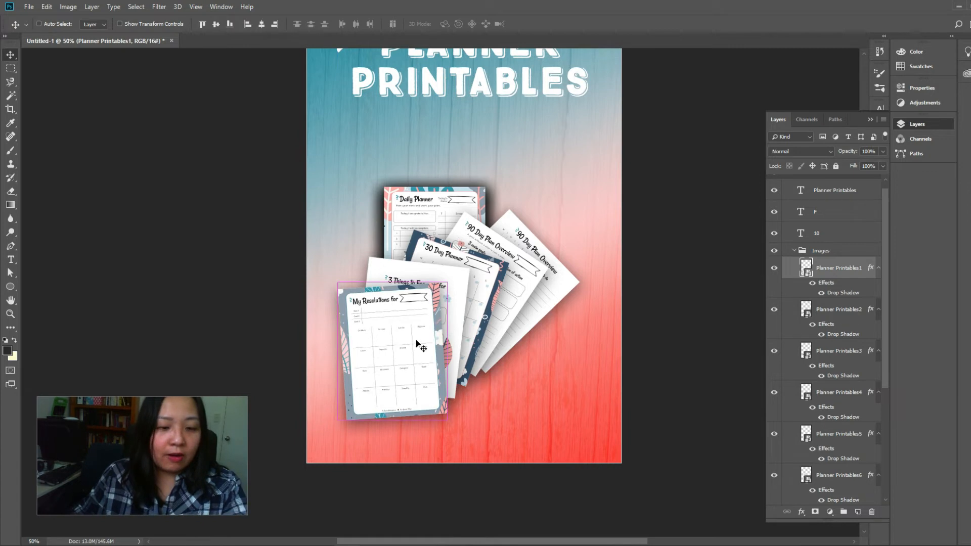
{"action": "key", "text": "ctrl+t"}
{"action": "mouse_move", "coordinate": [458, 278]}
{"action": "left_mouse_down"}
{"action": "mouse_move", "coordinate": [457, 292]}
{"action": "mouse_move", "coordinate": [459, 276]}
{"action": "left_mouse_up"}
{"action": "key", "text": "Return"}
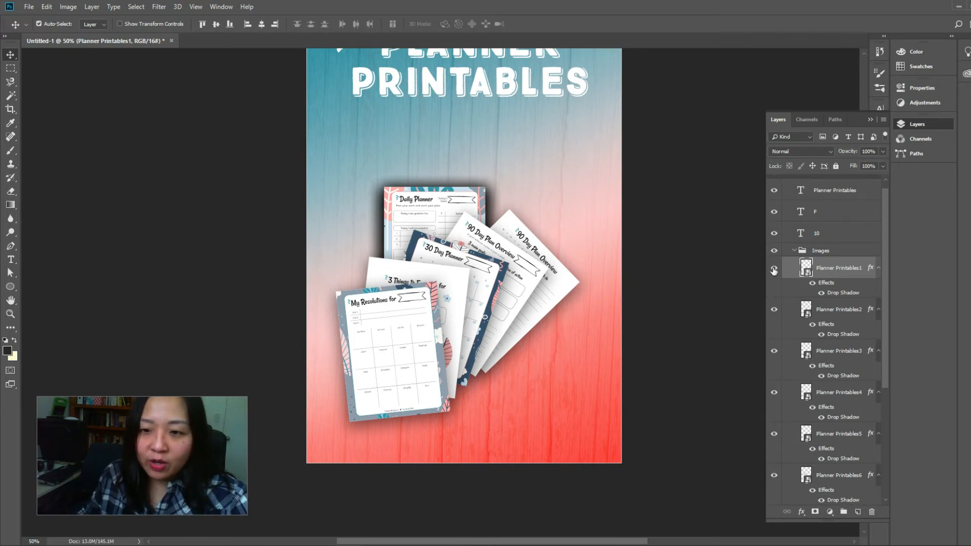
Select layers Planner Printables1 through Planner Printables5 and move the five-page fan together toward the artboard's lower right
{"action": "left_click", "coordinate": [774, 433]}
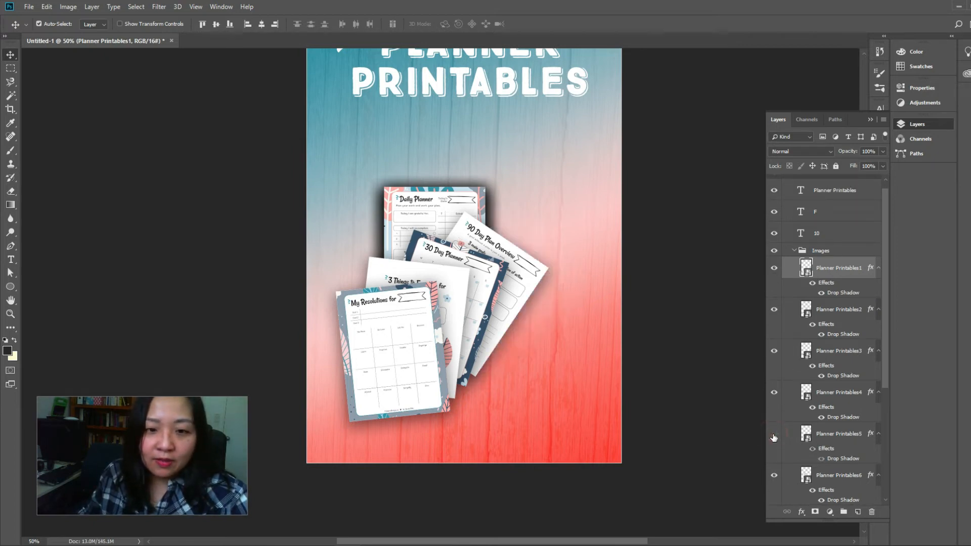
{"action": "left_click", "coordinate": [815, 433]}
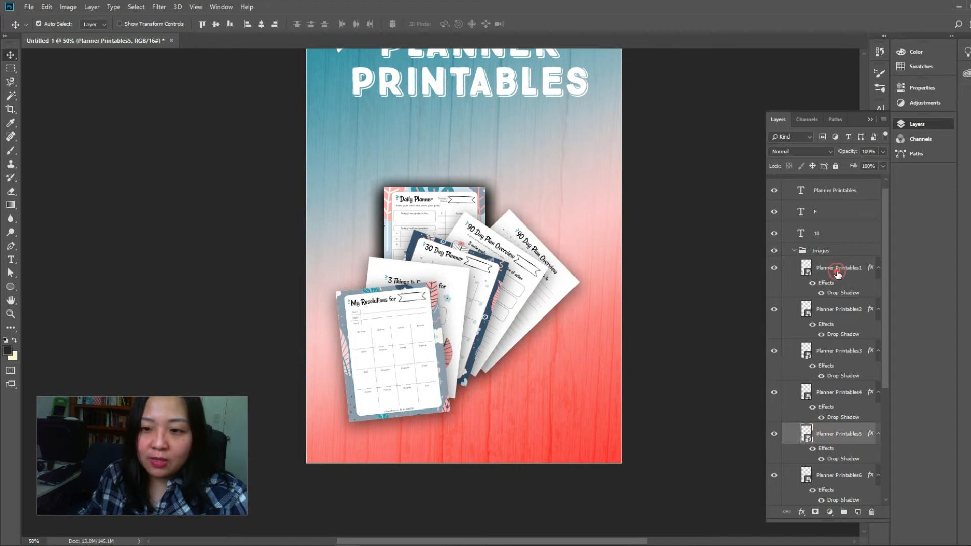
{"action": "left_click", "coordinate": [838, 274], "text": "shift"}
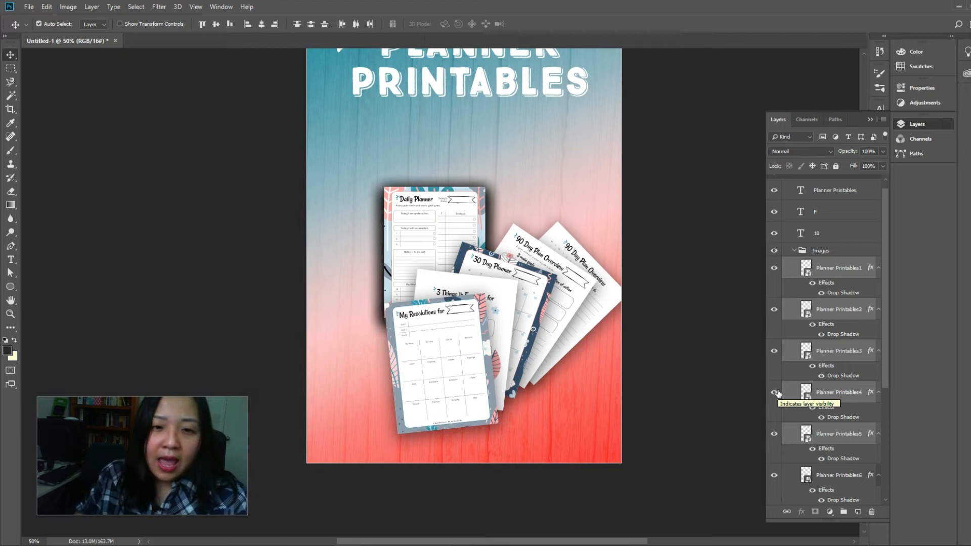
{"action": "scroll", "coordinate": [599, 337], "scroll_direction": "up", "scroll_amount": 3}
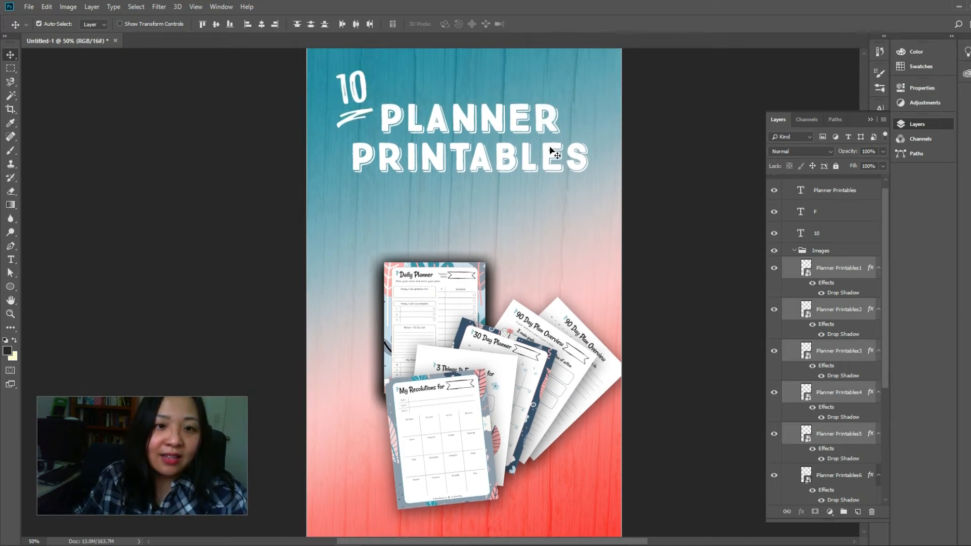
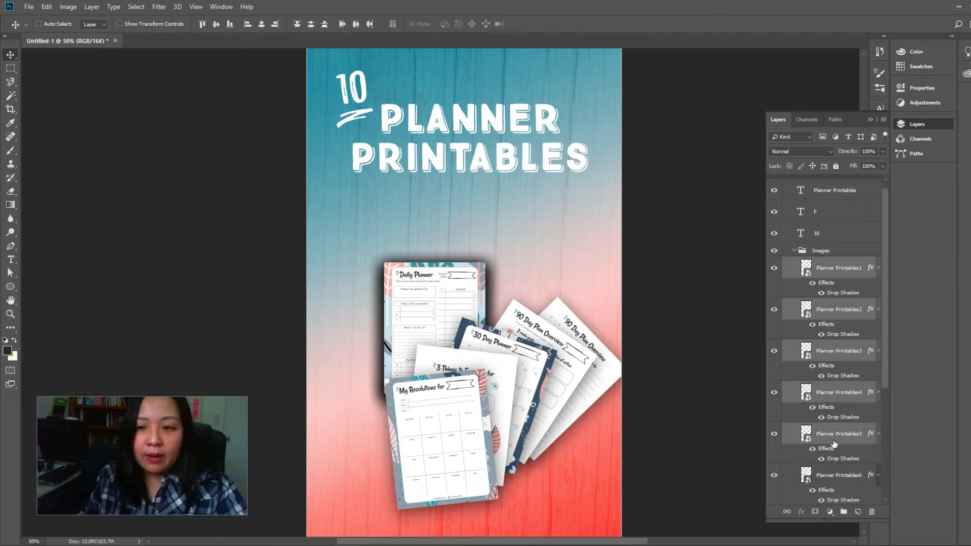
Group the five selected layers Planner Printables1 through Planner Printables5 and lock the new group
{"action": "key", "text": "ctrl+g"}
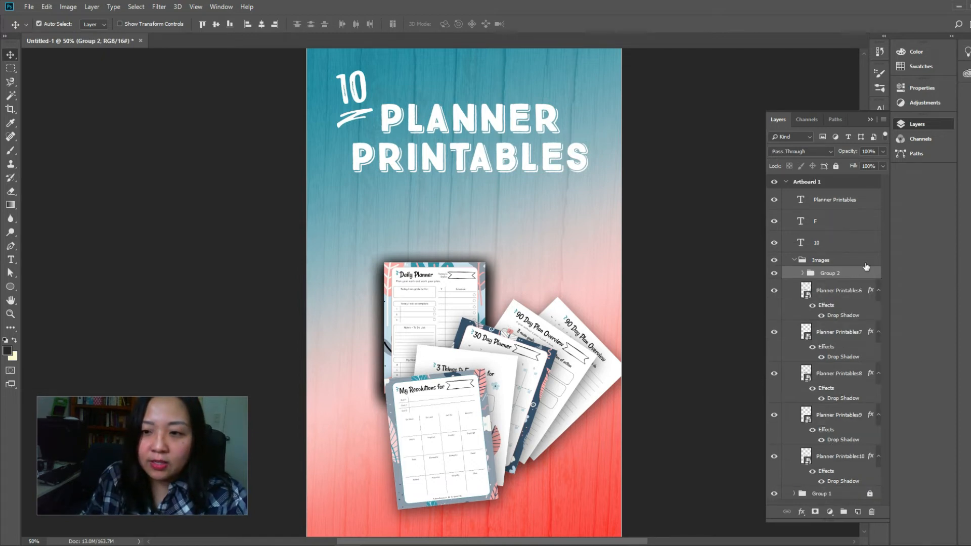
{"action": "left_click", "coordinate": [836, 166]}
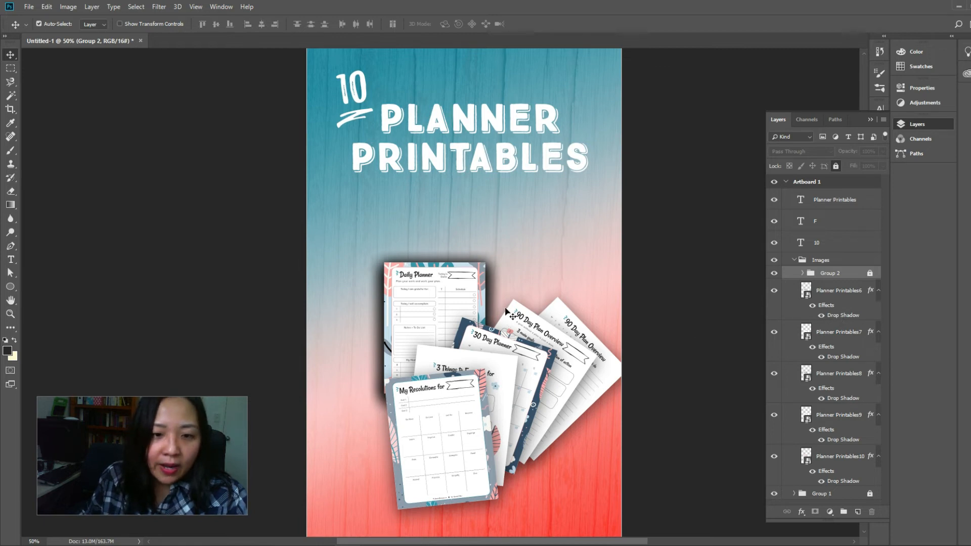
Move the Daily Planner page, layer Planner Printables6, left to about X 233 px, Y 1111 px at the artboard's left edge
{"action": "left_click", "coordinate": [827, 298]}
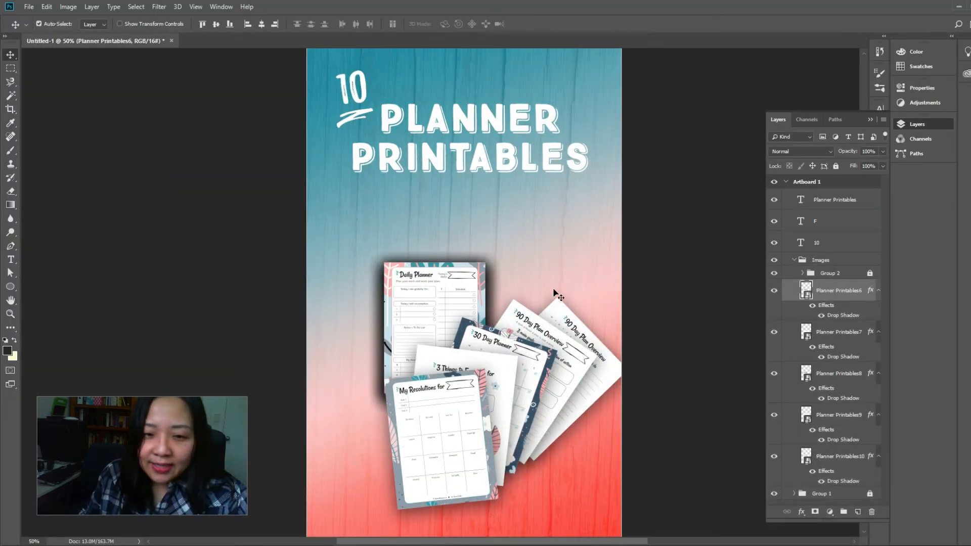
{"action": "left_click", "coordinate": [840, 337]}
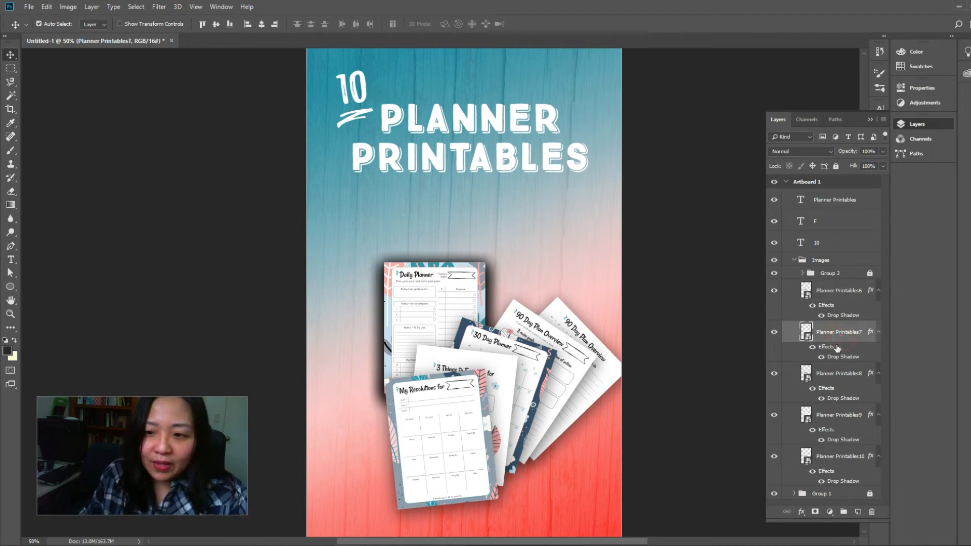
{"action": "left_click", "coordinate": [820, 287]}
{"action": "left_click_drag", "start_coordinate": [463, 303], "coordinate": [392, 302]}
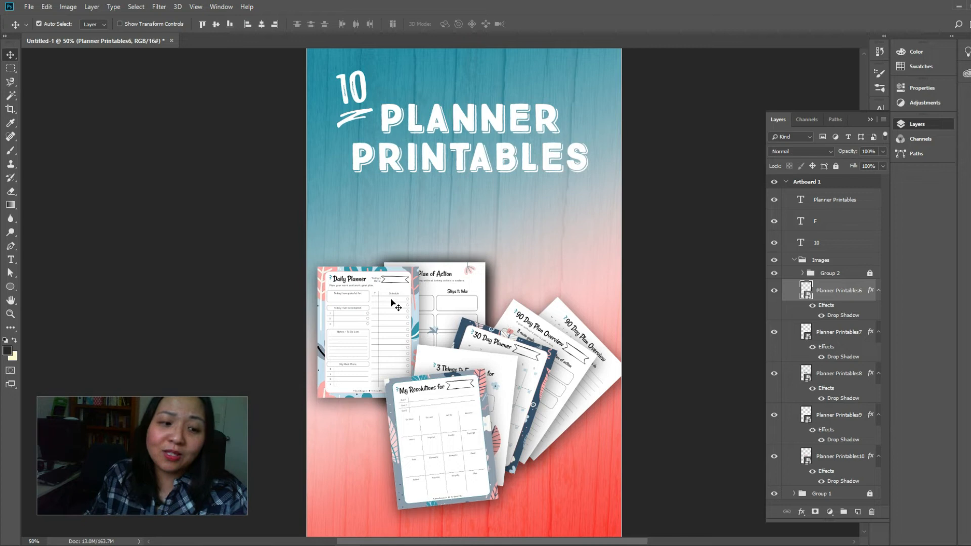
Move the Plan of Action page, layer Planner Printables7, up and left behind Daily Planner to about X 352 px, Y 938 px
{"action": "left_click", "coordinate": [823, 333]}
{"action": "left_click_drag", "start_coordinate": [451, 291], "coordinate": [415, 250]}
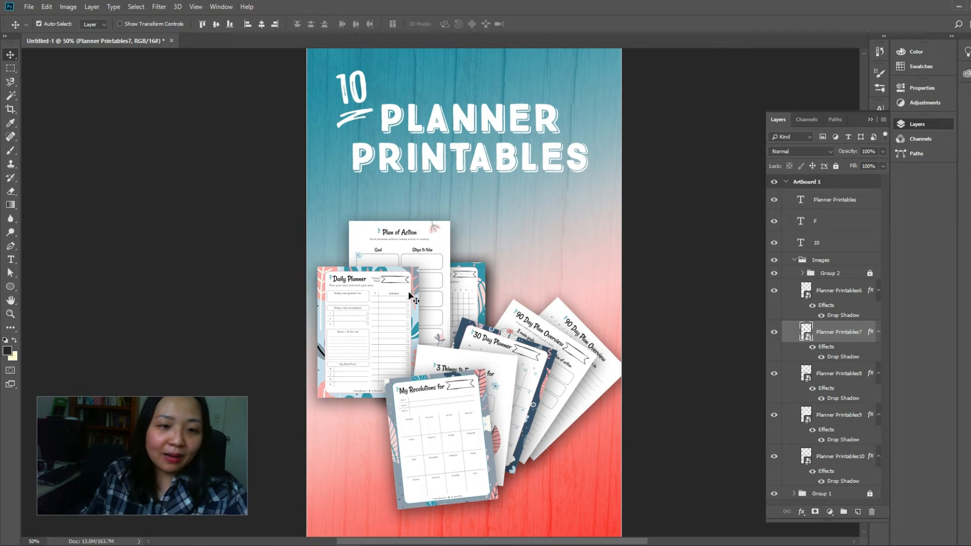
{"action": "key", "text": "ctrl+t"}
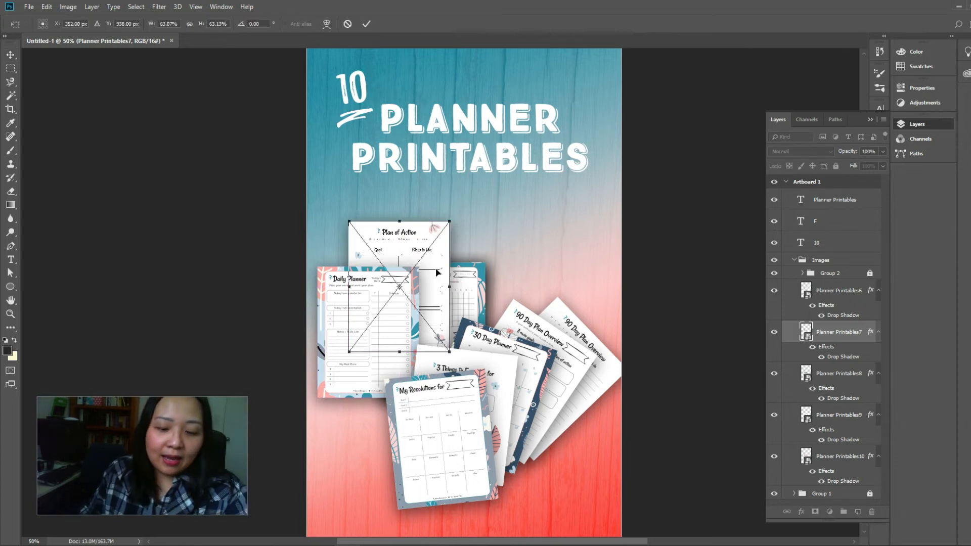
{"action": "key", "text": "Return"}
Rotate the Daily Planner page counterclockwise by about 14 degrees
{"action": "left_click", "coordinate": [406, 292]}
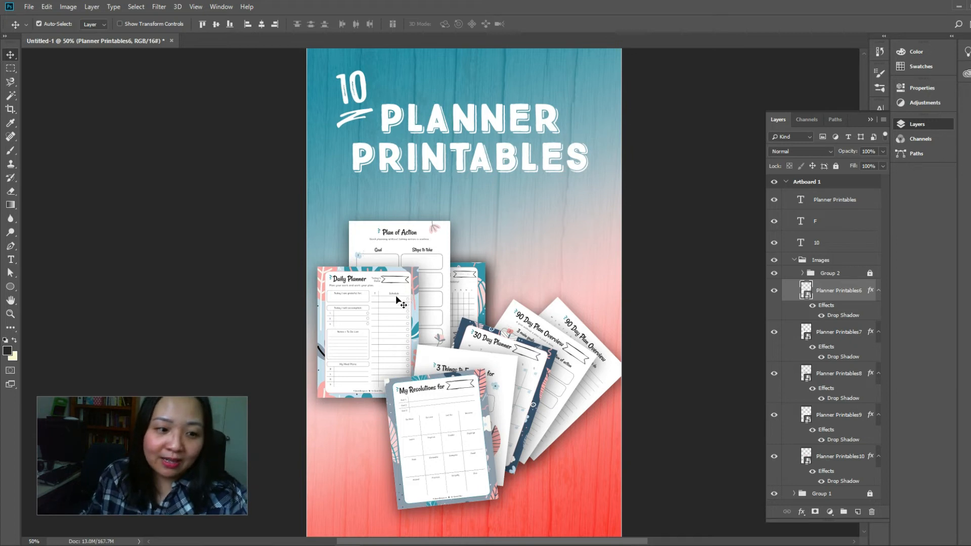
{"action": "key", "text": "ctrl+t"}
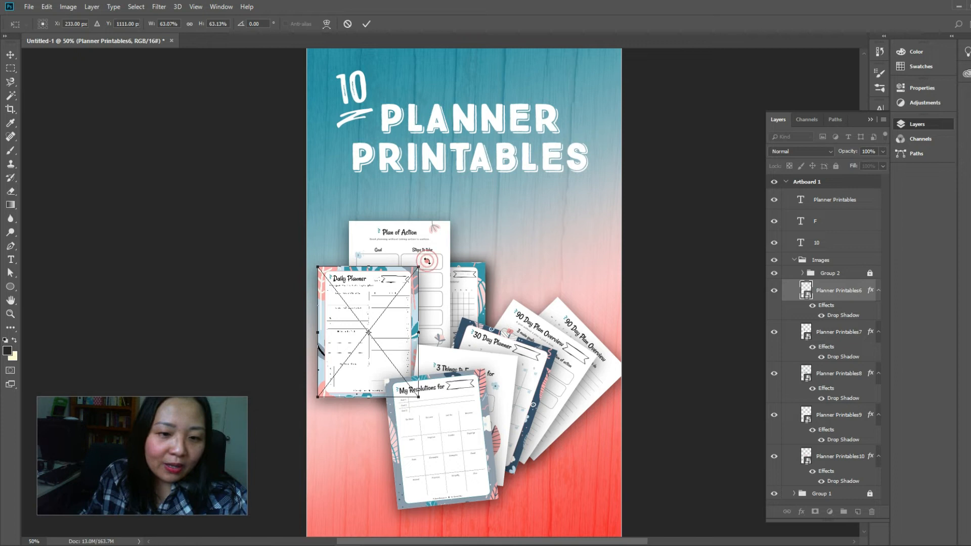
{"action": "left_click_drag", "start_coordinate": [427, 256], "coordinate": [402, 220]}
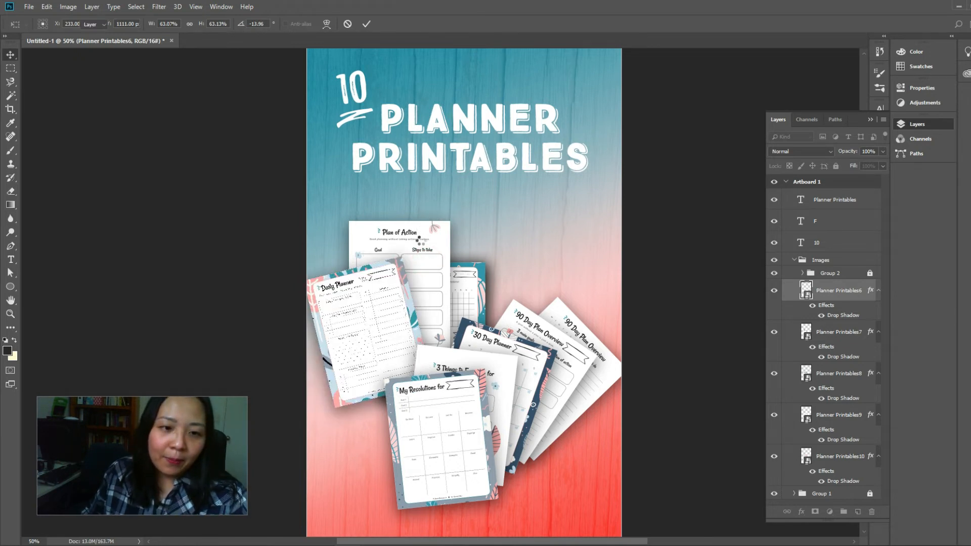
{"action": "key", "text": "Return"}
Tilt Plan of Action slightly clockwise and place 6 Daily Success Habits behind it, rotated about 17 degrees clockwise at about X 462 px, Y 861 px
{"action": "left_click", "coordinate": [421, 251]}
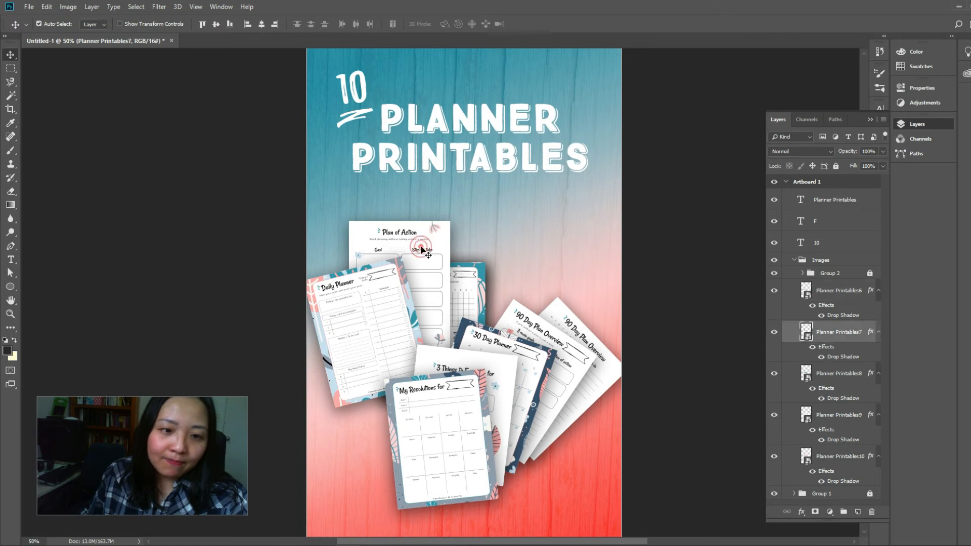
{"action": "key", "text": "ctrl"}
{"action": "key", "text": "ctrl+t"}
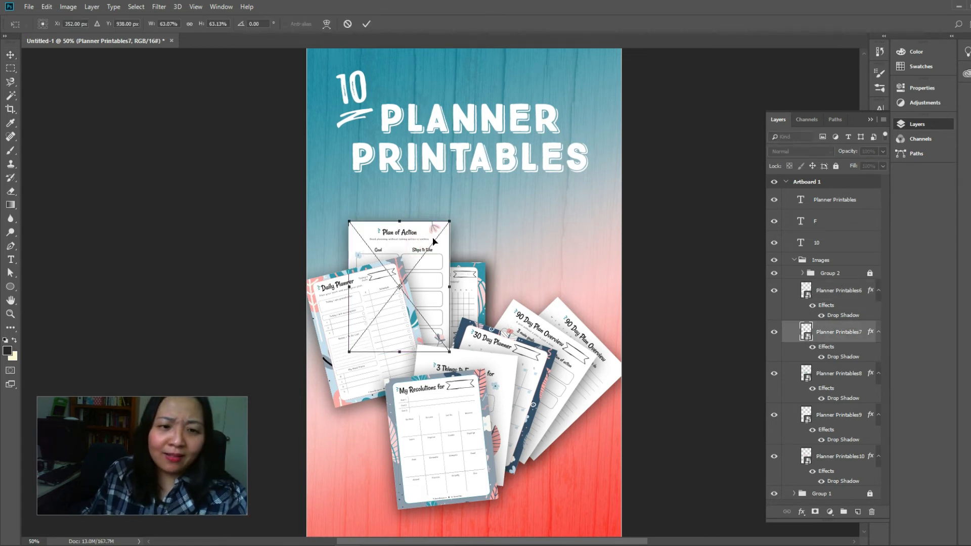
{"action": "left_click_drag", "start_coordinate": [449, 200], "coordinate": [503, 232]}
{"action": "key", "text": "Return"}
{"action": "key", "text": "ctrl+t"}
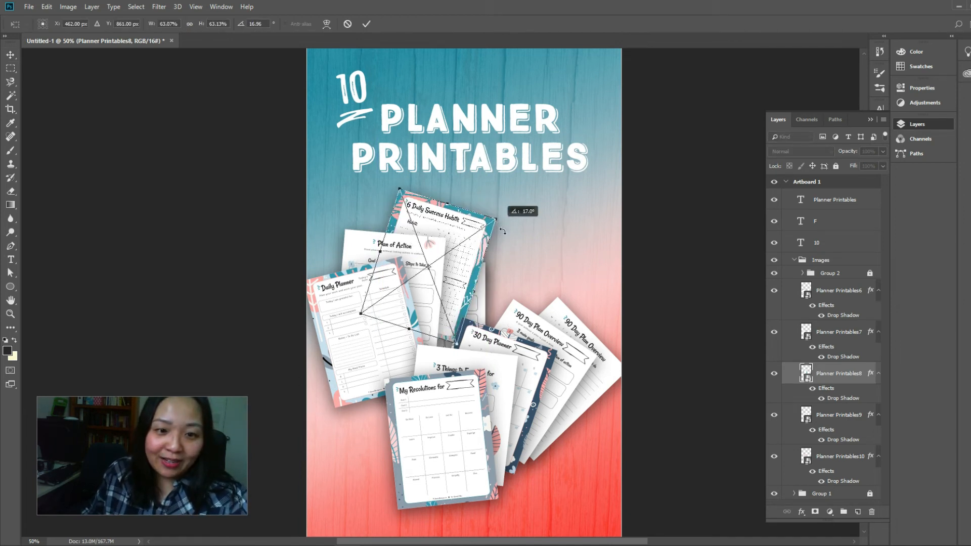
{"action": "key", "text": "Return"}
Move Extra Income Ideas up over the title's right end and fan Overcoming Obstacles out clockwise behind 6 Daily Success Habits
{"action": "left_click_drag", "start_coordinate": [483, 313], "coordinate": [607, 192]}
{"action": "left_click_drag", "start_coordinate": [468, 205], "coordinate": [552, 241]}
{"action": "key", "text": "ctrl+t"}
{"action": "key", "text": "Return"}
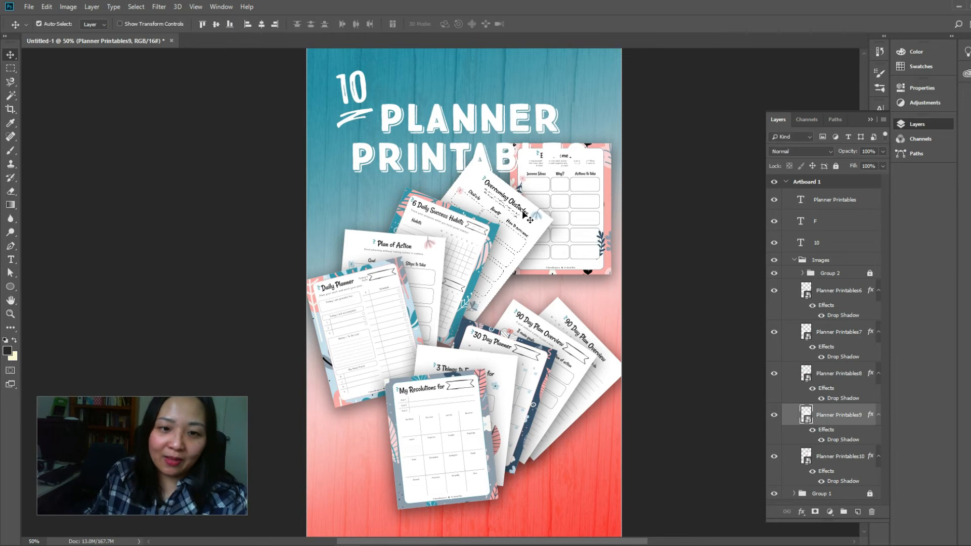
{"action": "left_click_drag", "start_coordinate": [530, 220], "coordinate": [513, 230]}
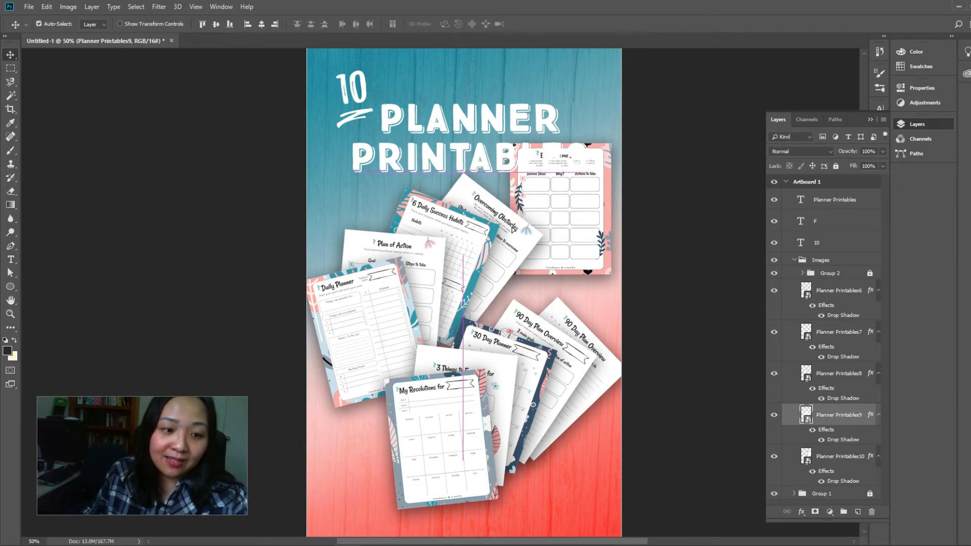
Place the Extra Income Ideas page behind Overcoming Obstacles at about X 735 px, Y 807 px, rotated about 52 degrees clockwise
{"action": "left_click", "coordinate": [558, 213]}
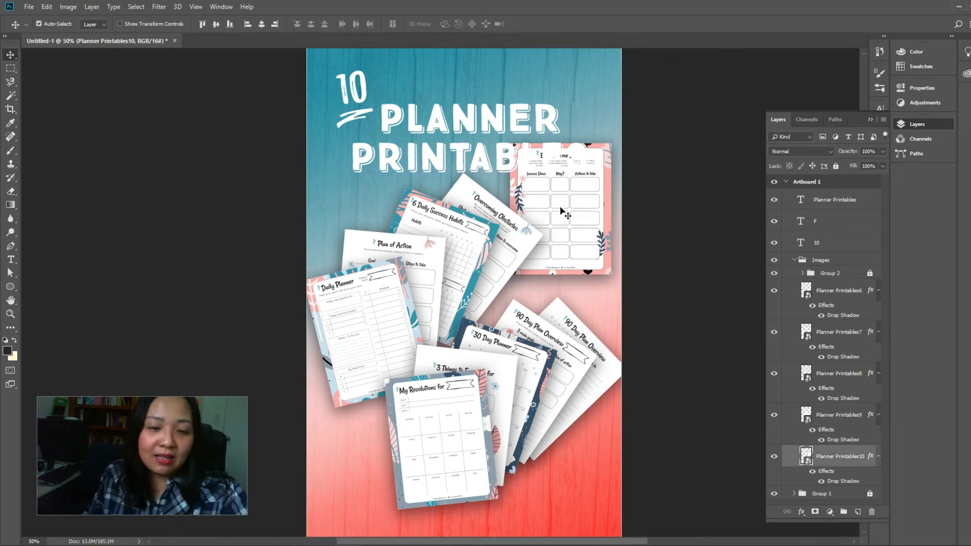
{"action": "left_click_drag", "start_coordinate": [561, 212], "coordinate": [543, 246]}
{"action": "key", "text": "ctrl+t"}
{"action": "left_click_drag", "start_coordinate": [603, 217], "coordinate": [617, 231]}
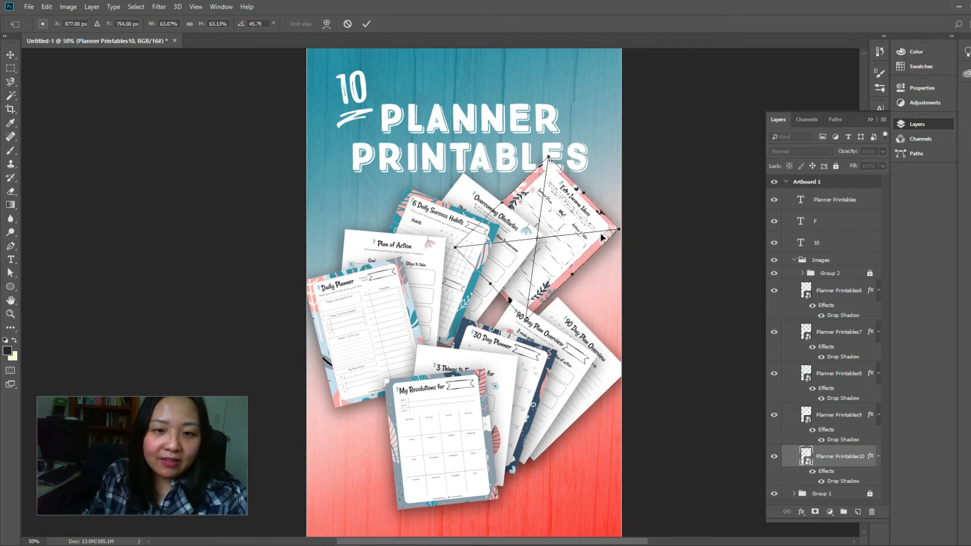
{"action": "left_click_drag", "start_coordinate": [548, 262], "coordinate": [593, 251]}
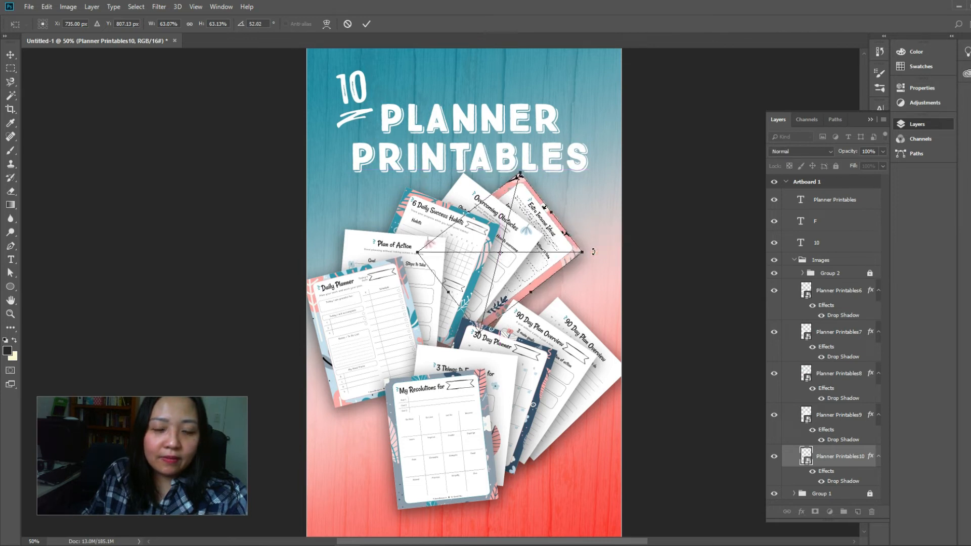
{"action": "key", "text": "Return"}
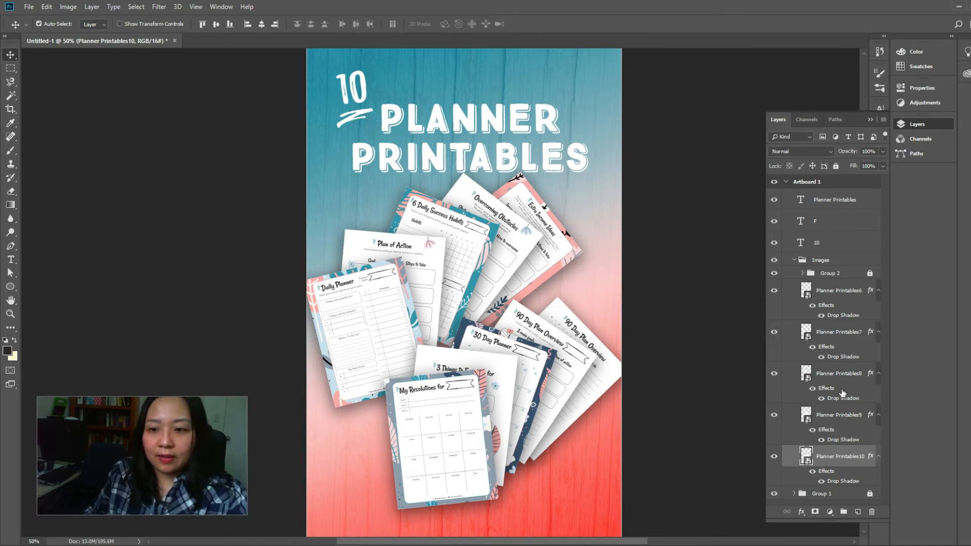
Rotate the Extra Income Ideas page slightly further clockwise to about 55 degrees
{"action": "left_click", "coordinate": [817, 291]}
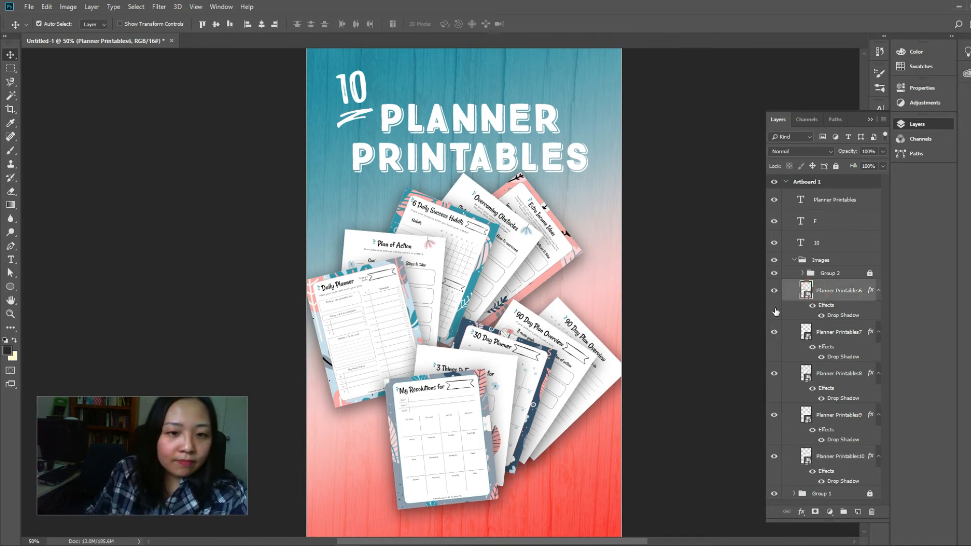
{"action": "left_click", "coordinate": [556, 250]}
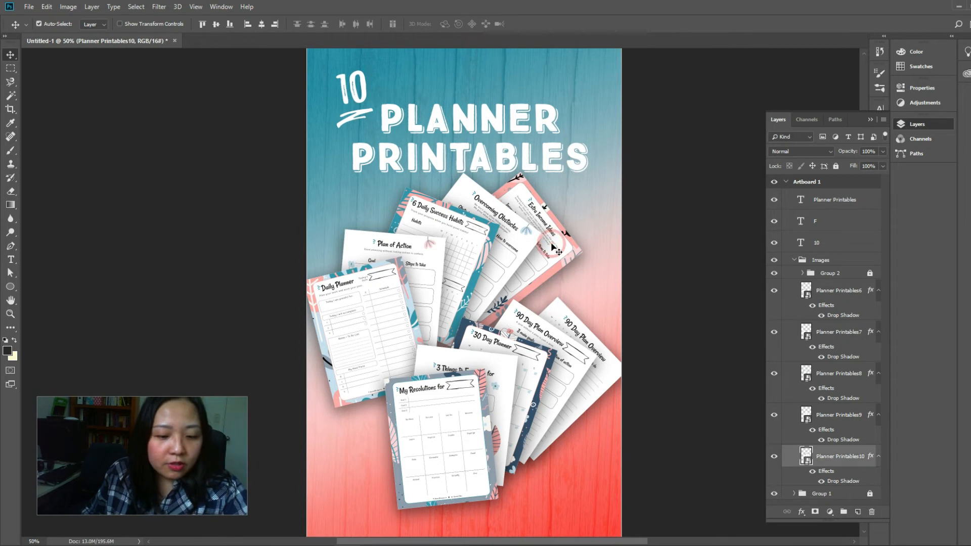
{"action": "key", "text": "ctrl+t"}
{"action": "left_click_drag", "start_coordinate": [597, 260], "coordinate": [602, 267]}
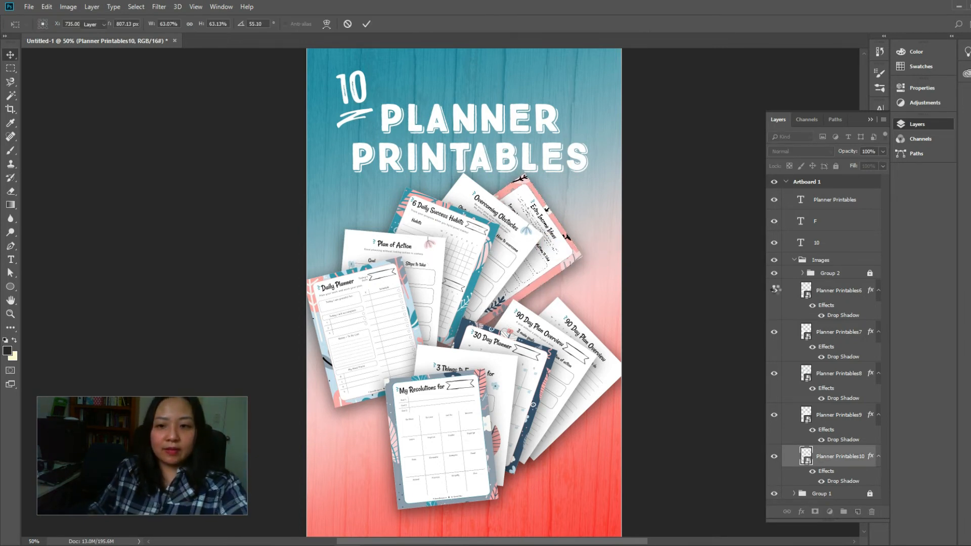
Group layers Planner Printables6 through Planner Printables10 within the Images group and collapse the new group
{"action": "left_click", "coordinate": [808, 292]}
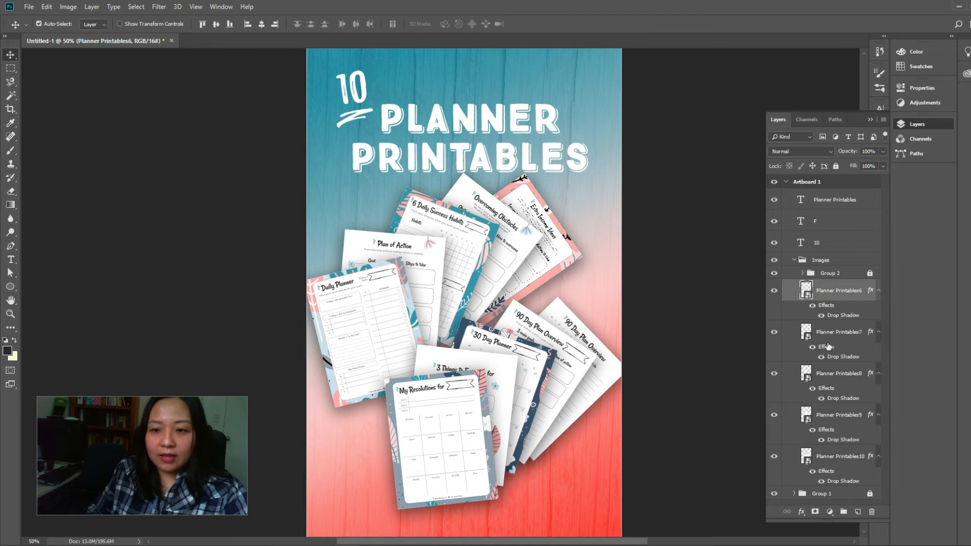
{"action": "left_click", "coordinate": [832, 462], "text": "shift"}
{"action": "key", "text": "ctrl+g"}
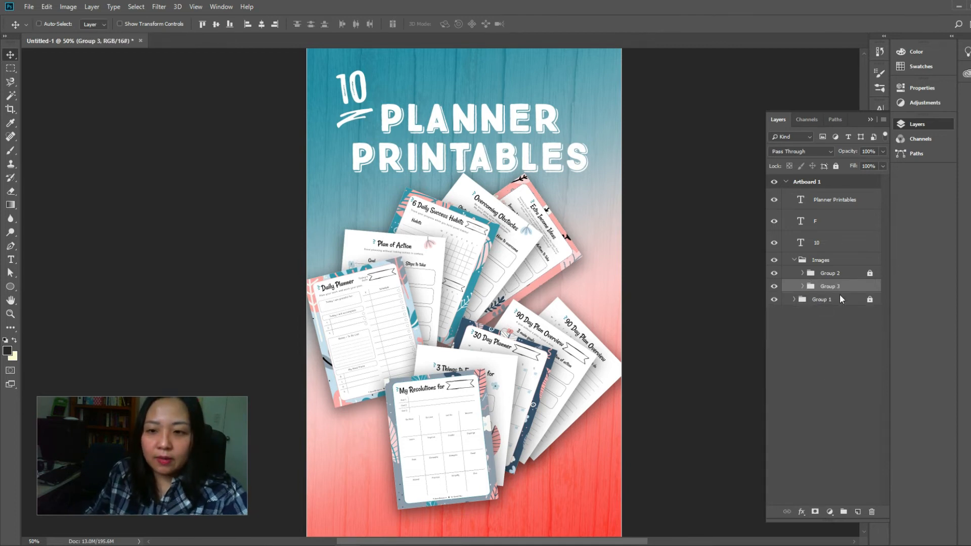
{"action": "left_click", "coordinate": [541, 261]}
{"action": "left_click", "coordinate": [831, 287]}
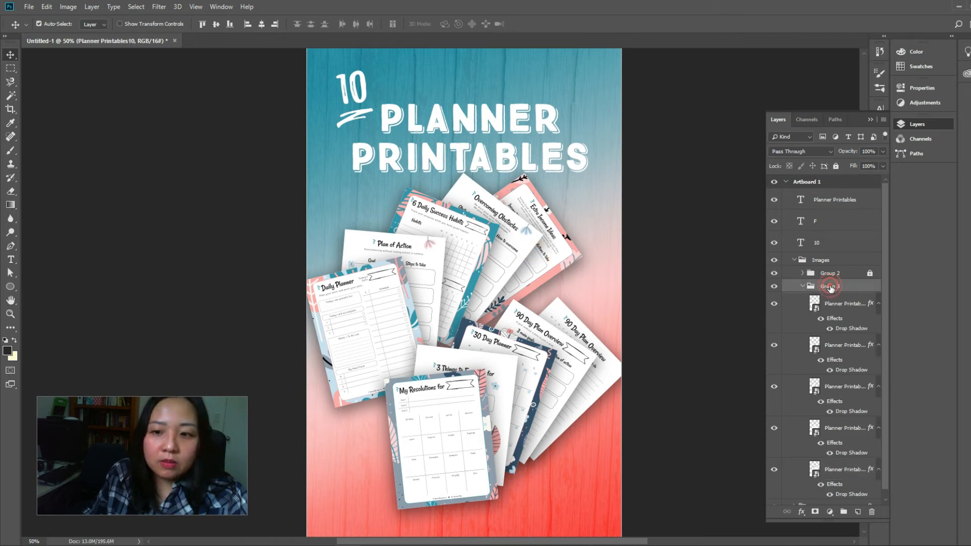
{"action": "left_click", "coordinate": [802, 286]}
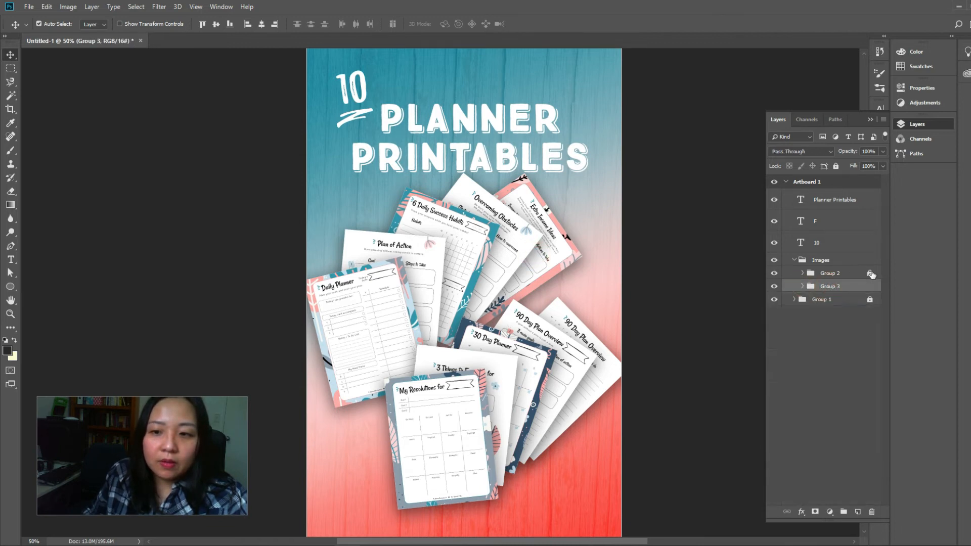
Unlock Group 2 and set the Move tool's selection target to Group with auto-select turned off
{"action": "left_click", "coordinate": [103, 24]}
{"action": "left_click", "coordinate": [91, 30]}
{"action": "left_click", "coordinate": [489, 245]}
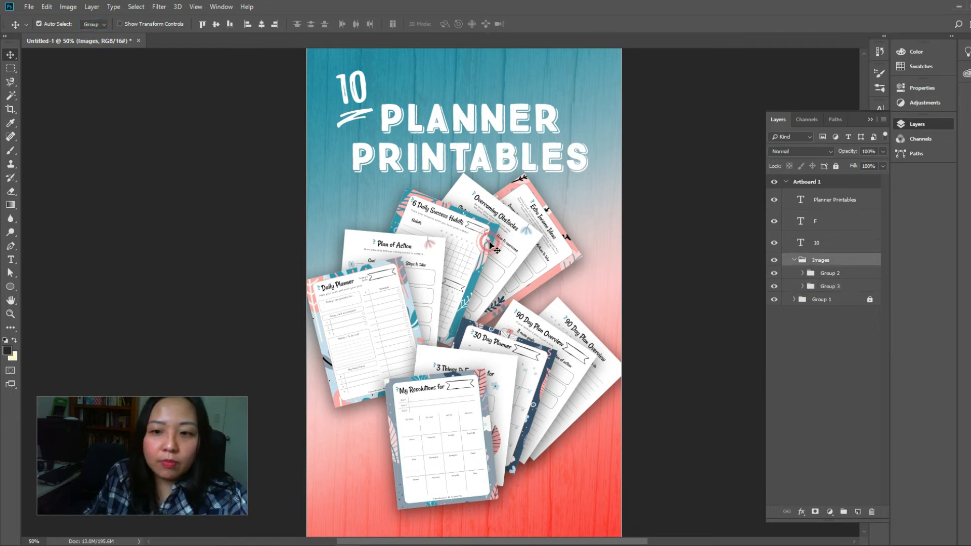
{"action": "left_click", "coordinate": [57, 25]}
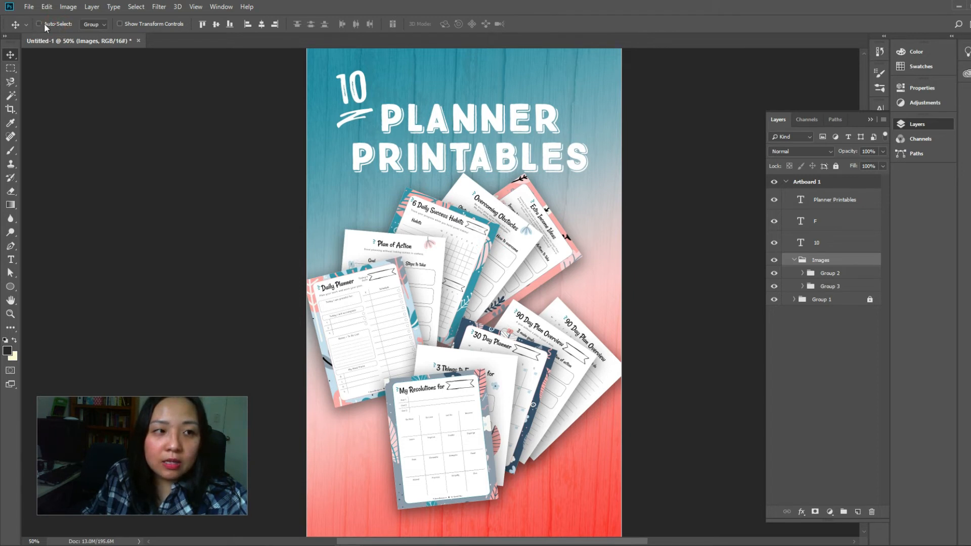
Move Group 2, the front fan of pages, up and slightly left so it overlaps the base of the upper fan
{"action": "left_click", "coordinate": [827, 278]}
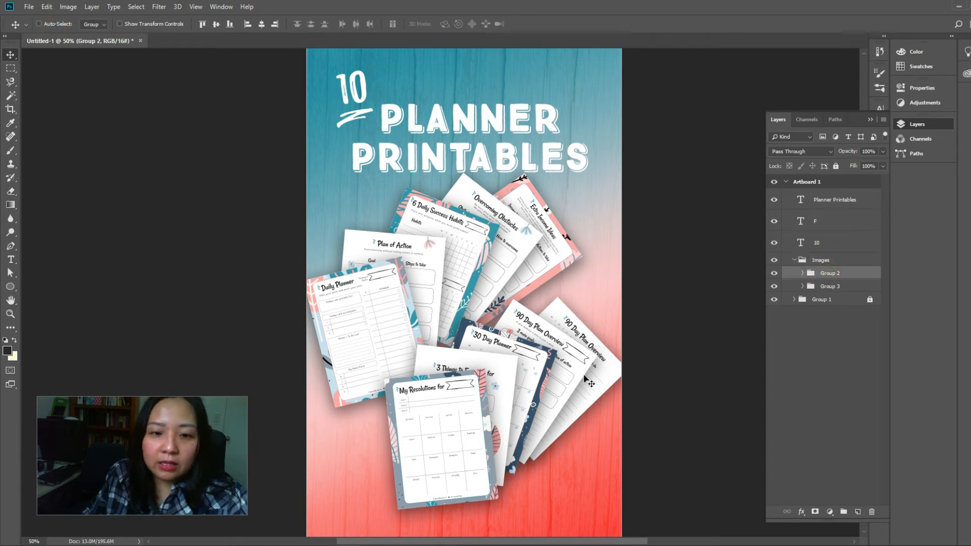
{"action": "left_click_drag", "start_coordinate": [589, 408], "coordinate": [560, 324]}
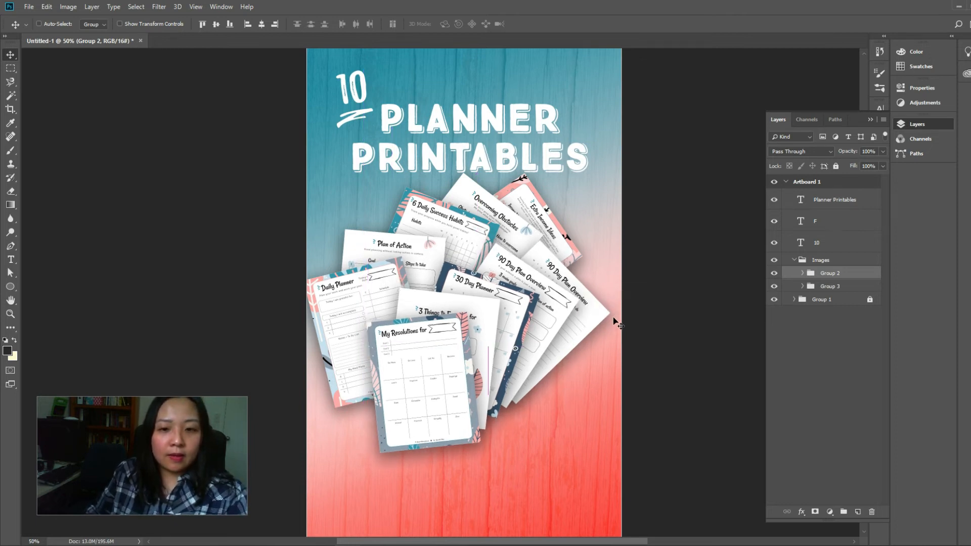
{"action": "key", "text": "shift+Left"}
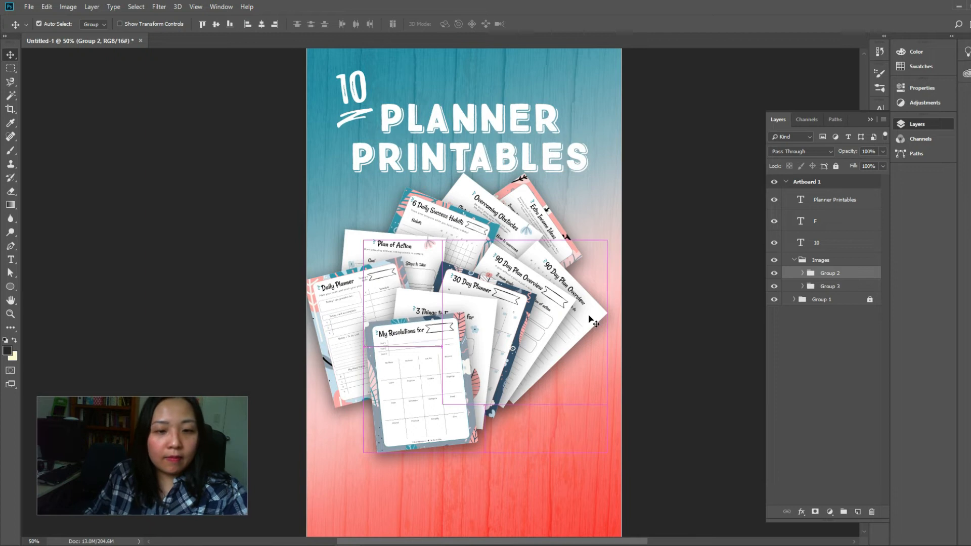
Rotate the whole front fan, Group 2, slightly counterclockwise
{"action": "key", "text": "ctrl+t"}
{"action": "mouse_move", "coordinate": [617, 236]}
{"action": "left_mouse_down"}
{"action": "mouse_move", "coordinate": [599, 211]}
{"action": "mouse_move", "coordinate": [636, 282]}
{"action": "mouse_move", "coordinate": [607, 222]}
{"action": "left_mouse_up"}
{"action": "key", "text": "Return"}
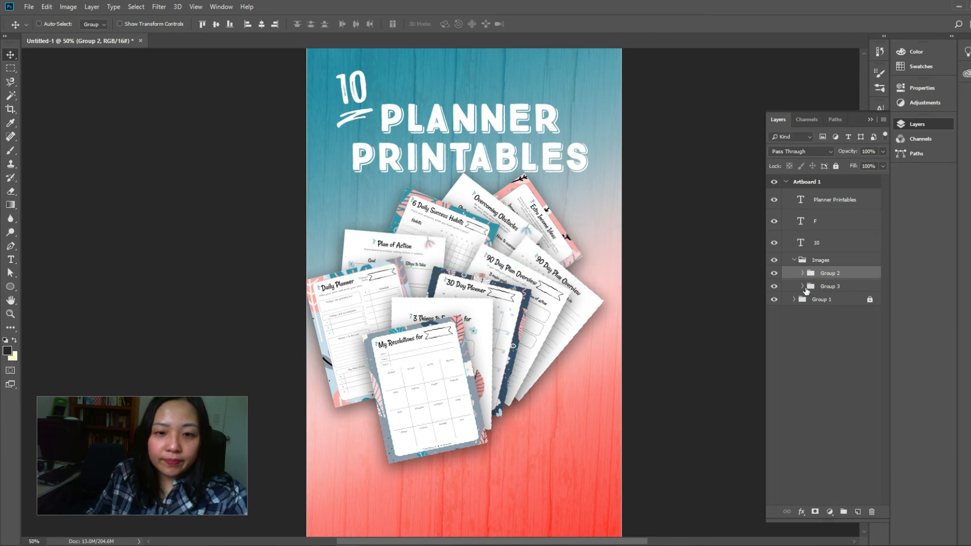
Rotate the rear fan, Group 3, counterclockwise by about 12.5 degrees behind the front fan
{"action": "left_click", "coordinate": [827, 287]}
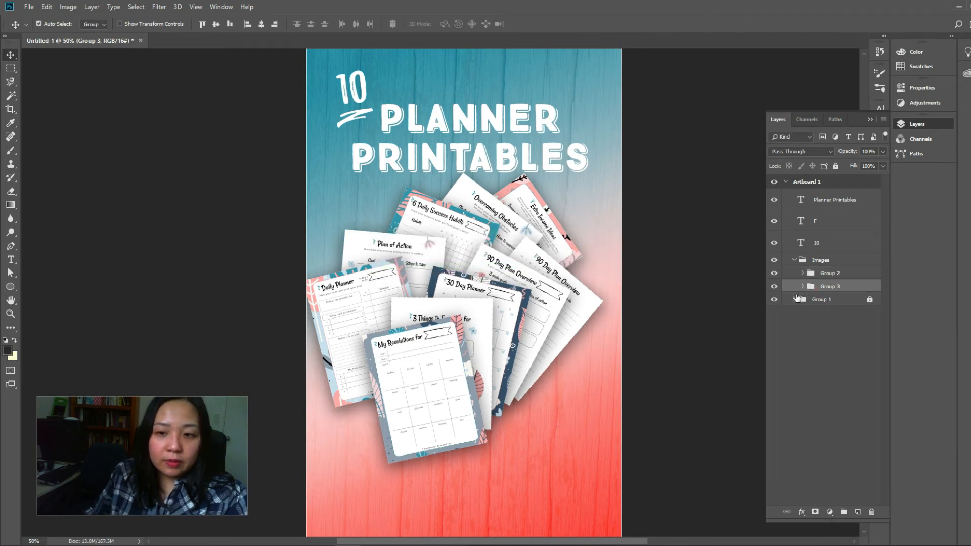
{"action": "key", "text": "ctrl+t"}
{"action": "left_click_drag", "start_coordinate": [601, 173], "coordinate": [571, 138]}
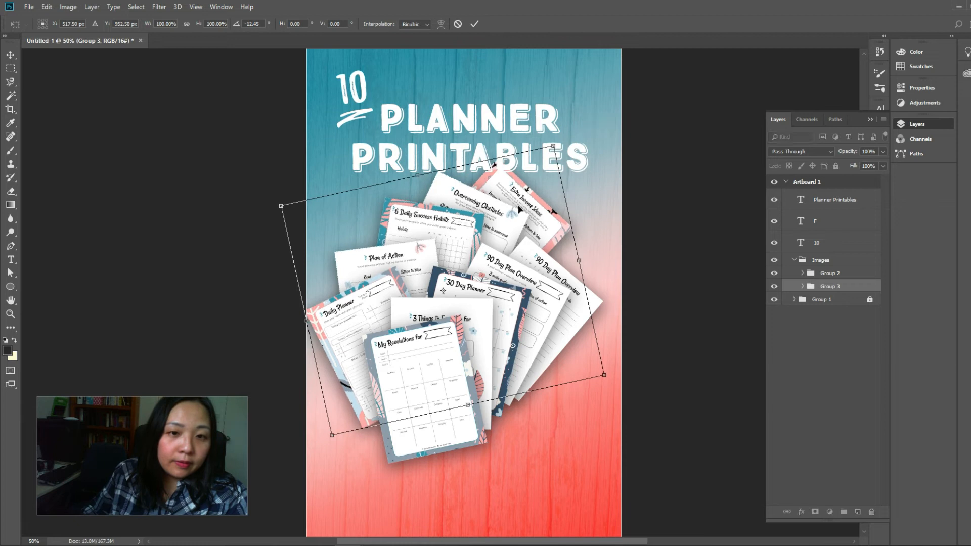
{"action": "key", "text": "Return"}
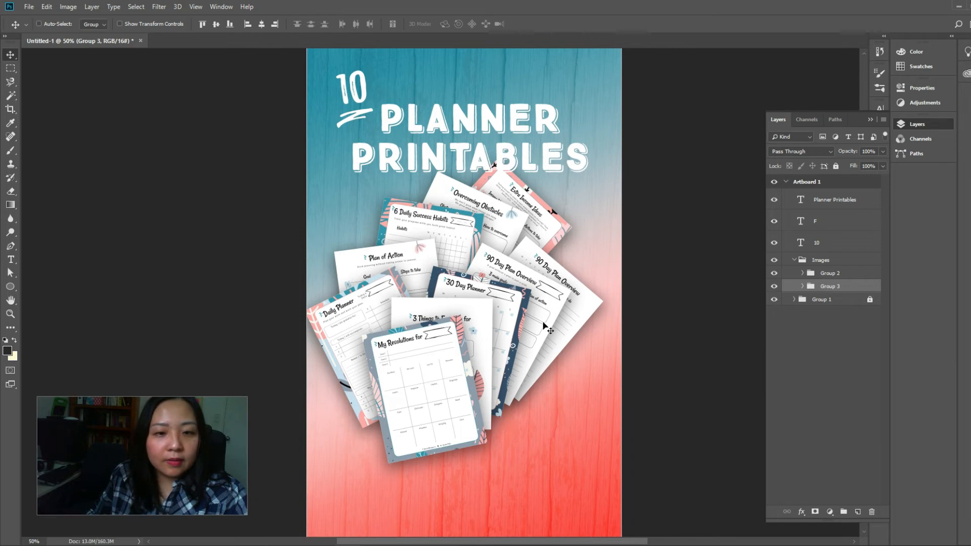
Move the three title text layers, Planner Printables, F and 10, up together so they clear the fan of pages
{"action": "scroll", "coordinate": [661, 382], "scroll_direction": "down", "scroll_amount": 3}
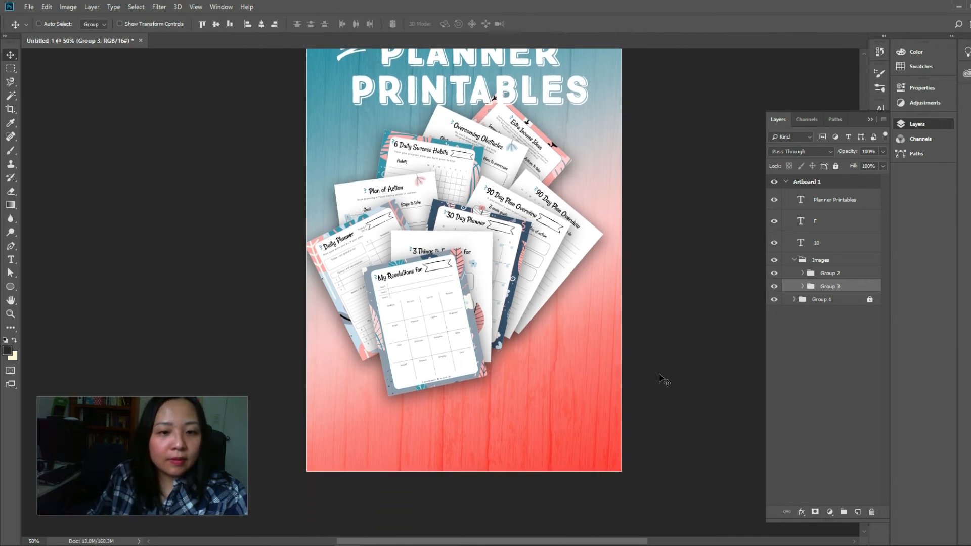
{"action": "scroll", "coordinate": [661, 382], "scroll_direction": "up", "scroll_amount": 4}
{"action": "scroll", "coordinate": [662, 380], "scroll_direction": "up", "scroll_amount": 2}
{"action": "scroll", "coordinate": [661, 379], "scroll_direction": "down", "scroll_amount": 4}
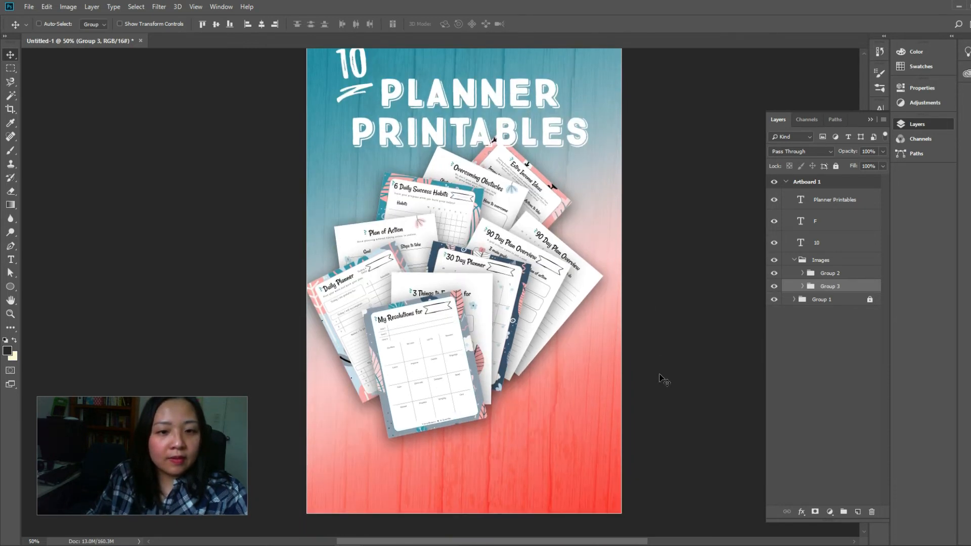
{"action": "scroll", "coordinate": [661, 379], "scroll_direction": "up", "scroll_amount": 5}
{"action": "scroll", "coordinate": [664, 379], "scroll_direction": "up", "scroll_amount": 1}
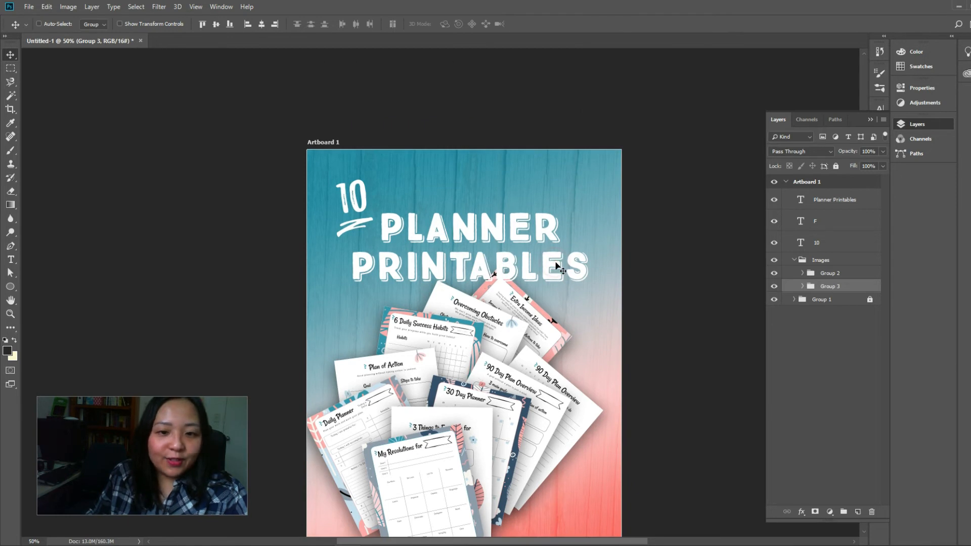
{"action": "left_click", "coordinate": [823, 203]}
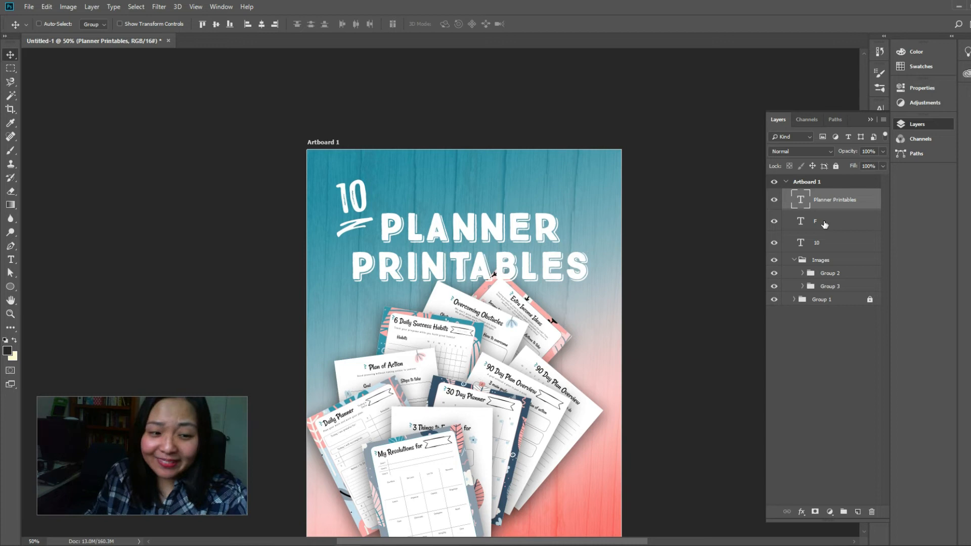
{"action": "left_click", "coordinate": [824, 224], "text": "shift"}
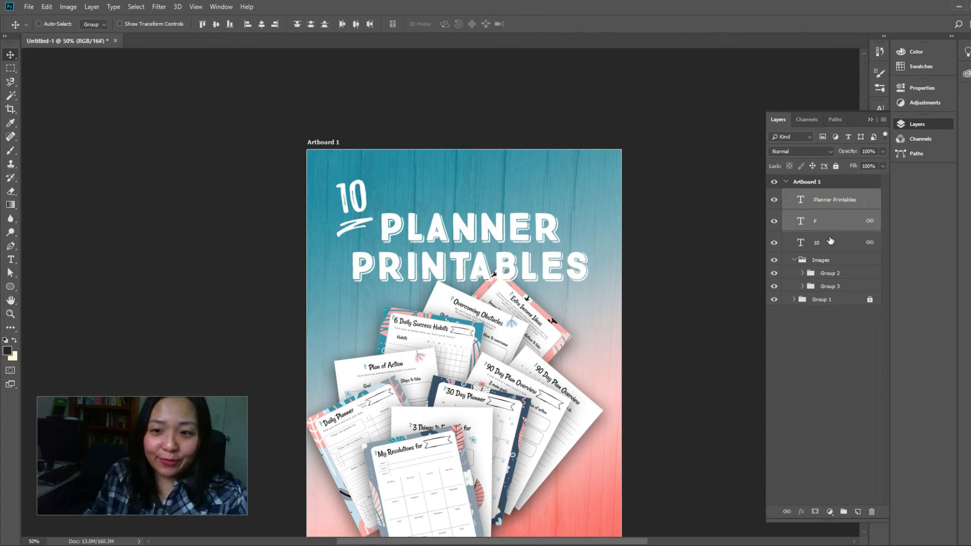
{"action": "left_click", "coordinate": [829, 242], "text": "shift"}
{"action": "left_click_drag", "start_coordinate": [500, 229], "coordinate": [499, 207]}
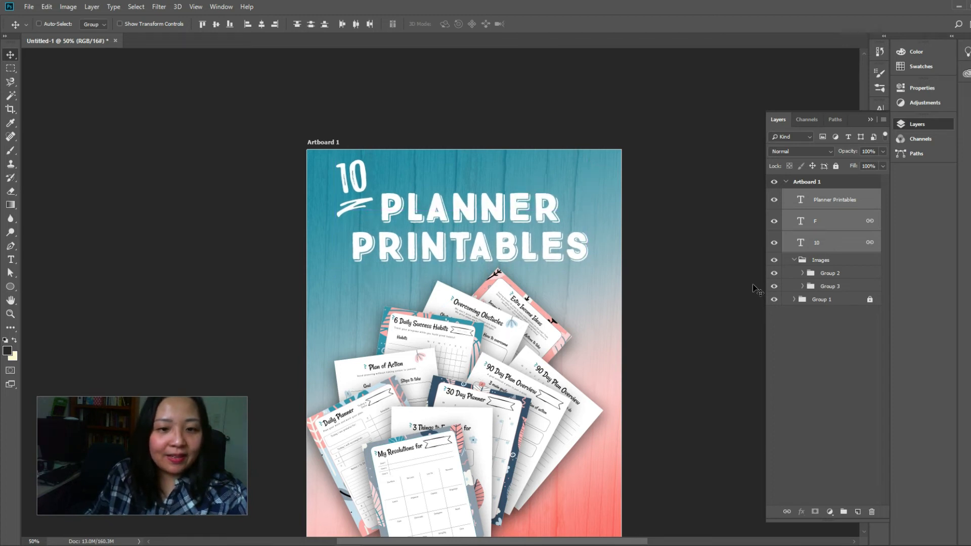
Scale the three selected title layers down slightly and shift them a little right and down
{"action": "scroll", "coordinate": [756, 288], "scroll_direction": "down", "scroll_amount": 2}
{"action": "scroll", "coordinate": [756, 288], "scroll_direction": "down", "scroll_amount": 4}
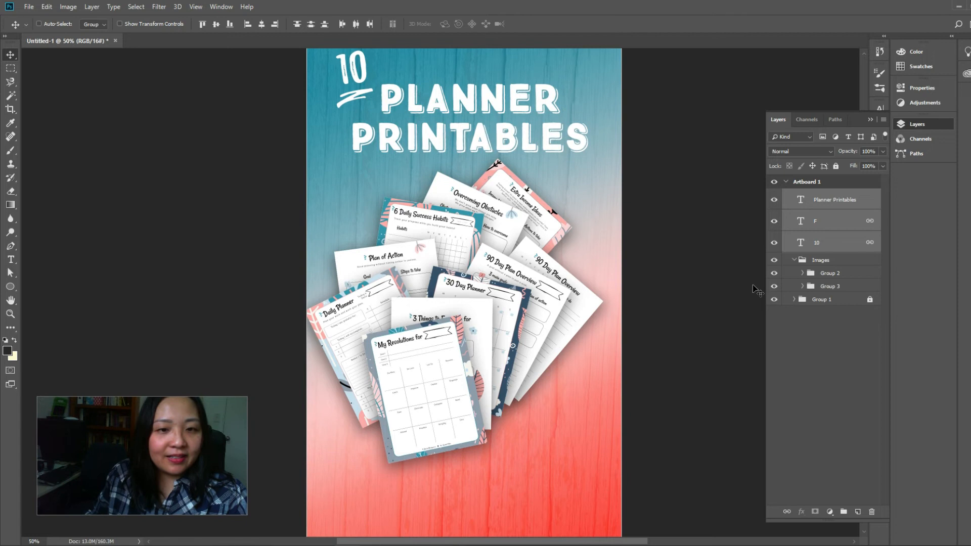
{"action": "scroll", "coordinate": [576, 203], "scroll_direction": "up", "scroll_amount": 3}
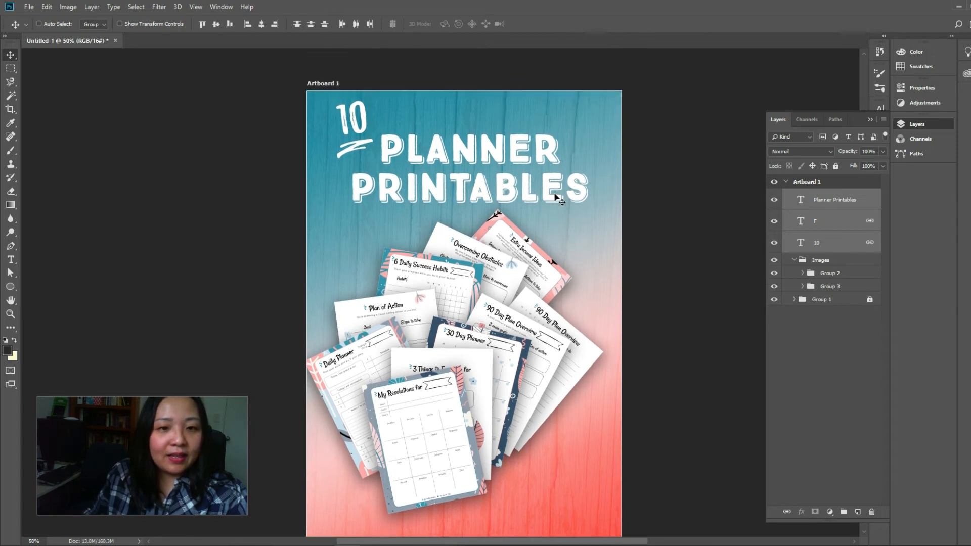
{"action": "key", "text": "ctrl+t"}
{"action": "left_click_drag", "start_coordinate": [586, 102], "coordinate": [575, 106]}
{"action": "key", "text": "Return"}
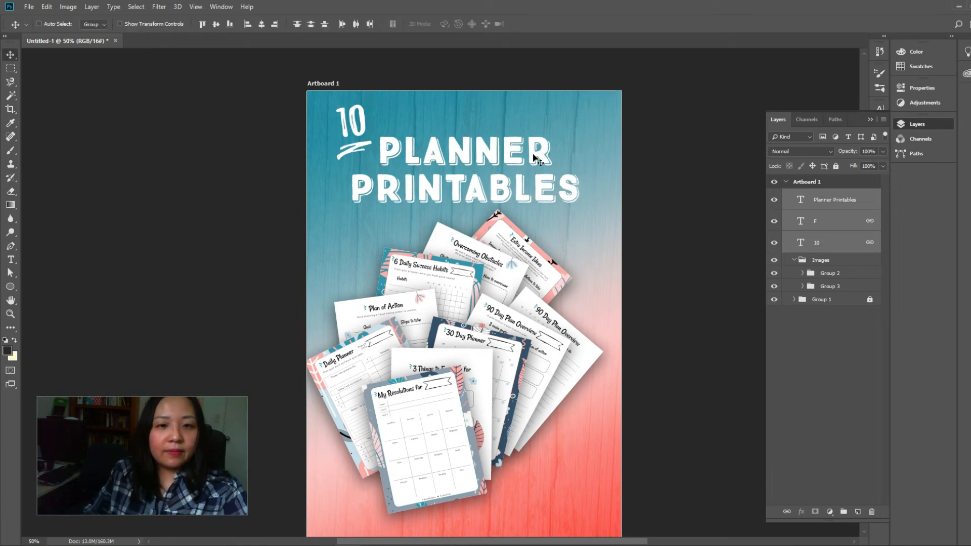
{"action": "left_click_drag", "start_coordinate": [533, 158], "coordinate": [543, 163]}
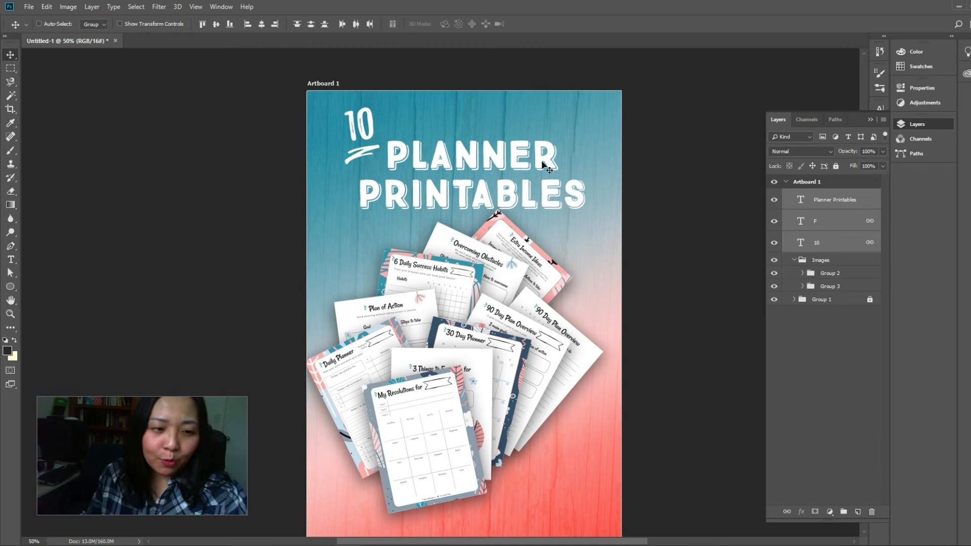
Enlarge the Images group proportionally until the page fans fill the artboard's width, then nudge it slightly left
{"action": "scroll", "coordinate": [560, 217], "scroll_direction": "down", "scroll_amount": 2}
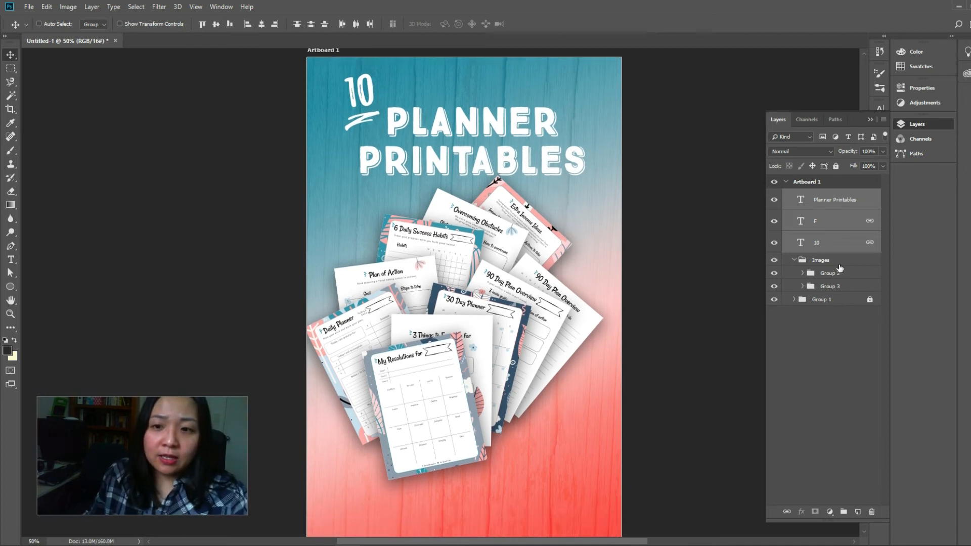
{"action": "left_click", "coordinate": [795, 260]}
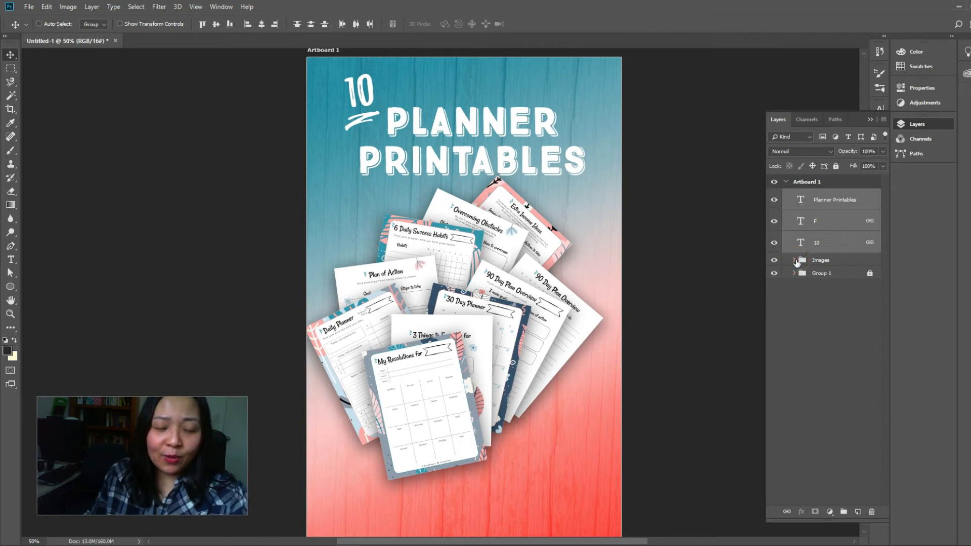
{"action": "left_click", "coordinate": [795, 261]}
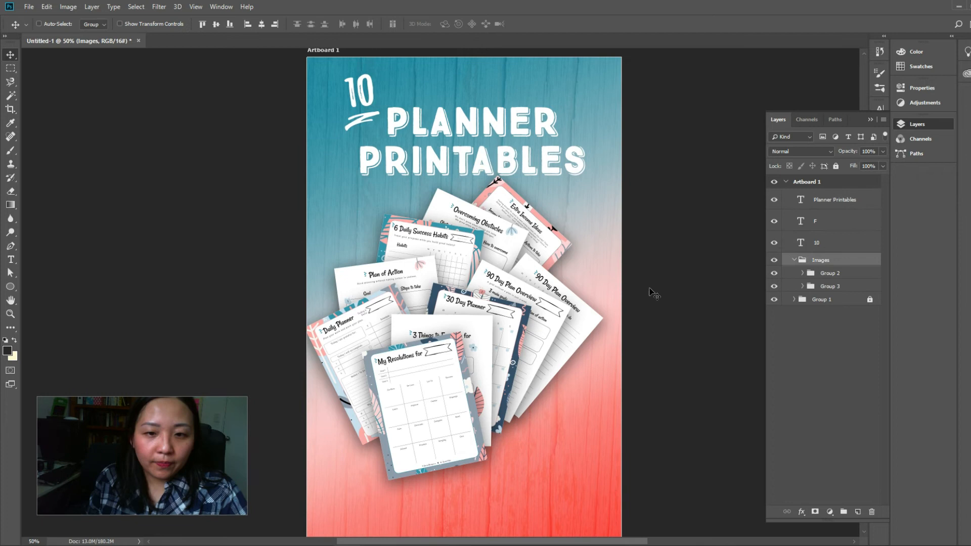
{"action": "left_click", "coordinate": [649, 288]}
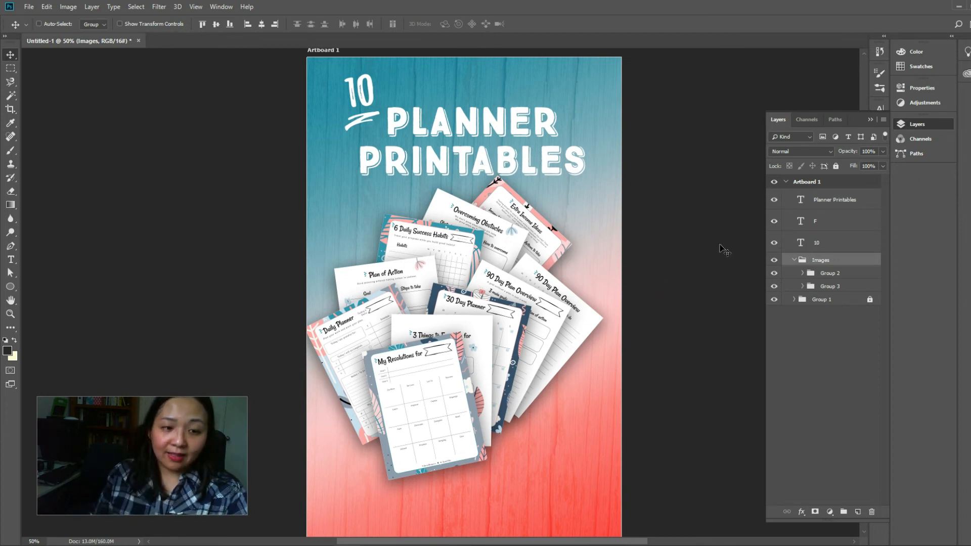
{"action": "key", "text": "ctrl+t"}
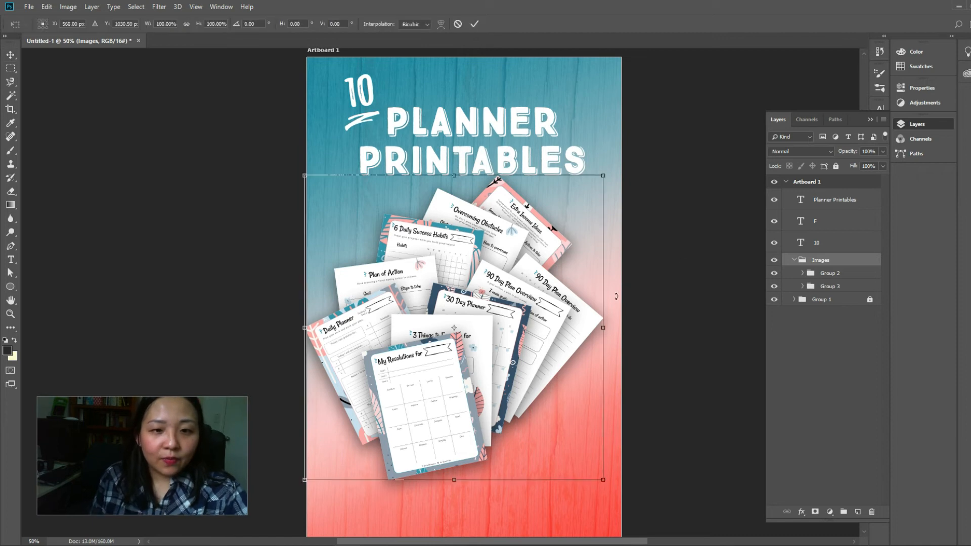
{"action": "left_click_drag", "start_coordinate": [602, 479], "coordinate": [625, 513]}
{"action": "left_click_drag", "start_coordinate": [624, 182], "coordinate": [654, 152]}
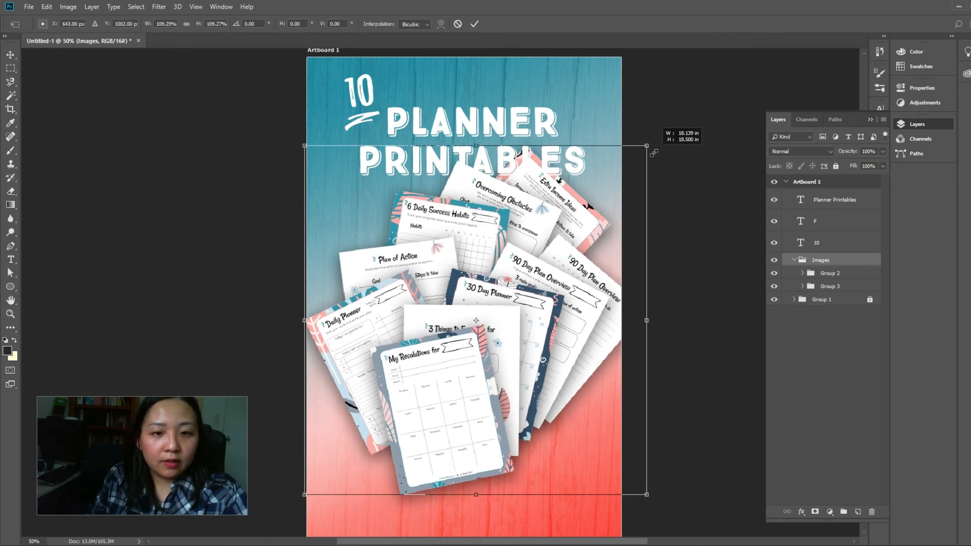
{"action": "left_click_drag", "start_coordinate": [573, 223], "coordinate": [567, 228]}
{"action": "key", "text": "Return"}
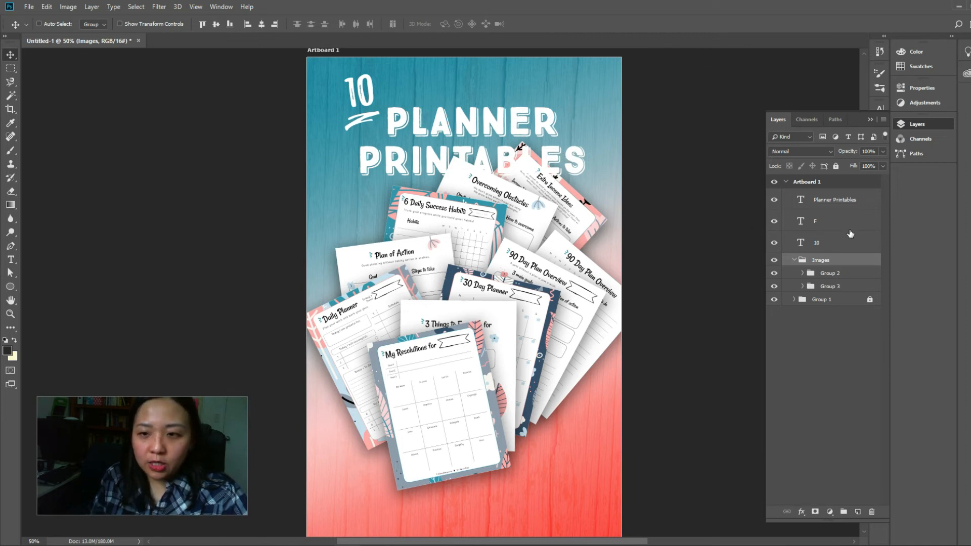
Change the font of the word Printables in the title to Playlist Script
{"action": "double_click", "coordinate": [799, 202]}
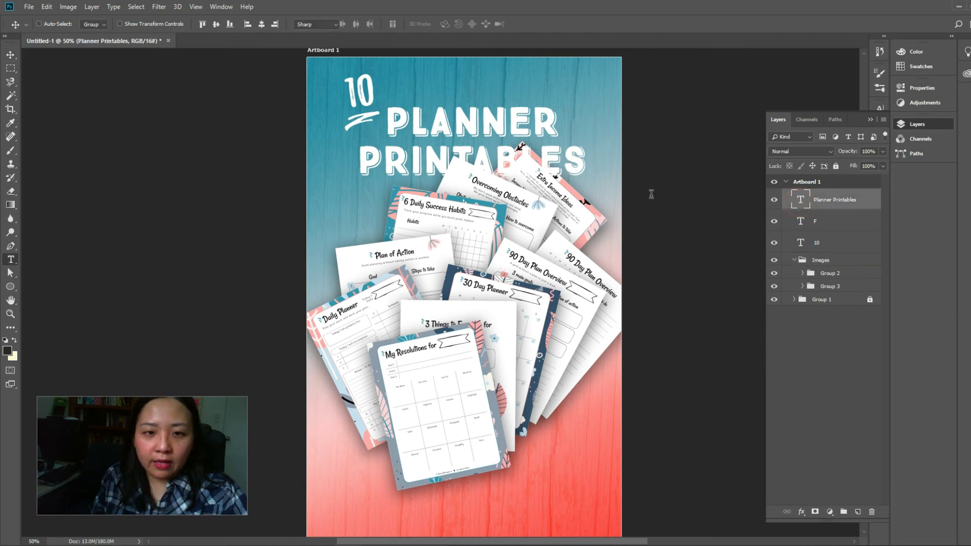
{"action": "left_click", "coordinate": [584, 157]}
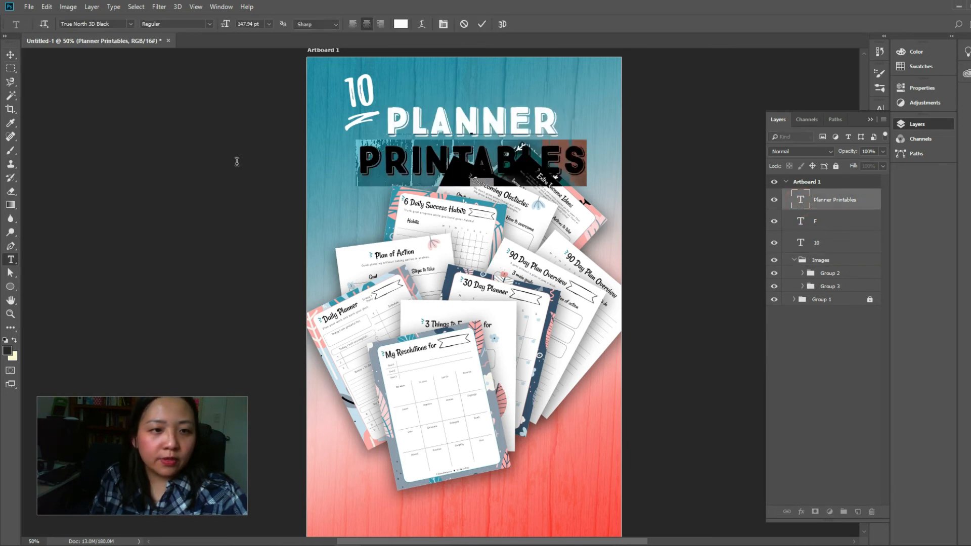
{"action": "left_click", "coordinate": [112, 23]}
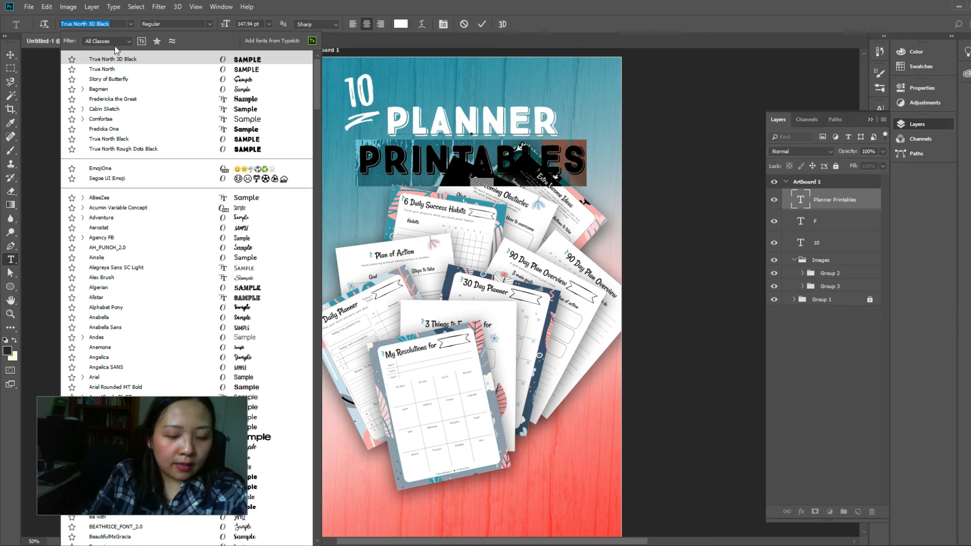
{"action": "type", "text": "playlist"}
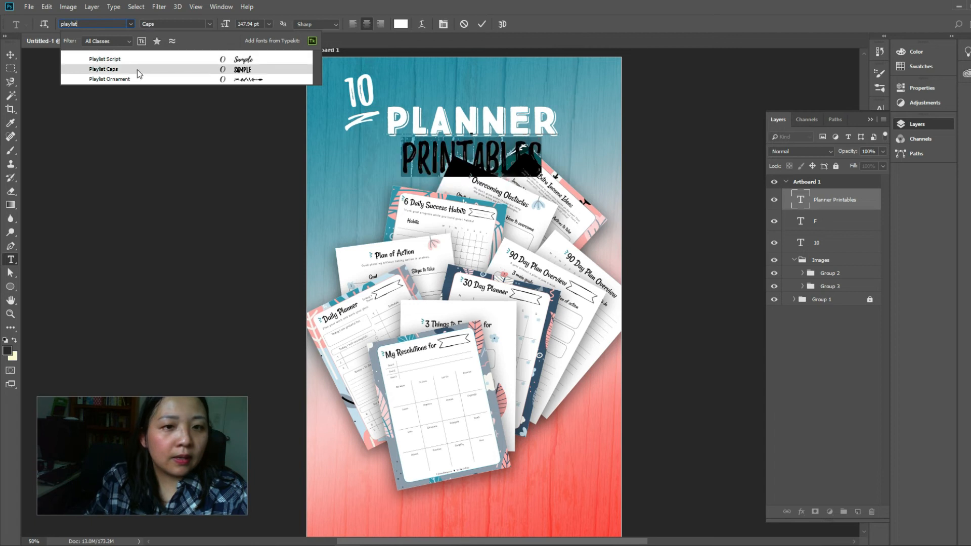
{"action": "left_click", "coordinate": [136, 60]}
Left-align both lines of the Planner Printables text and place the text beside the 10
{"action": "left_click", "coordinate": [353, 25]}
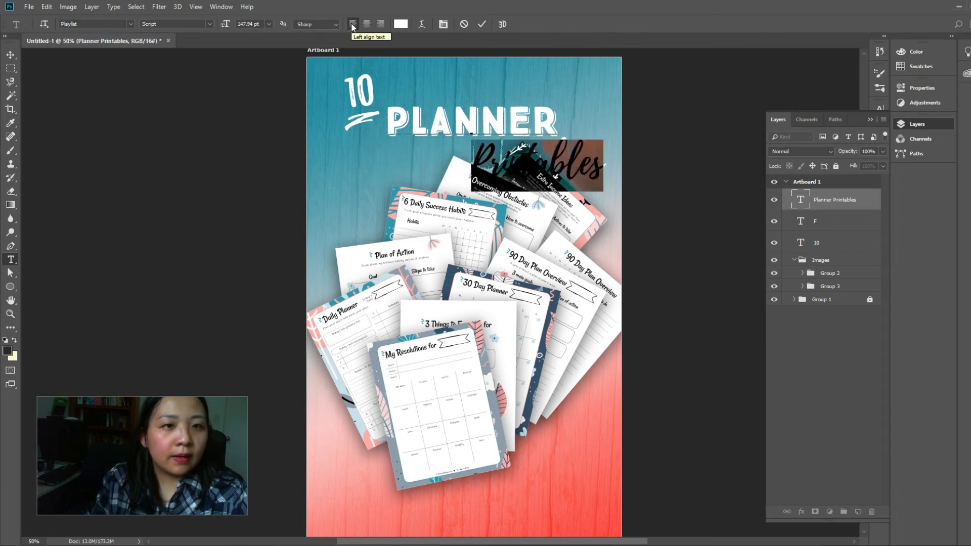
{"action": "double_click", "coordinate": [804, 200]}
{"action": "left_click", "coordinate": [350, 24]}
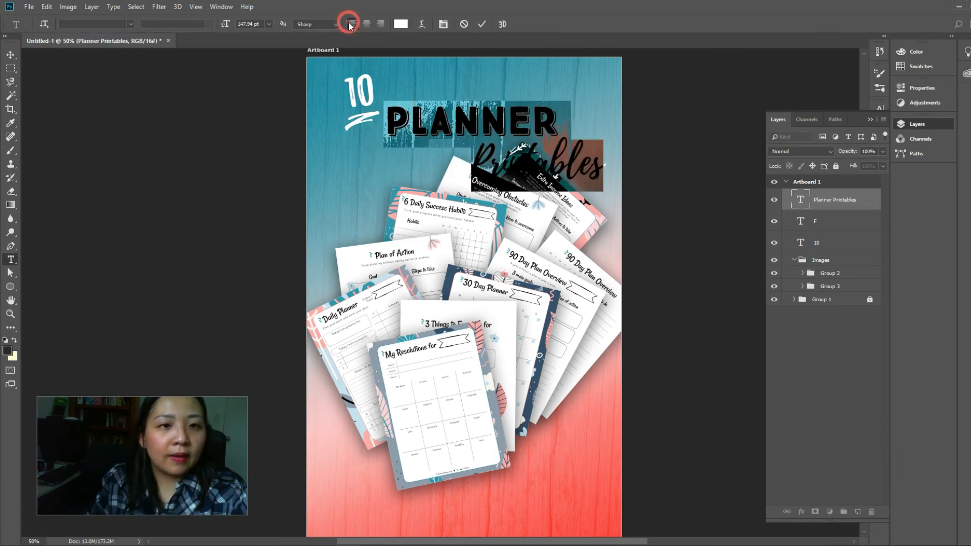
{"action": "left_click", "coordinate": [11, 55]}
{"action": "left_click", "coordinate": [879, 545]}
{"action": "right_click", "coordinate": [900, 515]}
{"action": "left_click", "coordinate": [910, 524]}
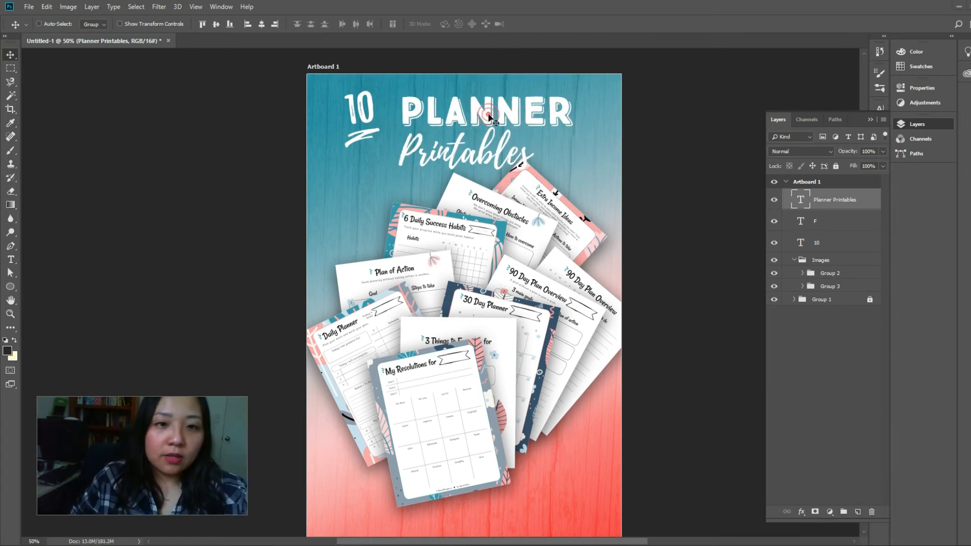
{"action": "double_click", "coordinate": [800, 201]}
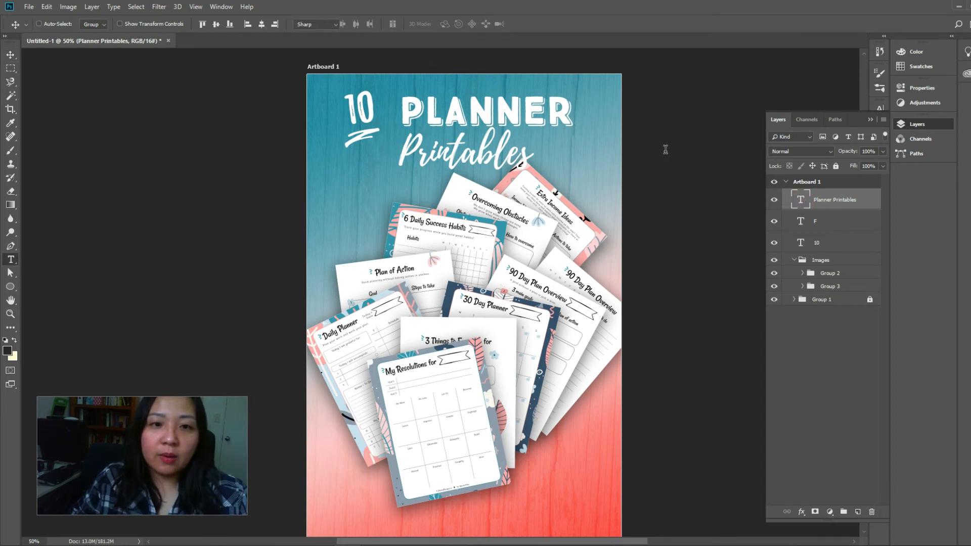
{"action": "left_click", "coordinate": [534, 155]}
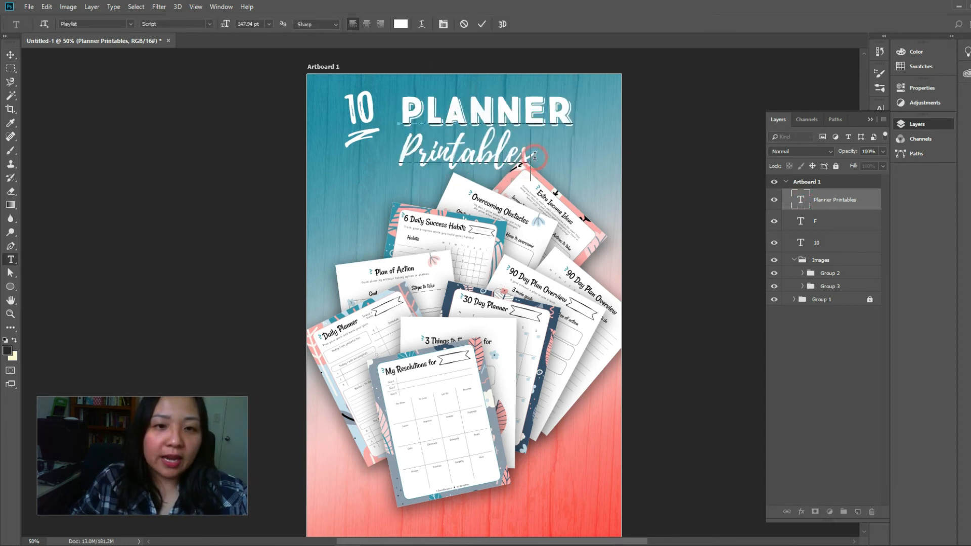
{"action": "left_click", "coordinate": [410, 105], "text": "shift"}
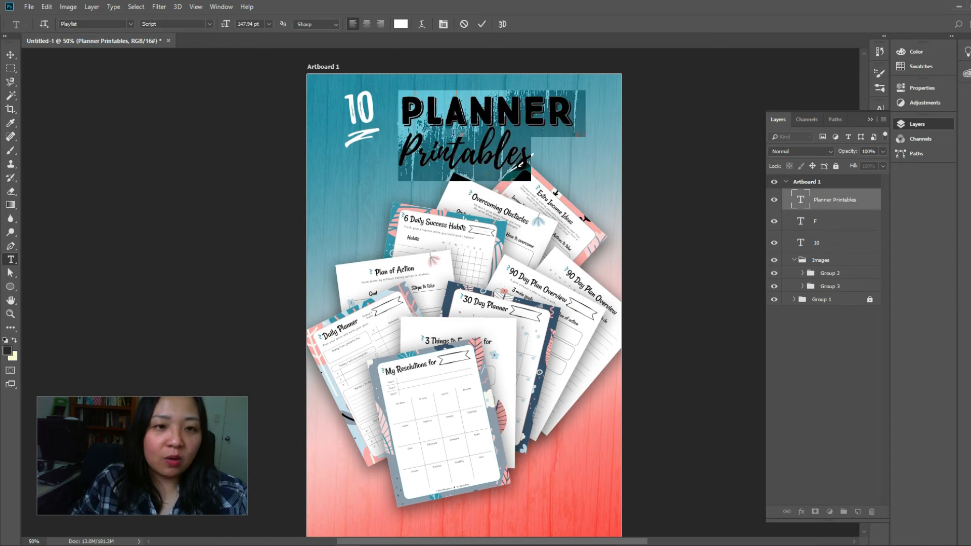
{"action": "left_click", "coordinate": [12, 55]}
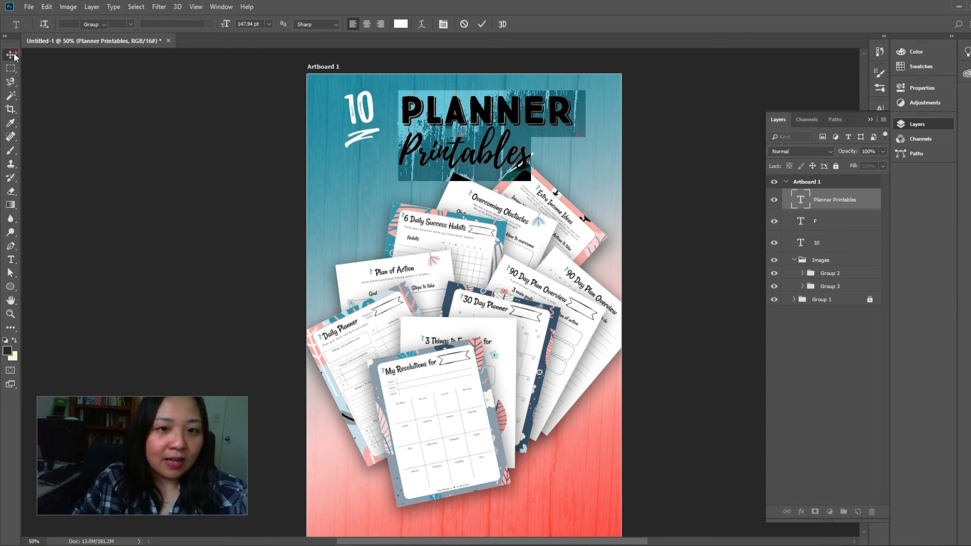
Center-align both lines of the Planner Printables text and move it beside the 10
{"action": "double_click", "coordinate": [804, 202]}
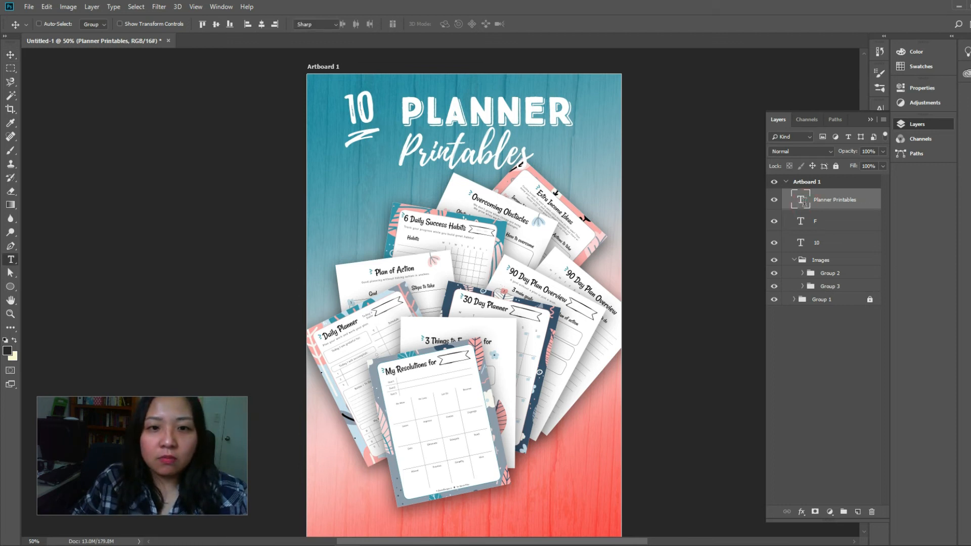
{"action": "left_click", "coordinate": [368, 24]}
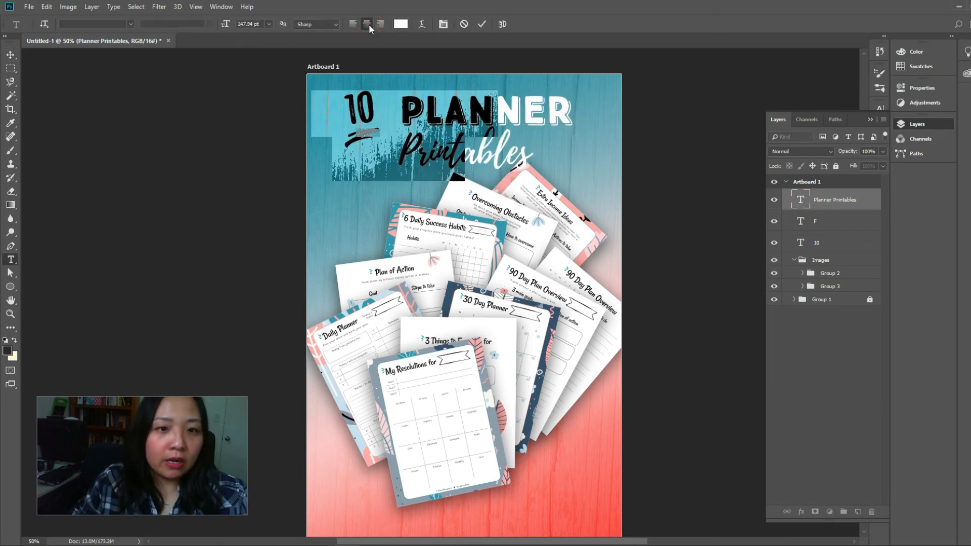
{"action": "left_click", "coordinate": [10, 54]}
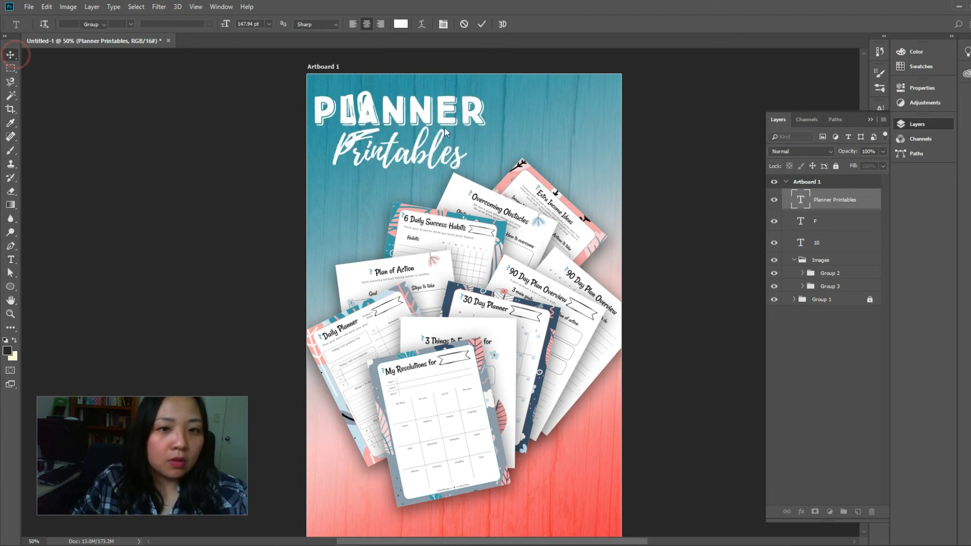
{"action": "left_click_drag", "start_coordinate": [539, 120], "coordinate": [525, 119]}
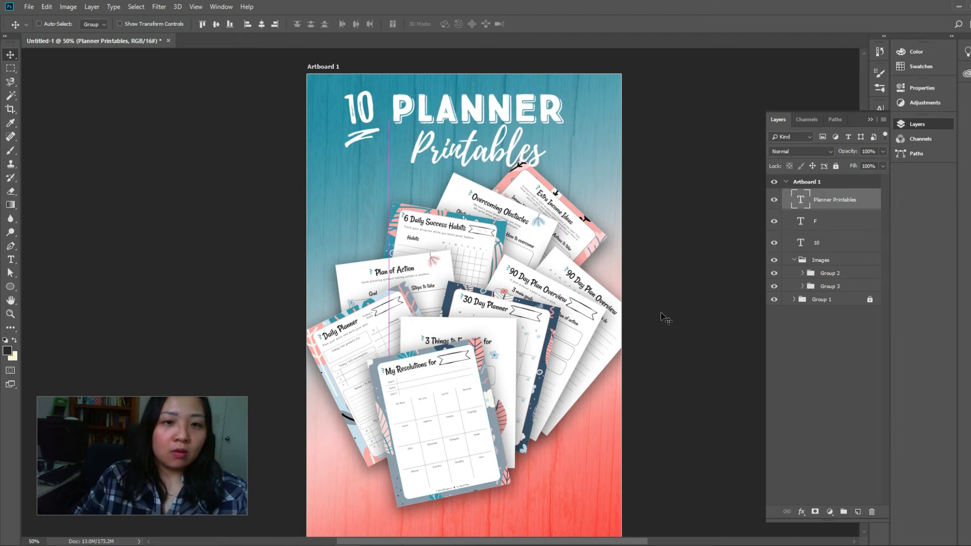
Increase the line spacing of the whole Planner Printables text slightly
{"action": "double_click", "coordinate": [798, 204]}
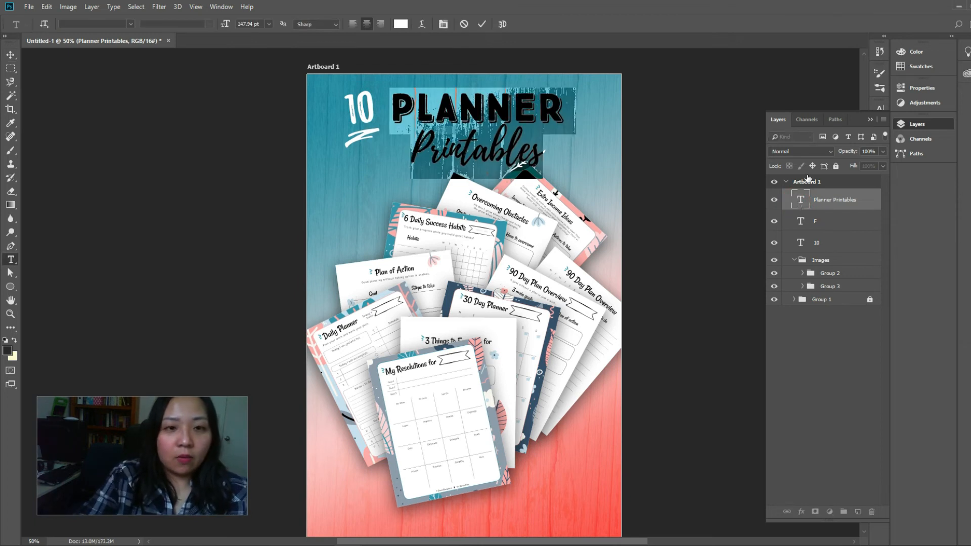
{"action": "key", "text": "alt+Down"}
{"action": "key", "text": "alt+Down"}
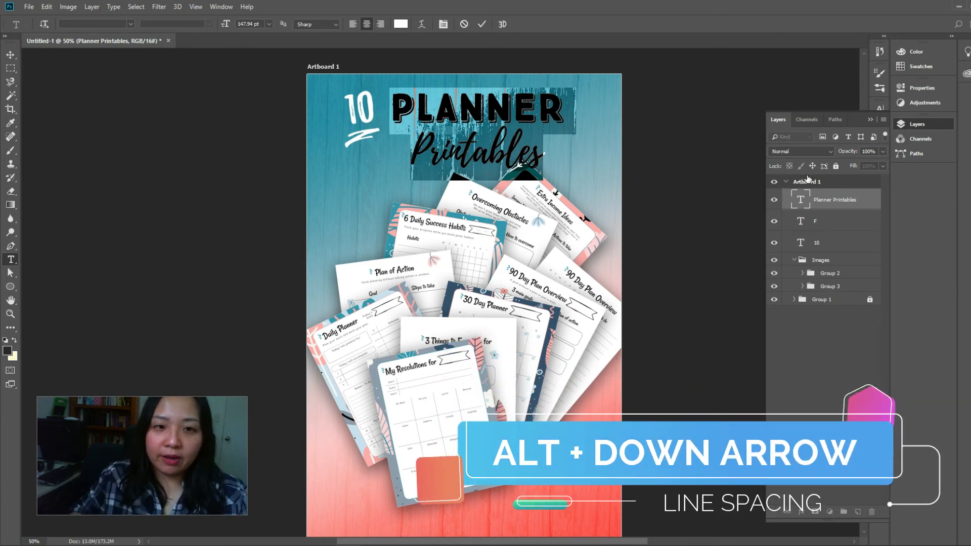
{"action": "key", "text": "ctrl+Return"}
{"action": "key", "text": "v"}
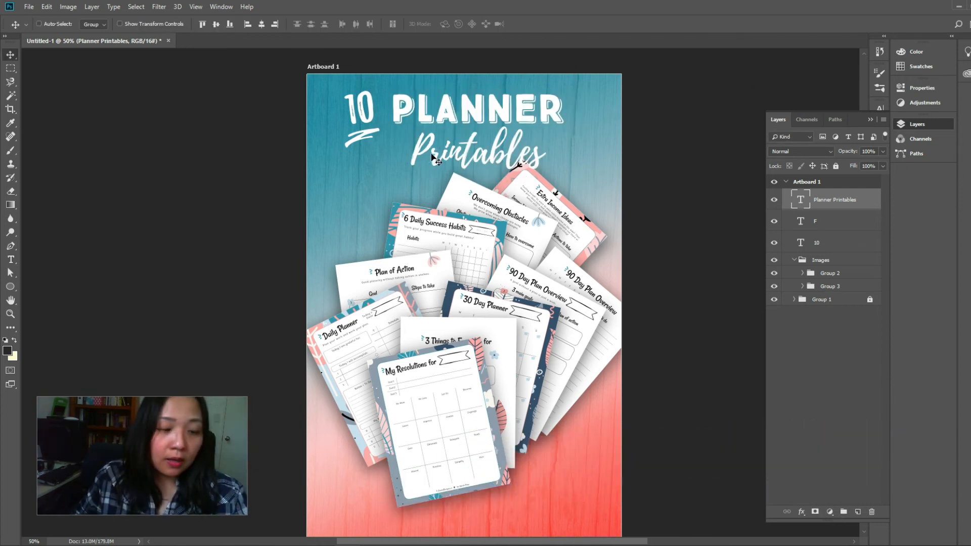
Move the Planner Printables text slightly closer to the 10, and slightly enlarge the 10 together with its underline
{"action": "left_click_drag", "start_coordinate": [509, 117], "coordinate": [504, 120]}
{"action": "left_click", "coordinate": [654, 172]}
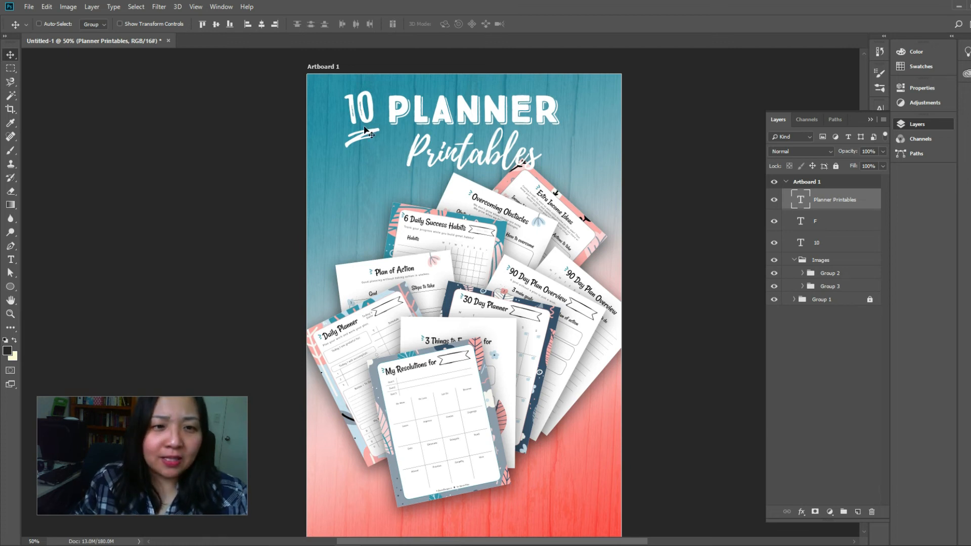
{"action": "left_click", "coordinate": [822, 244]}
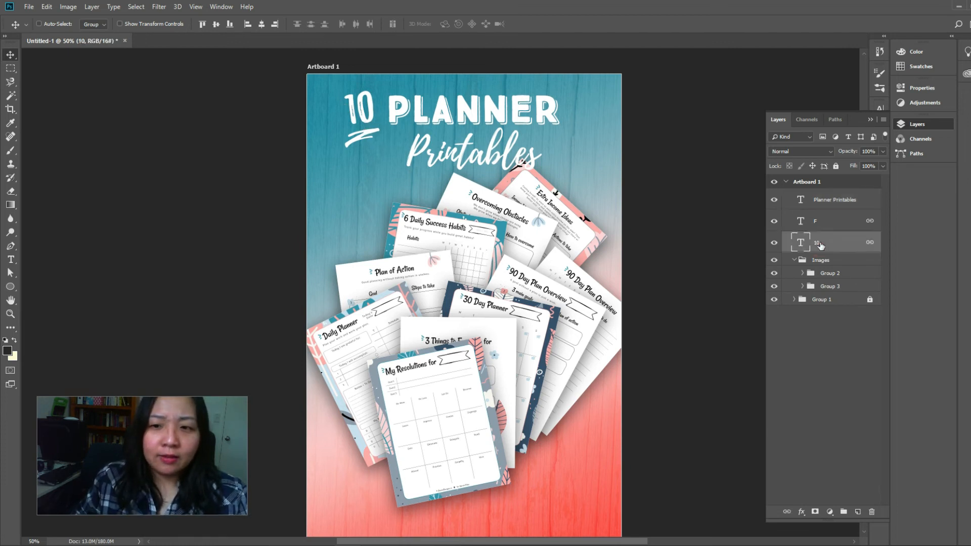
{"action": "left_click_drag", "start_coordinate": [368, 123], "coordinate": [373, 151]}
{"action": "key", "text": "ctrl+t"}
{"action": "key", "text": "Return"}
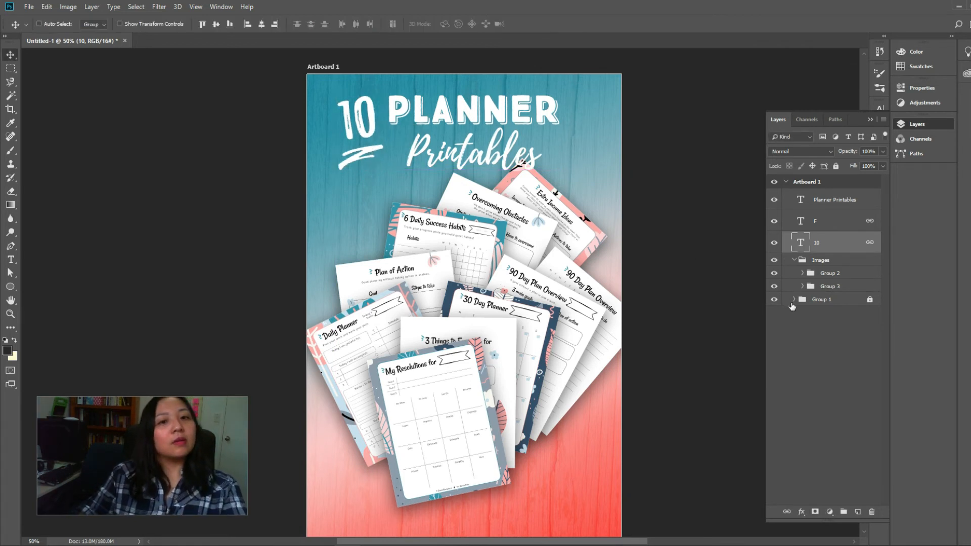
Set the font size of the word Printables in the title to 140 pt
{"action": "left_click", "coordinate": [801, 202]}
{"action": "left_click", "coordinate": [800, 203]}
{"action": "left_click", "coordinate": [502, 157]}
{"action": "left_click_drag", "start_coordinate": [546, 157], "coordinate": [388, 151]}
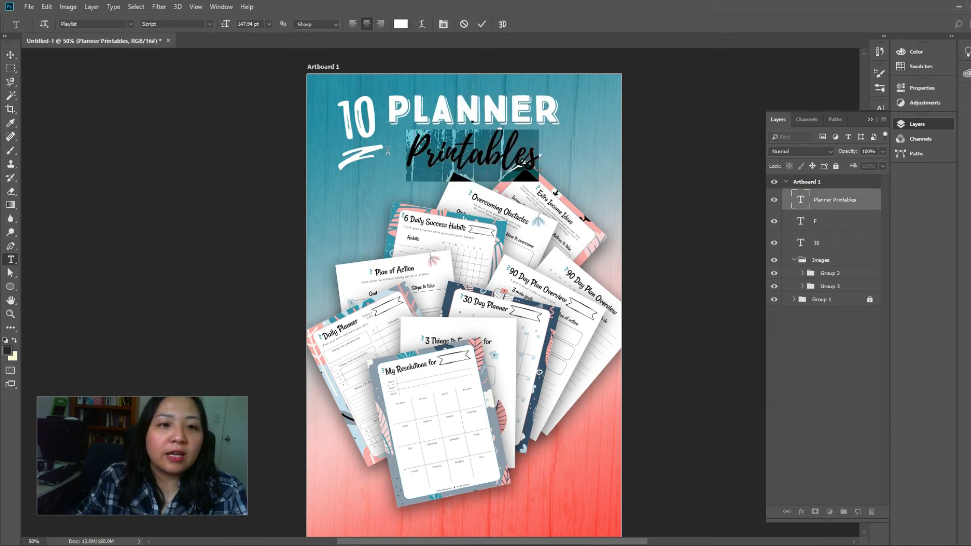
{"action": "left_click", "coordinate": [268, 24]}
{"action": "left_click", "coordinate": [256, 24]}
{"action": "double_click", "coordinate": [250, 24]}
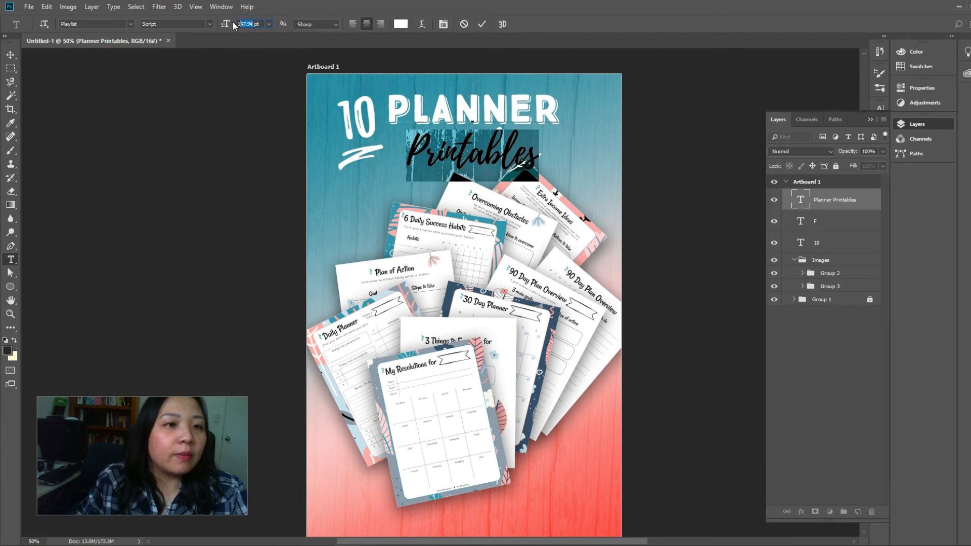
{"action": "type", "text": "140"}
{"action": "key", "text": "Return"}
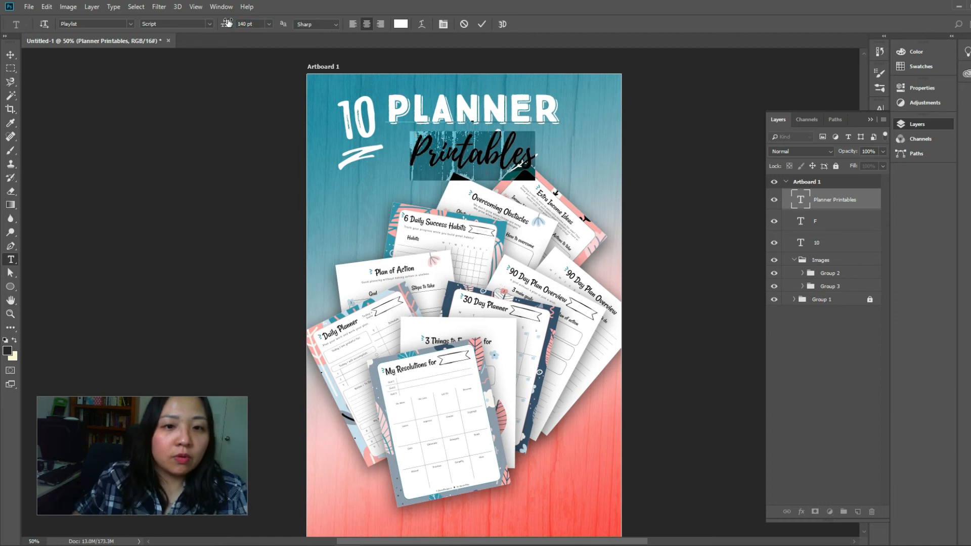
{"action": "left_click", "coordinate": [10, 54]}
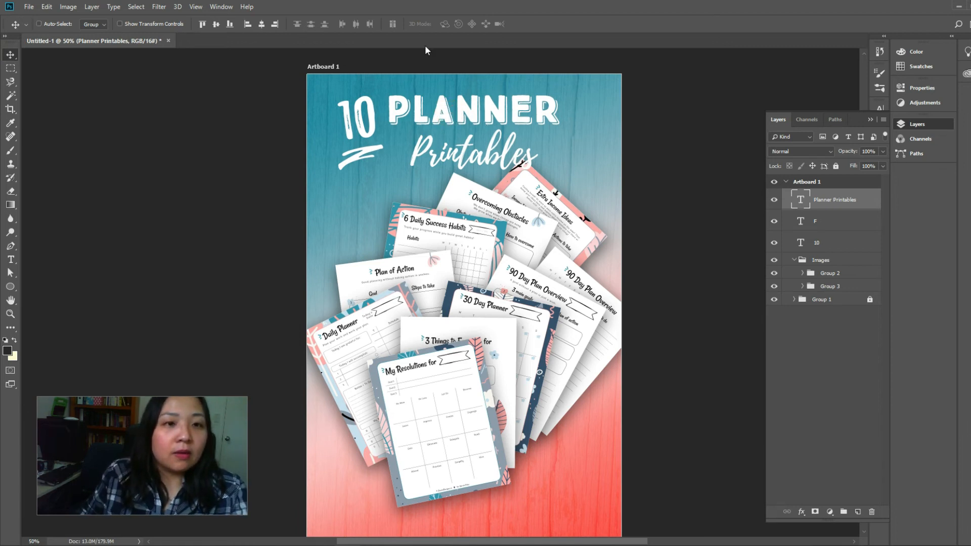
Show the rulers and place a horizontal guide along the top of the title, leaving the guide hidden
{"action": "key", "text": "ctrl+r"}
{"action": "left_click_drag", "start_coordinate": [426, 51], "coordinate": [423, 104]}
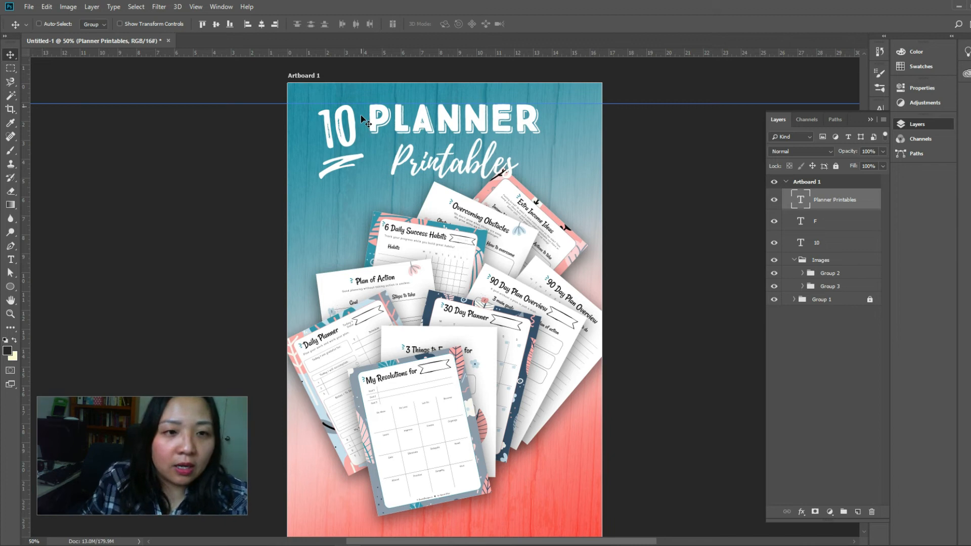
{"action": "key", "text": "ctrl+semicolon"}
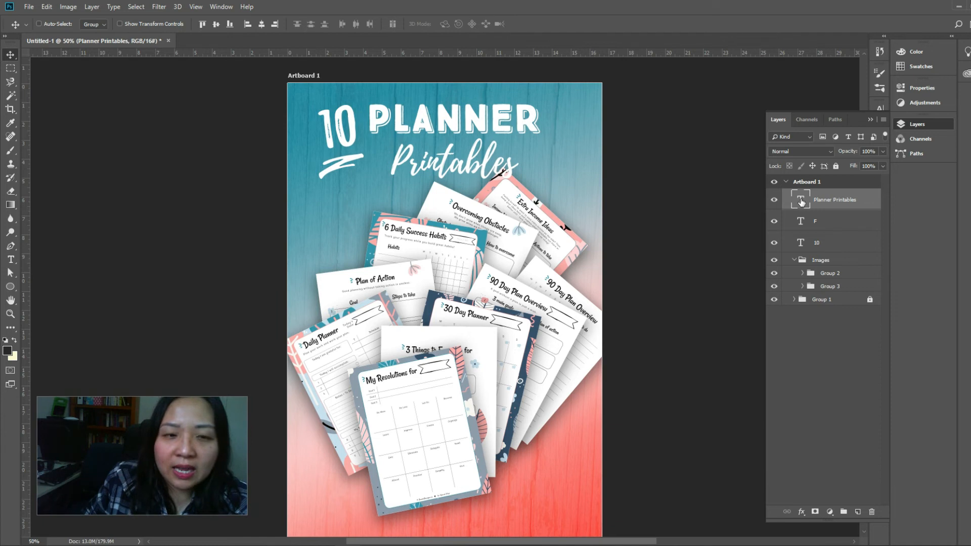
{"action": "key", "text": "ctrl+semicolon"}
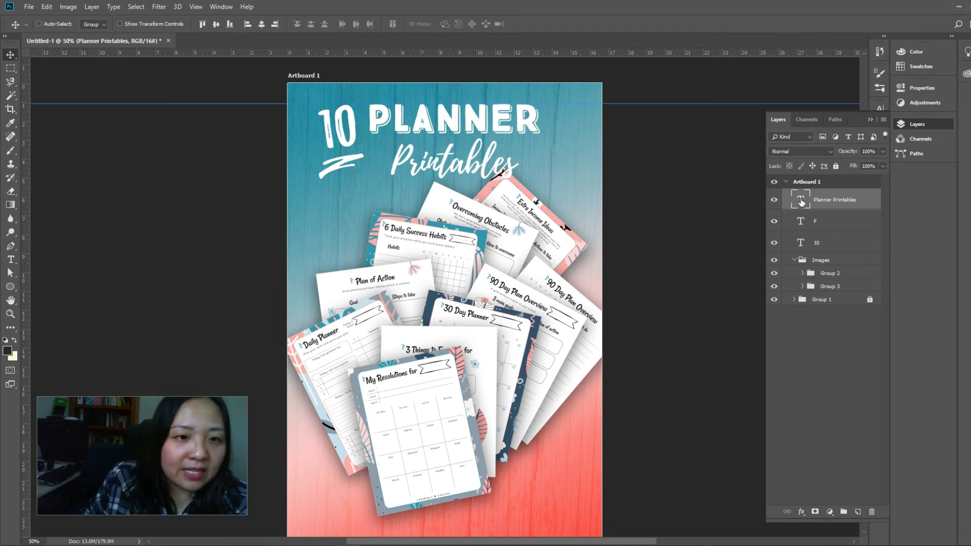
{"action": "key", "text": "ctrl+semicolon"}
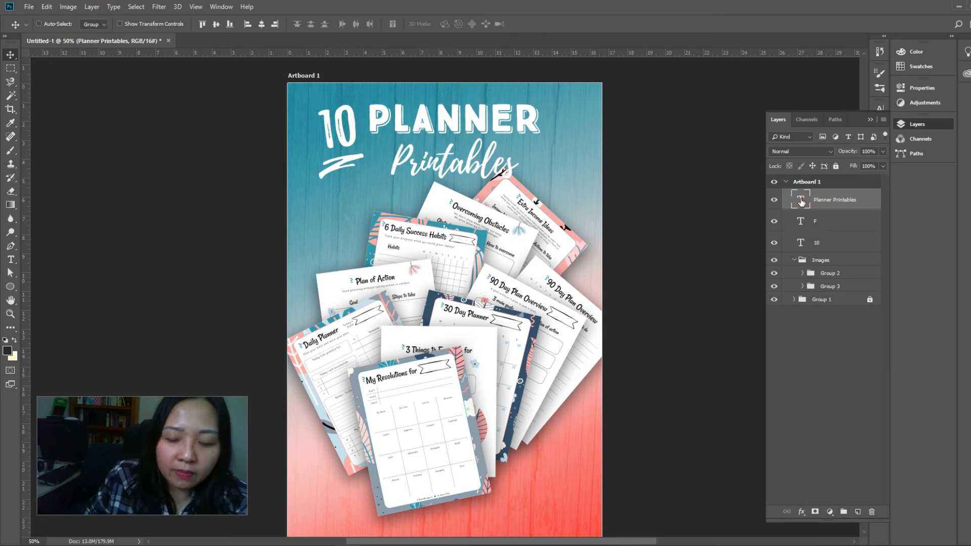
Nudge the Planner Printables text down slightly beside the 10
{"action": "key", "text": "Down"}
{"action": "key", "text": "Down"}
{"action": "key", "text": "Down"}
{"action": "key", "text": "Down"}
{"action": "key", "text": "Down"}
{"action": "key", "text": "Down"}
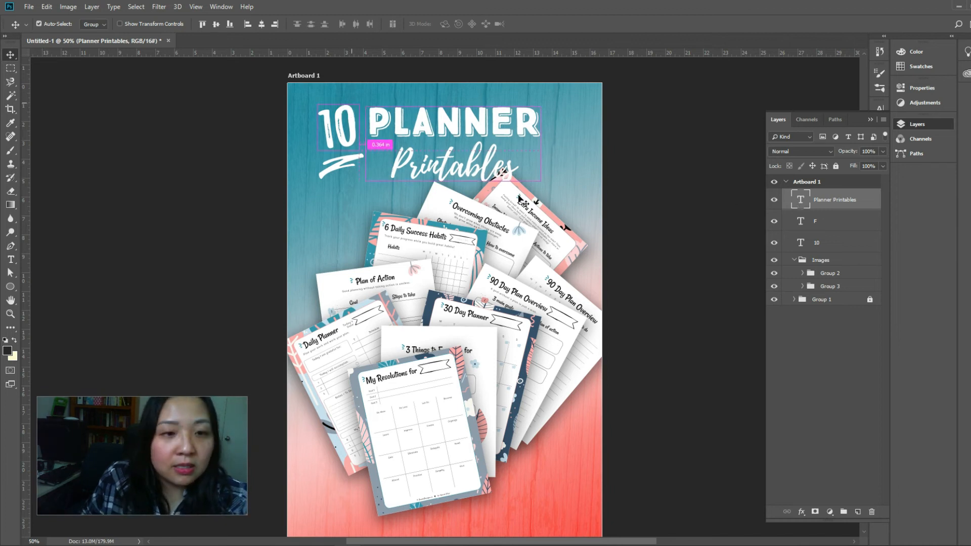
{"action": "key", "text": "ctrl+semicolon"}
{"action": "key", "text": "ctrl+semicolon"}
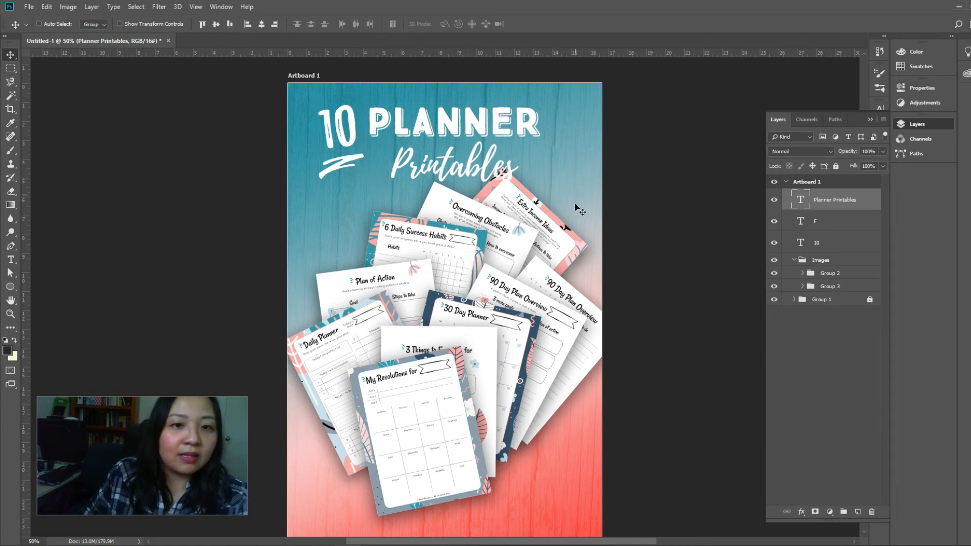
{"action": "left_click", "coordinate": [643, 213]}
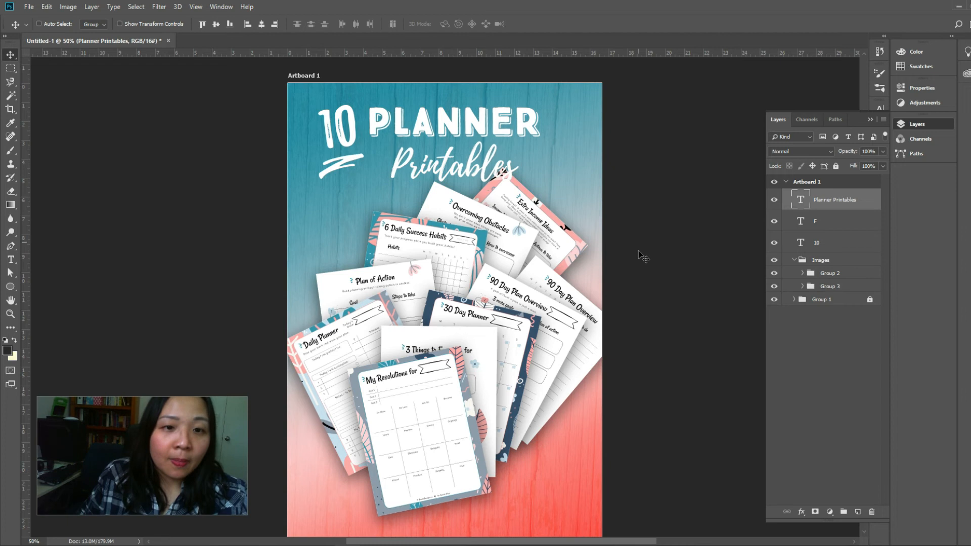
Examine the whole composition, from the title down to the empty area below the planner pages
{"action": "scroll", "coordinate": [638, 255], "scroll_direction": "down", "scroll_amount": 3}
{"action": "scroll", "coordinate": [638, 255], "scroll_direction": "up", "scroll_amount": 4}
{"action": "scroll", "coordinate": [640, 256], "scroll_direction": "up", "scroll_amount": 1}
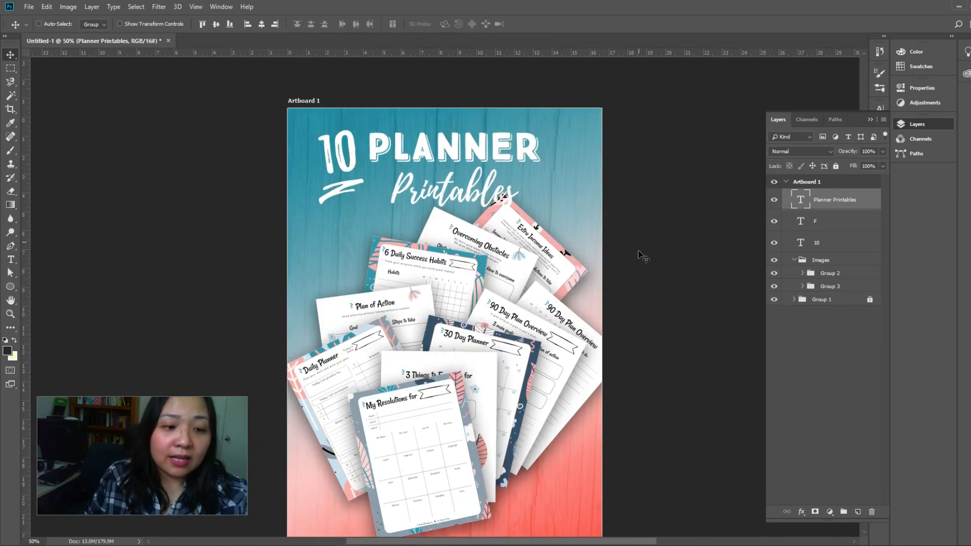
{"action": "scroll", "coordinate": [639, 255], "scroll_direction": "down", "scroll_amount": 3}
{"action": "scroll", "coordinate": [639, 256], "scroll_direction": "up", "scroll_amount": 3}
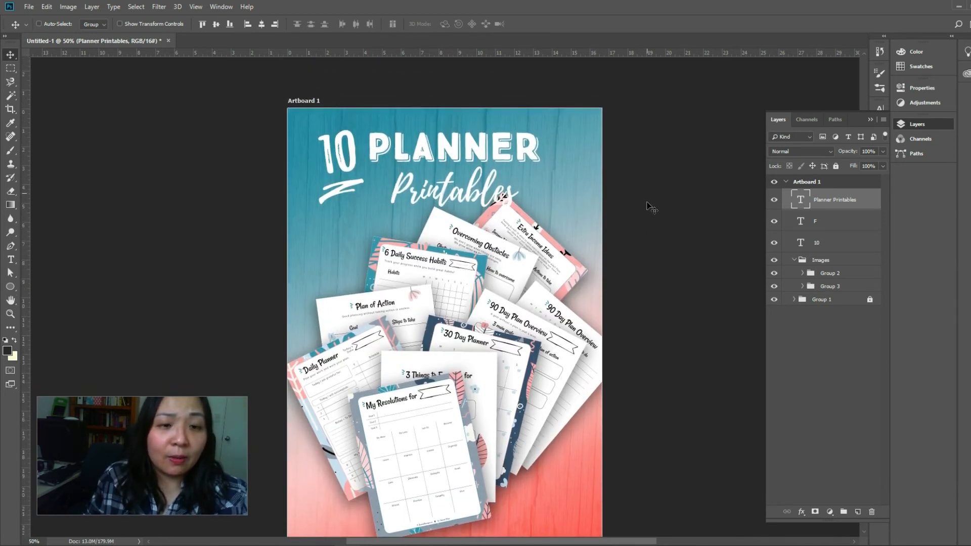
{"action": "scroll", "coordinate": [651, 208], "scroll_direction": "down", "scroll_amount": 4}
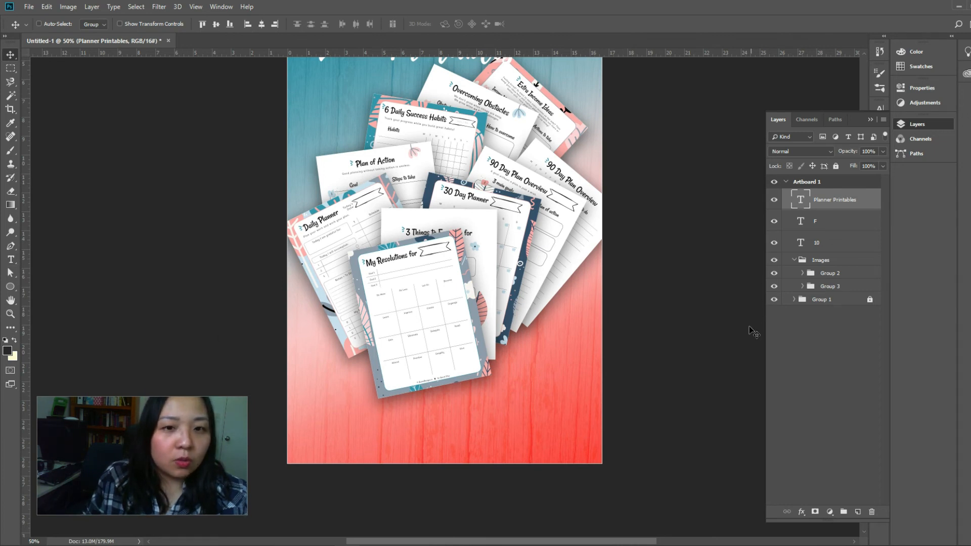
{"action": "scroll", "coordinate": [739, 334], "scroll_direction": "up", "scroll_amount": 2}
{"action": "scroll", "coordinate": [726, 337], "scroll_direction": "up", "scroll_amount": 2}
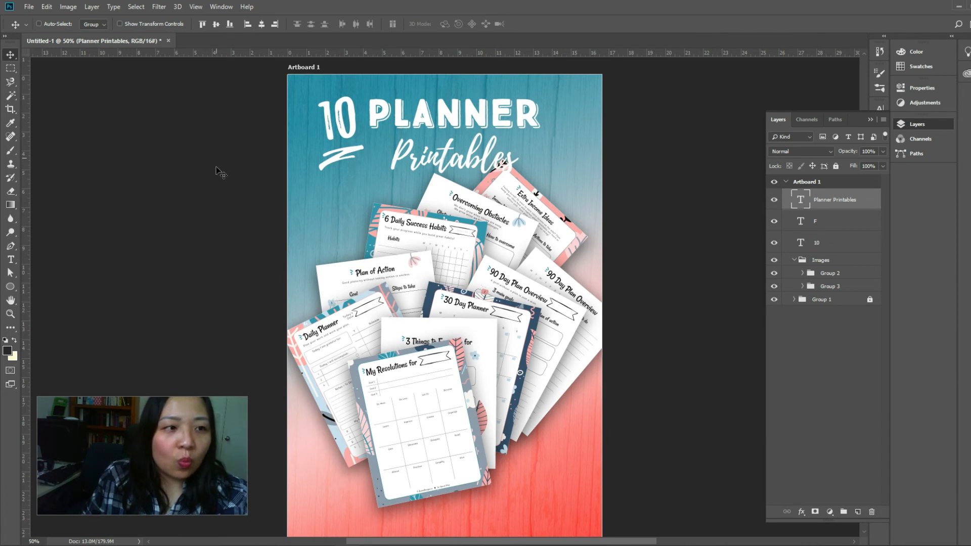
Add the website text JANICEDESIGNS.CO in white True North Regular in the empty area below the planner pages
{"action": "scroll", "coordinate": [218, 165], "scroll_direction": "down", "scroll_amount": 4}
{"action": "left_click", "coordinate": [12, 260]}
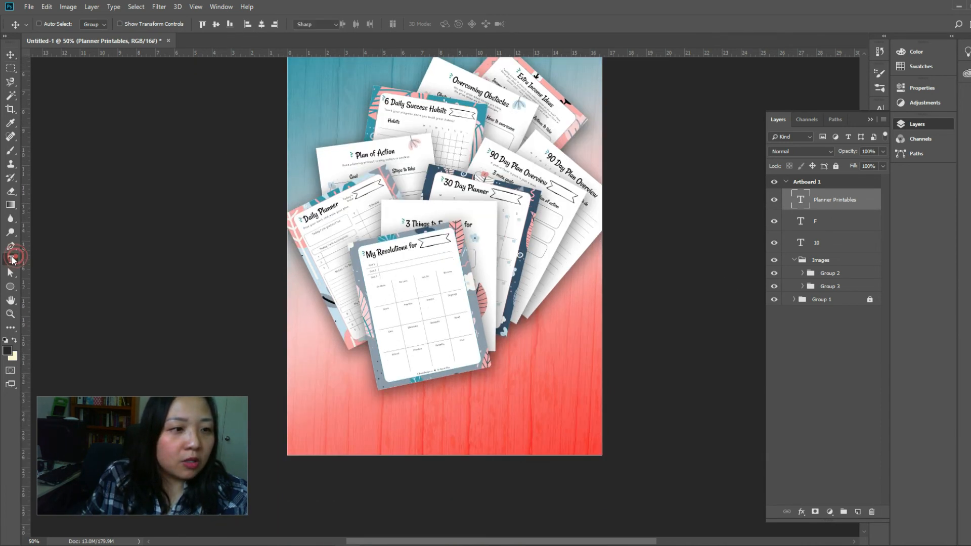
{"action": "left_click", "coordinate": [114, 23]}
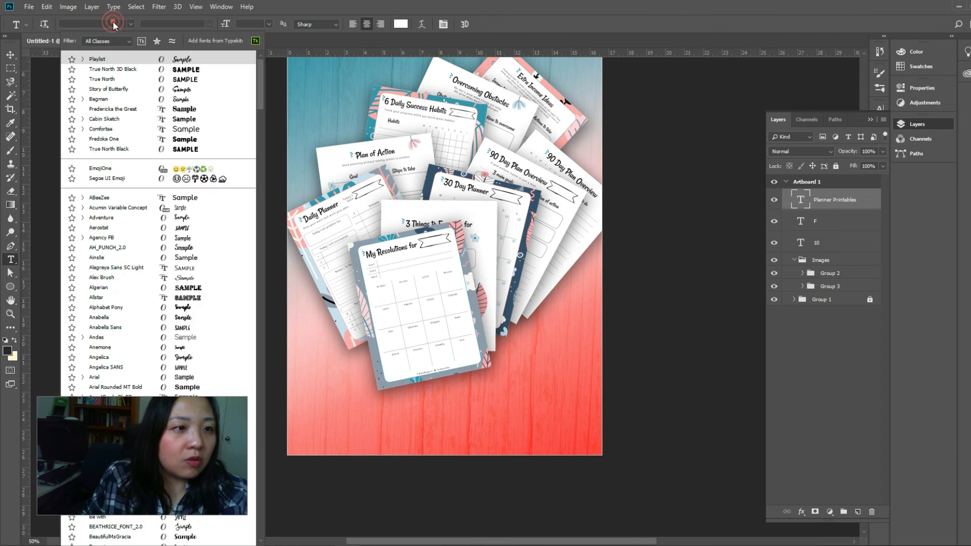
{"action": "left_click", "coordinate": [107, 80]}
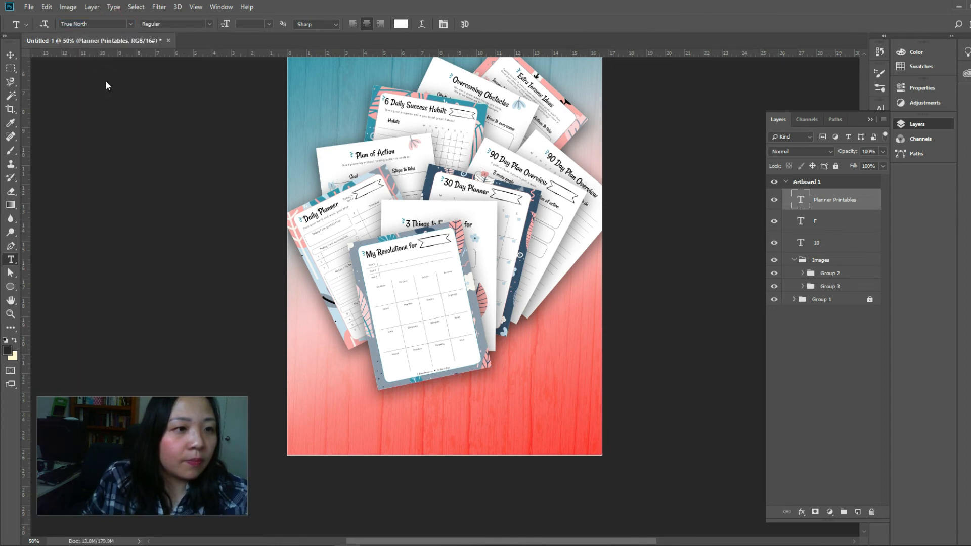
{"action": "left_click", "coordinate": [369, 425]}
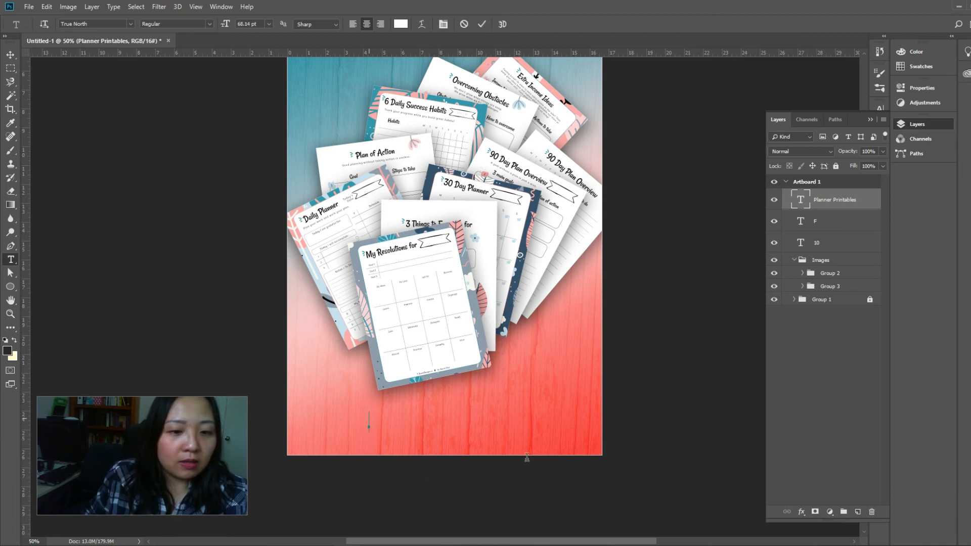
{"action": "type", "text": "JANICE"}
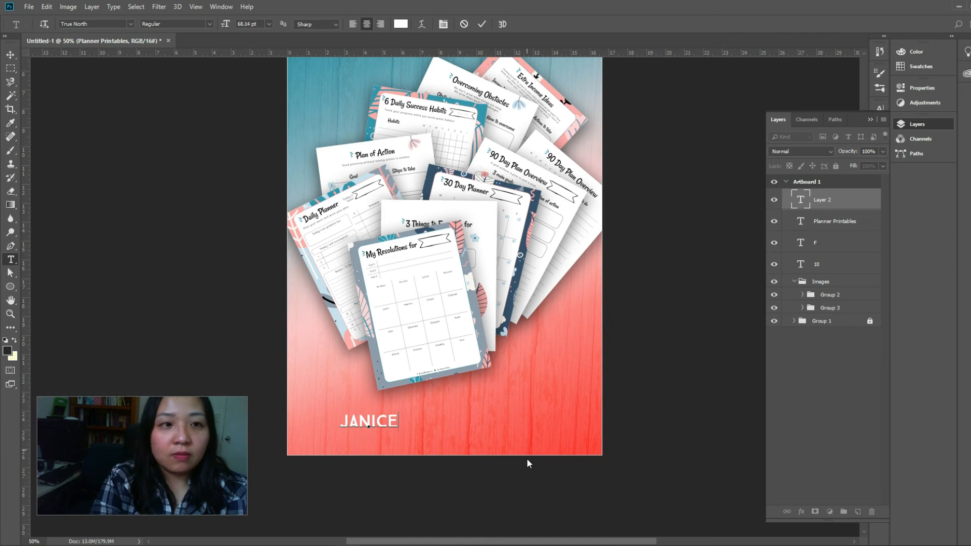
{"action": "type", "text": "DESIGNS.CO"}
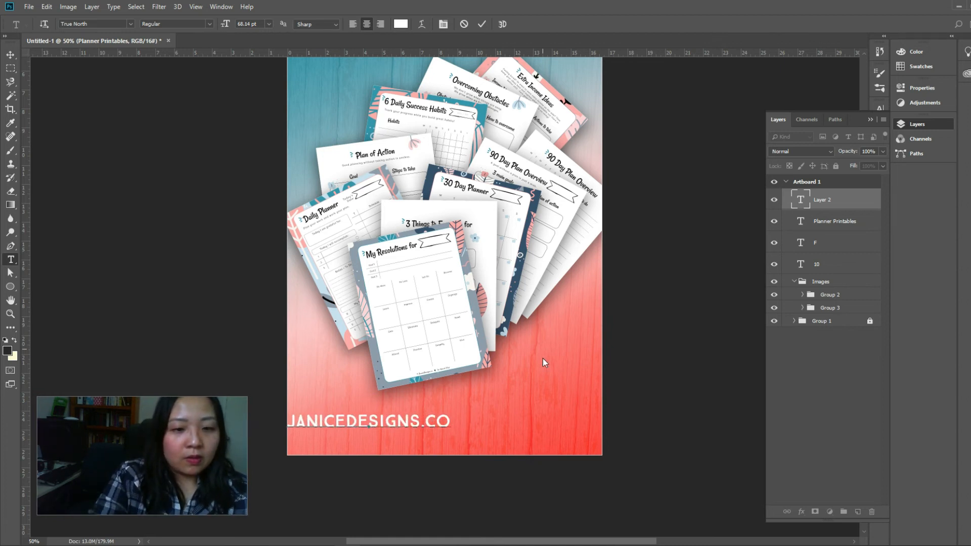
{"action": "left_click", "coordinate": [801, 202]}
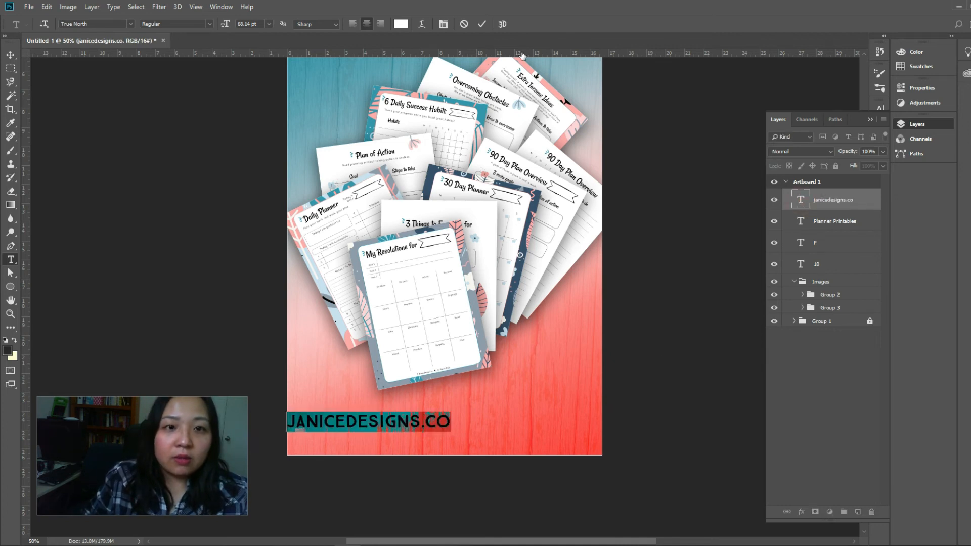
{"action": "left_click", "coordinate": [409, 26]}
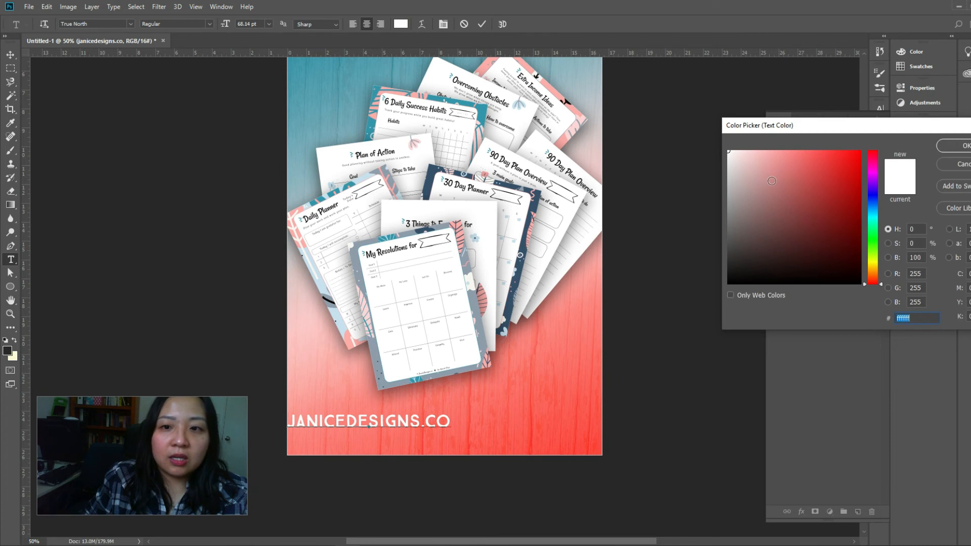
{"action": "left_click", "coordinate": [961, 145]}
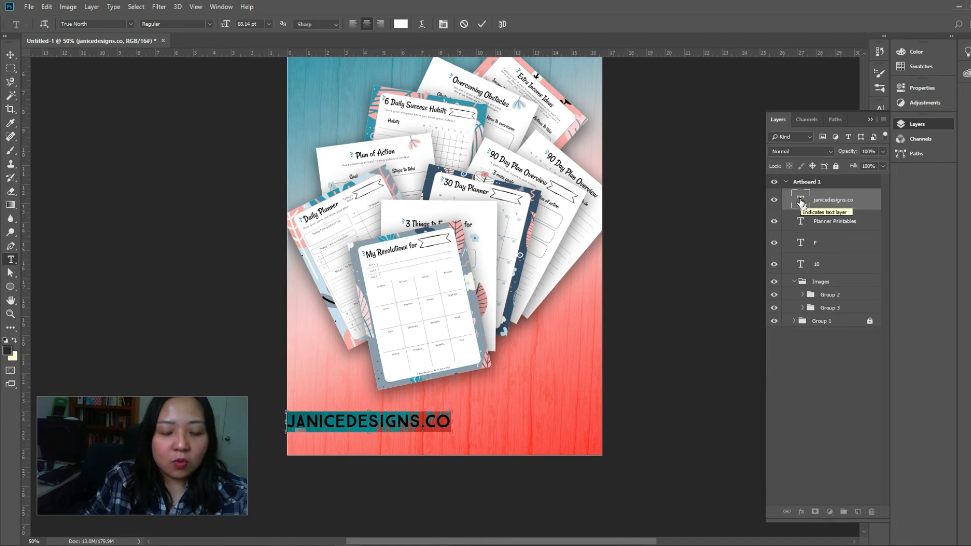
{"action": "left_click", "coordinate": [847, 381]}
Scale the website text down to about 63% and move it toward the bottom center of the artboard
{"action": "left_click", "coordinate": [842, 201]}
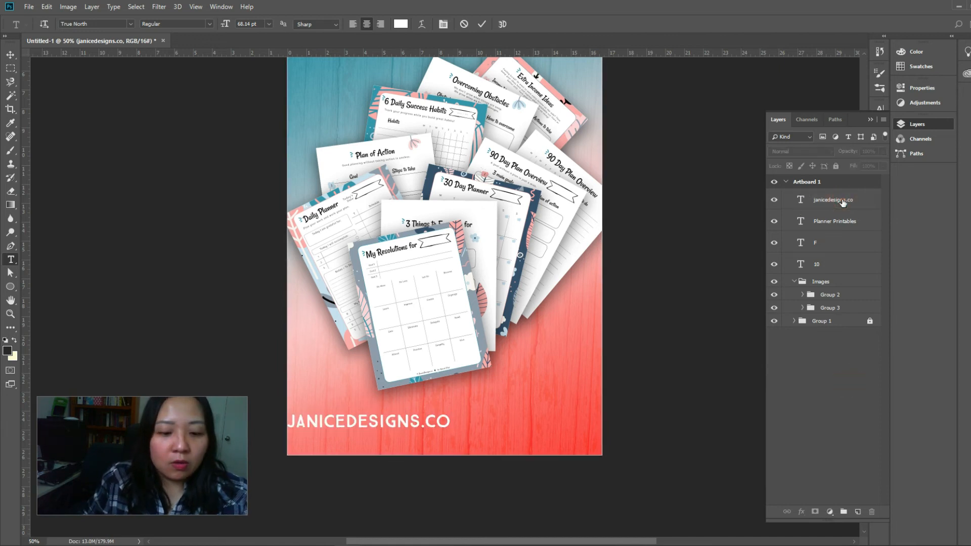
{"action": "key", "text": "ctrl+t"}
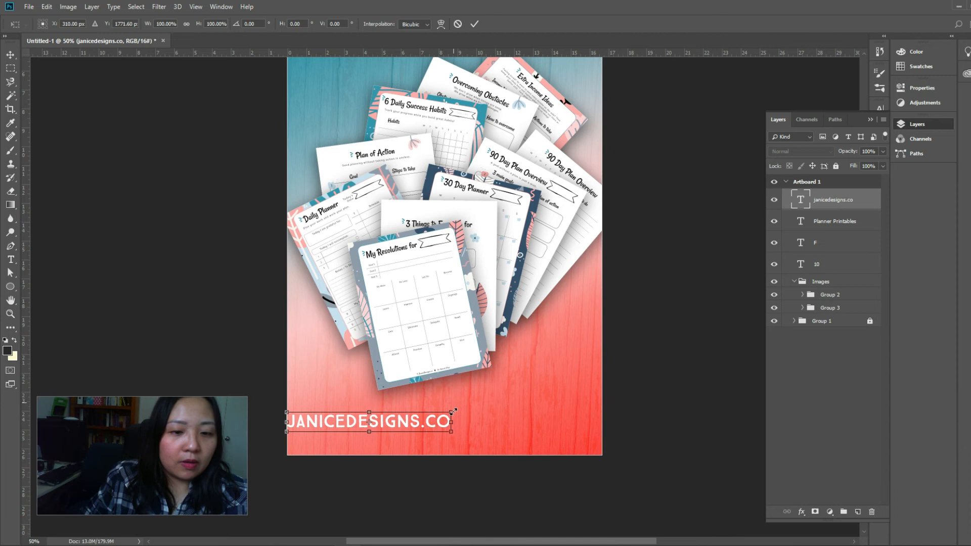
{"action": "left_click_drag", "start_coordinate": [436, 421], "coordinate": [466, 438]}
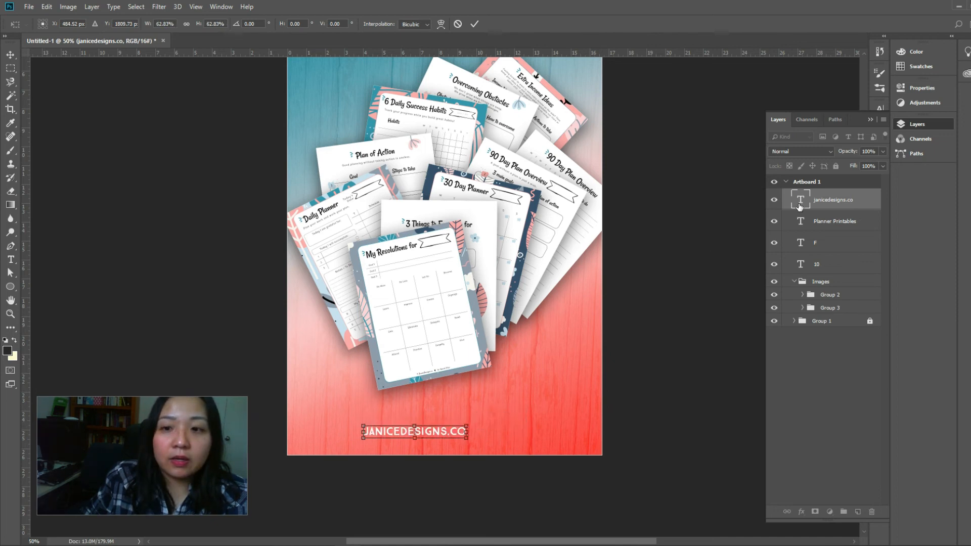
Widen the letter spacing of the whole website text until the characters are clearly spread apart
{"action": "key", "text": "t"}
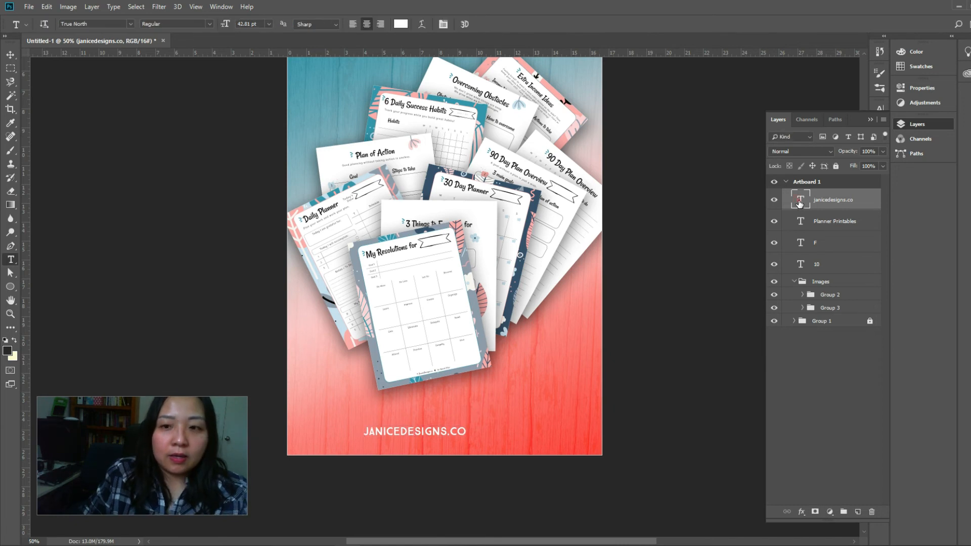
{"action": "double_click", "coordinate": [799, 200]}
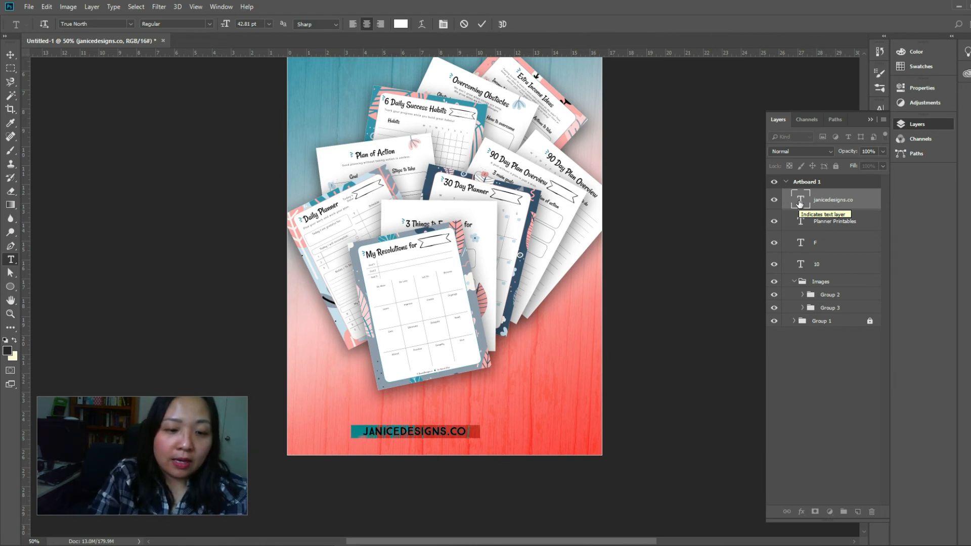
{"action": "key", "text": "alt+Right"}
{"action": "key", "text": "alt+Right"}
{"action": "key", "text": "alt+Right"}
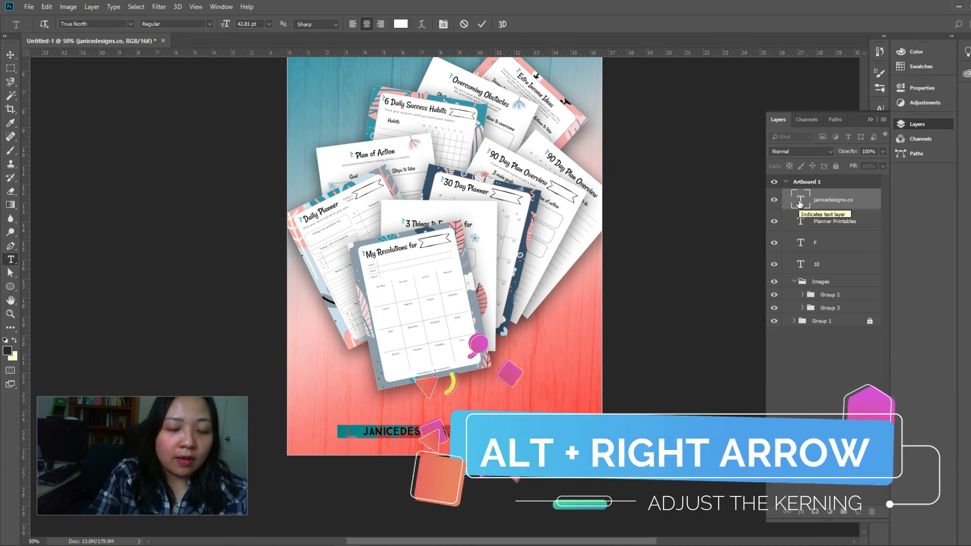
{"action": "key", "text": "alt+Right"}
{"action": "key", "text": "alt+Right"}
{"action": "key", "text": "alt+Right"}
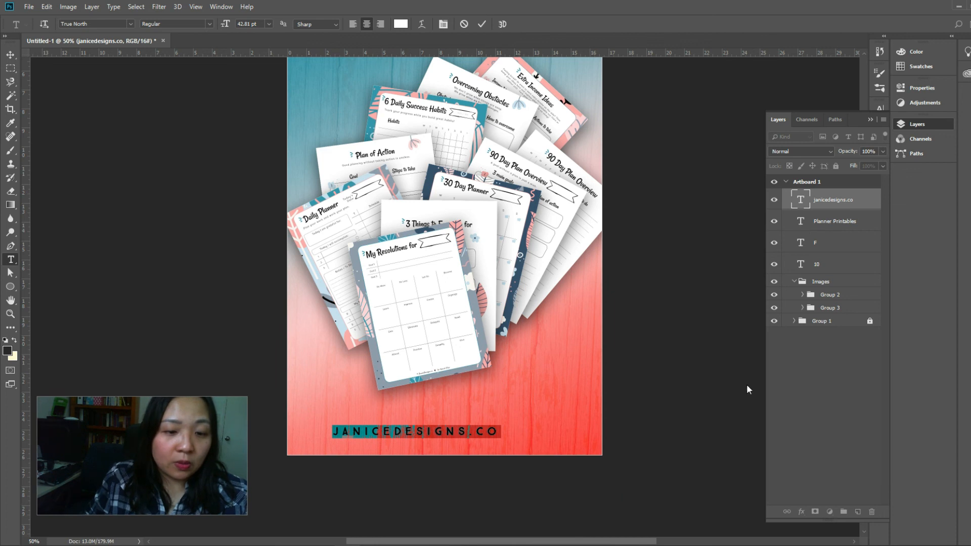
{"action": "left_click", "coordinate": [10, 55]}
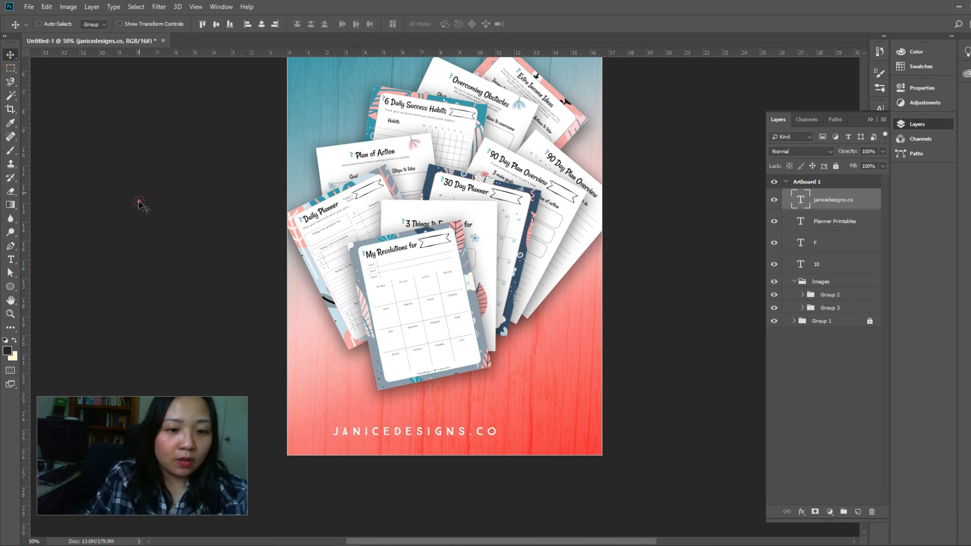
Scale the website text down slightly and center it horizontally near the artboard's bottom edge
{"action": "left_click_drag", "start_coordinate": [468, 438], "coordinate": [486, 435]}
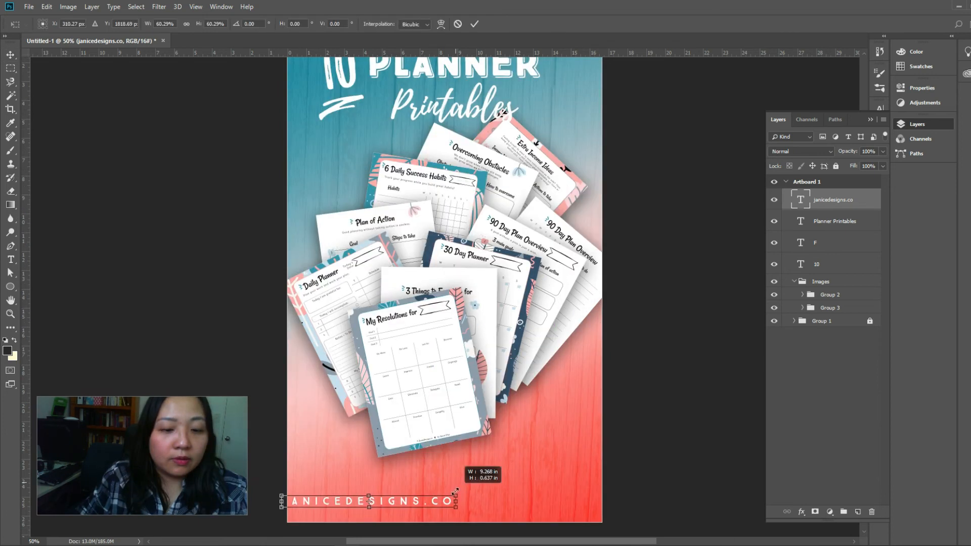
{"action": "left_click_drag", "start_coordinate": [455, 491], "coordinate": [495, 507]}
{"action": "key", "text": "Return"}
Review the whole layout from the title down to the website line
{"action": "scroll", "coordinate": [668, 470], "scroll_direction": "up", "scroll_amount": 4}
{"action": "scroll", "coordinate": [671, 470], "scroll_direction": "down", "scroll_amount": 5}
{"action": "scroll", "coordinate": [668, 470], "scroll_direction": "up", "scroll_amount": 2}
{"action": "scroll", "coordinate": [670, 469], "scroll_direction": "up", "scroll_amount": 1}
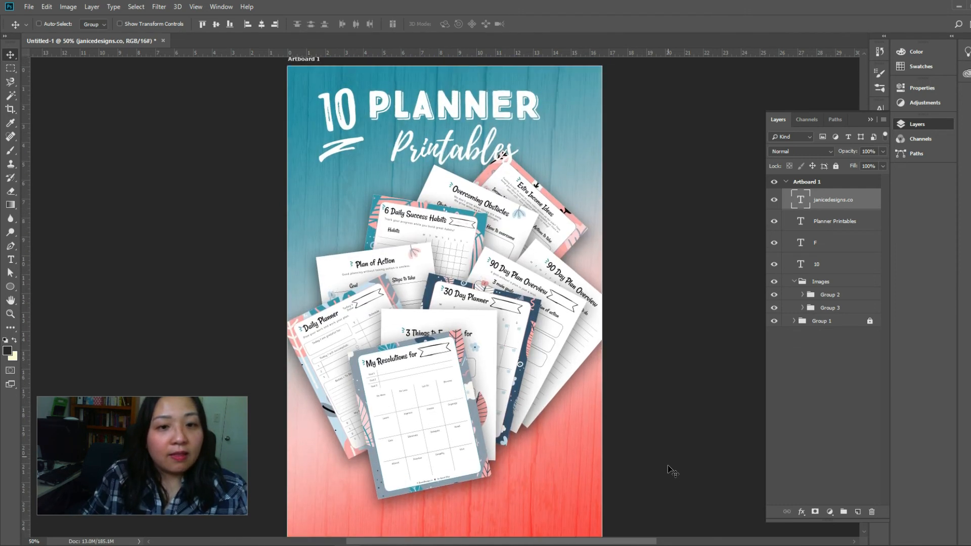
{"action": "scroll", "coordinate": [671, 468], "scroll_direction": "down", "scroll_amount": 3}
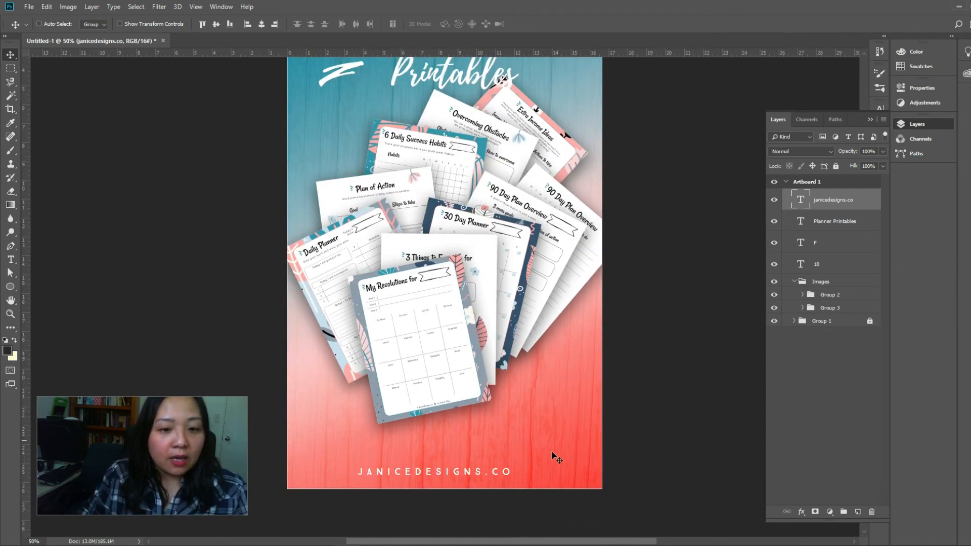
{"action": "scroll", "coordinate": [613, 470], "scroll_direction": "up", "scroll_amount": 6}
{"action": "scroll", "coordinate": [614, 459], "scroll_direction": "down", "scroll_amount": 8}
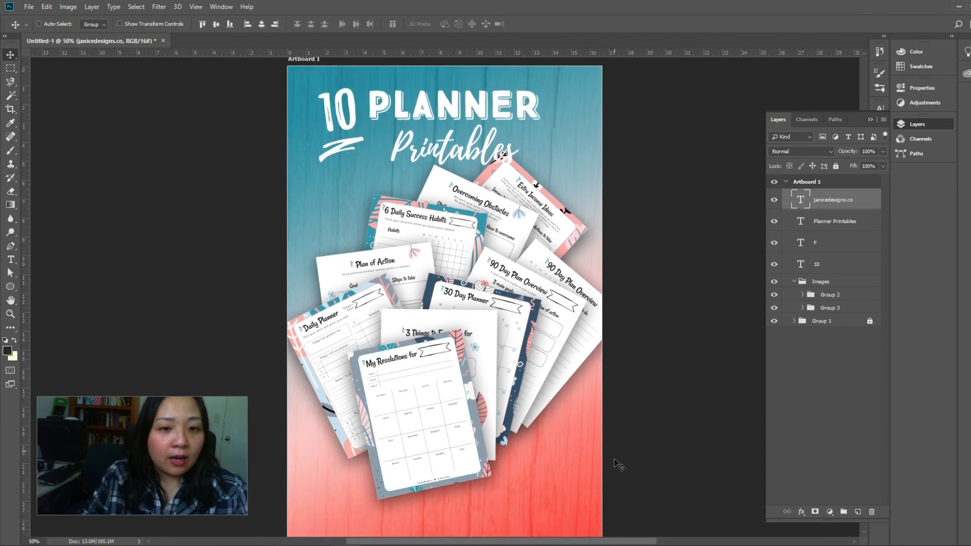
{"action": "scroll", "coordinate": [613, 452], "scroll_direction": "up", "scroll_amount": 2}
{"action": "scroll", "coordinate": [617, 453], "scroll_direction": "up", "scroll_amount": 1}
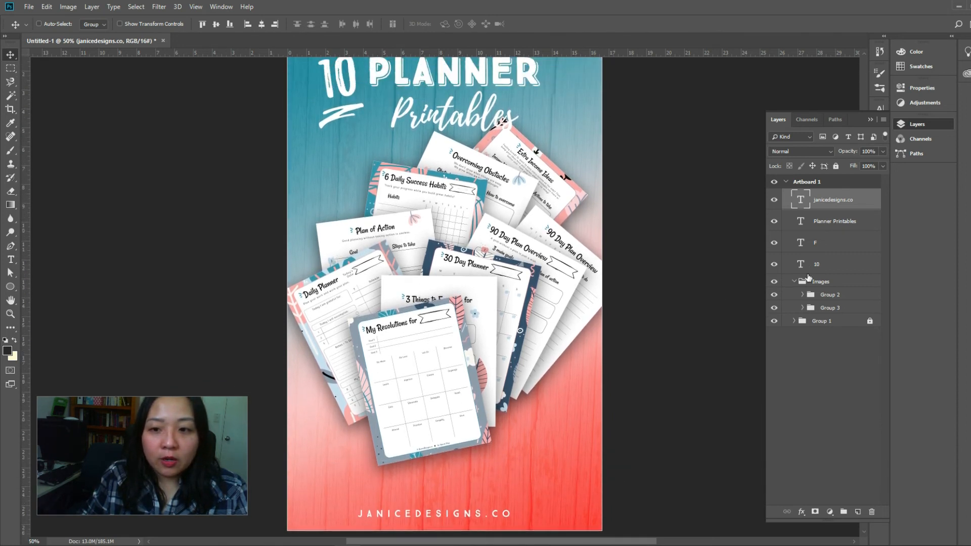
Move the Images group with all planner pages slightly down, away from the title
{"action": "left_click", "coordinate": [807, 282]}
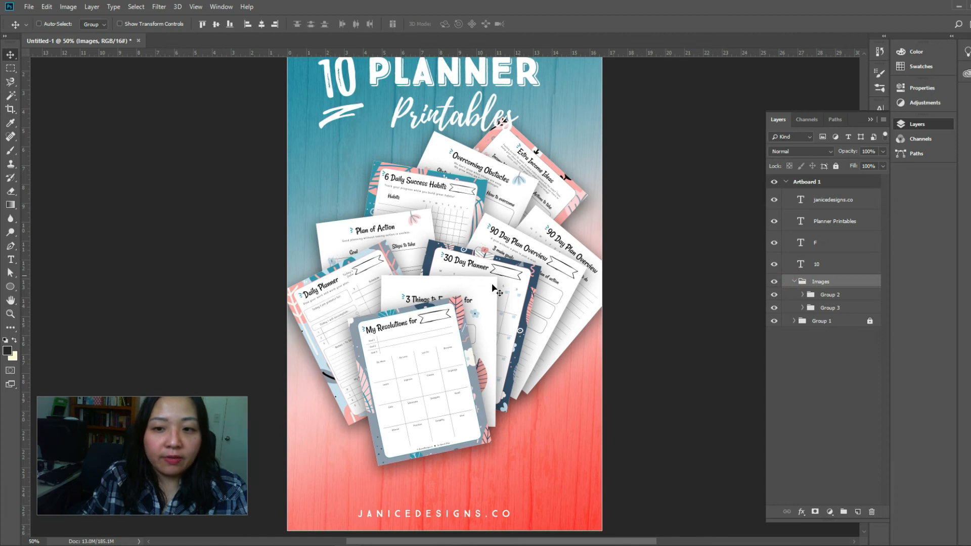
{"action": "left_click_drag", "start_coordinate": [484, 312], "coordinate": [489, 315]}
{"action": "scroll", "coordinate": [569, 353], "scroll_direction": "up", "scroll_amount": 2}
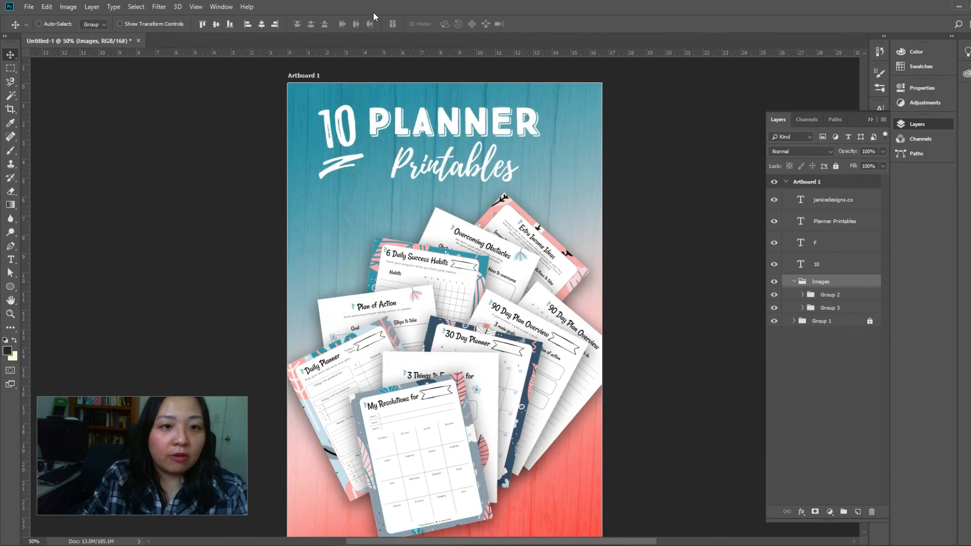
Enlarge the Planner Printables, F and 10 title layers together to about 114% and center them above the planner pages
{"action": "left_click", "coordinate": [825, 200]}
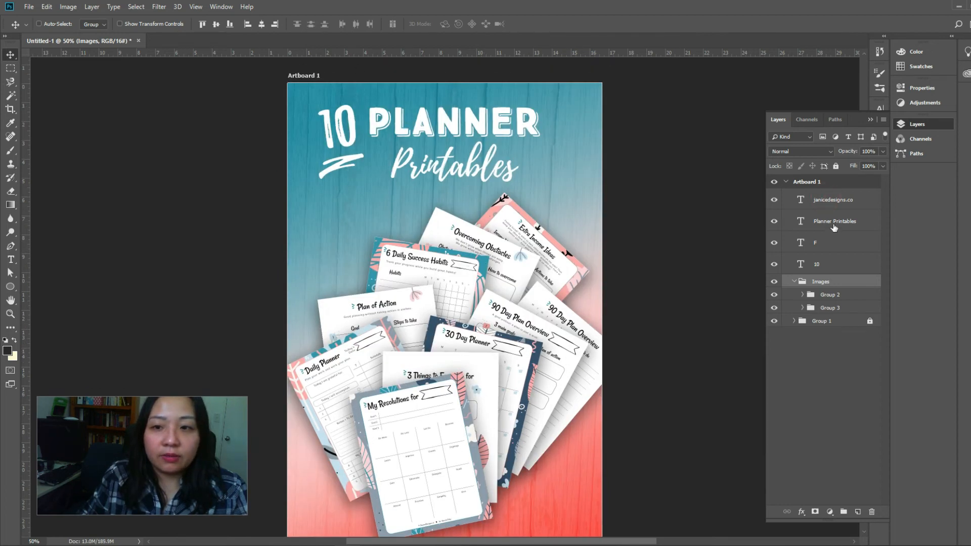
{"action": "left_click", "coordinate": [831, 265], "text": "shift"}
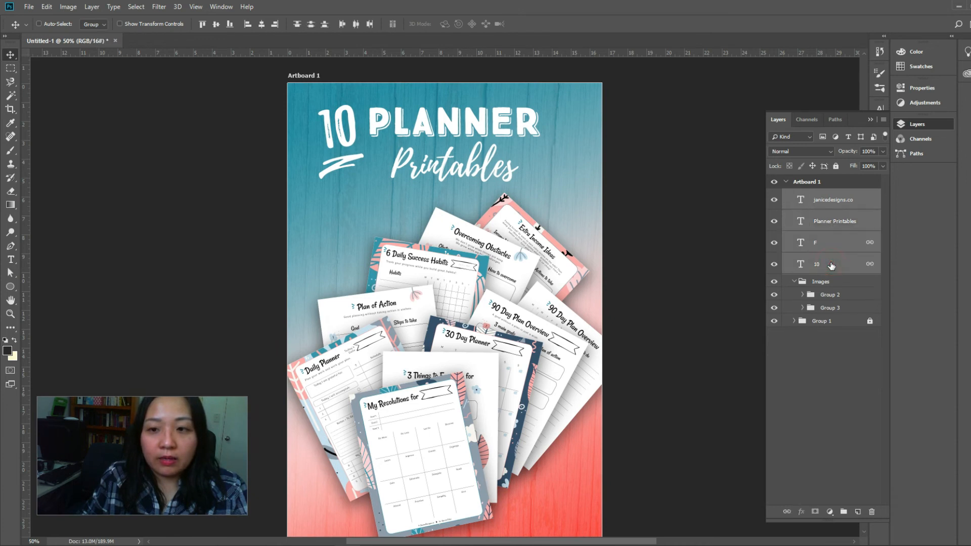
{"action": "left_click", "coordinate": [831, 200], "text": "ctrl"}
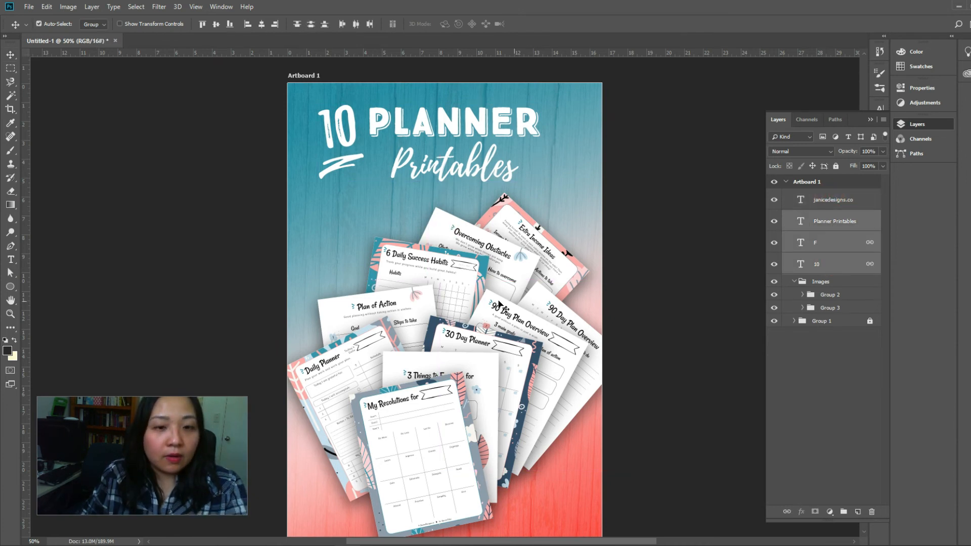
{"action": "key", "text": "ctrl+t"}
{"action": "mouse_move", "coordinate": [582, 205]}
{"action": "left_mouse_down"}
{"action": "mouse_move", "coordinate": [600, 211]}
{"action": "mouse_move", "coordinate": [571, 192]}
{"action": "left_mouse_up"}
{"action": "mouse_move", "coordinate": [552, 136]}
{"action": "left_mouse_down"}
{"action": "mouse_move", "coordinate": [560, 150]}
{"action": "mouse_move", "coordinate": [549, 133]}
{"action": "left_mouse_up"}
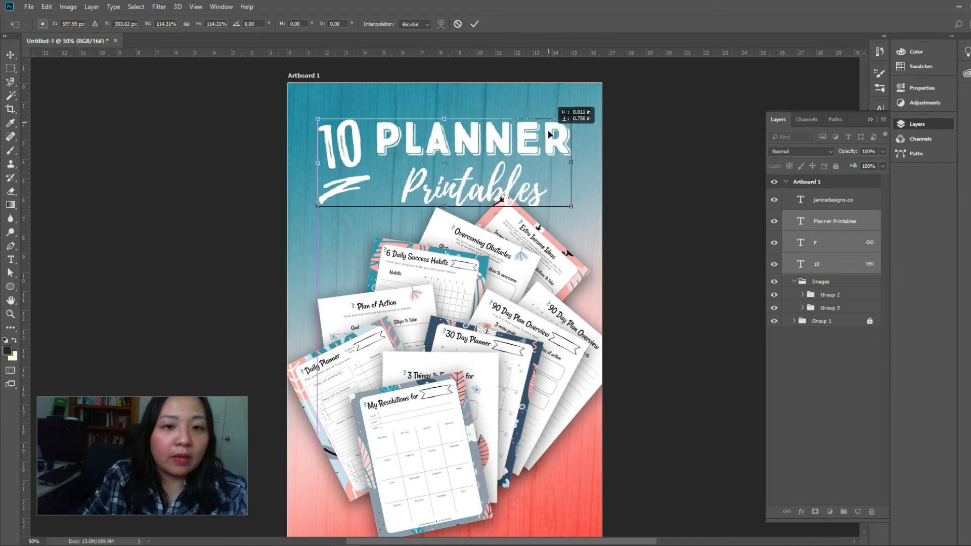
{"action": "key", "text": "Return"}
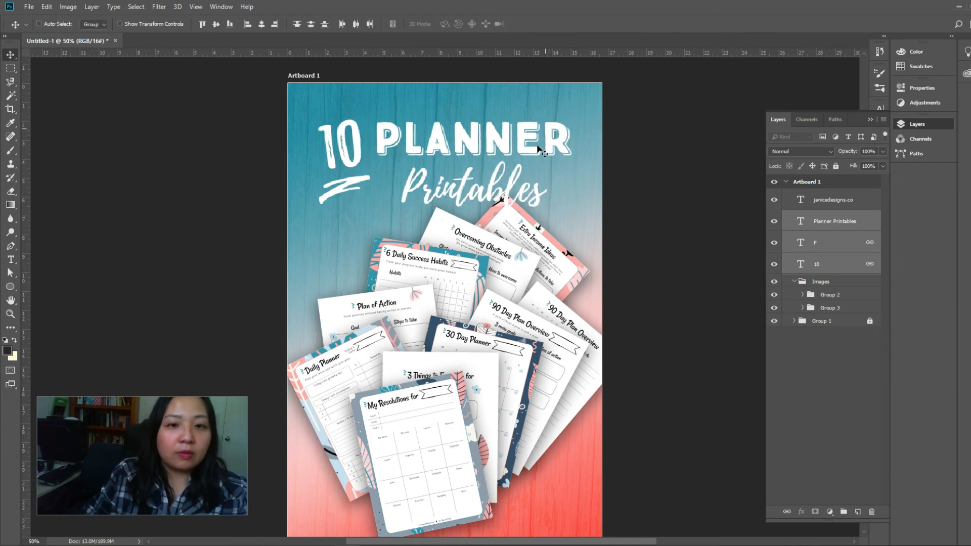
{"action": "mouse_move", "coordinate": [528, 145]}
{"action": "left_mouse_down"}
{"action": "mouse_move", "coordinate": [547, 142]}
{"action": "mouse_move", "coordinate": [527, 141]}
{"action": "left_mouse_up"}
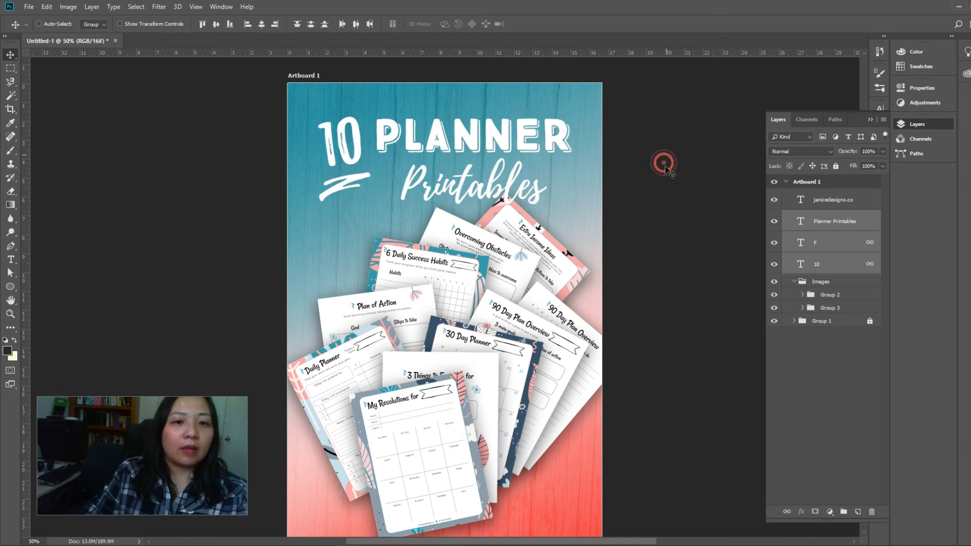
Draw a square marquee selection across the artboard's full width to preview a square crop
{"action": "scroll", "coordinate": [669, 173], "scroll_direction": "down", "scroll_amount": 3}
{"action": "scroll", "coordinate": [669, 175], "scroll_direction": "up", "scroll_amount": 2}
{"action": "scroll", "coordinate": [669, 174], "scroll_direction": "up", "scroll_amount": 2}
{"action": "scroll", "coordinate": [669, 174], "scroll_direction": "down", "scroll_amount": 3}
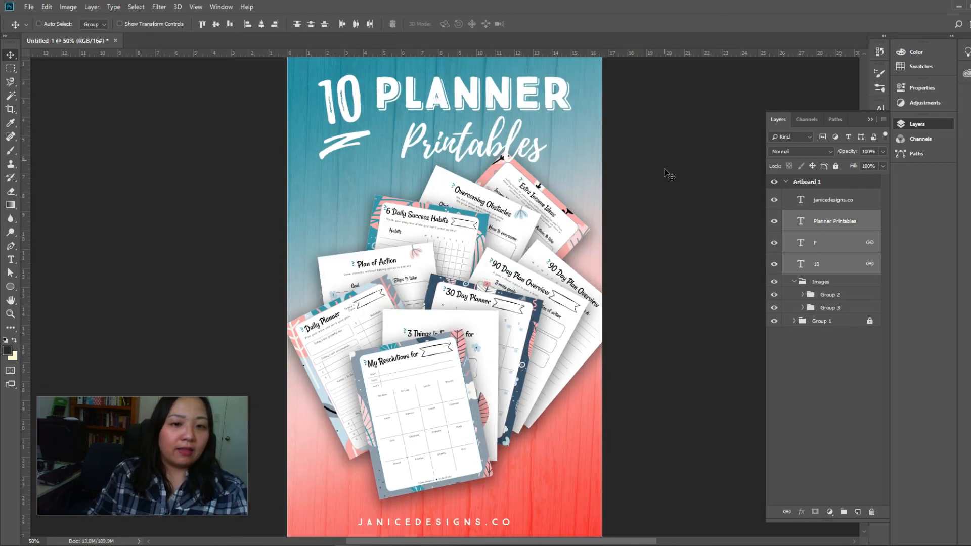
{"action": "scroll", "coordinate": [665, 171], "scroll_direction": "up", "scroll_amount": 2}
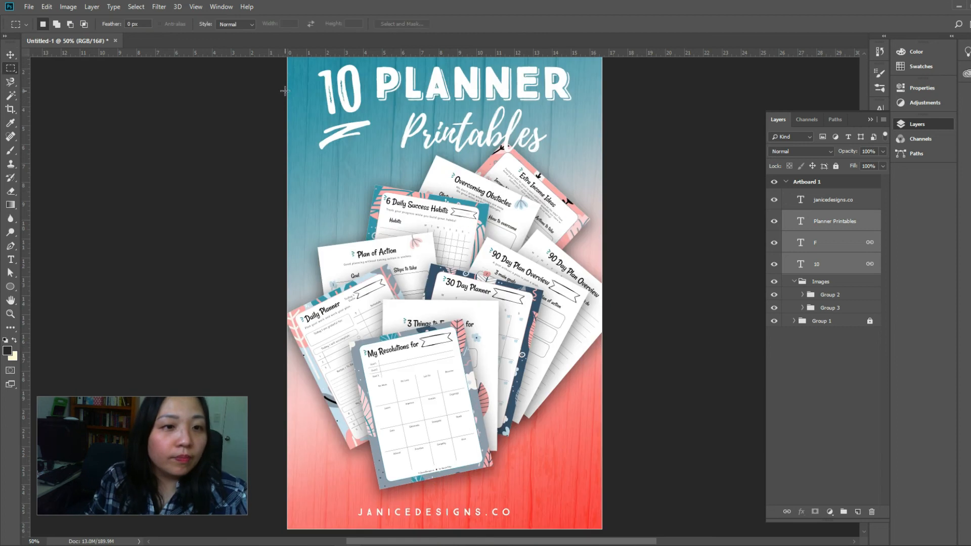
{"action": "left_click_drag", "start_coordinate": [287, 91], "coordinate": [621, 414]}
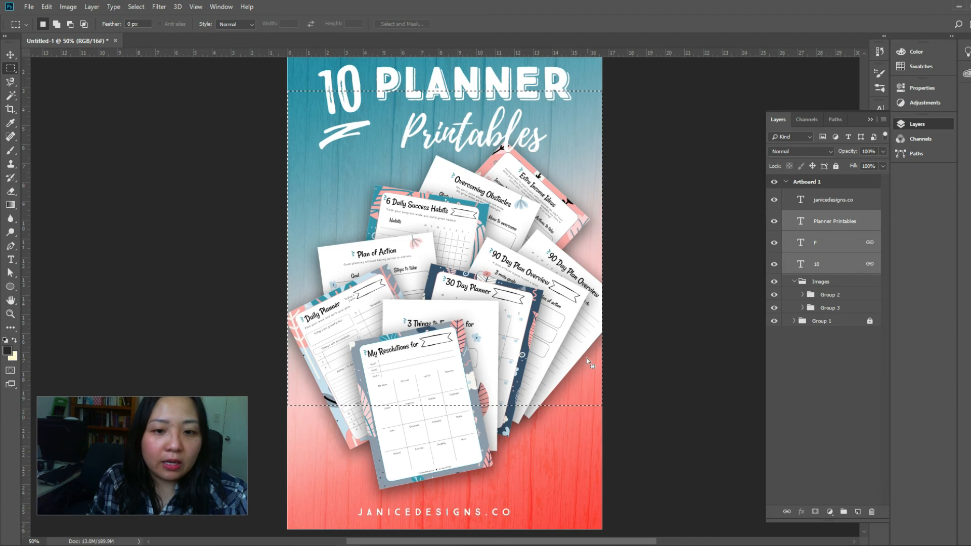
Shift the square selection down over the planner pages and up over the title to compare framings, and deselect it
{"action": "left_click_drag", "start_coordinate": [567, 326], "coordinate": [564, 385]}
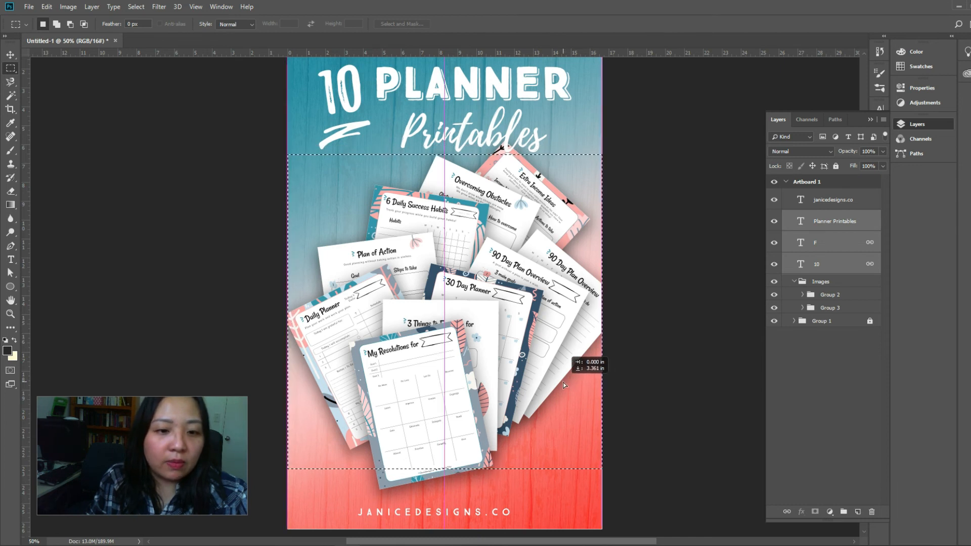
{"action": "left_click_drag", "start_coordinate": [563, 382], "coordinate": [561, 281]}
{"action": "scroll", "coordinate": [566, 328], "scroll_direction": "up", "scroll_amount": 3}
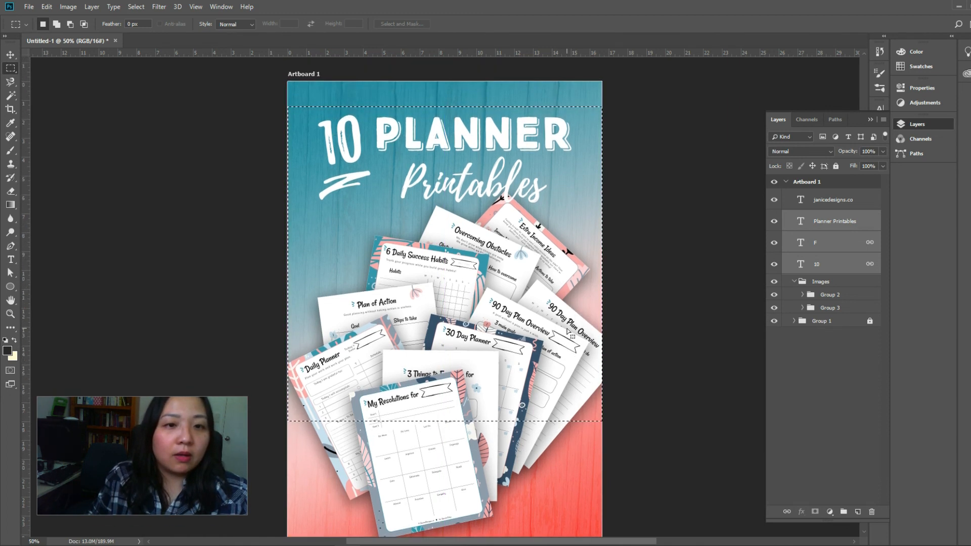
{"action": "scroll", "coordinate": [568, 332], "scroll_direction": "up", "scroll_amount": 1}
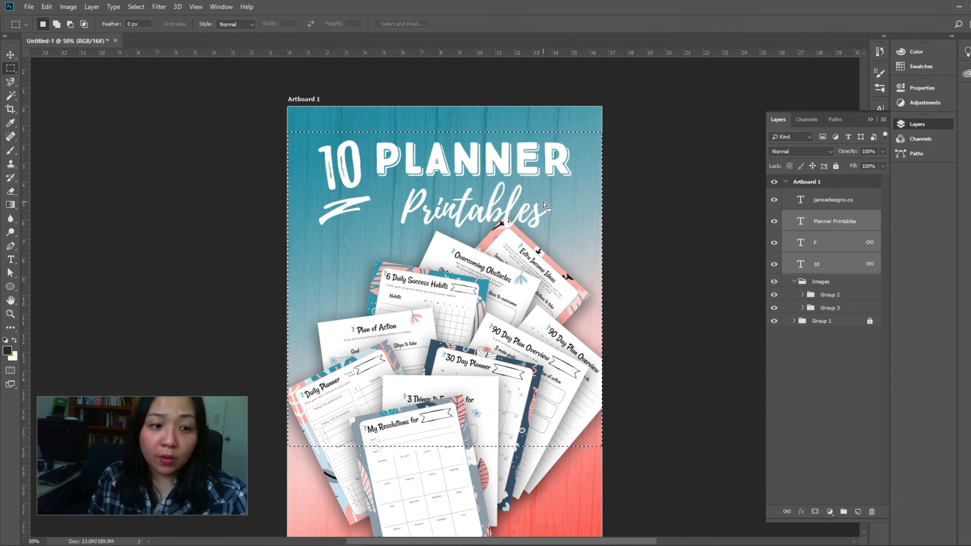
{"action": "left_click", "coordinate": [9, 54]}
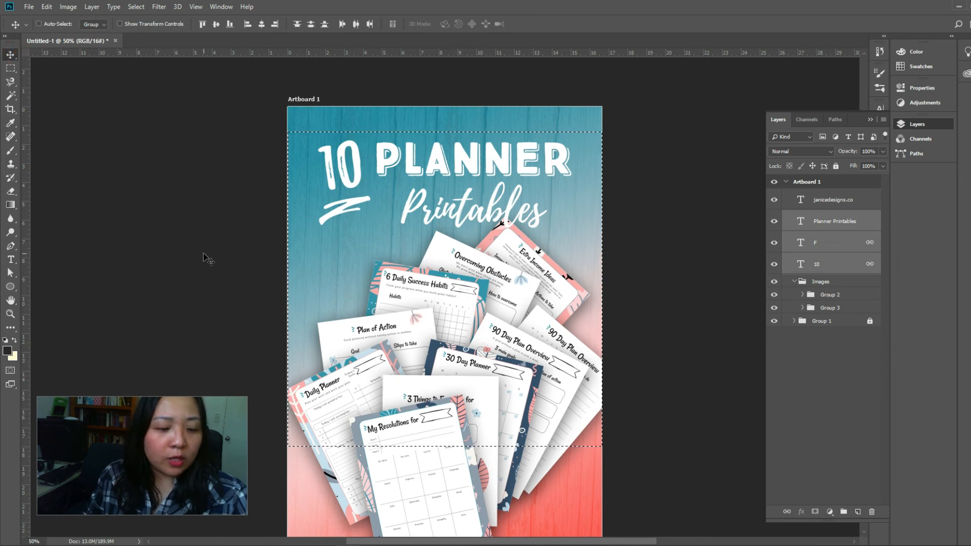
{"action": "key", "text": "ctrl+d"}
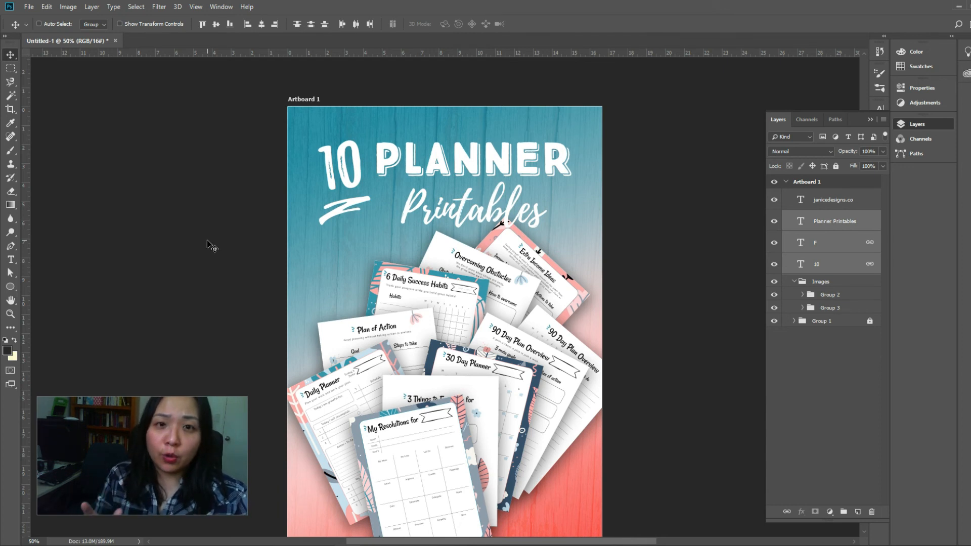
{"action": "left_click", "coordinate": [11, 109]}
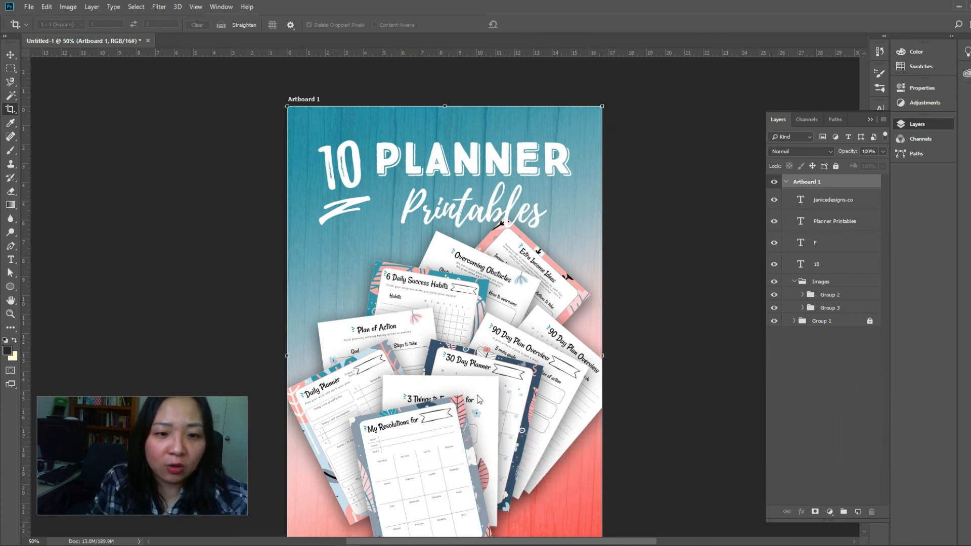
{"action": "scroll", "coordinate": [430, 257], "scroll_direction": "down", "scroll_amount": 2}
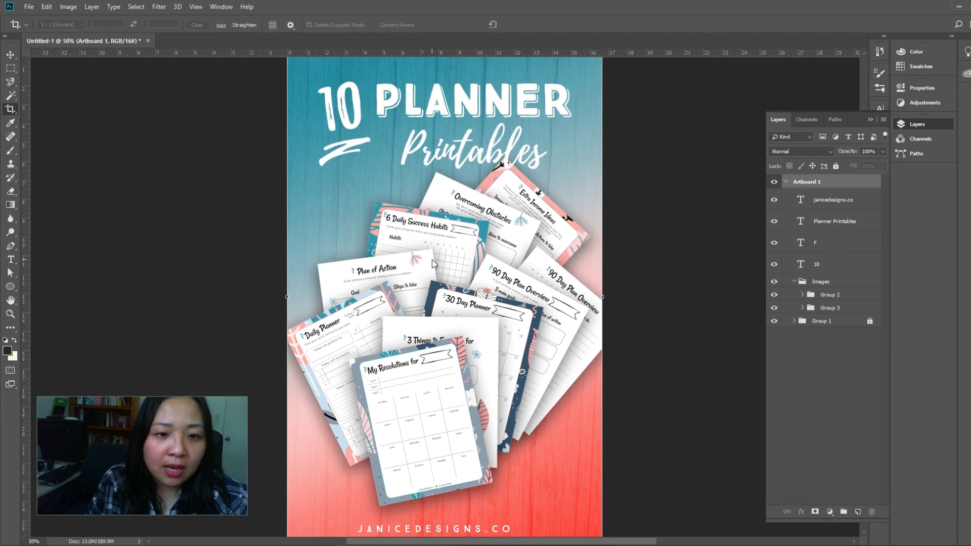
{"action": "scroll", "coordinate": [433, 259], "scroll_direction": "up", "scroll_amount": 3}
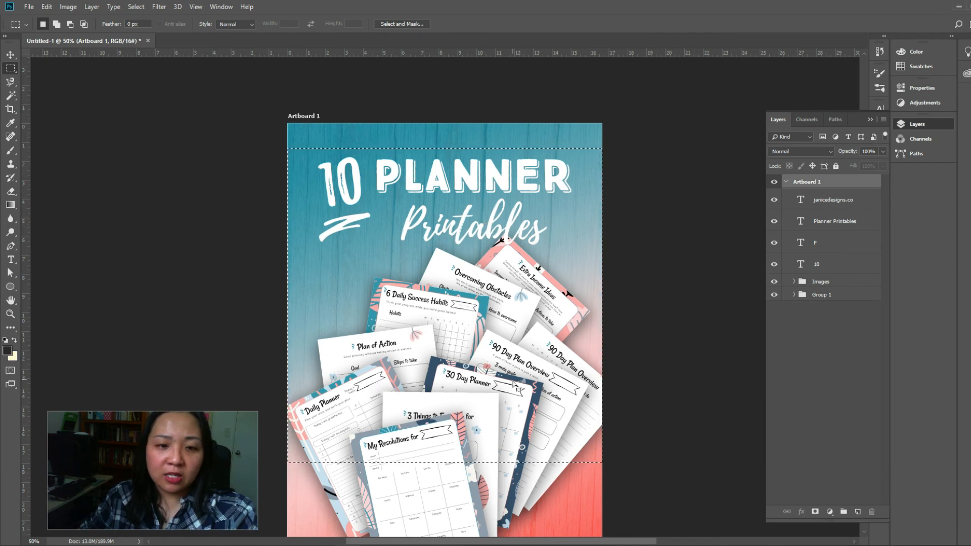
Switch to the Move tool and clear the square selection over the design
{"action": "left_click", "coordinate": [10, 54]}
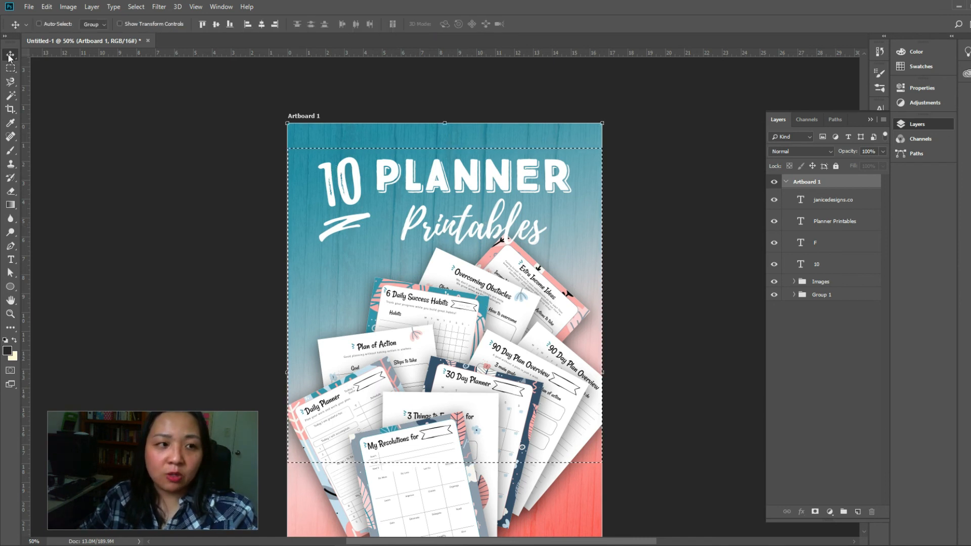
{"action": "left_click", "coordinate": [149, 173]}
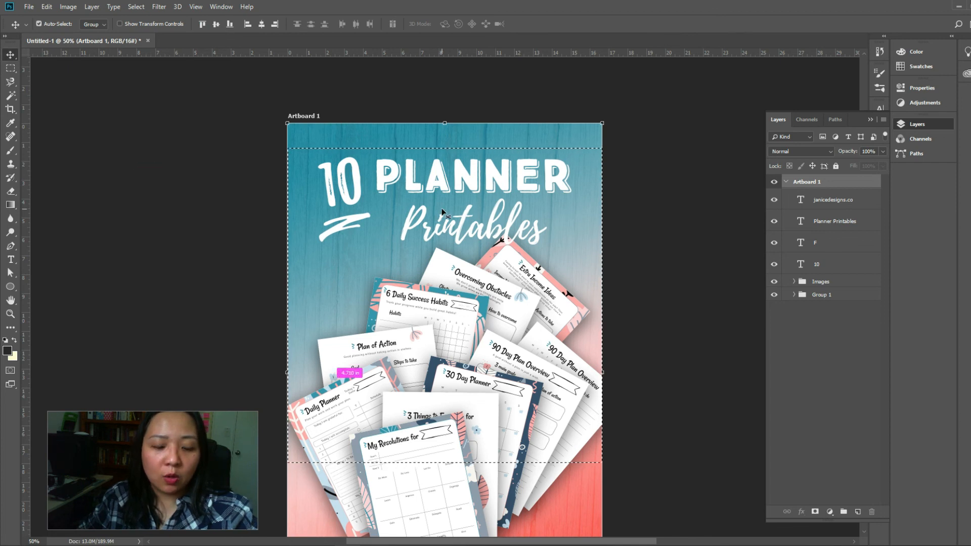
{"action": "key", "text": "ctrl+d"}
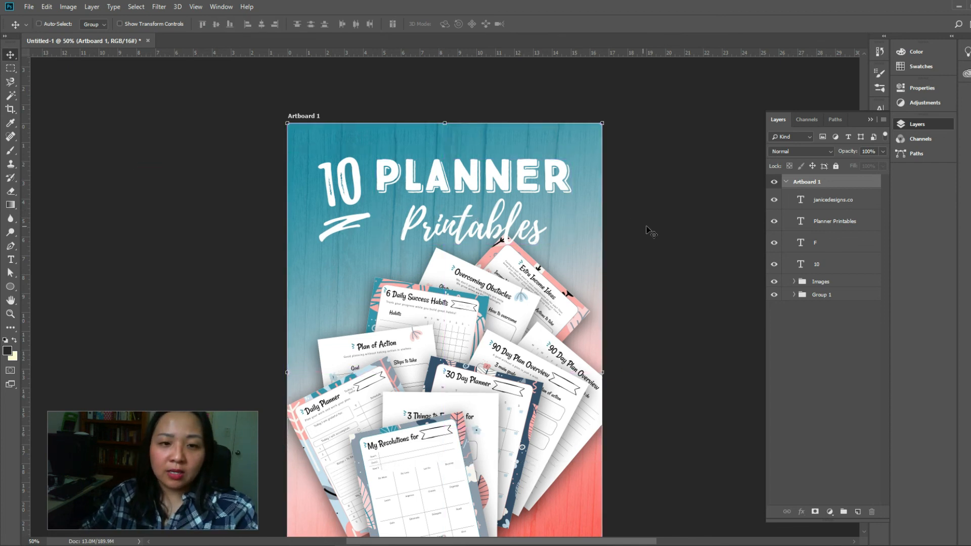
Deselect the artboard and examine the finished composition from top to bottom
{"action": "scroll", "coordinate": [646, 226], "scroll_direction": "down", "scroll_amount": 4}
{"action": "scroll", "coordinate": [563, 226], "scroll_direction": "down", "scroll_amount": 2}
{"action": "left_click", "coordinate": [607, 415]}
{"action": "scroll", "coordinate": [607, 415], "scroll_direction": "down", "scroll_amount": 1}
{"action": "scroll", "coordinate": [606, 414], "scroll_direction": "up", "scroll_amount": 6}
{"action": "scroll", "coordinate": [607, 418], "scroll_direction": "up", "scroll_amount": 1}
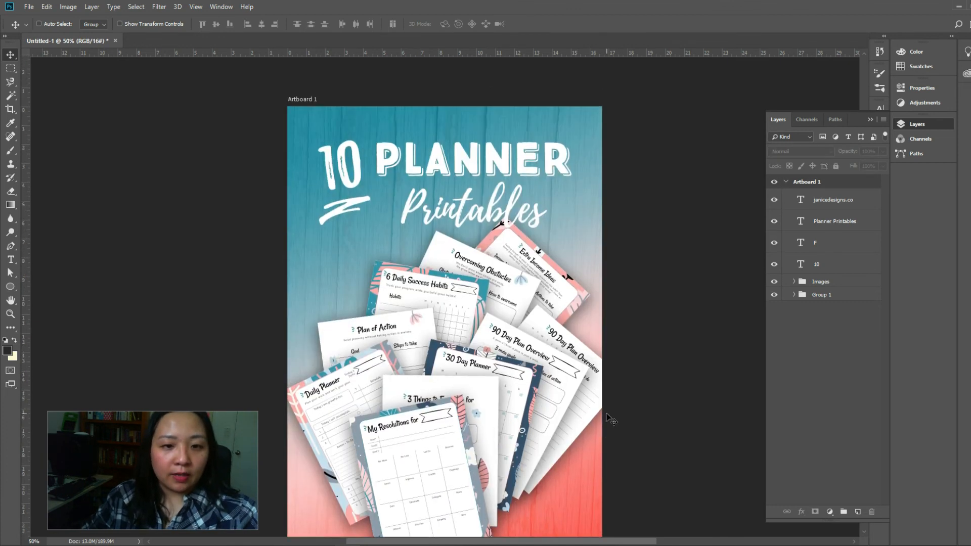
{"action": "scroll", "coordinate": [607, 415], "scroll_direction": "down", "scroll_amount": 4}
{"action": "scroll", "coordinate": [607, 413], "scroll_direction": "up", "scroll_amount": 2}
{"action": "scroll", "coordinate": [610, 413], "scroll_direction": "up", "scroll_amount": 1}
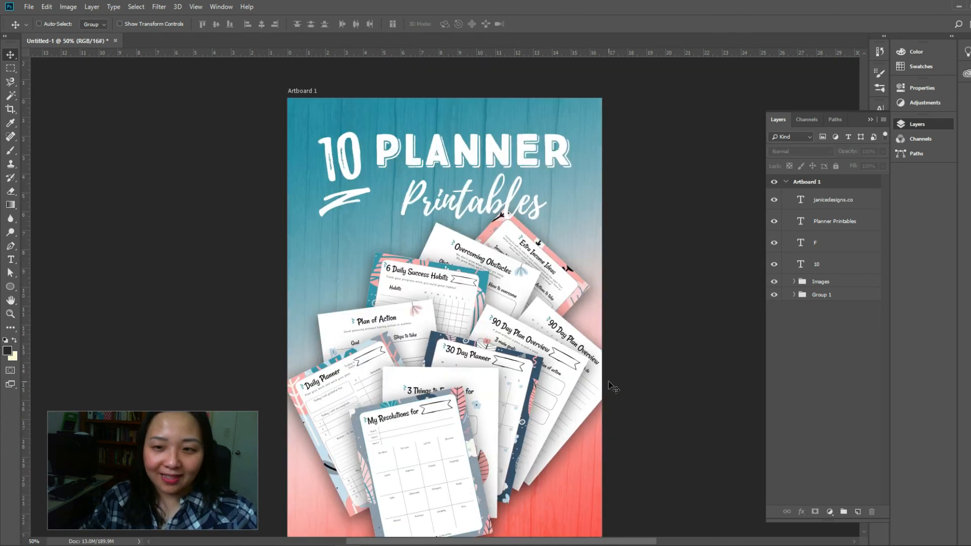
Add a new empty layer above the website text and open the background color for editing
{"action": "left_click", "coordinate": [857, 511]}
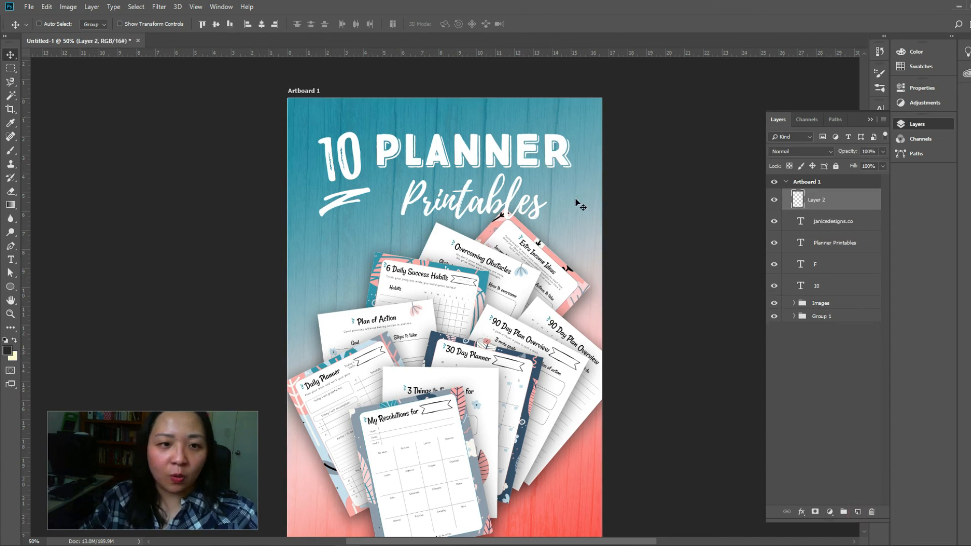
{"action": "scroll", "coordinate": [718, 439], "scroll_direction": "down", "scroll_amount": 3}
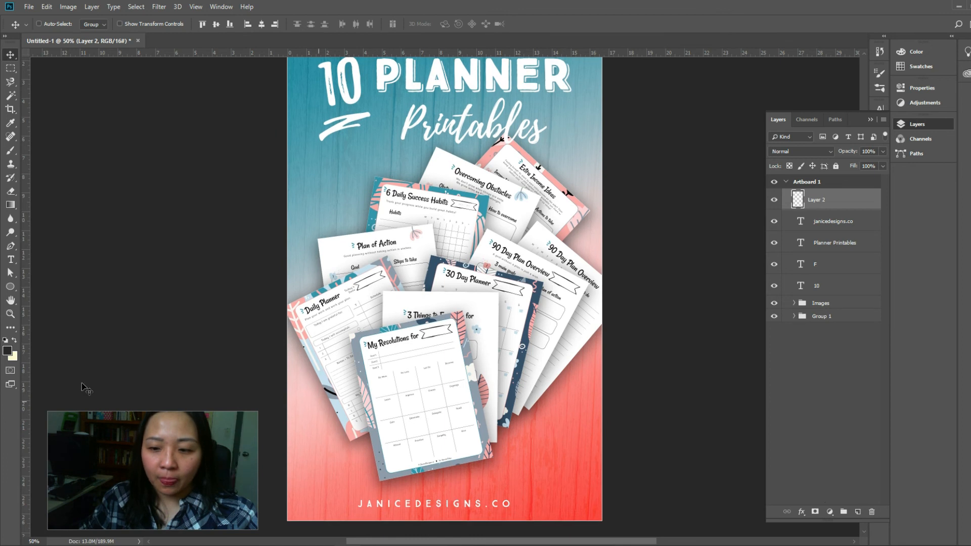
{"action": "left_click", "coordinate": [12, 355]}
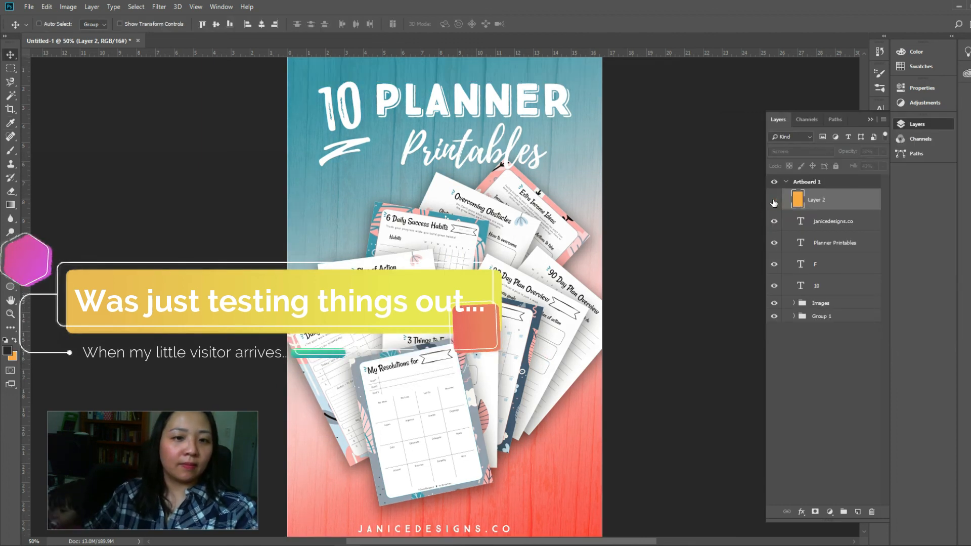
Compare the design with the orange Screen overlay on Layer 2 hidden and shown
{"action": "left_click", "coordinate": [774, 200]}
{"action": "scroll", "coordinate": [629, 318], "scroll_direction": "up", "scroll_amount": 1}
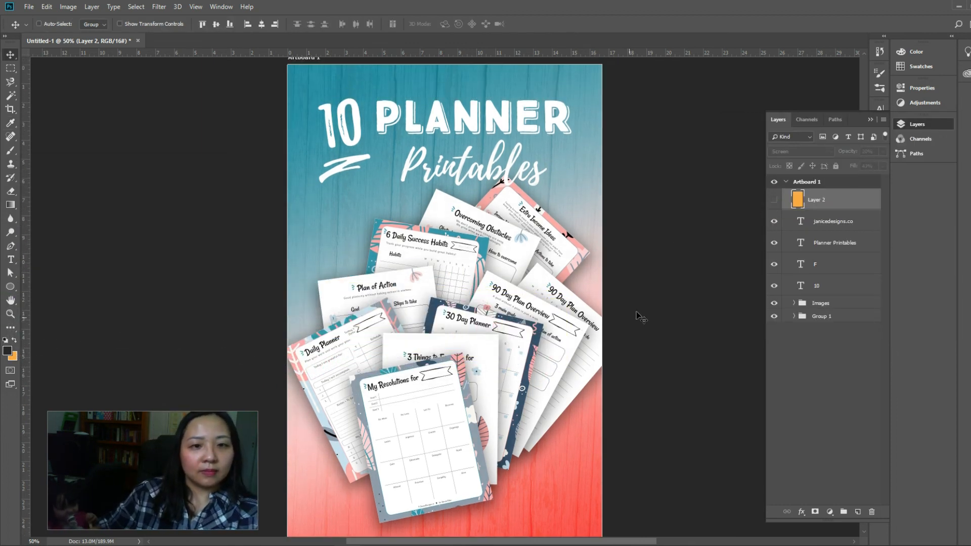
{"action": "left_click", "coordinate": [774, 200]}
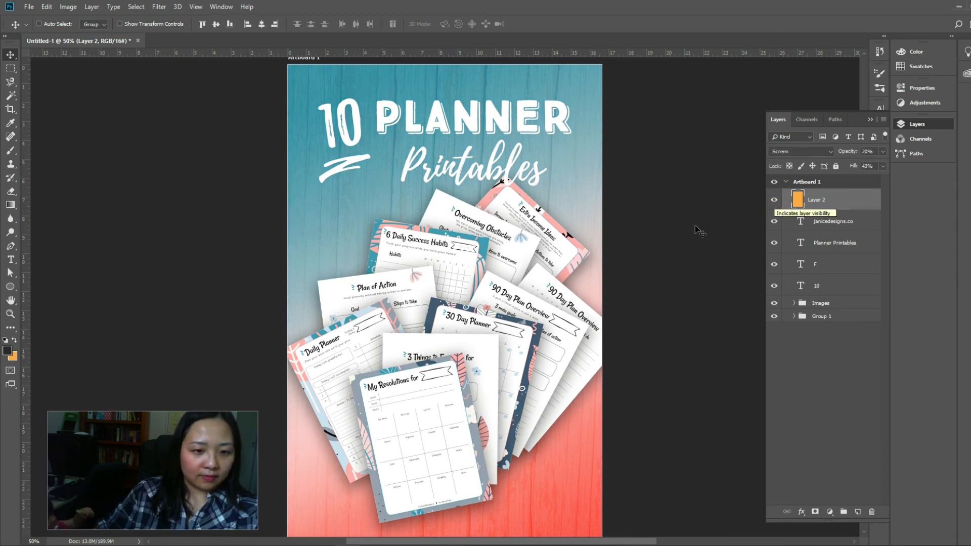
{"action": "scroll", "coordinate": [656, 239], "scroll_direction": "down", "scroll_amount": 3}
{"action": "scroll", "coordinate": [655, 239], "scroll_direction": "up", "scroll_amount": 3}
{"action": "scroll", "coordinate": [656, 239], "scroll_direction": "up", "scroll_amount": 1}
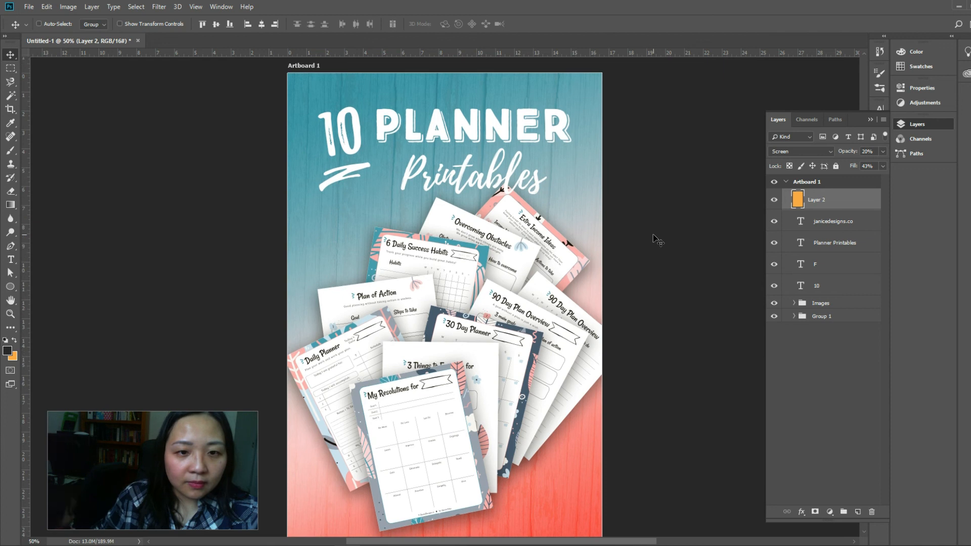
Try the Color Burn blend mode on the orange Layer 2 and compare the design with it hidden and shown
{"action": "left_click", "coordinate": [812, 152]}
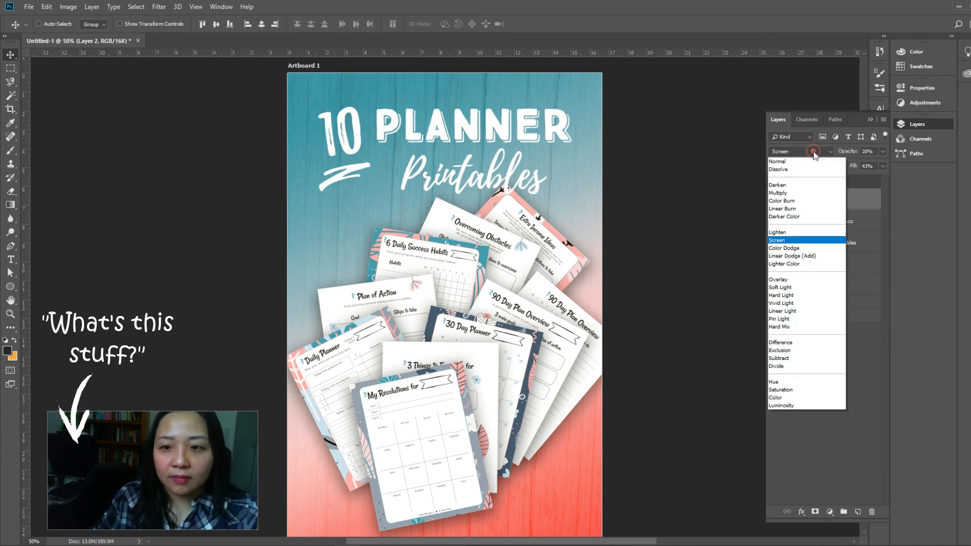
{"action": "left_click", "coordinate": [808, 200]}
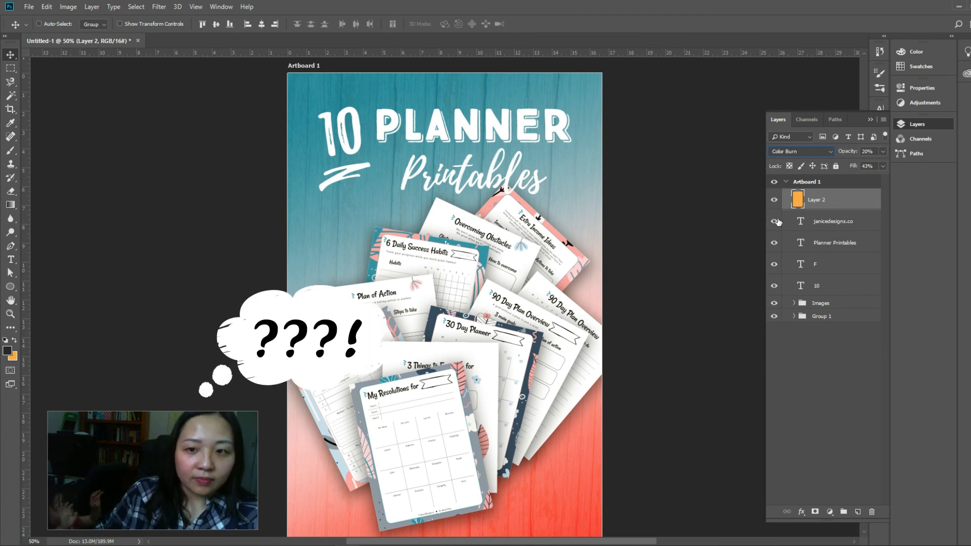
{"action": "left_click", "coordinate": [774, 200]}
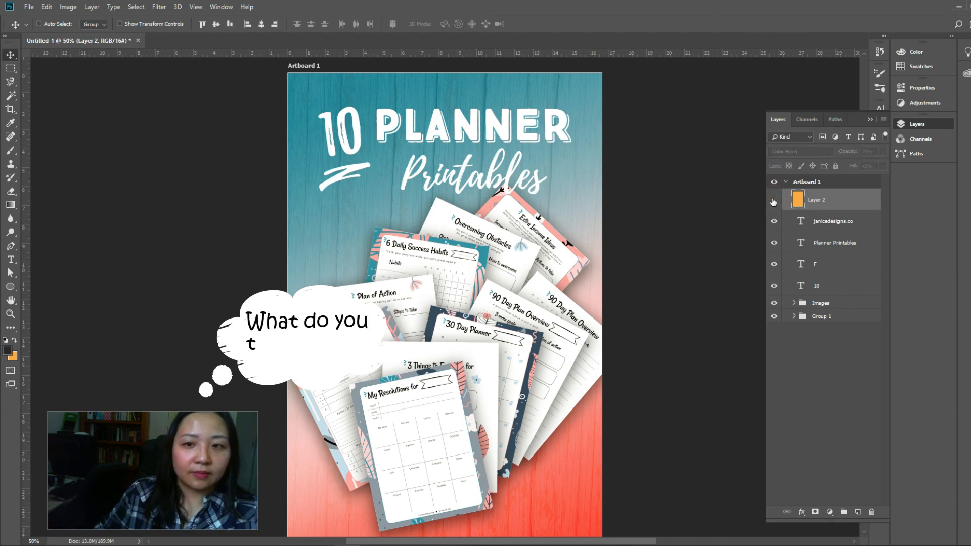
{"action": "left_click", "coordinate": [773, 200]}
Delete the orange overlay Layer 2 and look over the design without it
{"action": "key", "text": "Delete"}
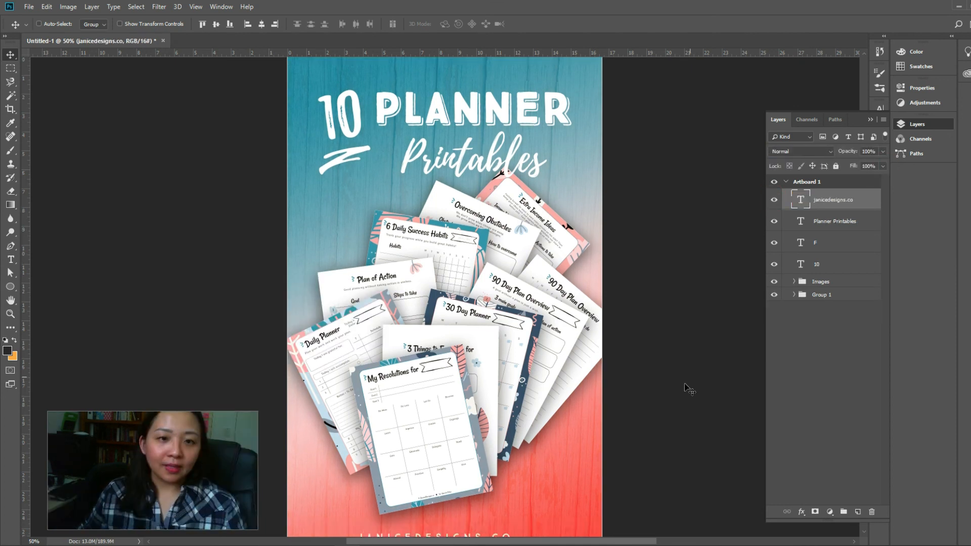
{"action": "scroll", "coordinate": [633, 373], "scroll_direction": "down", "scroll_amount": 1}
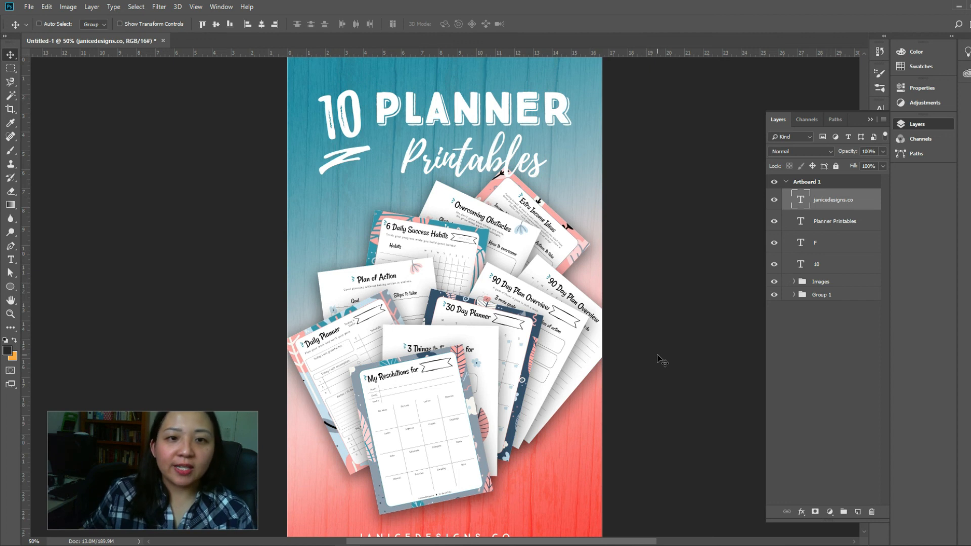
{"action": "scroll", "coordinate": [662, 360], "scroll_direction": "down", "scroll_amount": 2}
{"action": "scroll", "coordinate": [662, 361], "scroll_direction": "up", "scroll_amount": 3}
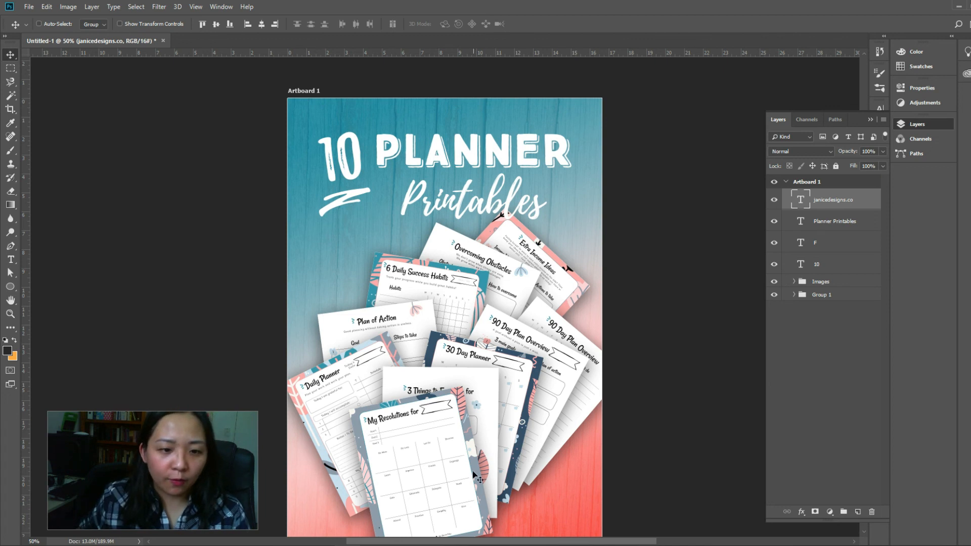
{"action": "scroll", "coordinate": [473, 473], "scroll_direction": "down", "scroll_amount": 4}
{"action": "scroll", "coordinate": [477, 458], "scroll_direction": "up", "scroll_amount": 5}
{"action": "scroll", "coordinate": [479, 443], "scroll_direction": "up", "scroll_amount": 1}
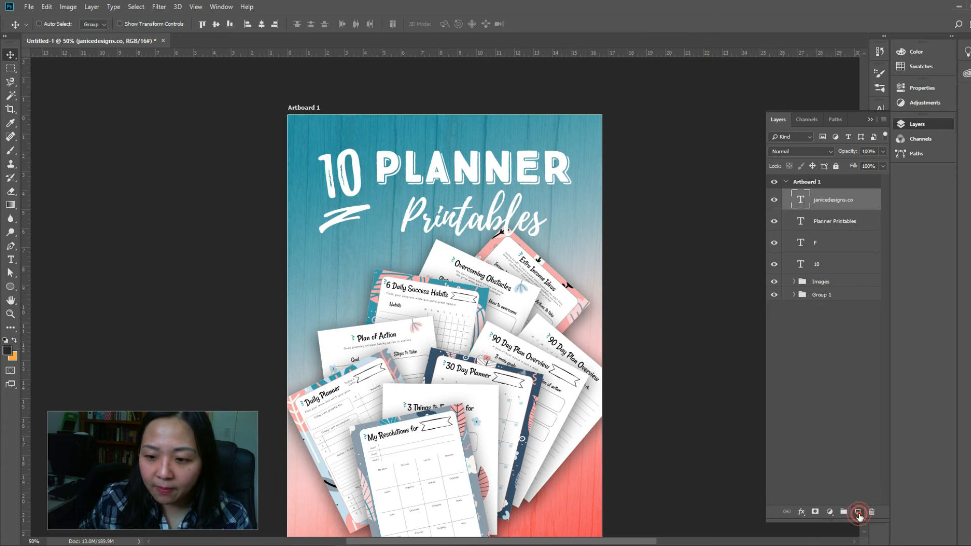
Add a new empty layer above the website text and set the background color to light orange feba62
{"action": "left_click", "coordinate": [858, 512]}
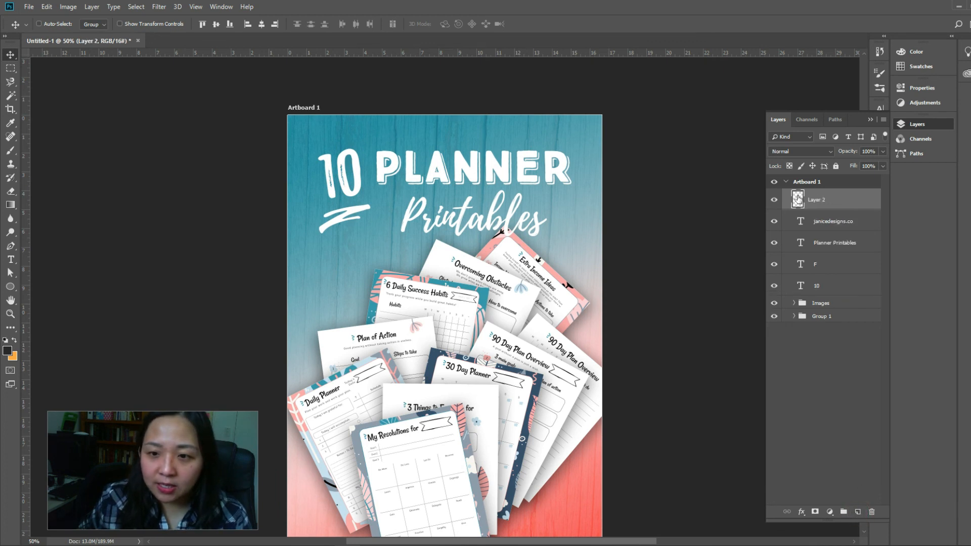
{"action": "left_click", "coordinate": [12, 357]}
{"action": "left_click_drag", "start_coordinate": [834, 158], "coordinate": [809, 152]}
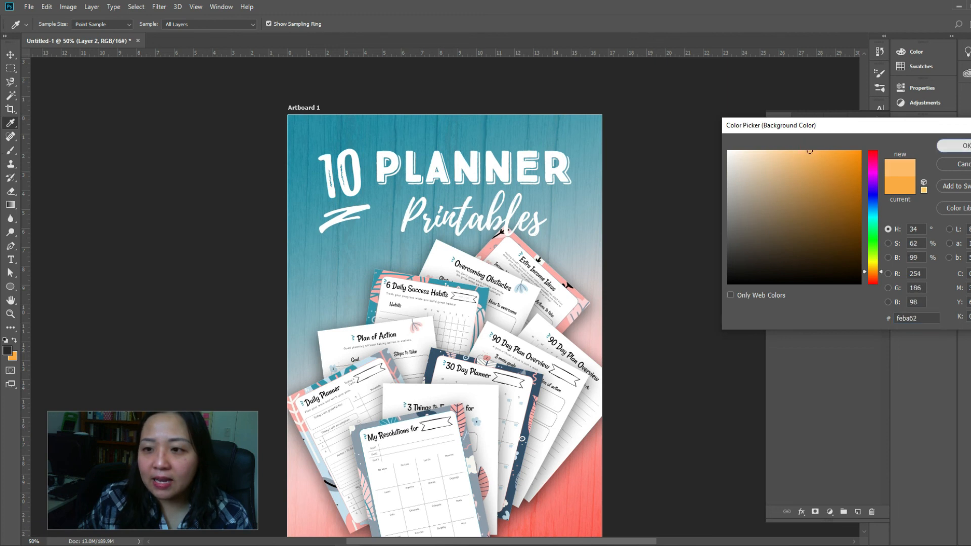
{"action": "key", "text": "Return"}
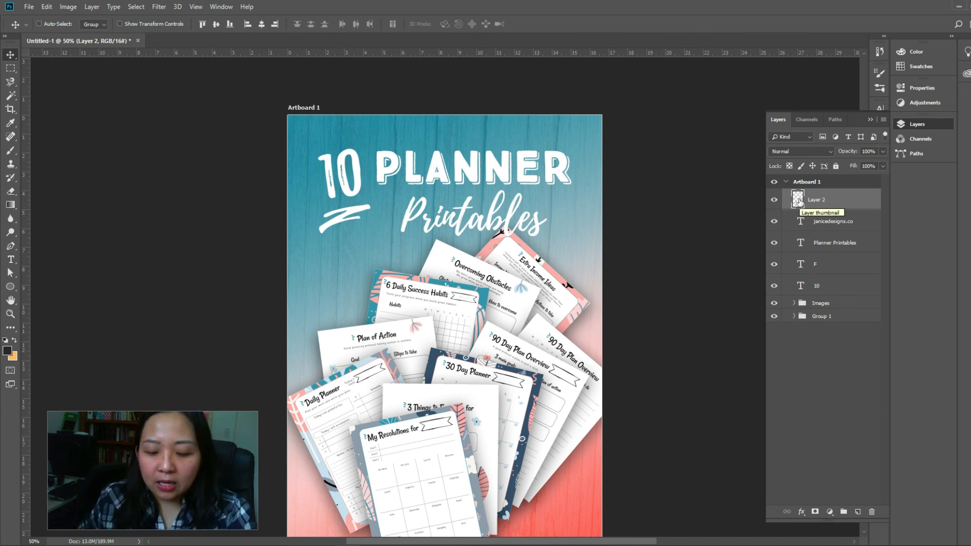
Fill the new empty layer with the light orange background color and check that it covers the whole artboard
{"action": "key", "text": "ctrl+BackSpace"}
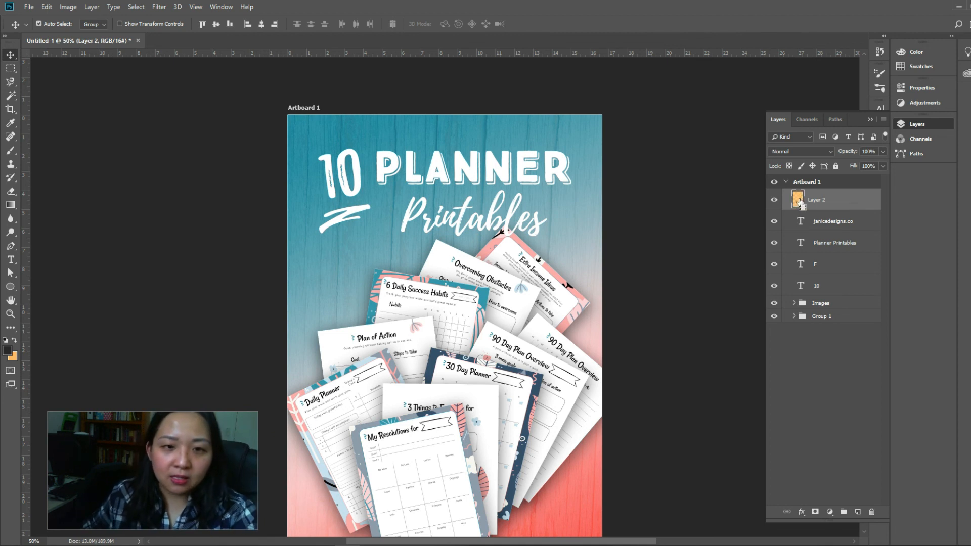
{"action": "scroll", "coordinate": [586, 273], "scroll_direction": "down", "scroll_amount": 3}
{"action": "scroll", "coordinate": [586, 274], "scroll_direction": "up", "scroll_amount": 2}
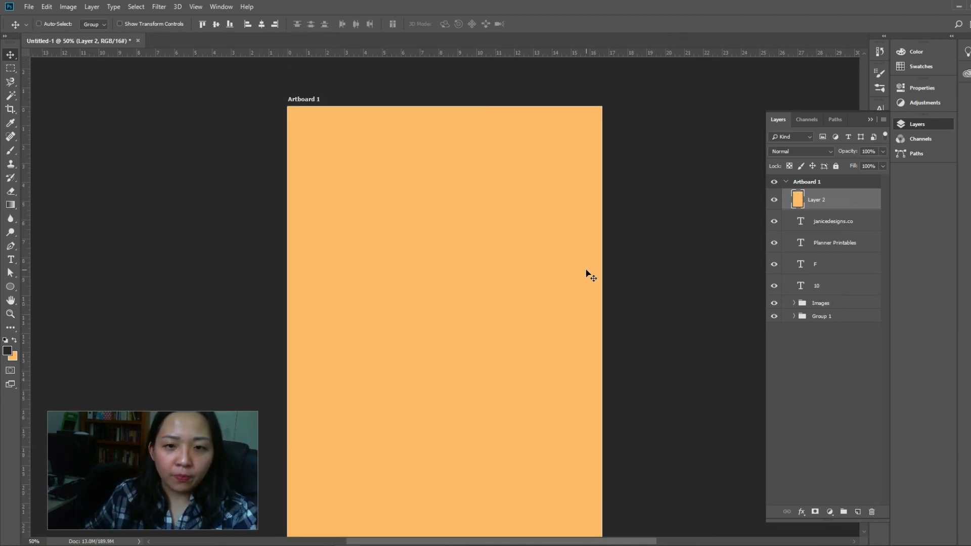
{"action": "scroll", "coordinate": [586, 273], "scroll_direction": "down", "scroll_amount": 2}
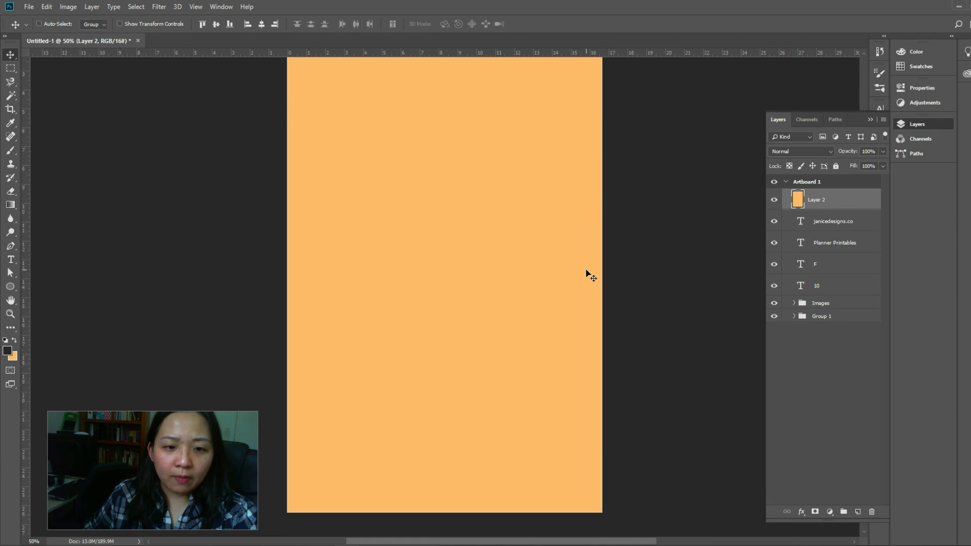
{"action": "scroll", "coordinate": [587, 274], "scroll_direction": "up", "scroll_amount": 3}
{"action": "scroll", "coordinate": [586, 274], "scroll_direction": "up", "scroll_amount": 1}
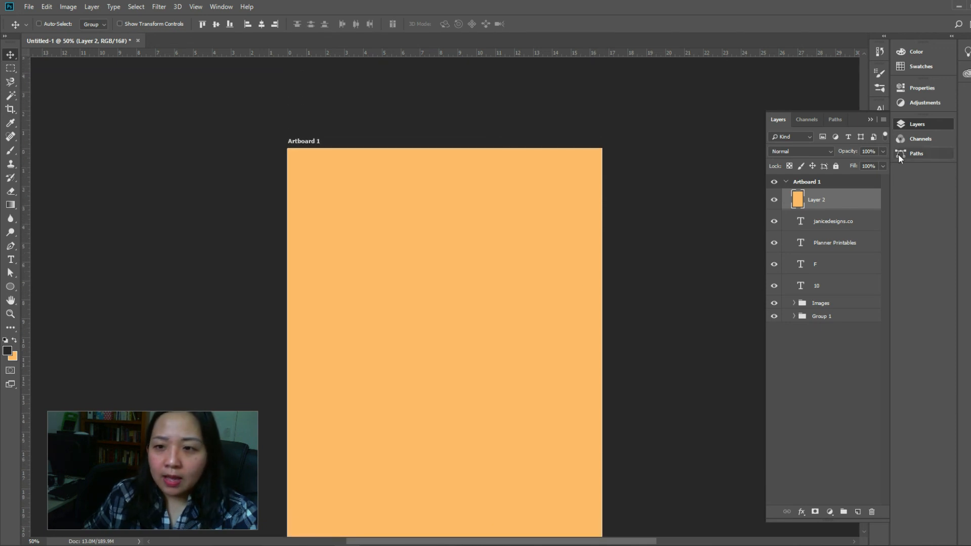
Try Linear Burn on the light orange layer and settle on the Color Burn blend mode
{"action": "left_click", "coordinate": [801, 151]}
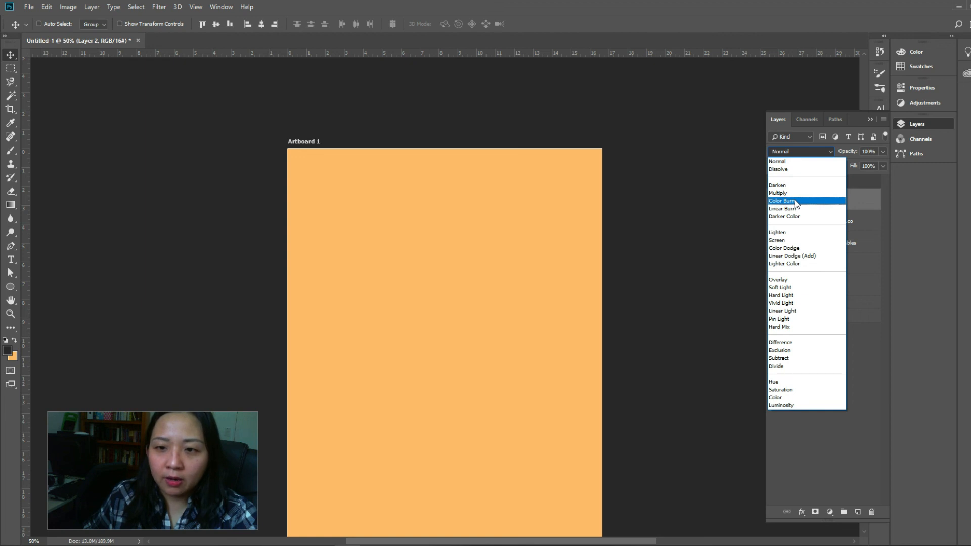
{"action": "left_click", "coordinate": [795, 201]}
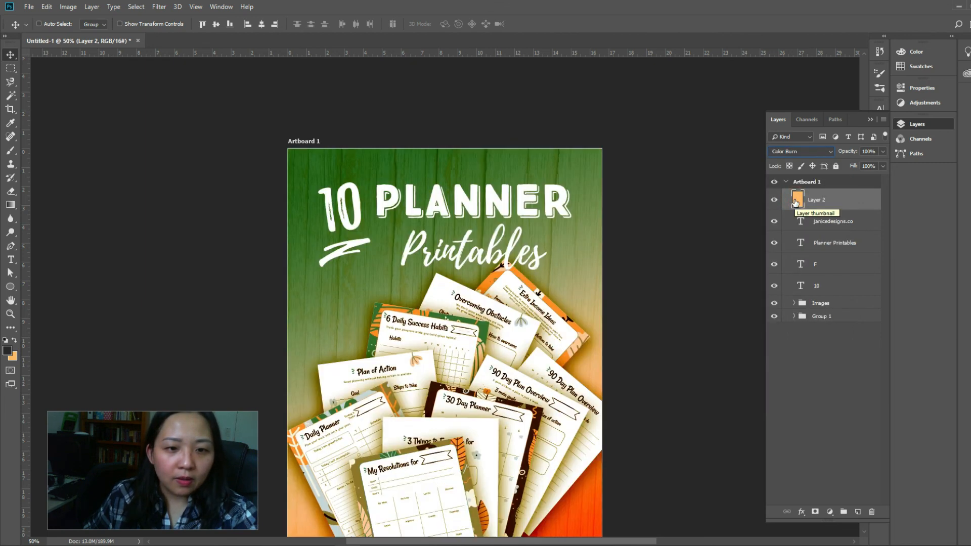
{"action": "left_click", "coordinate": [807, 152]}
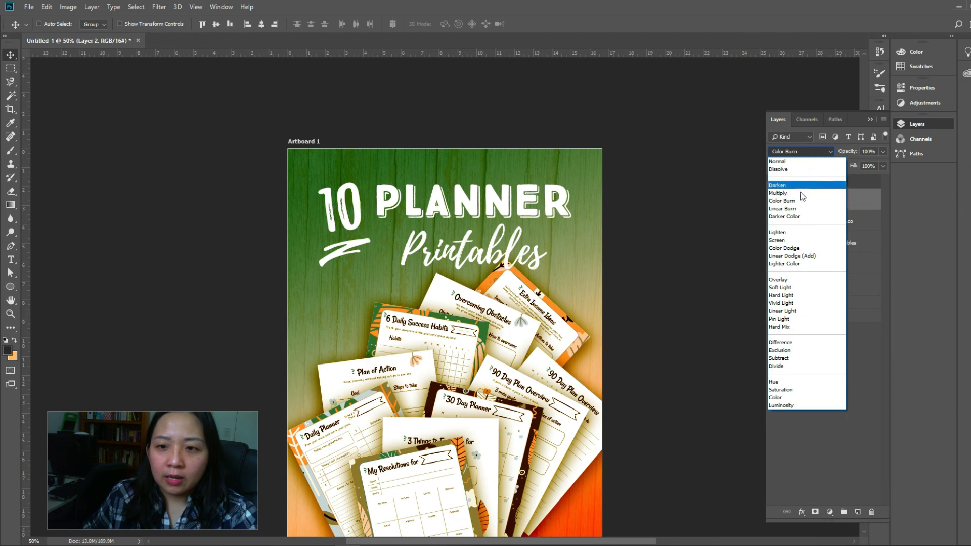
{"action": "left_click", "coordinate": [798, 208]}
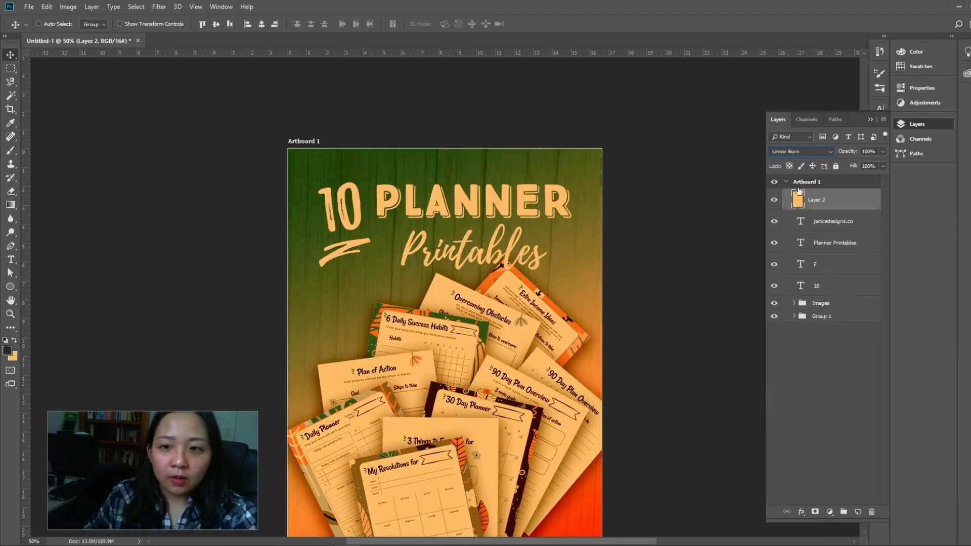
{"action": "left_click", "coordinate": [807, 154]}
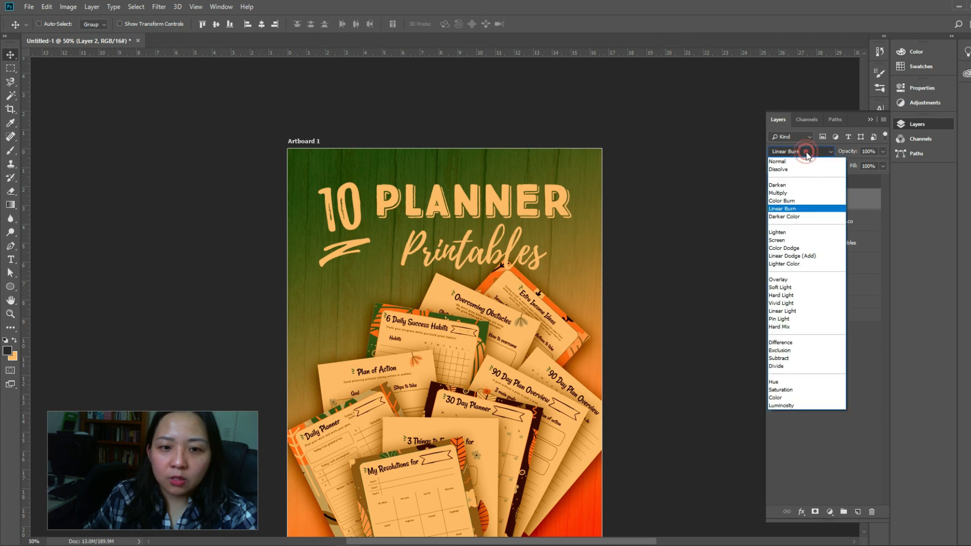
{"action": "left_click", "coordinate": [801, 201]}
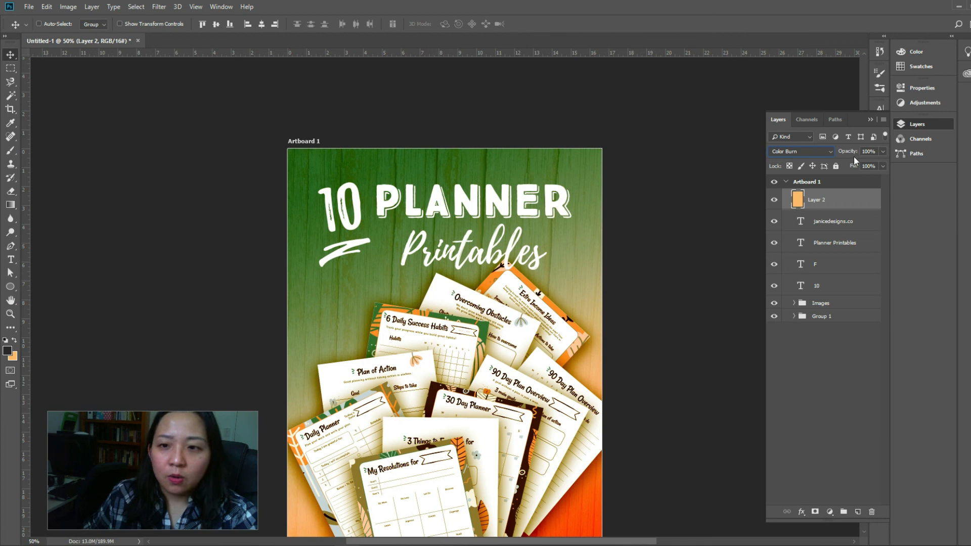
Lower the light orange layer's opacity to 39% and its fill to 20%, and review the design
{"action": "left_click", "coordinate": [883, 152]}
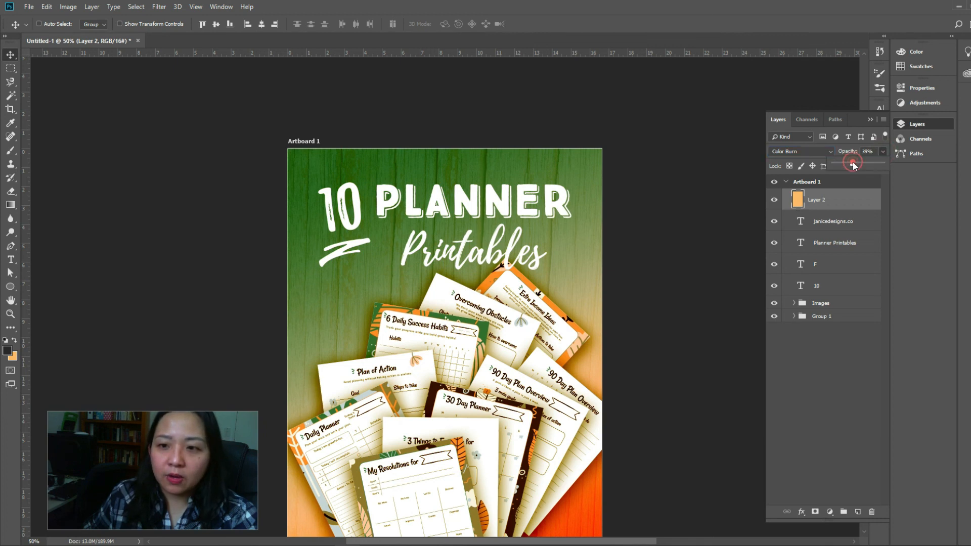
{"action": "left_click_drag", "start_coordinate": [883, 166], "coordinate": [842, 177]}
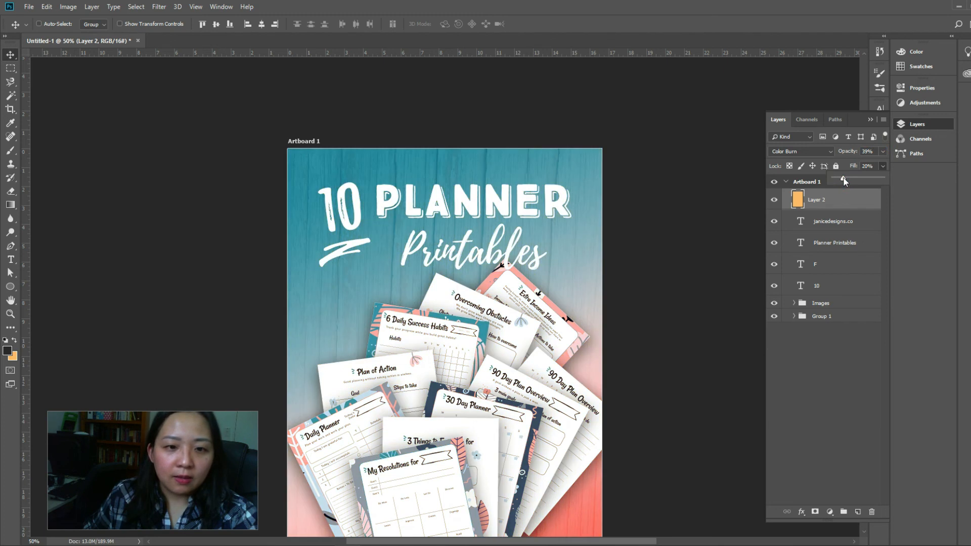
{"action": "scroll", "coordinate": [718, 202], "scroll_direction": "down", "scroll_amount": 3}
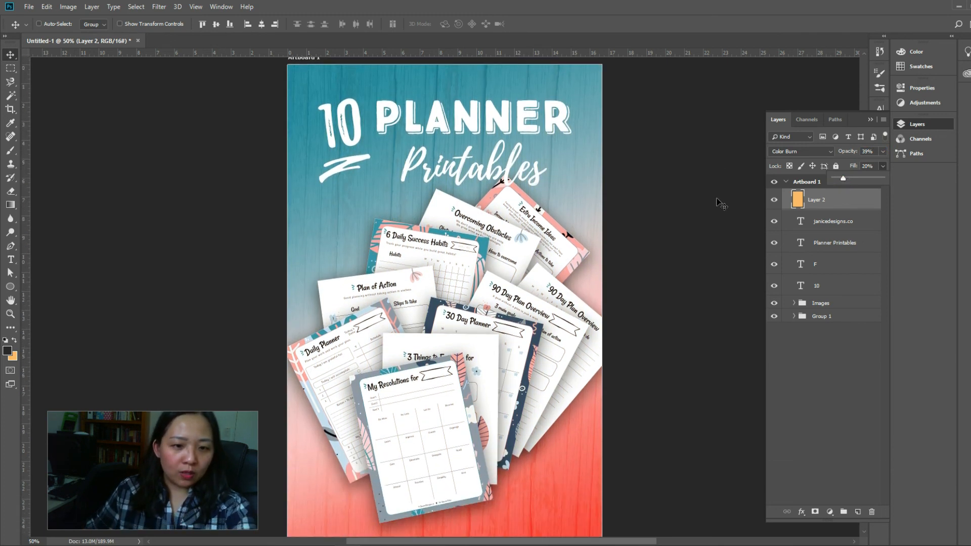
{"action": "scroll", "coordinate": [721, 203], "scroll_direction": "up", "scroll_amount": 2}
{"action": "scroll", "coordinate": [721, 204], "scroll_direction": "down", "scroll_amount": 3}
{"action": "scroll", "coordinate": [721, 204], "scroll_direction": "up", "scroll_amount": 2}
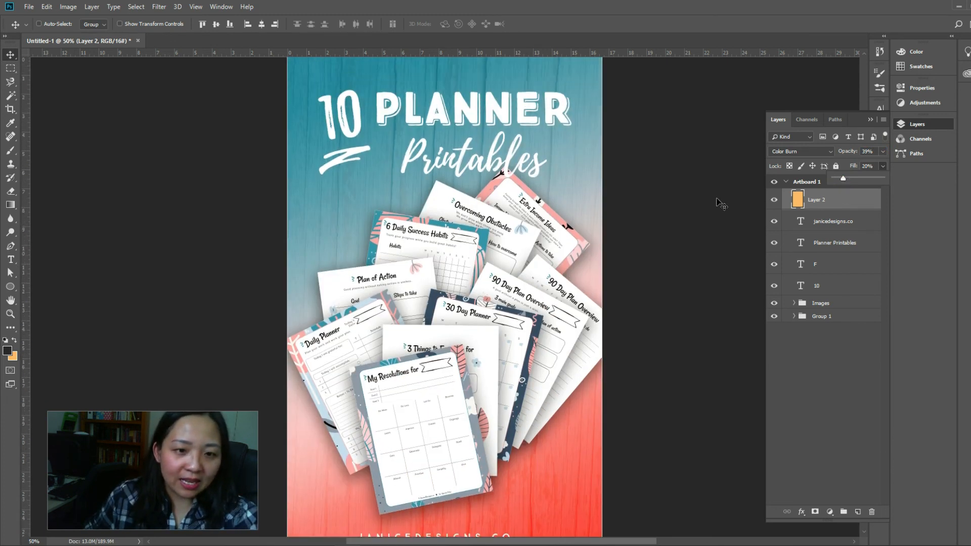
{"action": "scroll", "coordinate": [721, 203], "scroll_direction": "up", "scroll_amount": 1}
Reduce the light orange layer's opacity further to 25%
{"action": "left_click", "coordinate": [883, 150]}
{"action": "left_click", "coordinate": [847, 162]}
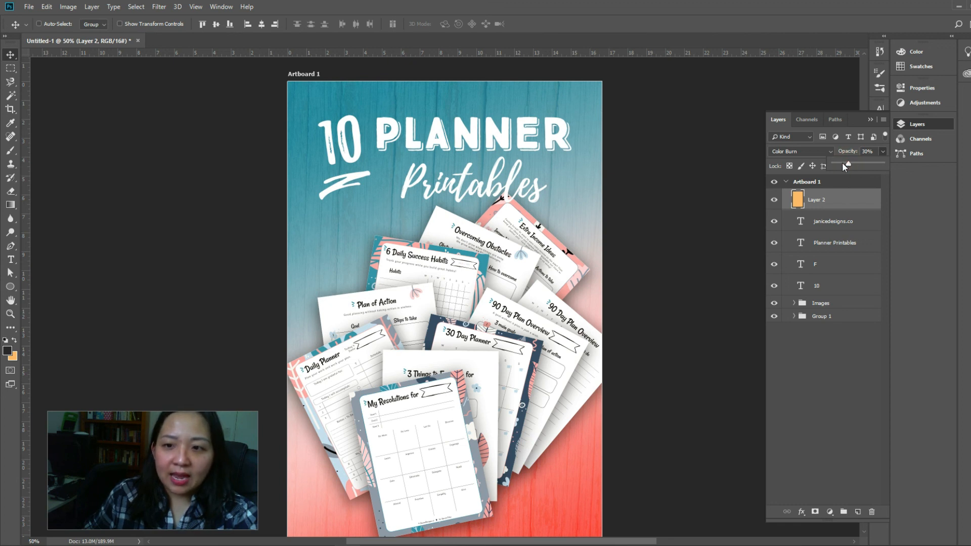
{"action": "left_click", "coordinate": [842, 163]}
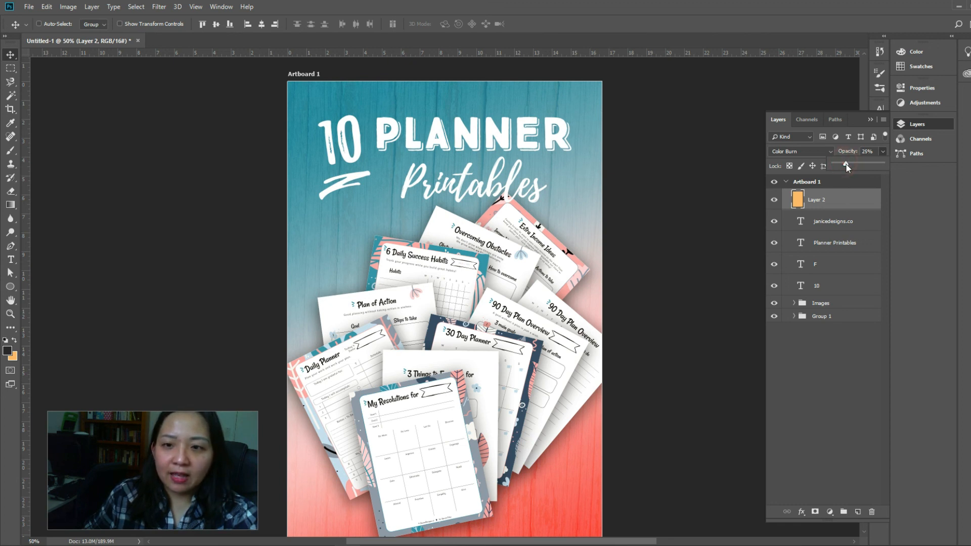
{"action": "scroll", "coordinate": [480, 275], "scroll_direction": "down", "scroll_amount": 2}
{"action": "scroll", "coordinate": [479, 273], "scroll_direction": "down", "scroll_amount": 9}
{"action": "scroll", "coordinate": [589, 327], "scroll_direction": "up", "scroll_amount": 10}
Deselect the light orange layer and compare the design with that Color Burn overlay hidden and shown
{"action": "left_click", "coordinate": [825, 424]}
{"action": "left_click", "coordinate": [826, 424]}
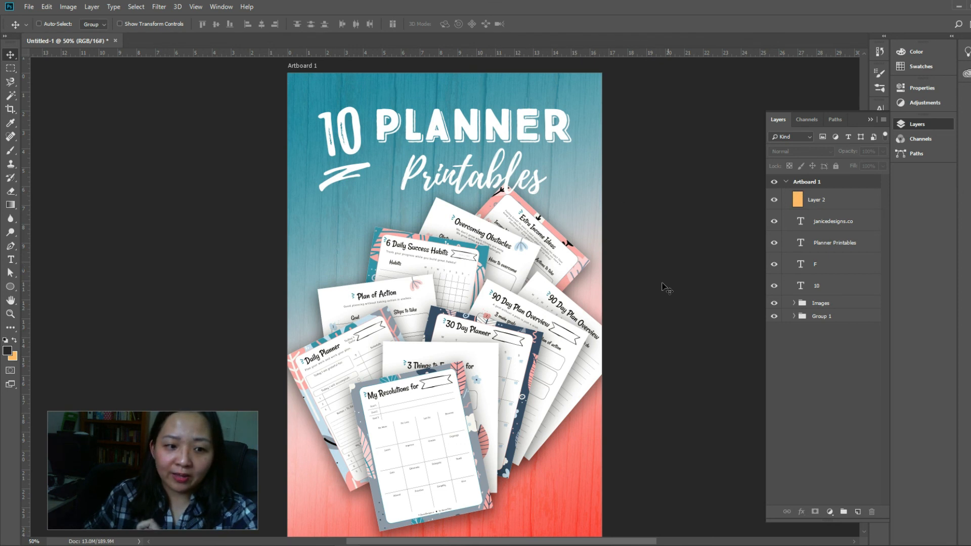
{"action": "left_click", "coordinate": [773, 203]}
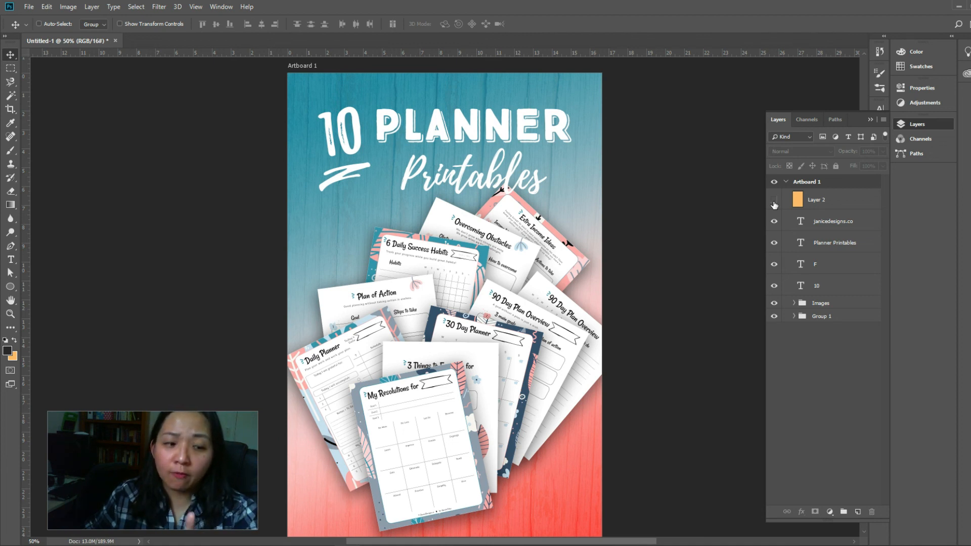
{"action": "left_click", "coordinate": [773, 203]}
{"action": "scroll", "coordinate": [729, 241], "scroll_direction": "down", "scroll_amount": 1}
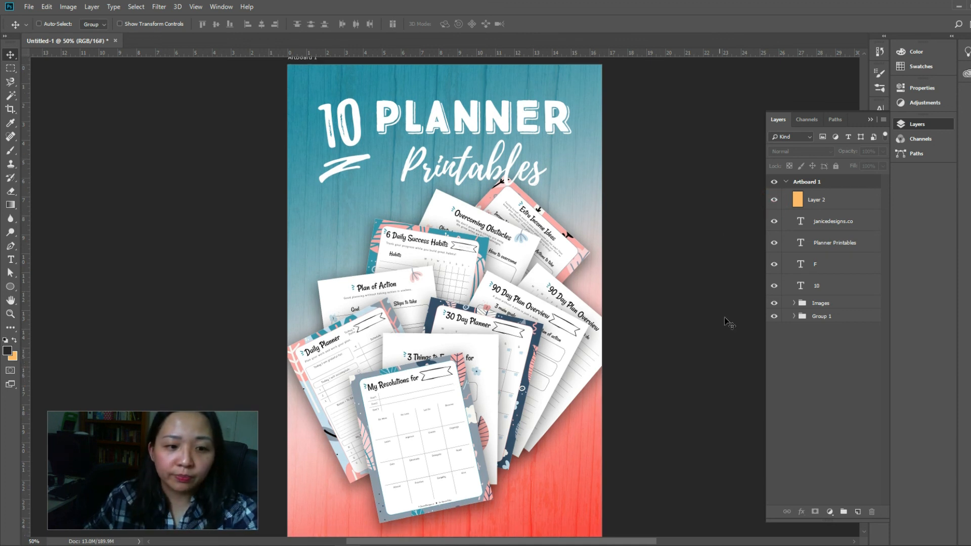
{"action": "left_click", "coordinate": [882, 545]}
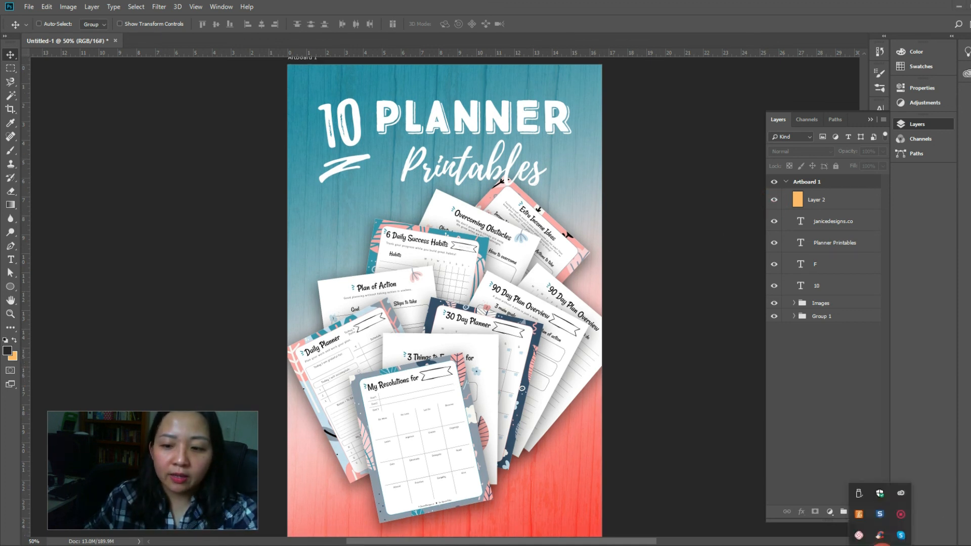
{"action": "left_click", "coordinate": [902, 515]}
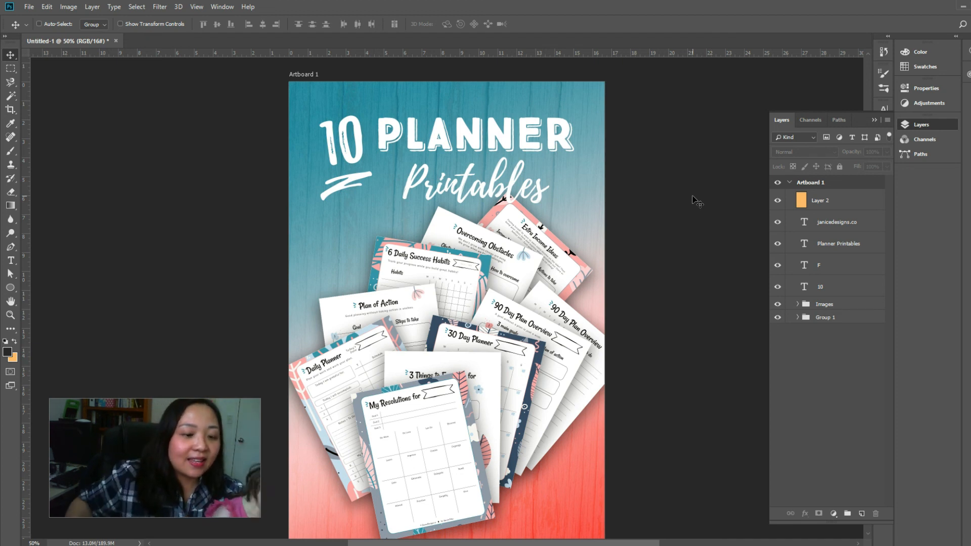
Select Artboard 1 with the Artboard tool and return to the Move tool
{"action": "left_click", "coordinate": [606, 275]}
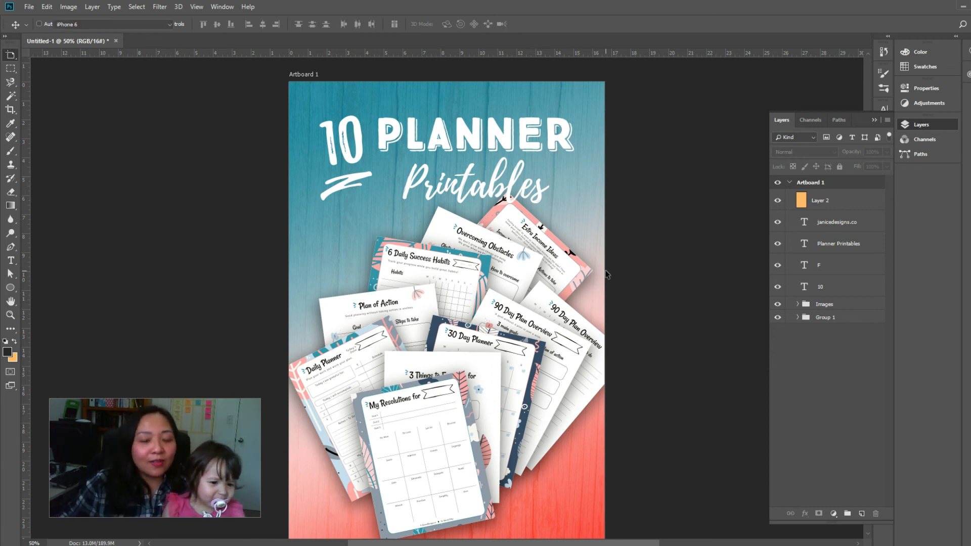
{"action": "left_click", "coordinate": [692, 246]}
{"action": "left_click", "coordinate": [10, 54]}
{"action": "scroll", "coordinate": [618, 329], "scroll_direction": "down", "scroll_amount": 3}
{"action": "scroll", "coordinate": [617, 330], "scroll_direction": "up", "scroll_amount": 5}
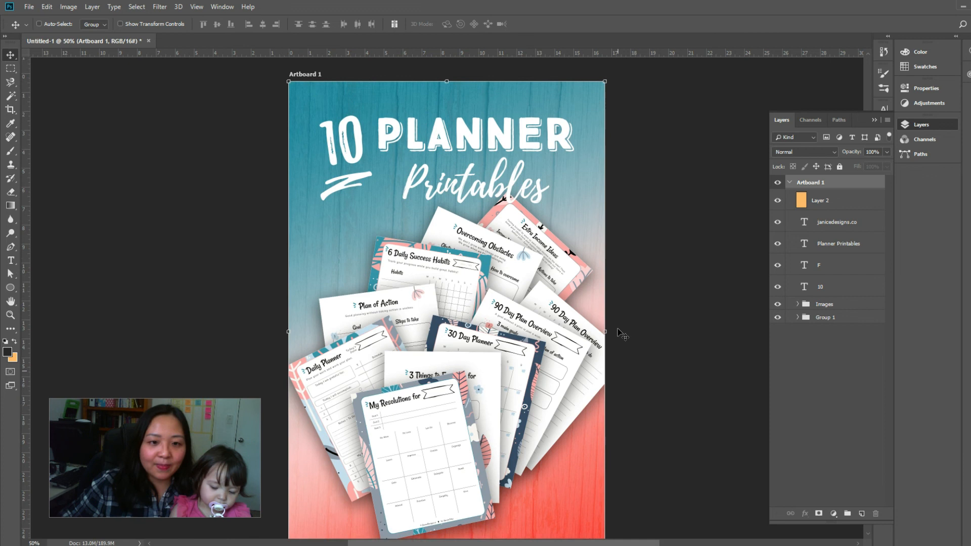
Review the whole poster design from the title down to the website line
{"action": "scroll", "coordinate": [617, 329], "scroll_direction": "down", "scroll_amount": 2}
{"action": "scroll", "coordinate": [621, 334], "scroll_direction": "down", "scroll_amount": 1}
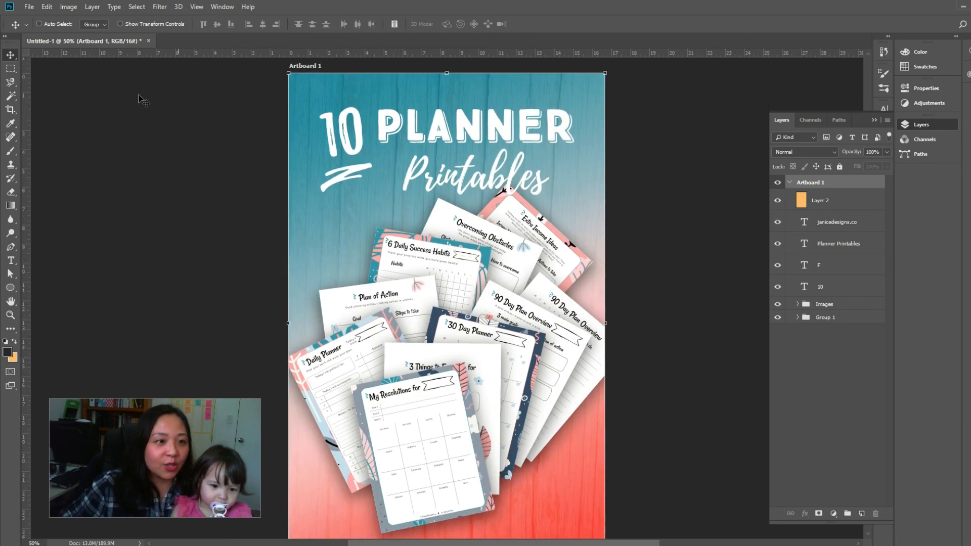
{"action": "left_click", "coordinate": [29, 8]}
{"action": "mouse_move", "coordinate": [63, 154]}
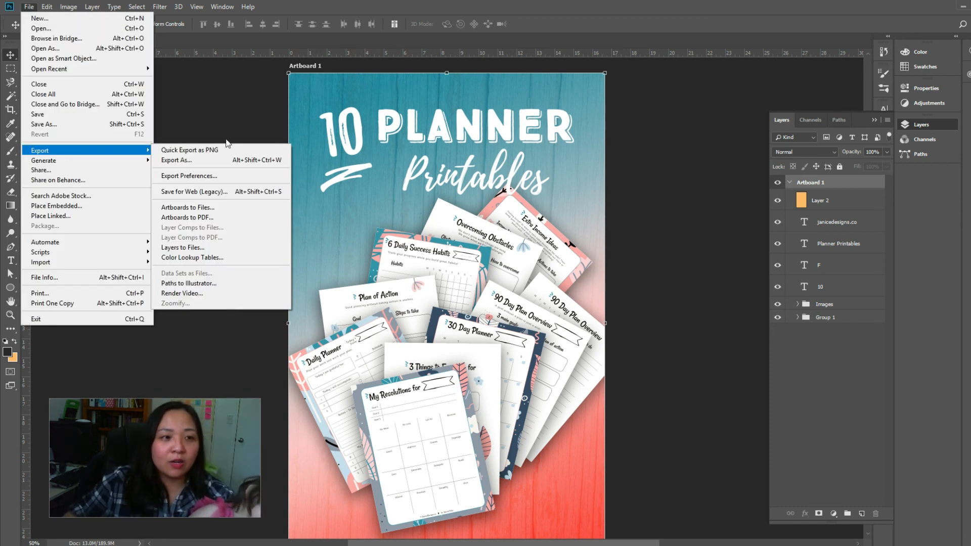
{"action": "left_click", "coordinate": [234, 101]}
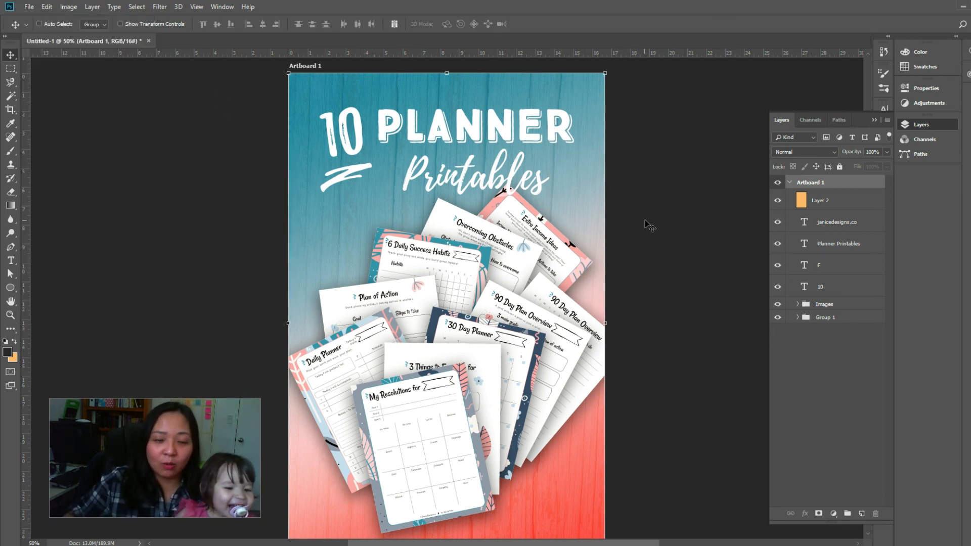
{"action": "scroll", "coordinate": [649, 226], "scroll_direction": "down", "scroll_amount": 2}
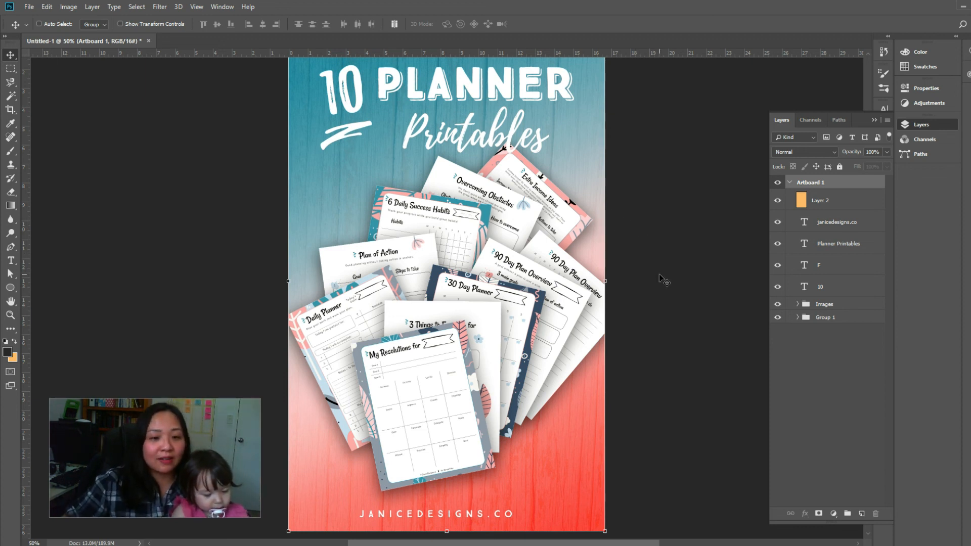
{"action": "scroll", "coordinate": [663, 279], "scroll_direction": "up", "scroll_amount": 3}
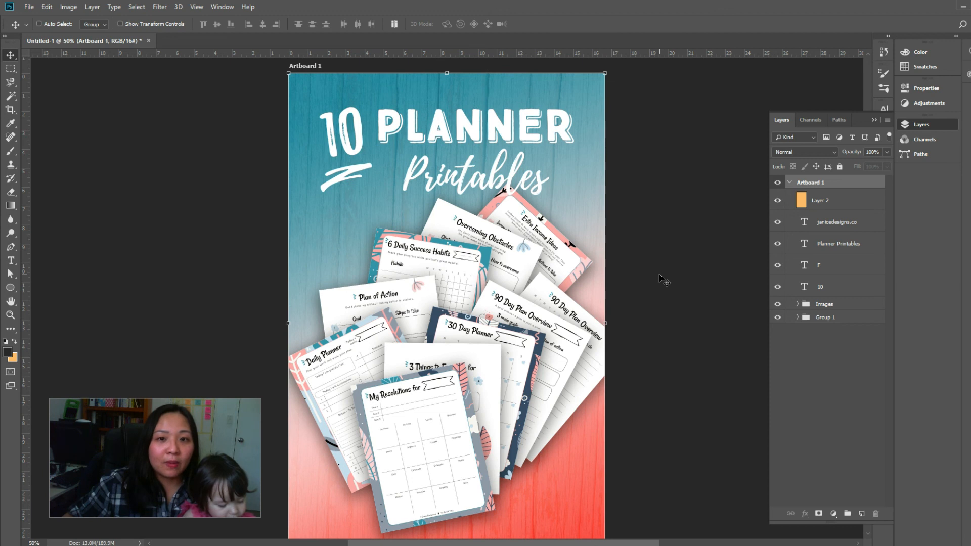
{"action": "scroll", "coordinate": [664, 280], "scroll_direction": "down", "scroll_amount": 3}
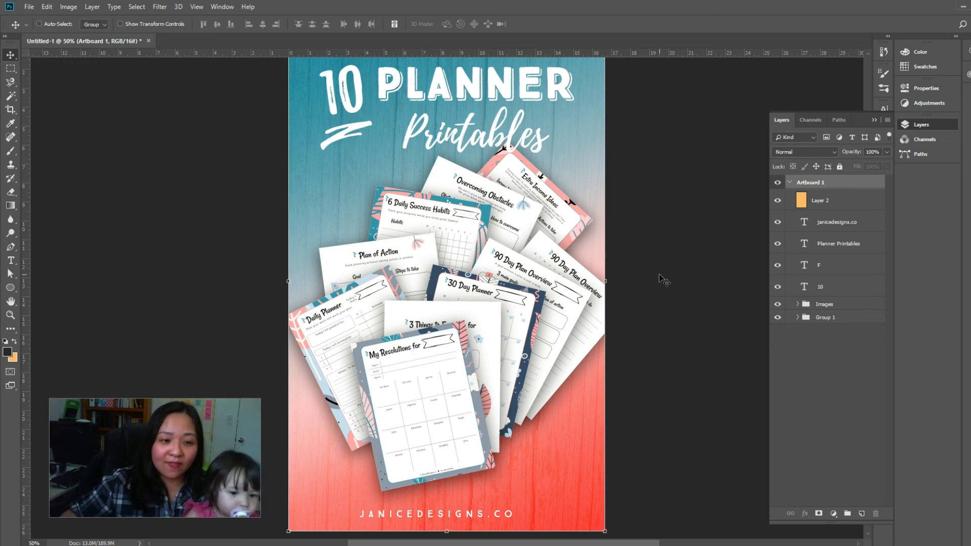
Set up a Save for Web (Legacy) export of the artboard as a JPEG with quality 85
{"action": "left_click", "coordinate": [29, 7]}
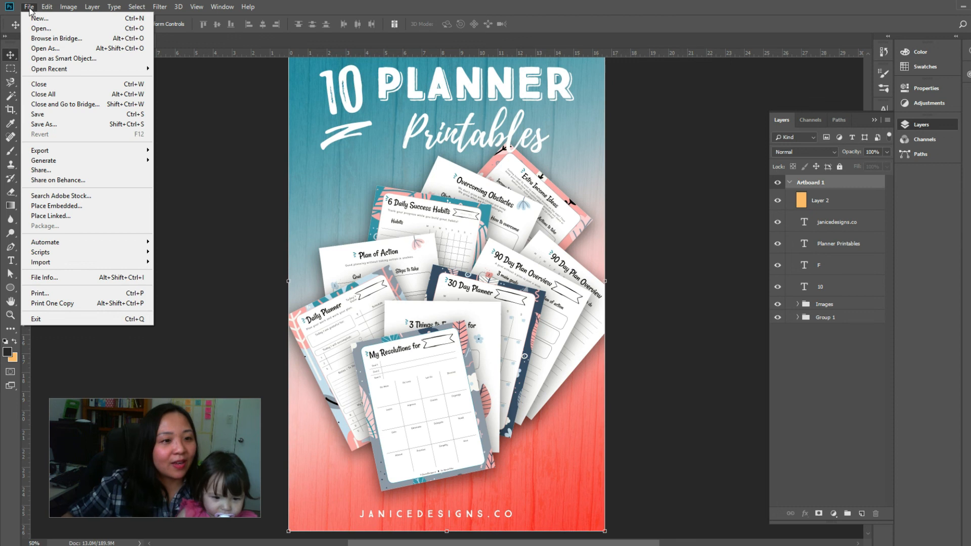
{"action": "mouse_move", "coordinate": [41, 152]}
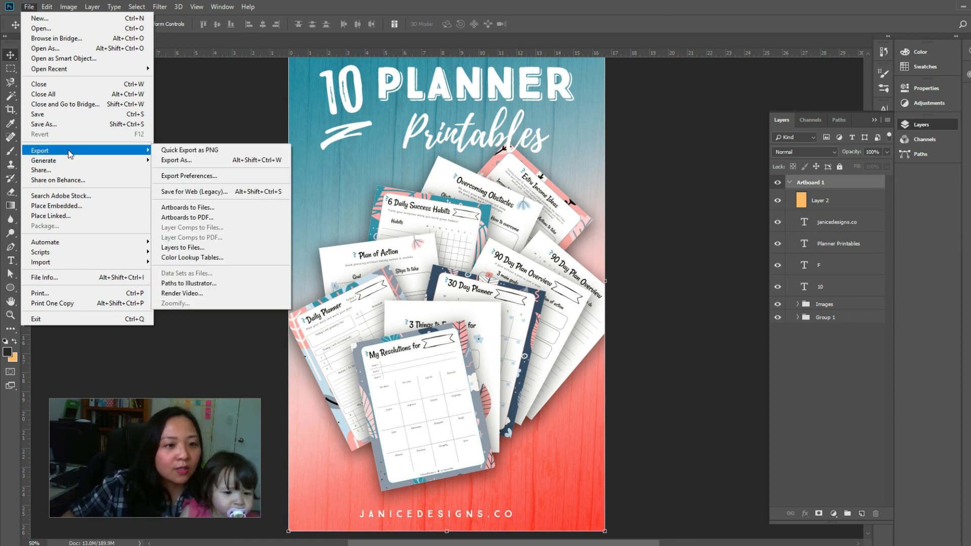
{"action": "left_click", "coordinate": [214, 190]}
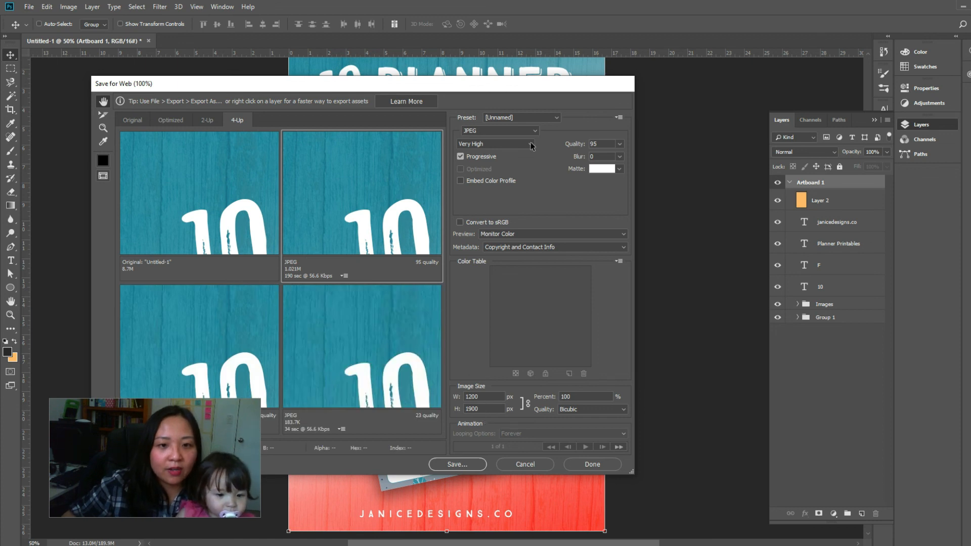
{"action": "left_click", "coordinate": [480, 132]}
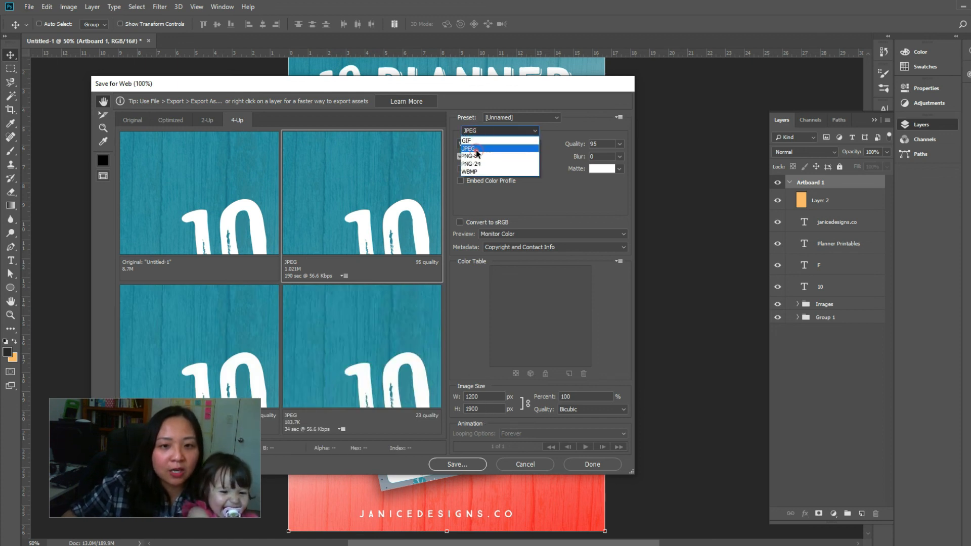
{"action": "left_click", "coordinate": [475, 148]}
{"action": "left_click", "coordinate": [621, 144]}
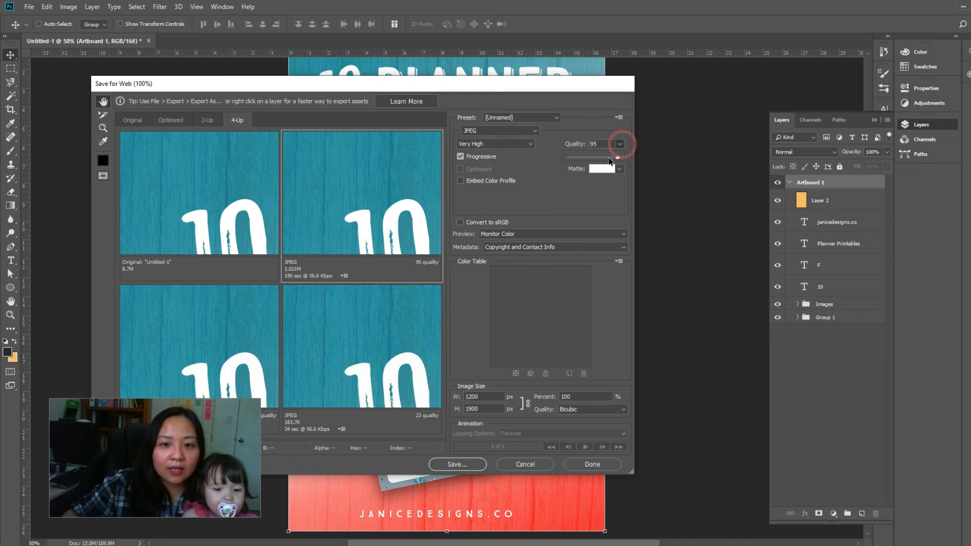
{"action": "left_click_drag", "start_coordinate": [618, 160], "coordinate": [611, 160]}
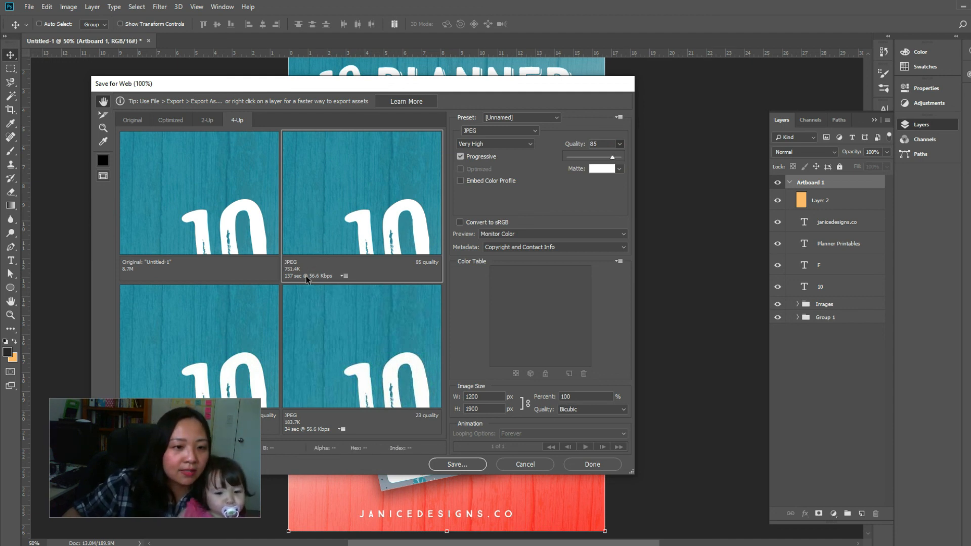
{"action": "left_click", "coordinate": [341, 193]}
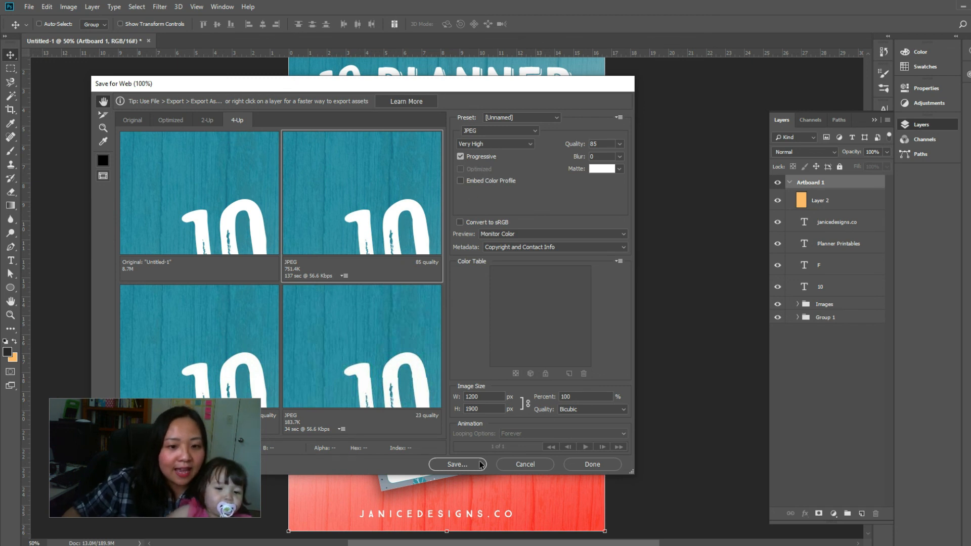
Save the optimized image to the Desktop as Planner-printables_tutorial.jpg, replacing the existing file
{"action": "left_click", "coordinate": [457, 464]}
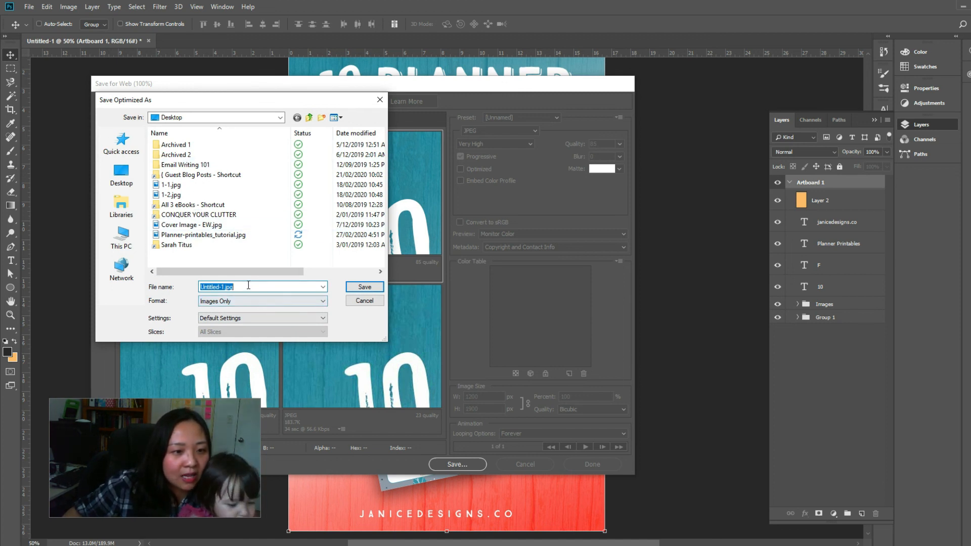
{"action": "left_click", "coordinate": [229, 237]}
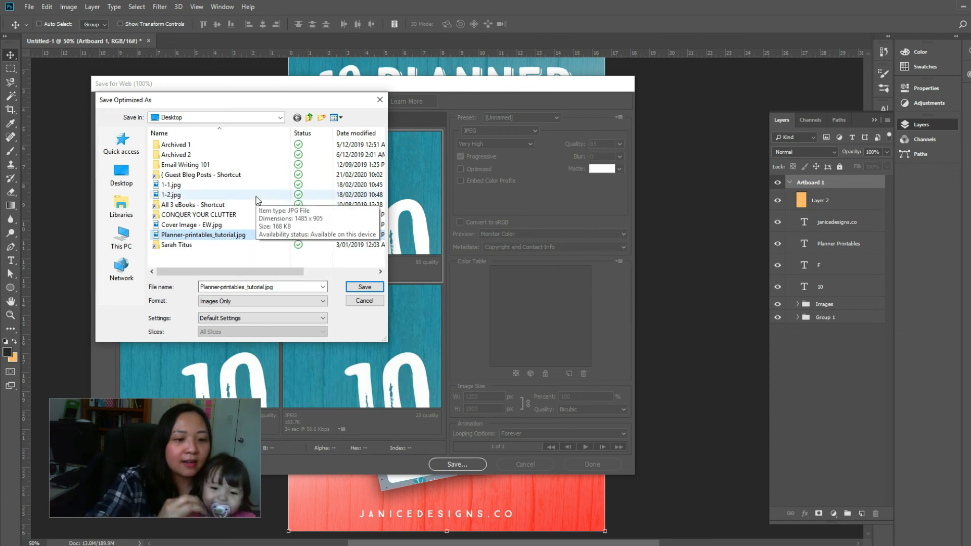
{"action": "left_click", "coordinate": [366, 287]}
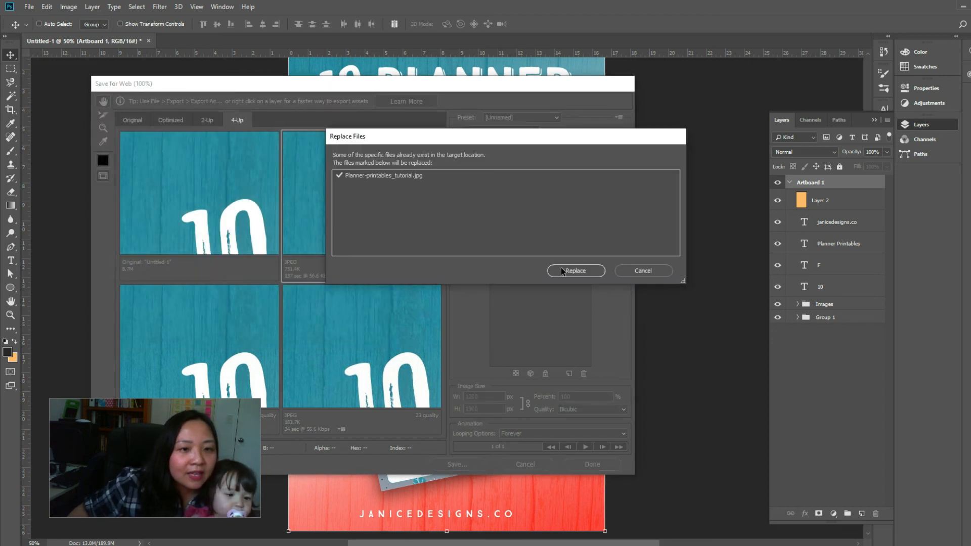
{"action": "left_click", "coordinate": [568, 272]}
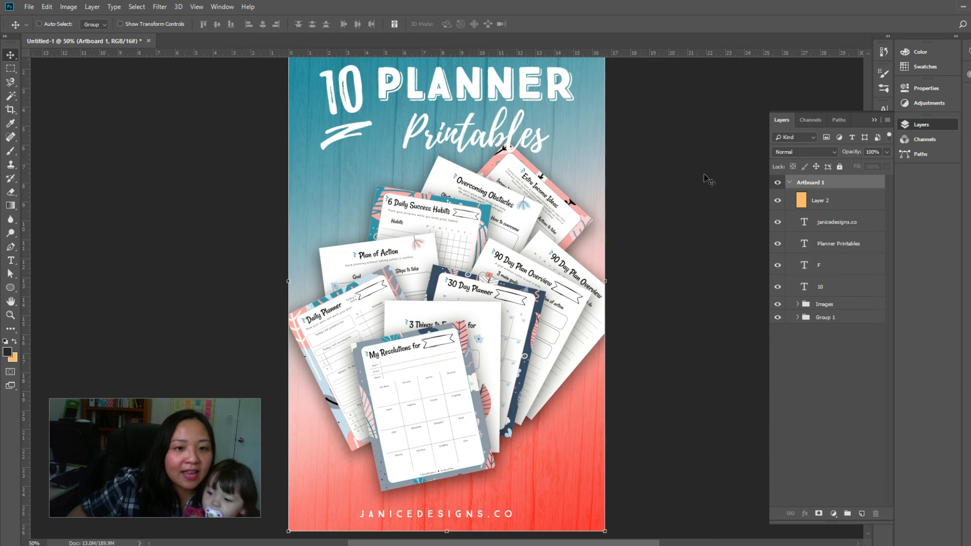
Switch to the desktop, move the exported planner image to an open area, and open it in Photos to inspect it
{"action": "scroll", "coordinate": [705, 180], "scroll_direction": "up", "scroll_amount": 2}
{"action": "left_click", "coordinate": [962, 9]}
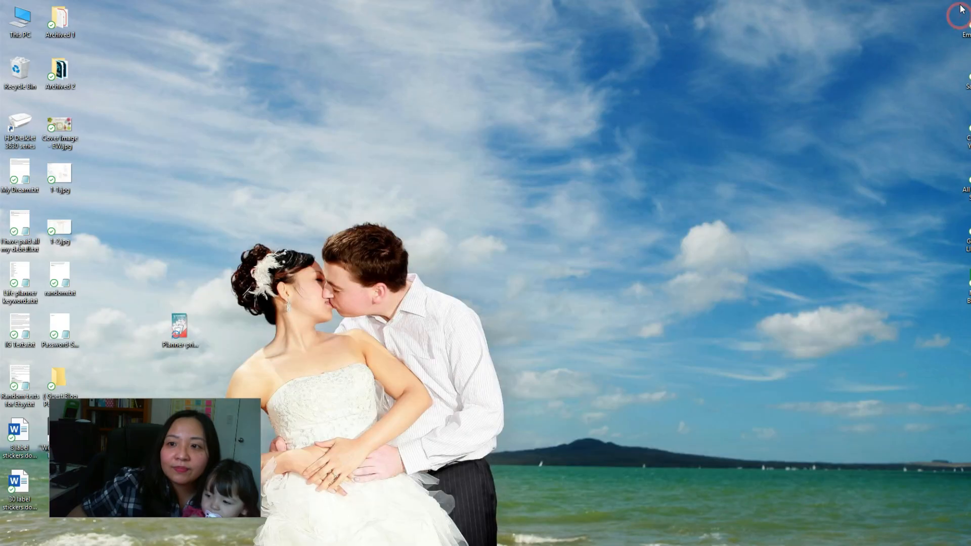
{"action": "left_click", "coordinate": [171, 324]}
{"action": "left_click_drag", "start_coordinate": [175, 326], "coordinate": [653, 298]}
{"action": "double_click", "coordinate": [654, 297]}
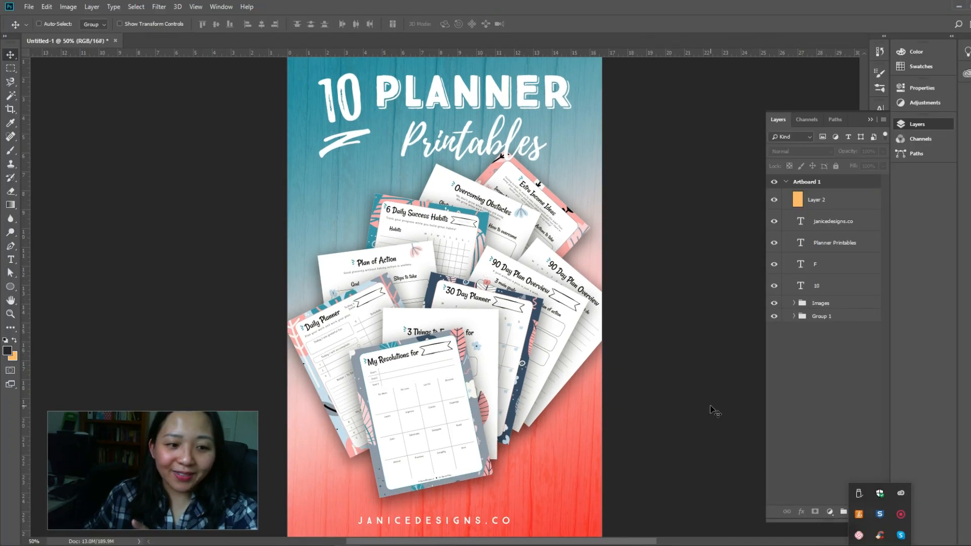
{"action": "scroll", "coordinate": [714, 411], "scroll_direction": "up", "scroll_amount": 3}
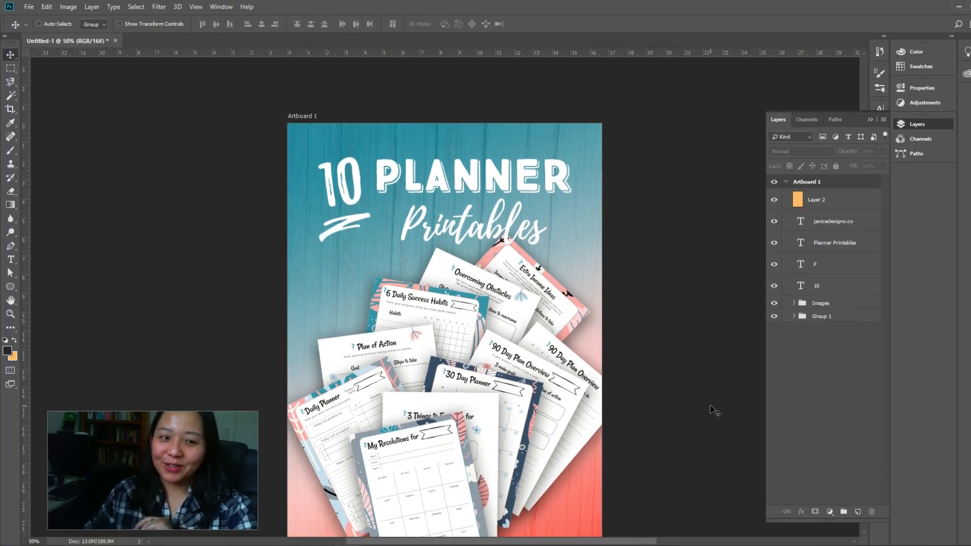